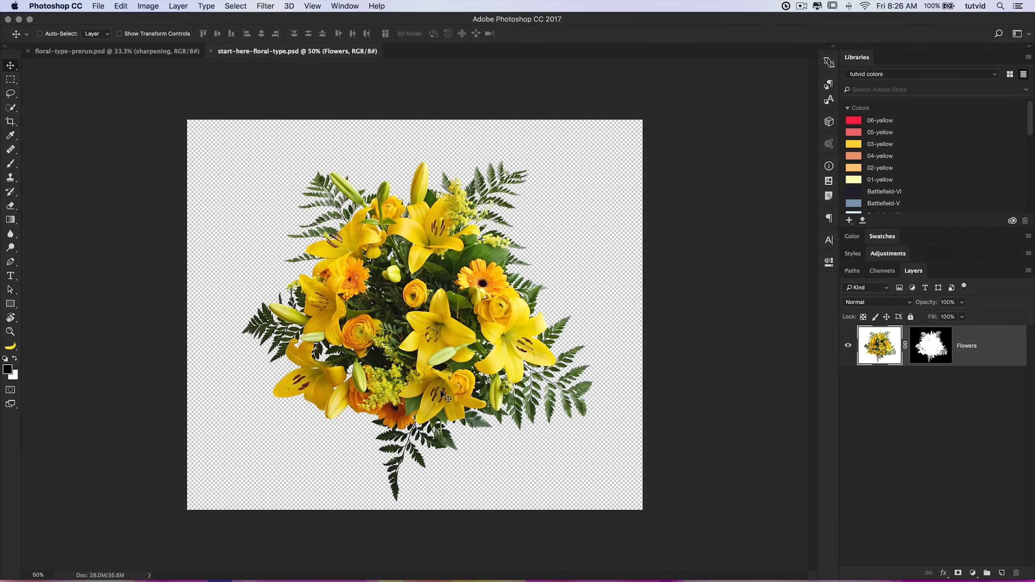
Compare the finished floral-type-prerun.psd with the starting file, and inspect the Flowers layer with its mask disabled and enabled.
{"action": "left_click", "coordinate": [172, 52]}
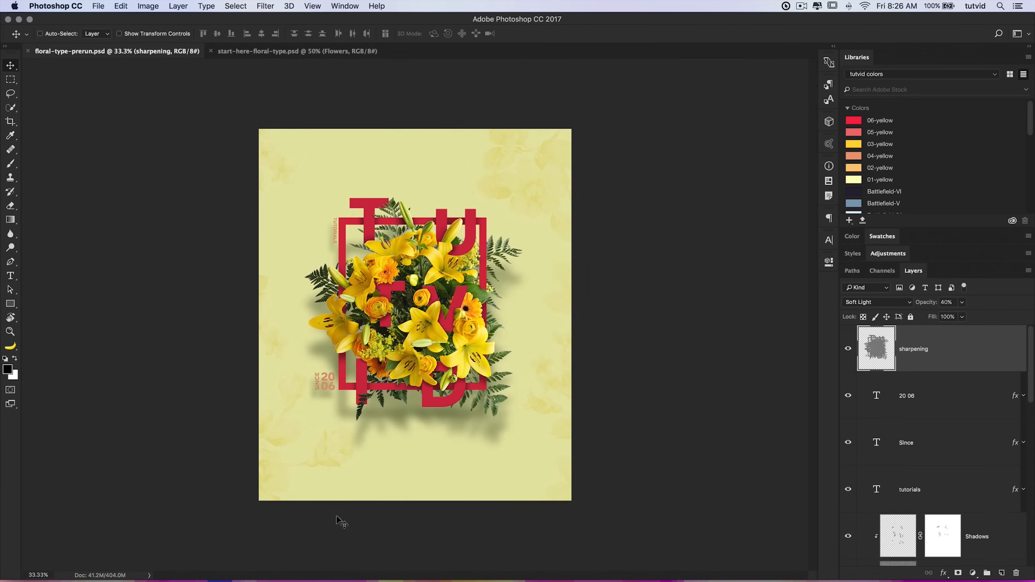
{"action": "left_click", "coordinate": [339, 52]}
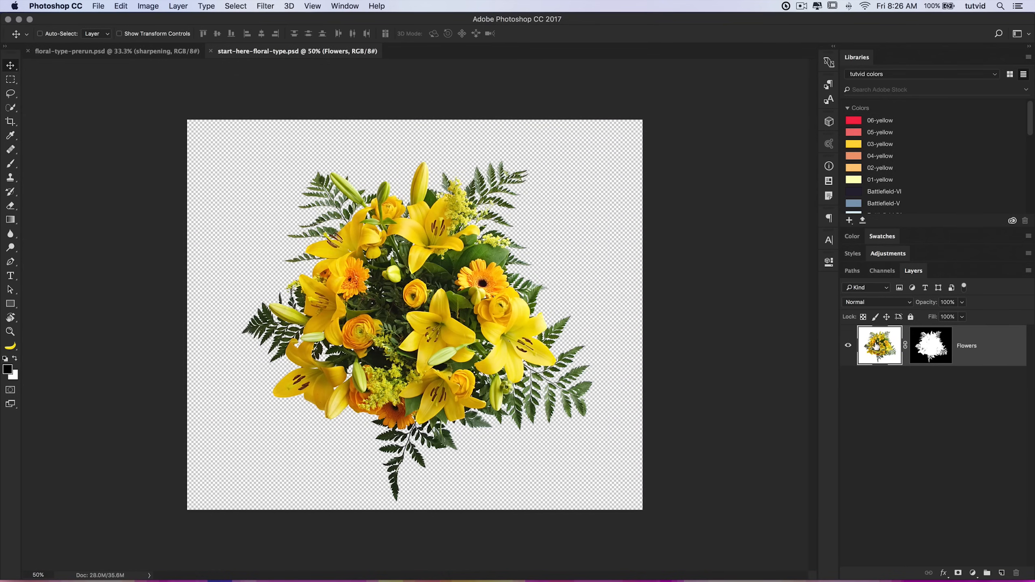
{"action": "left_click", "coordinate": [932, 345], "text": "shift"}
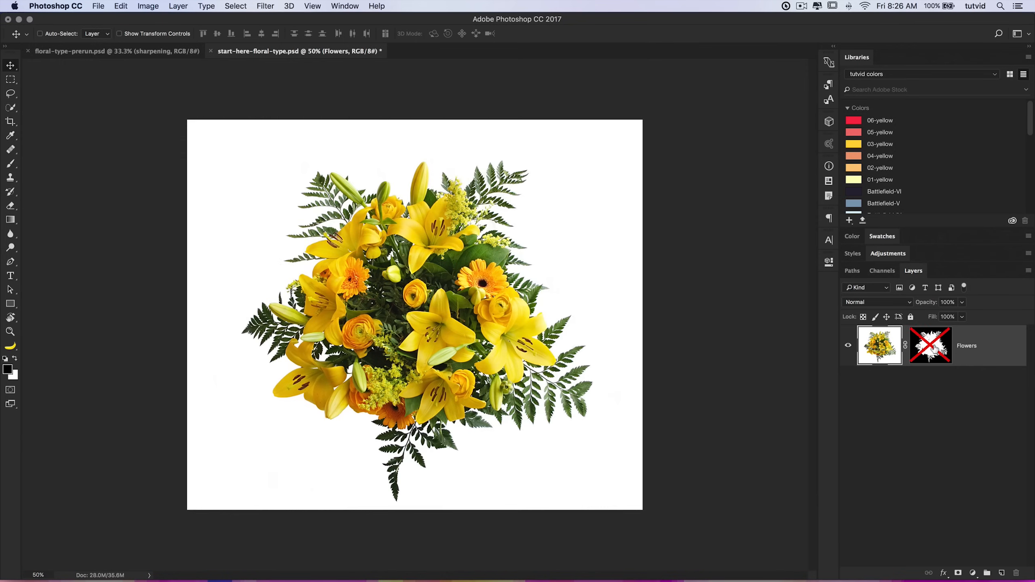
{"action": "left_click", "coordinate": [937, 346], "text": "shift"}
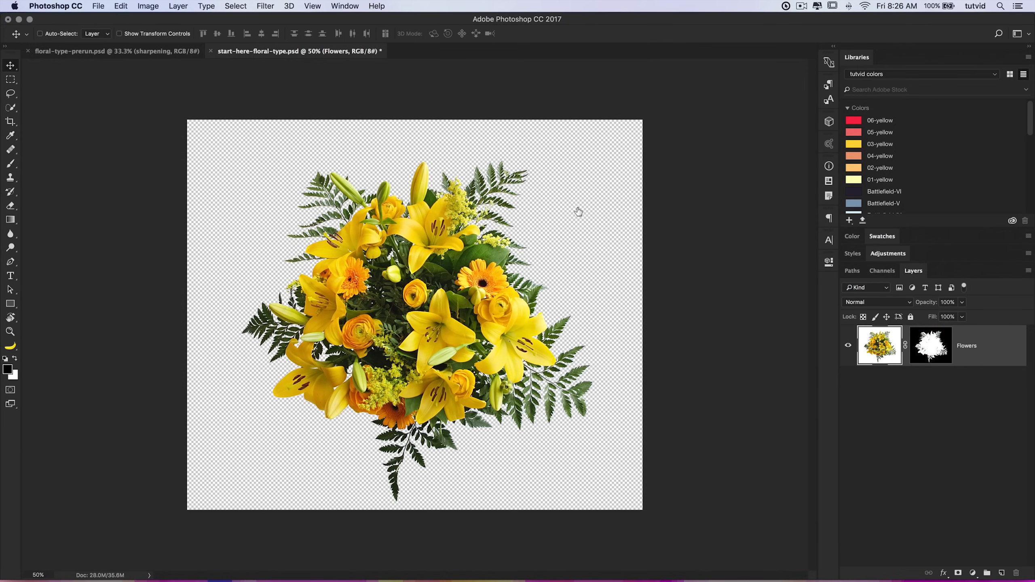
{"action": "left_click", "coordinate": [233, 6]}
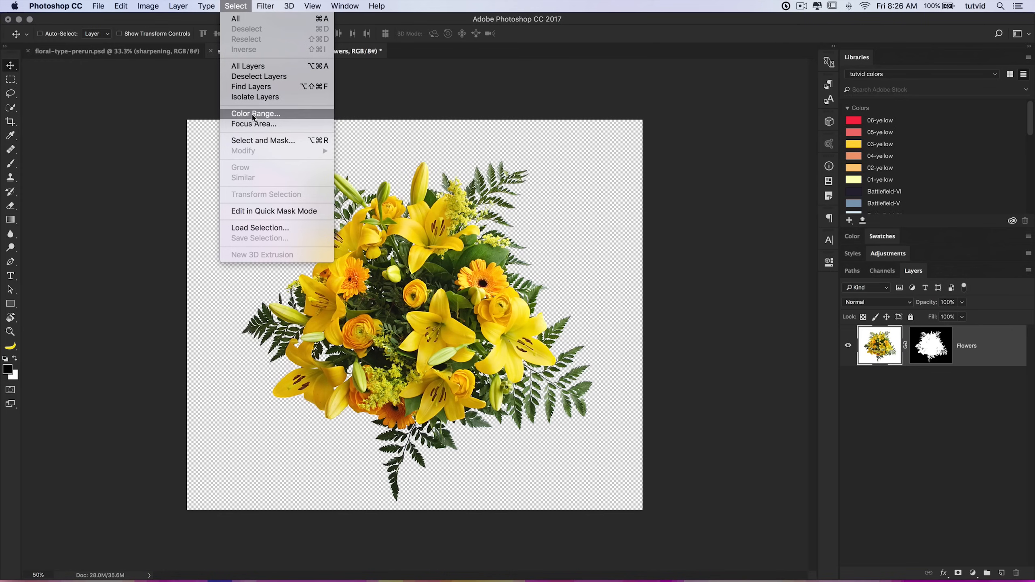
{"action": "left_click", "coordinate": [611, 207]}
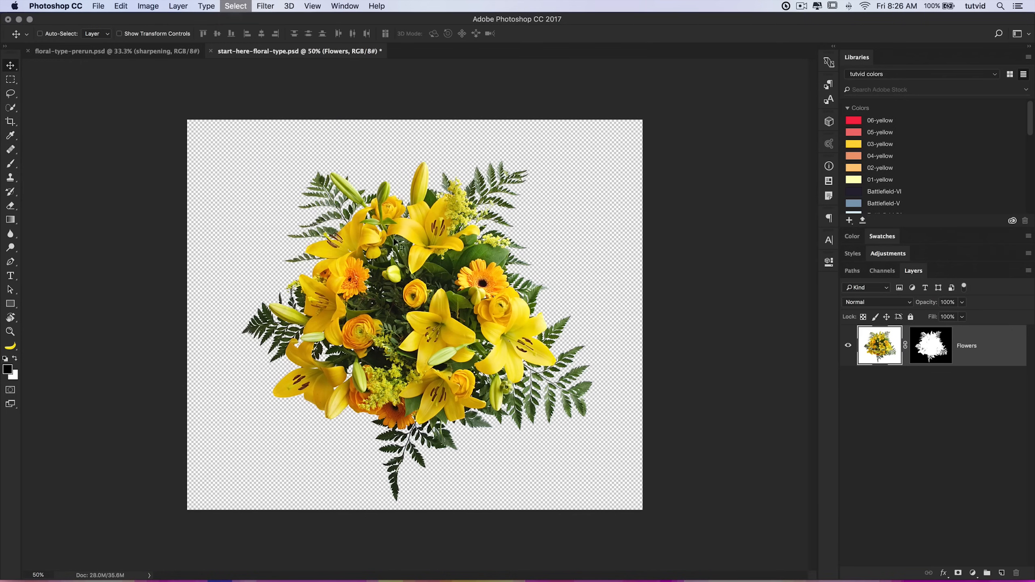
Convert the Flowers layer to a smart object, open its contents to check the preserved mask, and close them.
{"action": "right_click", "coordinate": [981, 336]}
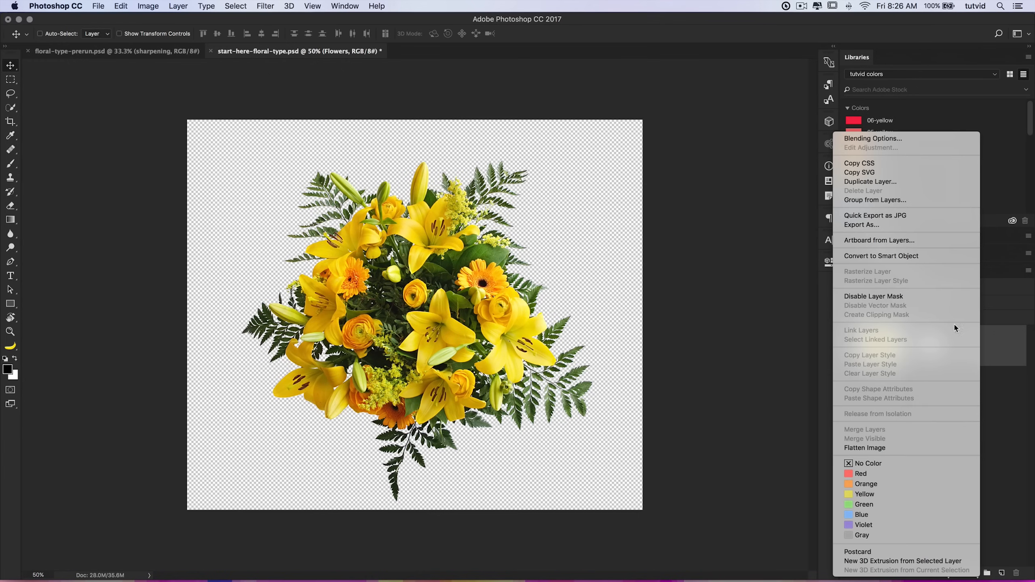
{"action": "left_click", "coordinate": [892, 258]}
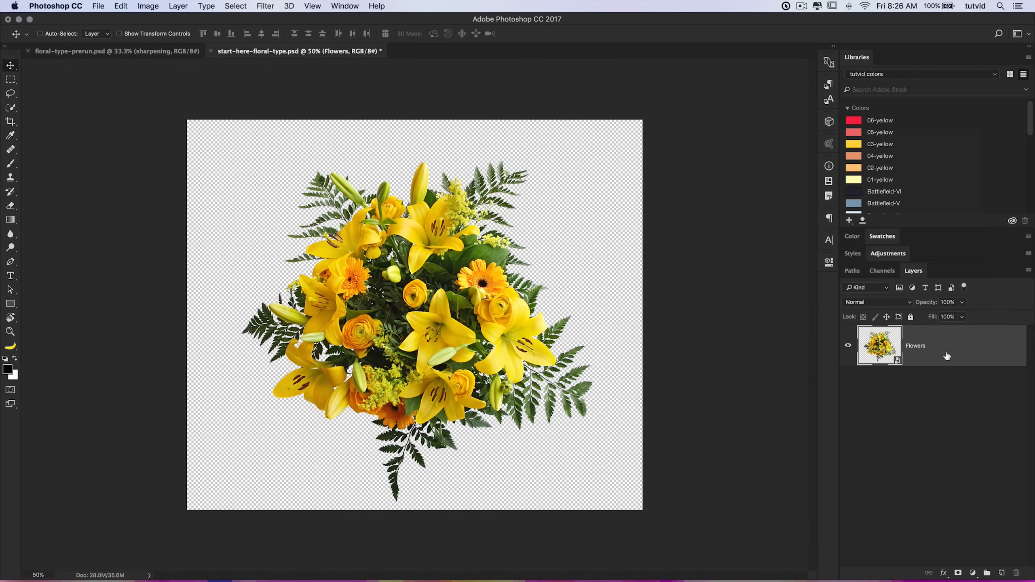
{"action": "double_click", "coordinate": [883, 347]}
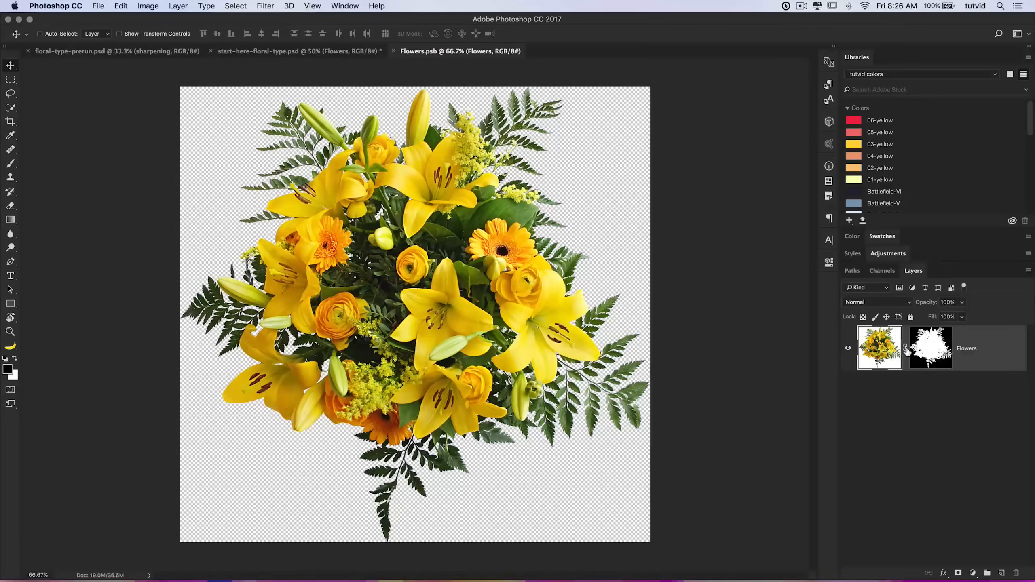
{"action": "left_click", "coordinate": [393, 52]}
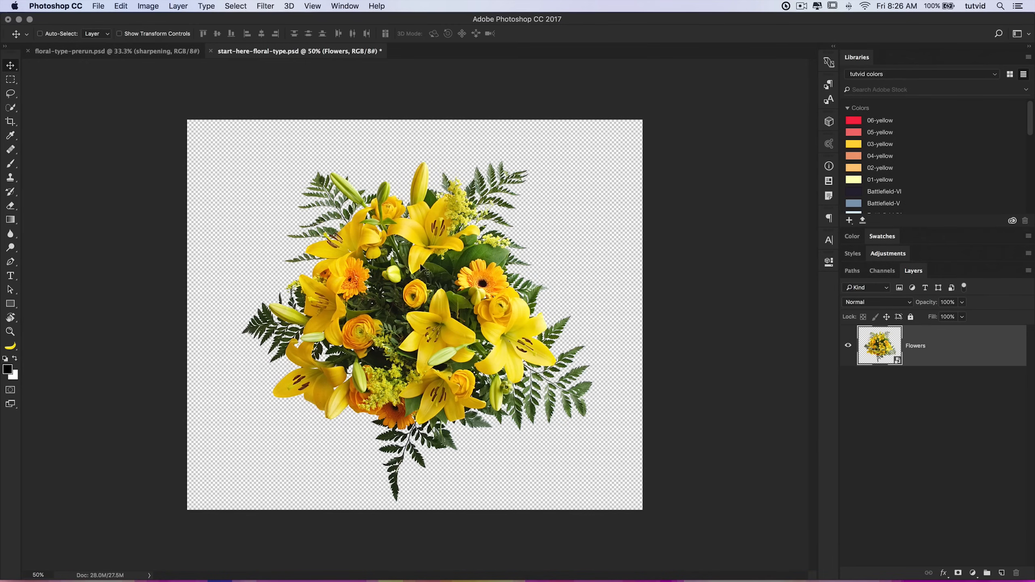
Extend the start-here-floral-type.psd canvas with the Crop tool, symmetrically about its centre, into a portrait format like the finished design.
{"action": "left_click", "coordinate": [167, 53]}
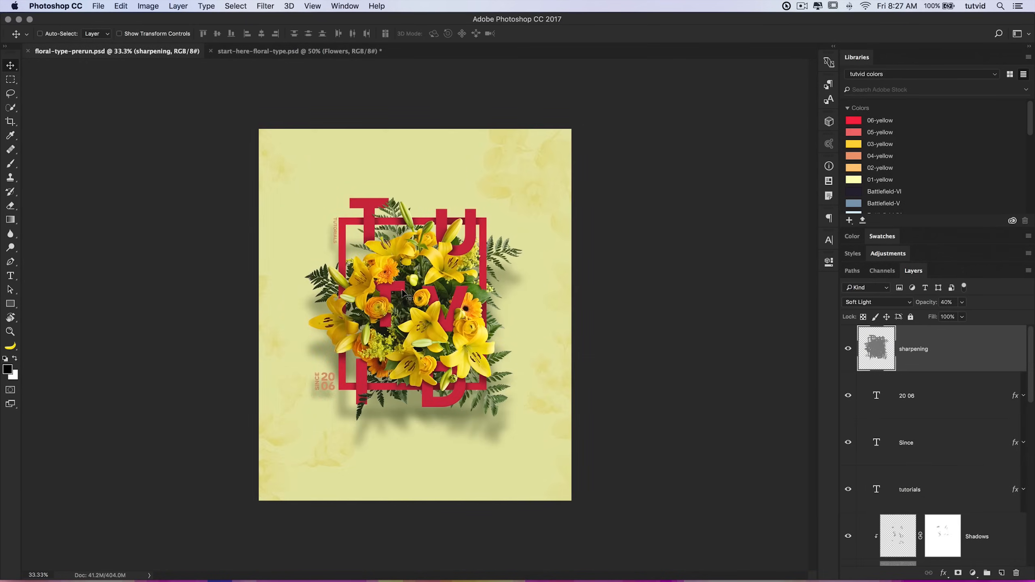
{"action": "left_click", "coordinate": [283, 52]}
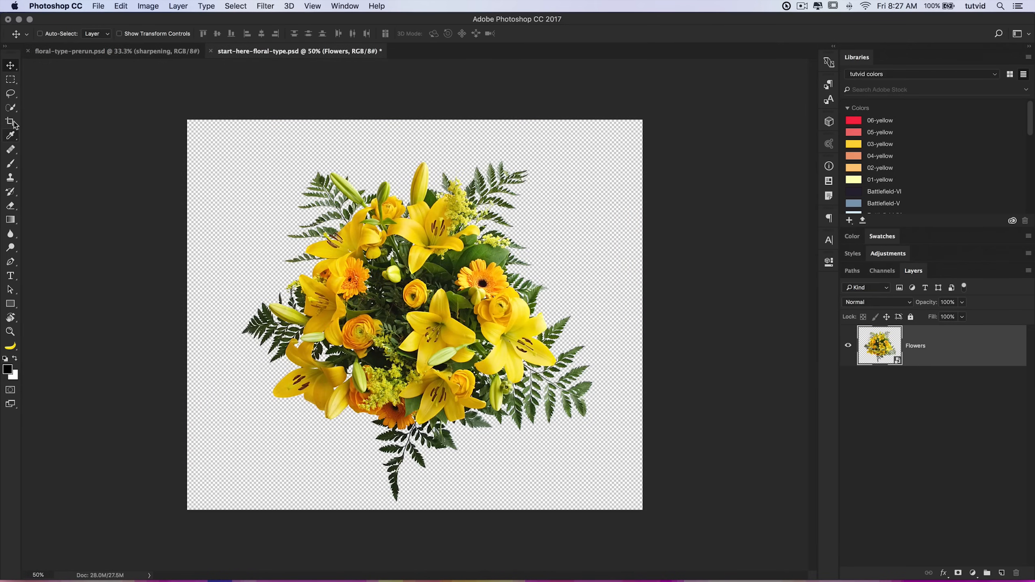
{"action": "key", "text": "c"}
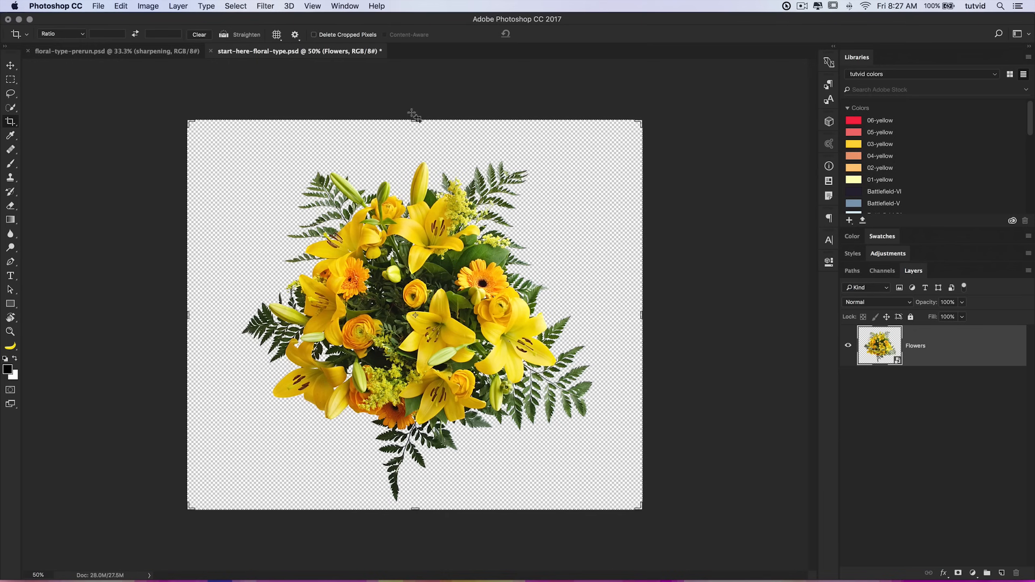
{"action": "key", "text": "super"}
{"action": "key", "text": "super+minus"}
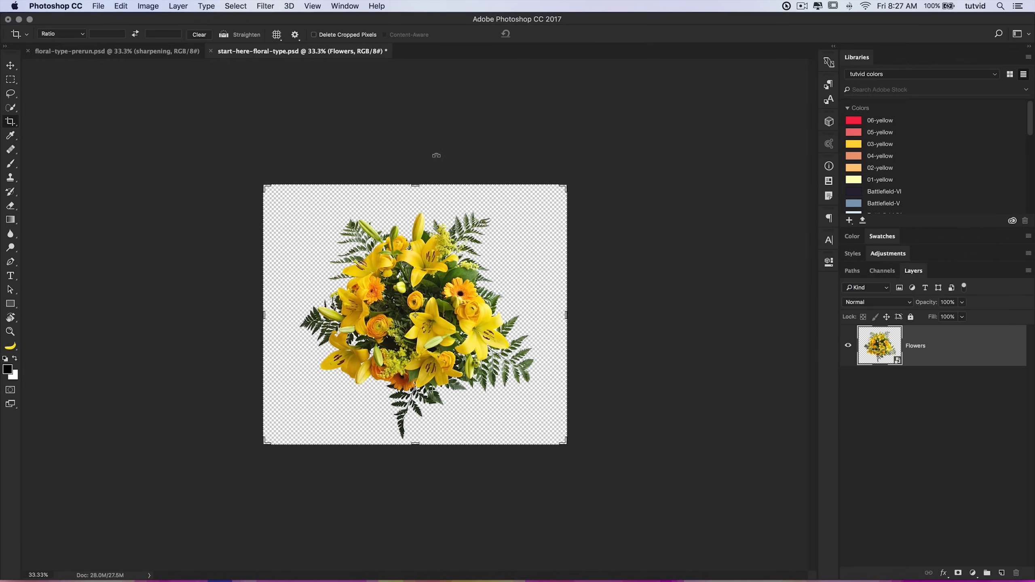
{"action": "key", "text": "alt"}
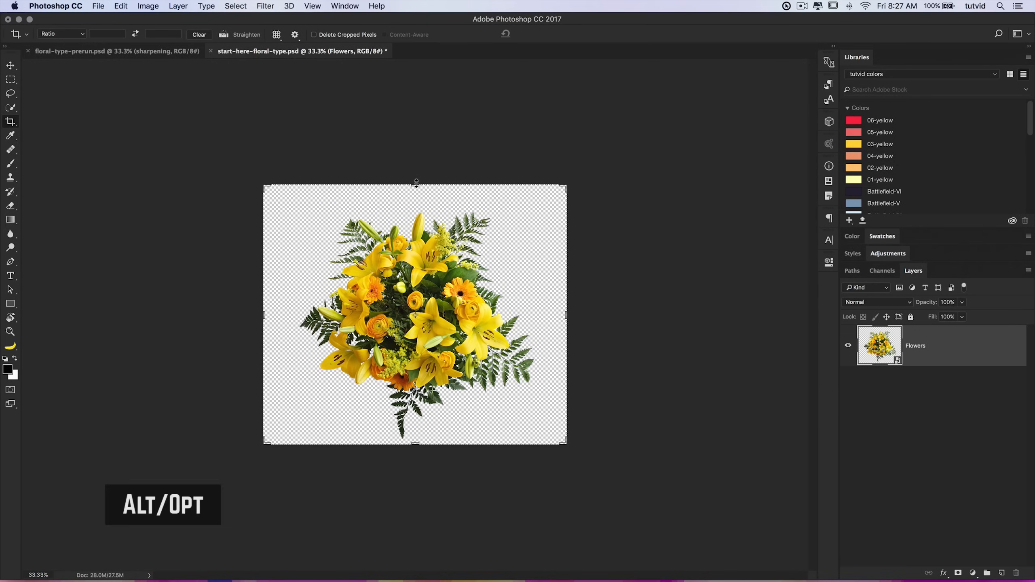
{"action": "left_click_drag", "start_coordinate": [416, 183], "coordinate": [418, 137]}
{"action": "left_click_drag", "start_coordinate": [566, 315], "coordinate": [576, 312]}
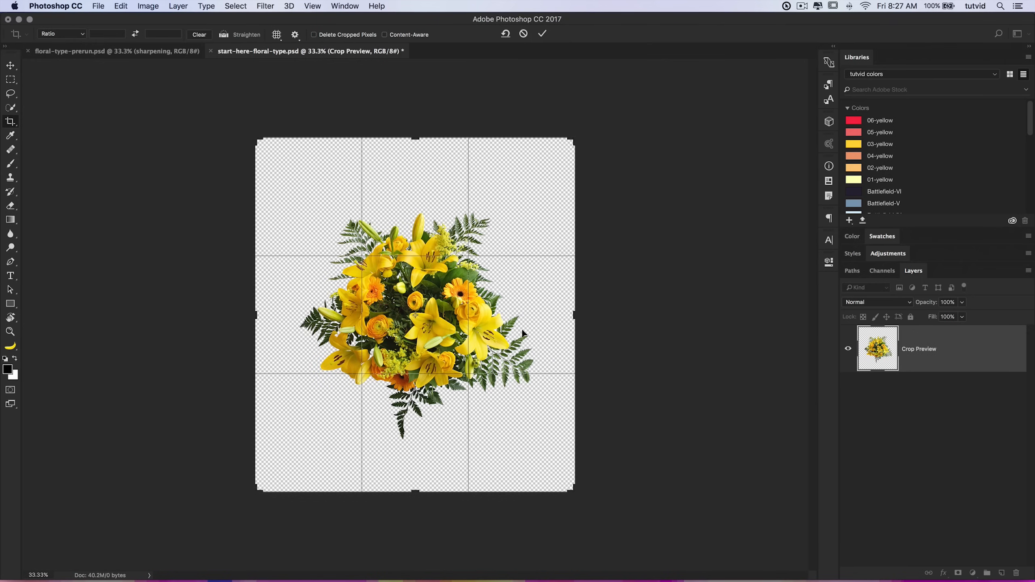
{"action": "left_click", "coordinate": [543, 35]}
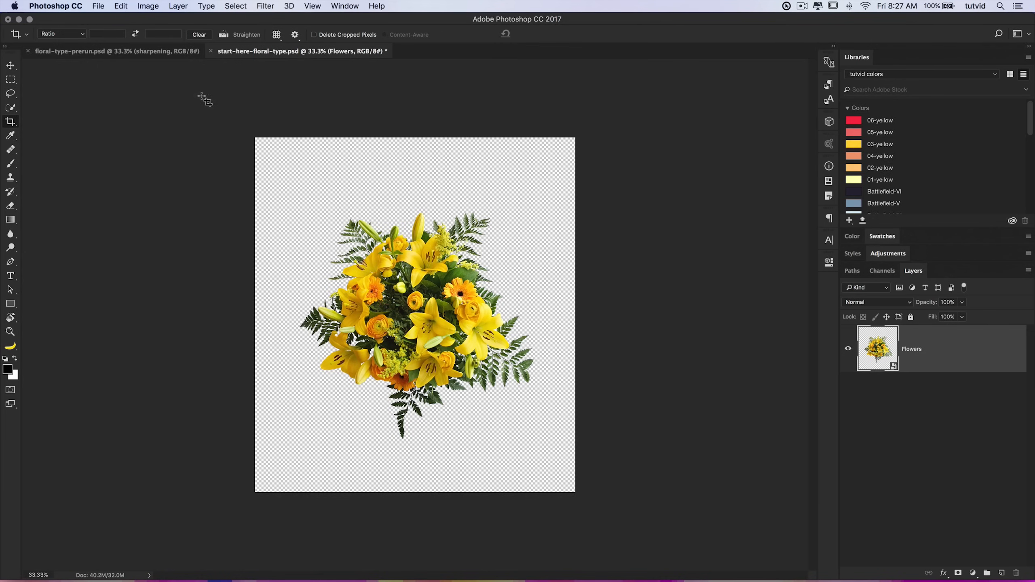
Rotate the Flowers layer about 20° clockwise with Free Transform, using the finished design as reference.
{"action": "left_click", "coordinate": [151, 53]}
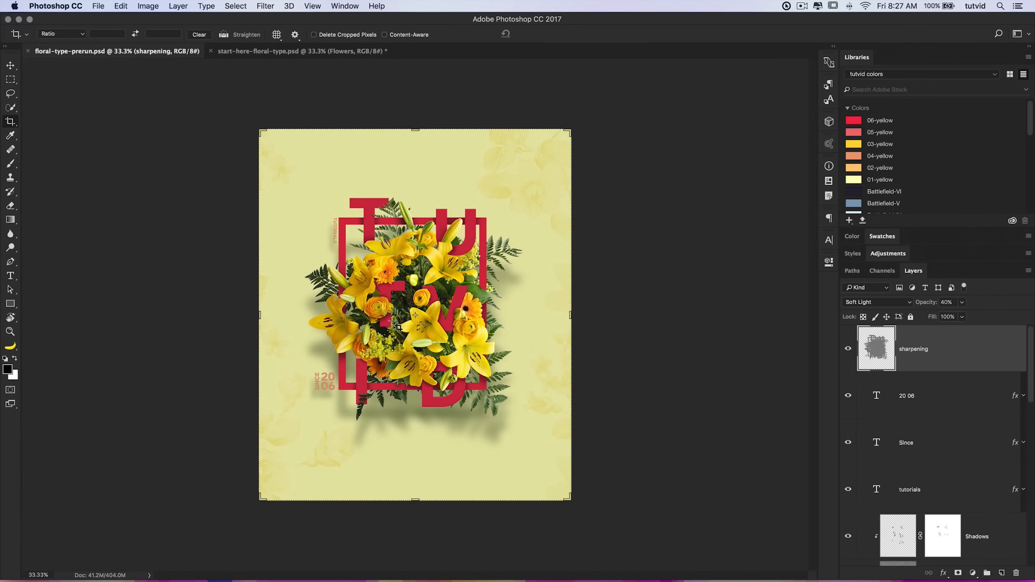
{"action": "left_click", "coordinate": [309, 52]}
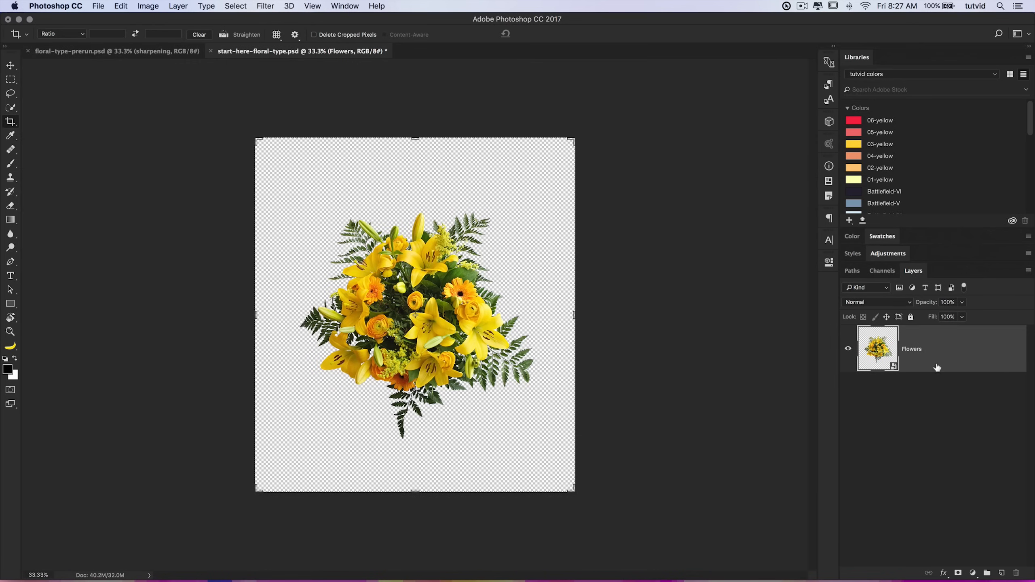
{"action": "key", "text": "super+t"}
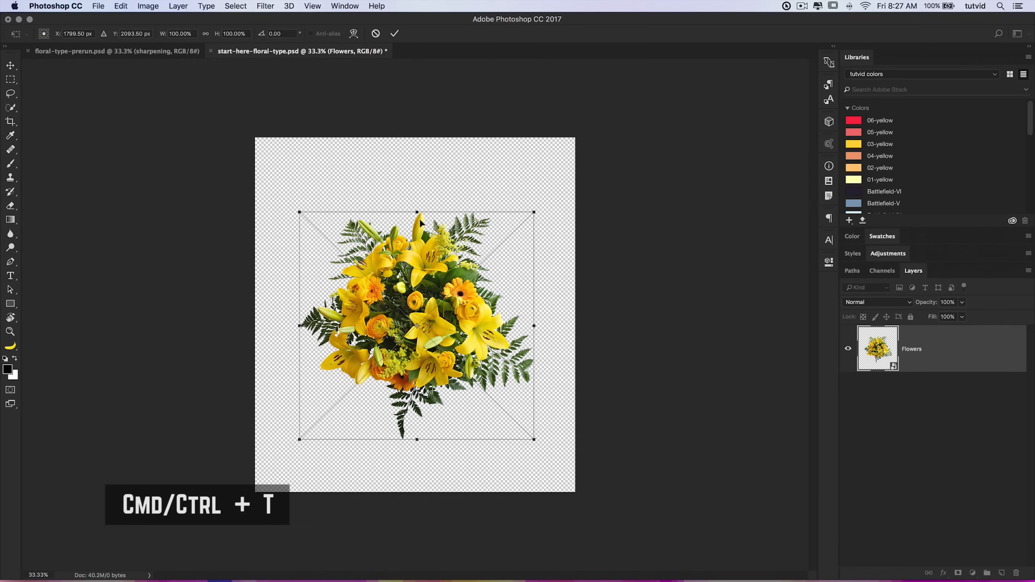
{"action": "left_click_drag", "start_coordinate": [542, 209], "coordinate": [588, 253]}
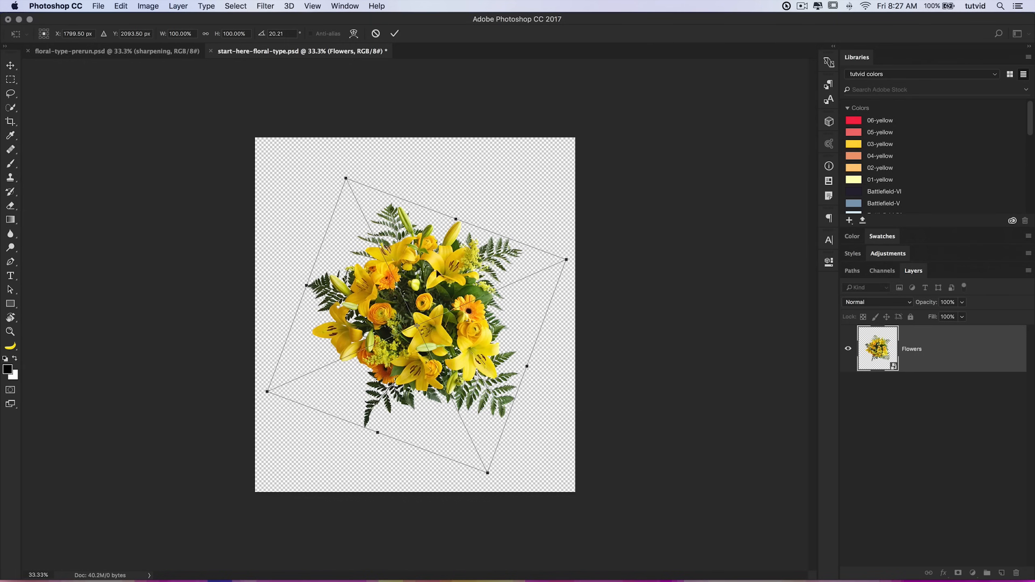
{"action": "left_click", "coordinate": [397, 34]}
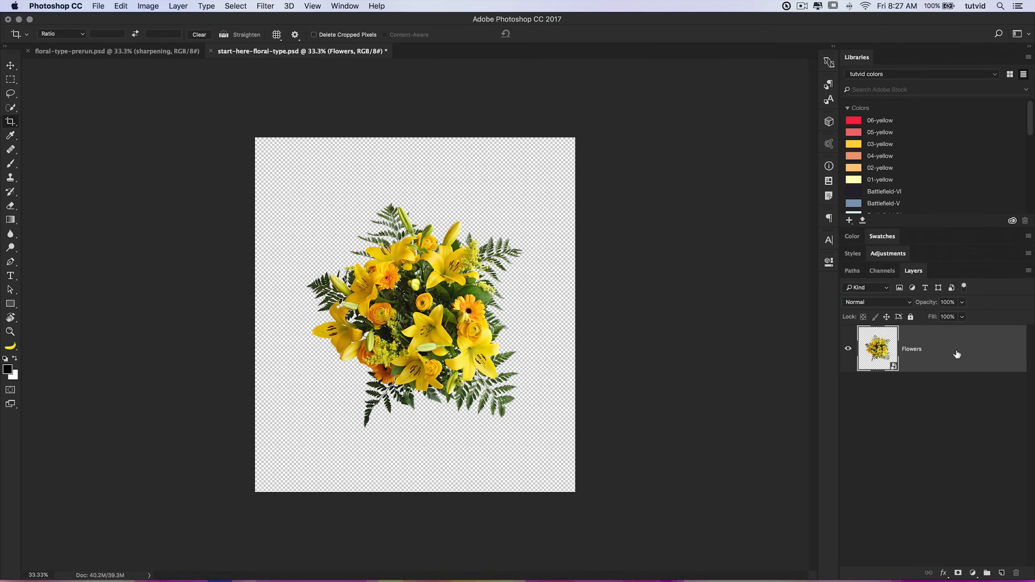
Add a Solid Color fill layer in fffebb and place it beneath the Flowers layer as the background.
{"action": "left_click", "coordinate": [973, 573]}
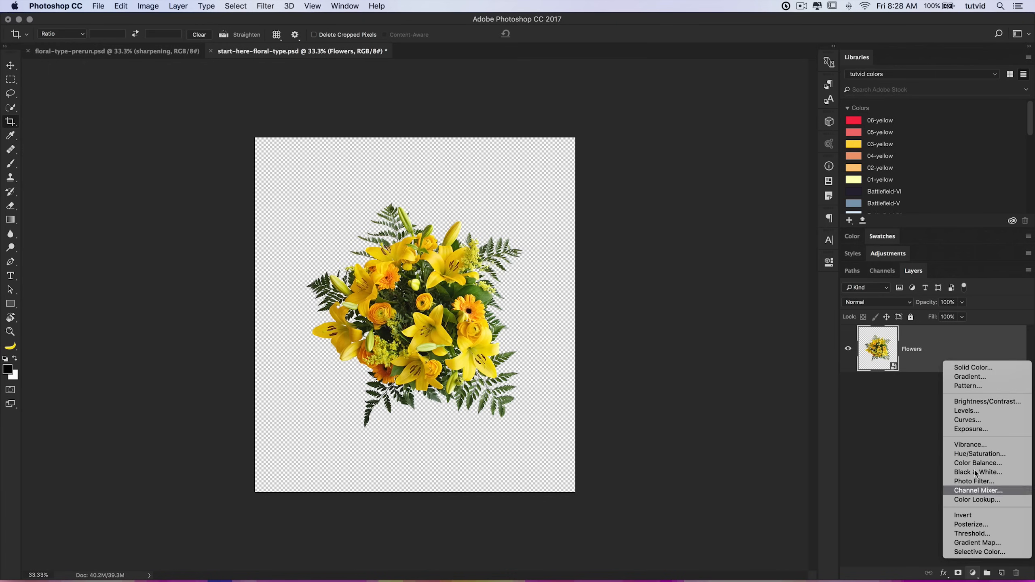
{"action": "left_click", "coordinate": [966, 372]}
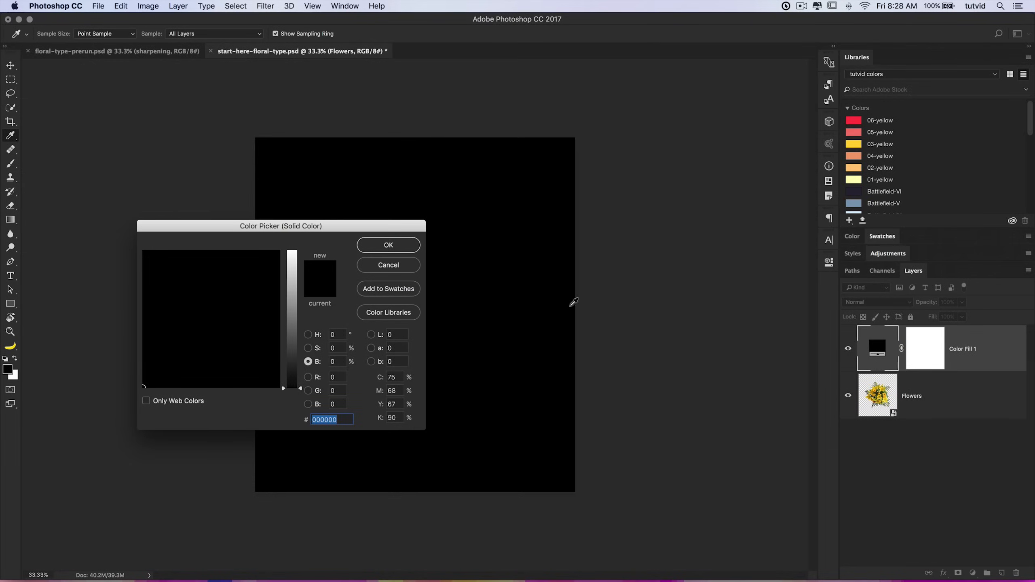
{"action": "left_click_drag", "start_coordinate": [375, 222], "coordinate": [561, 215]}
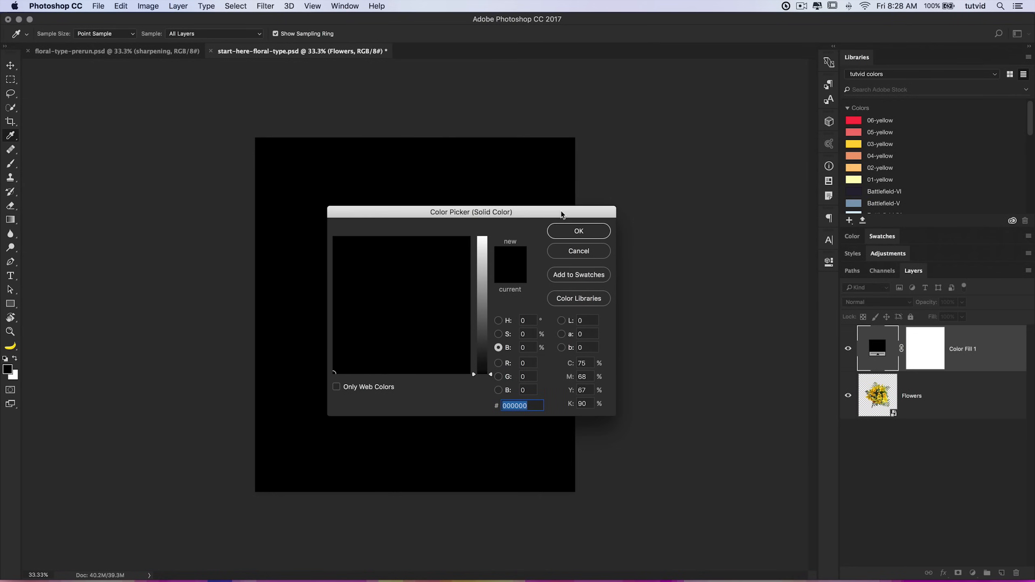
{"action": "type", "text": "fffebb"}
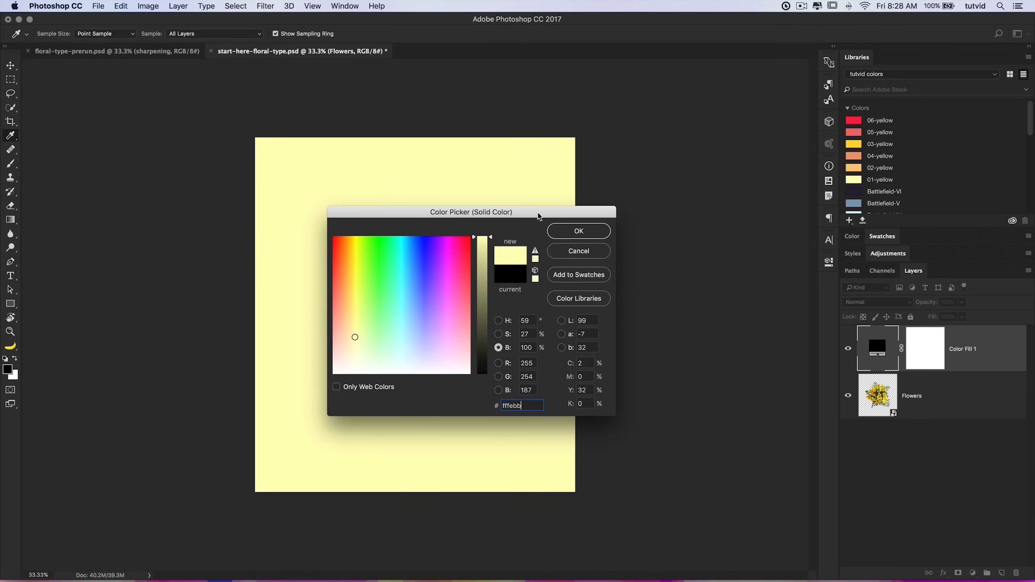
{"action": "left_click_drag", "start_coordinate": [537, 216], "coordinate": [491, 221]}
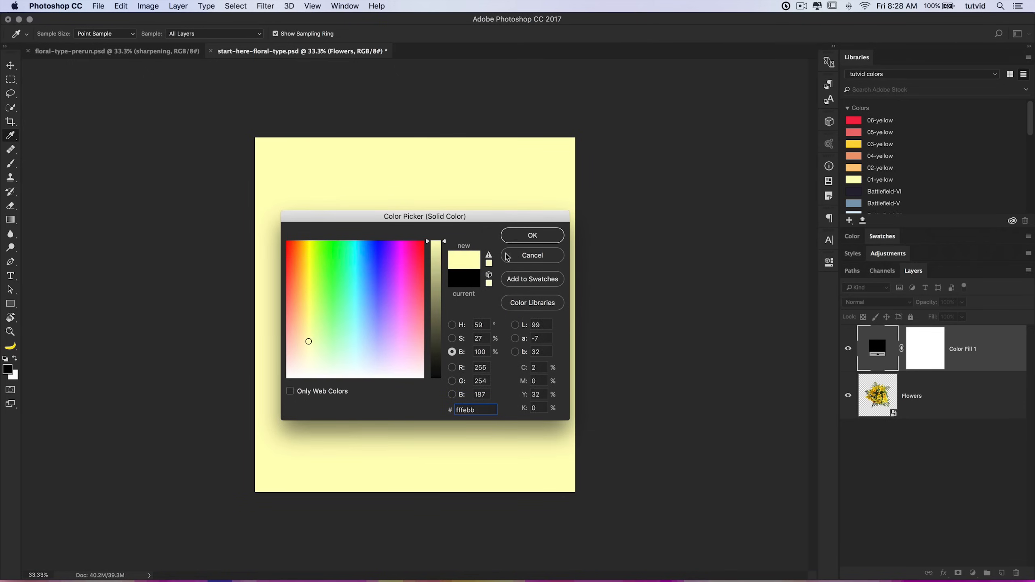
{"action": "left_click", "coordinate": [532, 235]}
{"action": "key", "text": "c"}
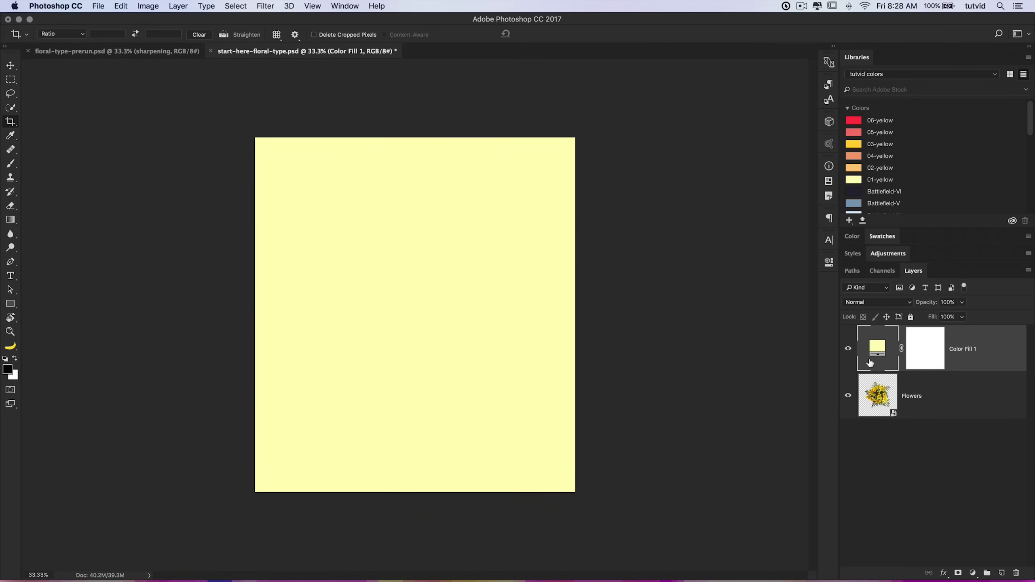
{"action": "left_click_drag", "start_coordinate": [876, 352], "coordinate": [898, 407]}
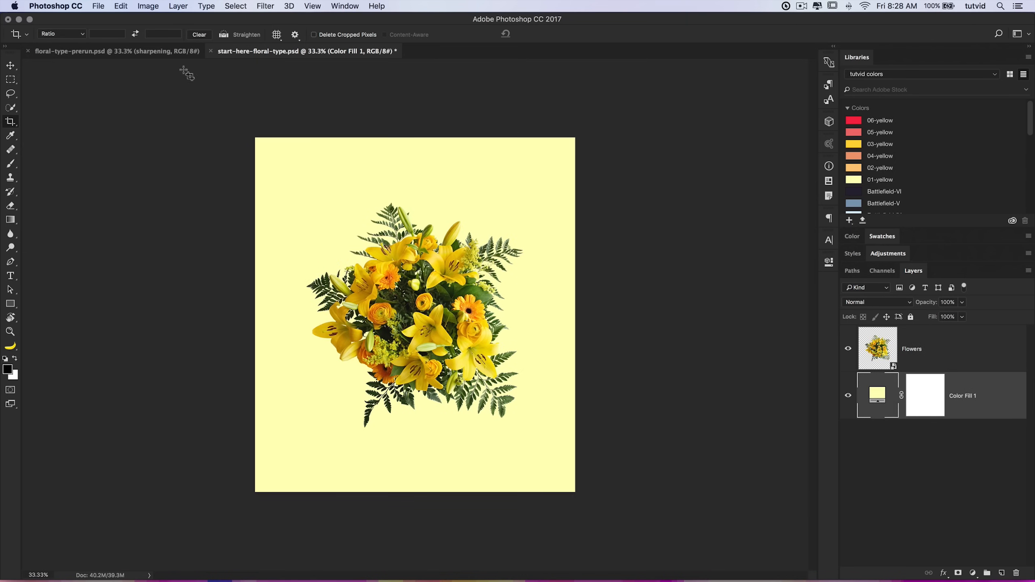
Crop the canvas outward again to make it taller and slightly wider around its centre, and select the Flowers layer.
{"action": "left_click", "coordinate": [174, 52]}
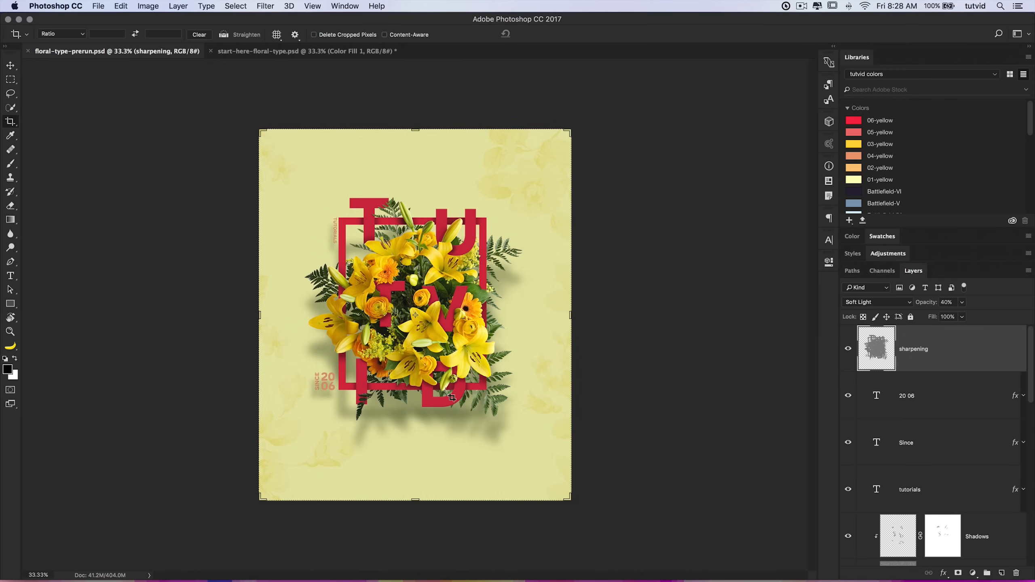
{"action": "left_click", "coordinate": [305, 51]}
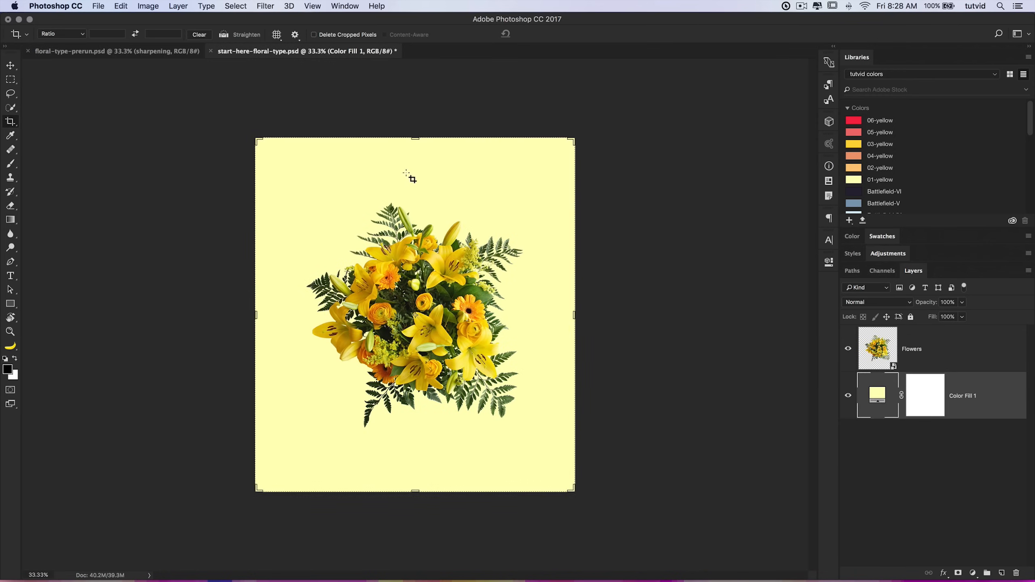
{"action": "left_click_drag", "start_coordinate": [415, 136], "coordinate": [415, 115]}
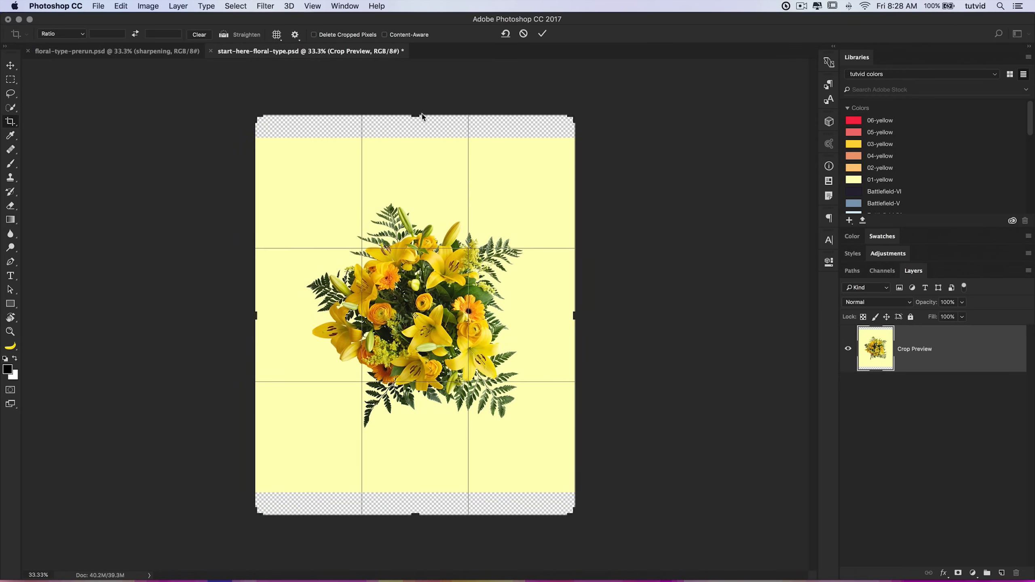
{"action": "left_click_drag", "start_coordinate": [574, 315], "coordinate": [578, 316]}
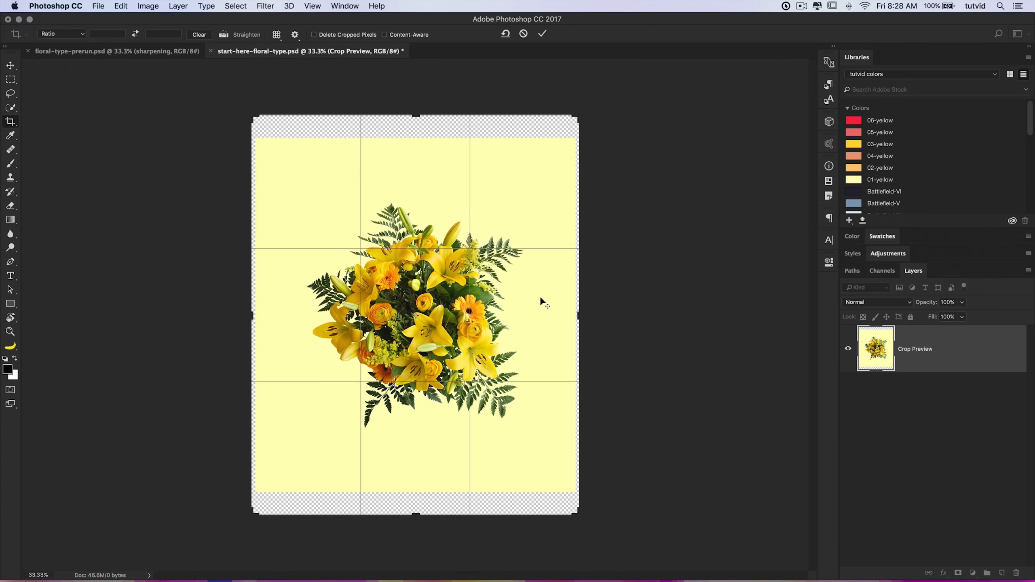
{"action": "left_click", "coordinate": [543, 35]}
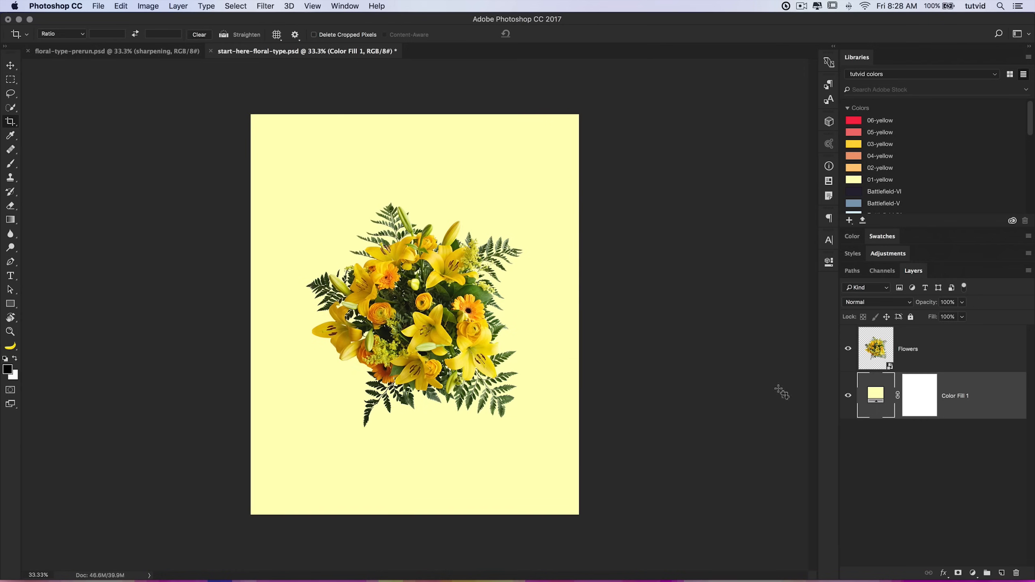
{"action": "left_click", "coordinate": [919, 359]}
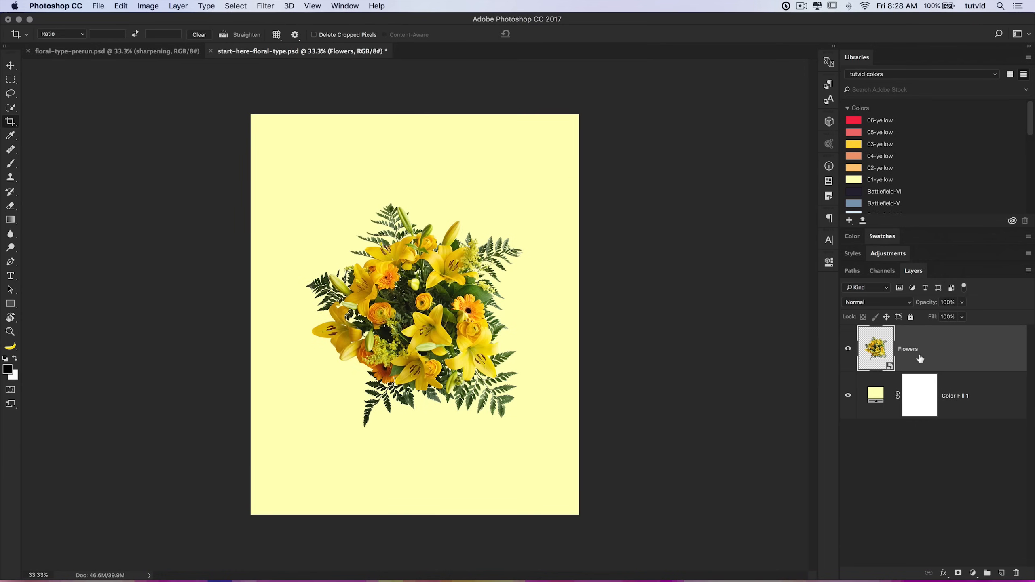
Draw a rectangle shape about 1617 by 1671 px over the middle of the bouquet and set its fill to none.
{"action": "left_click", "coordinate": [10, 304]}
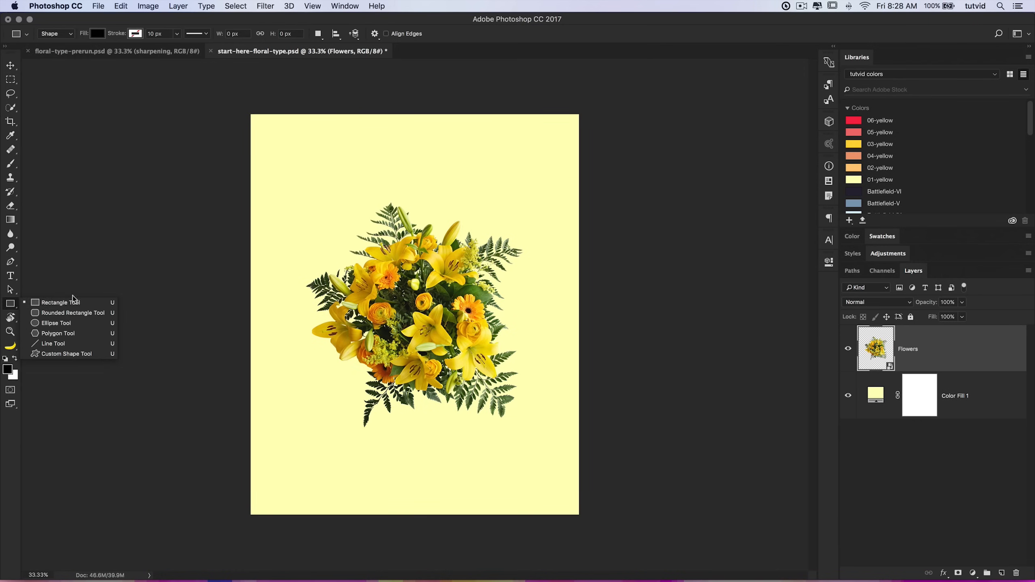
{"action": "left_click", "coordinate": [61, 303]}
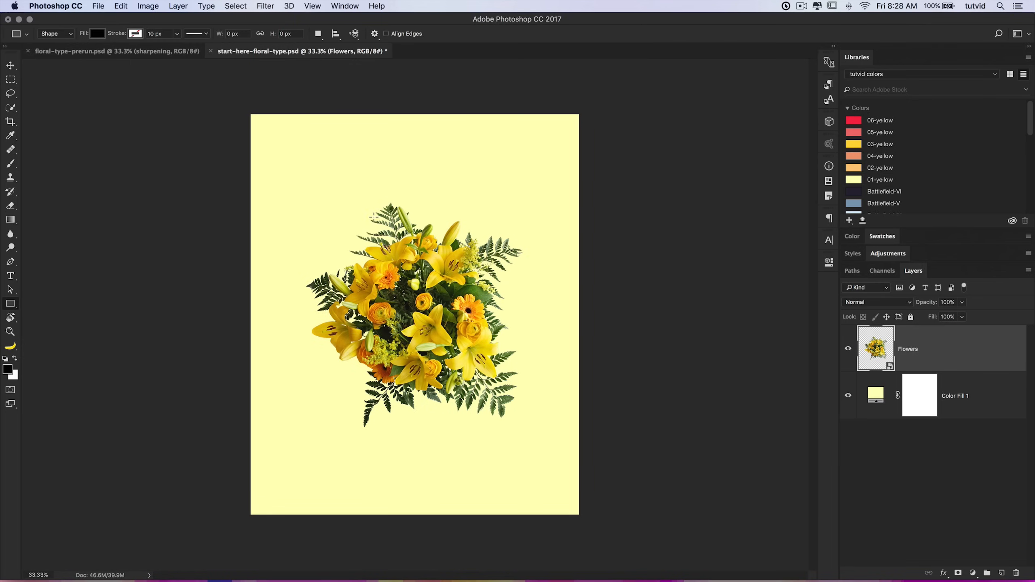
{"action": "left_click_drag", "start_coordinate": [351, 234], "coordinate": [484, 386]}
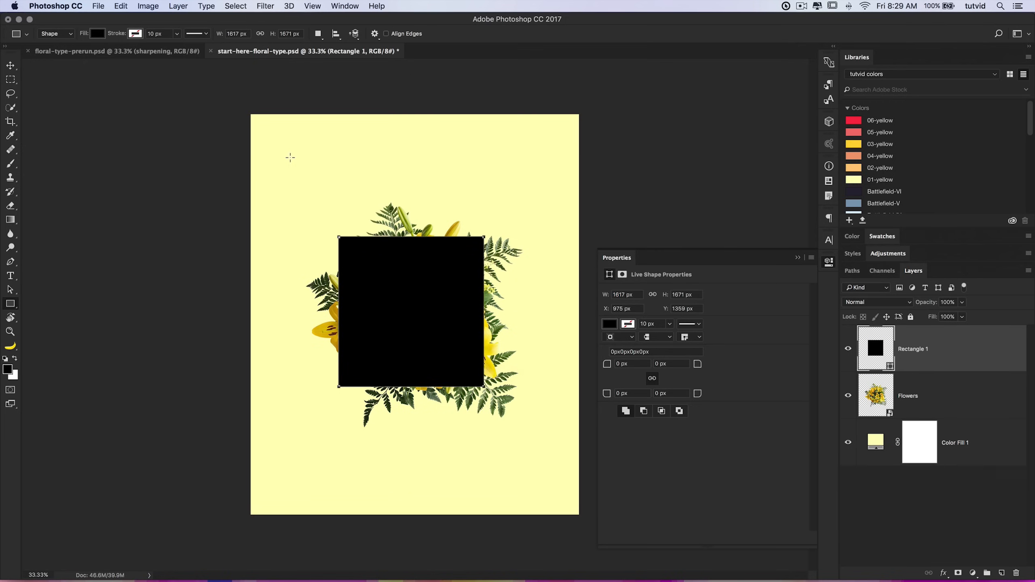
{"action": "left_click", "coordinate": [98, 34]}
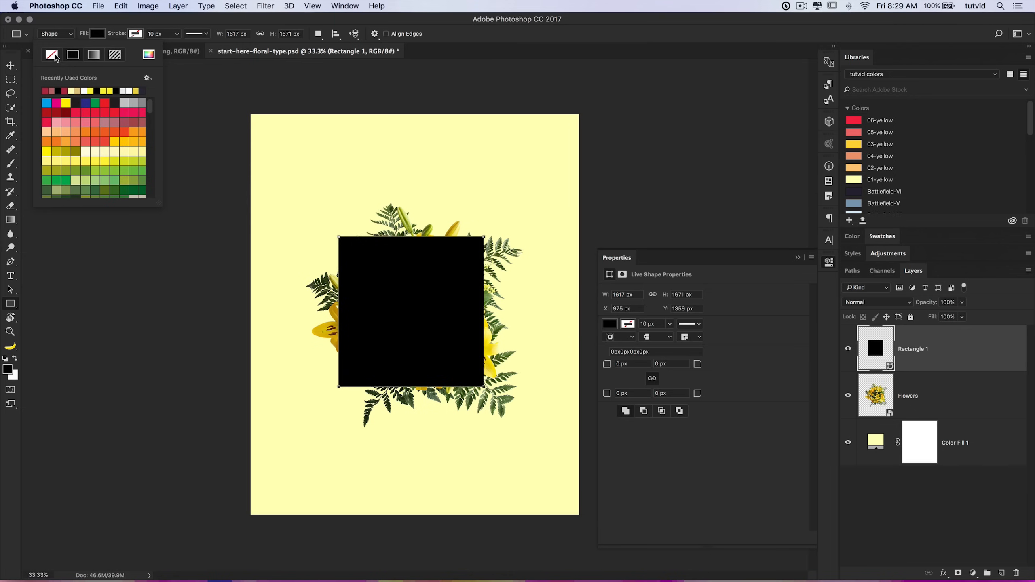
{"action": "left_click", "coordinate": [52, 54]}
Give the rectangle a solid red stroke in colour d42844.
{"action": "left_click", "coordinate": [132, 36]}
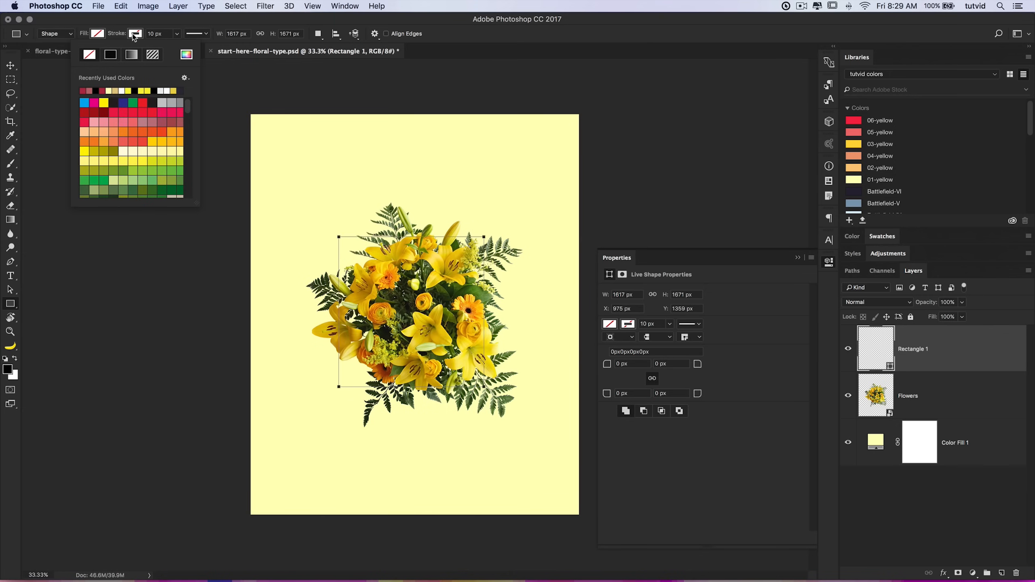
{"action": "left_click", "coordinate": [186, 54]}
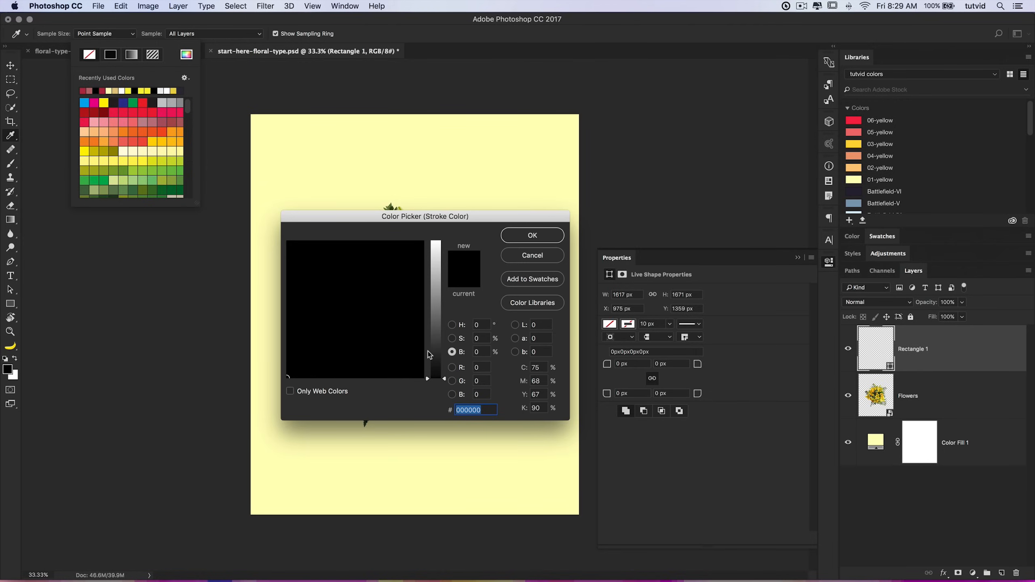
{"action": "type", "text": "d42"}
{"action": "type", "text": "8"}
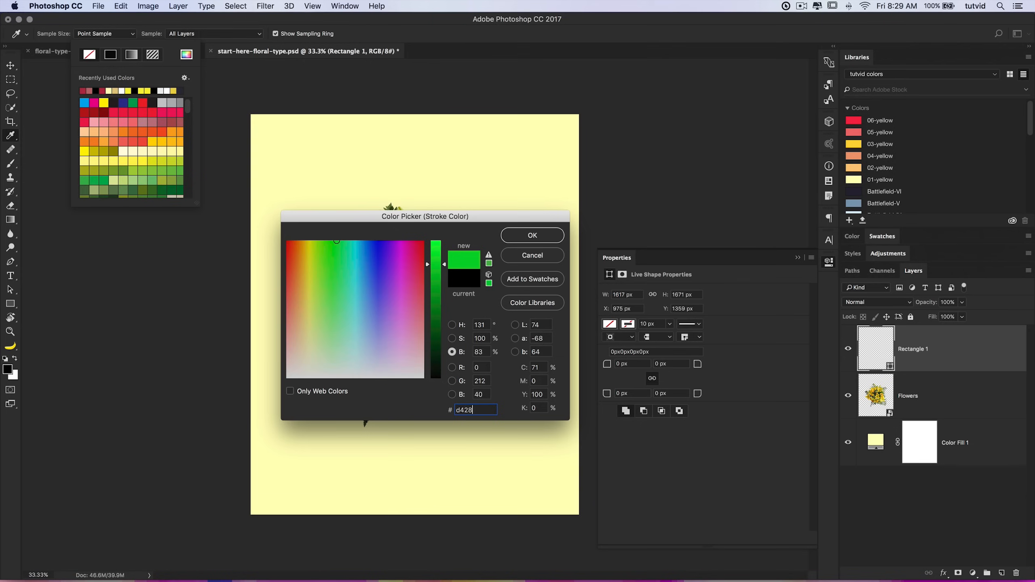
{"action": "type", "text": "44"}
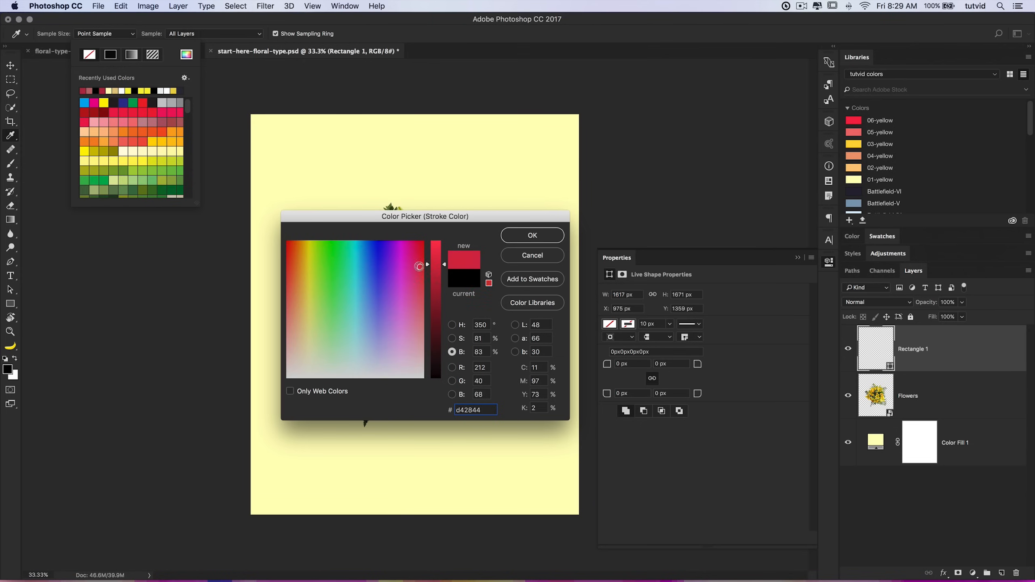
{"action": "left_click", "coordinate": [529, 236]}
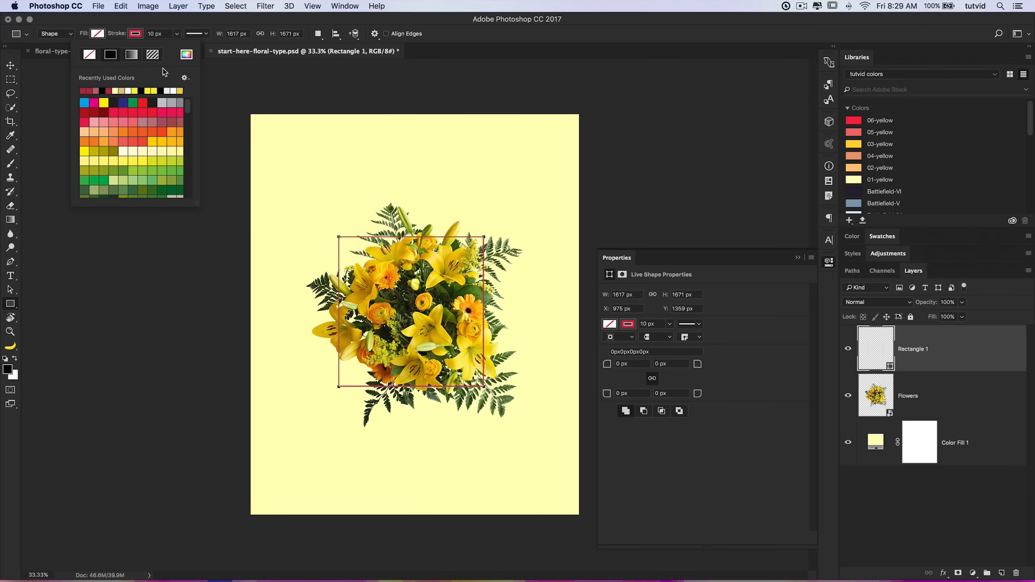
Set the rectangle's stroke width to 80 px and align the stroke to the outside of the path.
{"action": "left_click", "coordinate": [156, 33]}
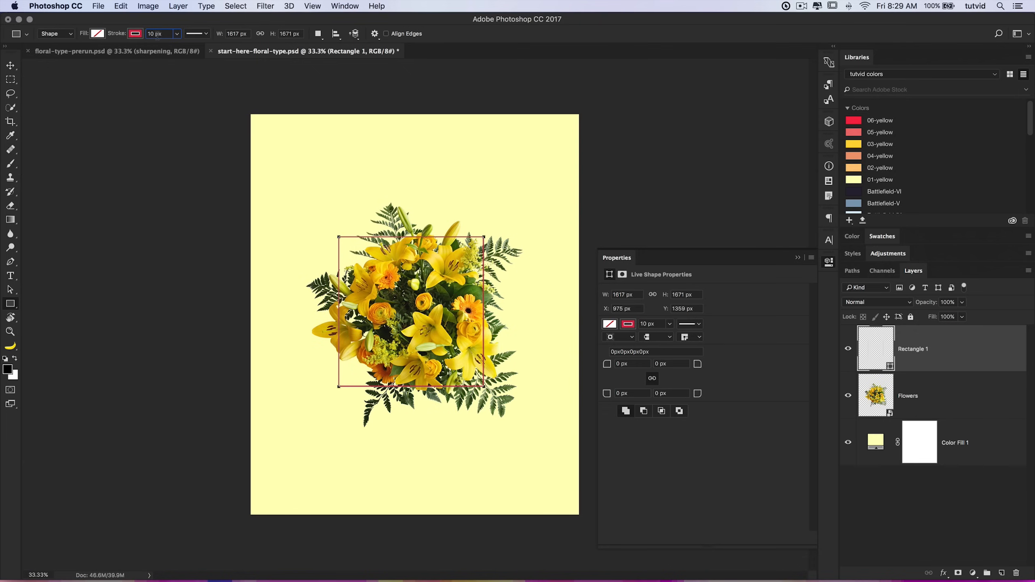
{"action": "type", "text": "80"}
{"action": "key", "text": "Tab"}
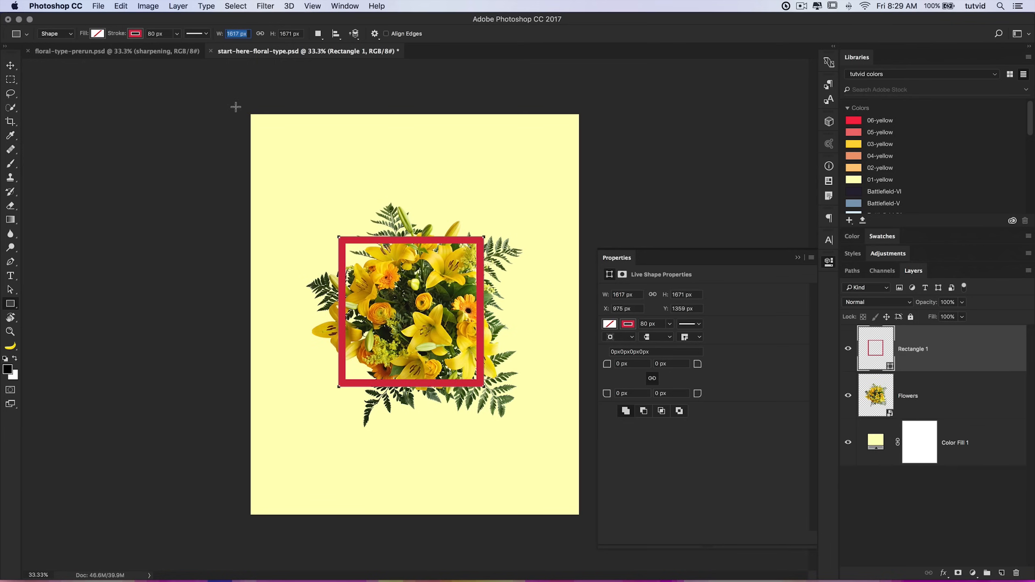
{"action": "left_click", "coordinate": [199, 35]}
{"action": "left_click", "coordinate": [160, 149]}
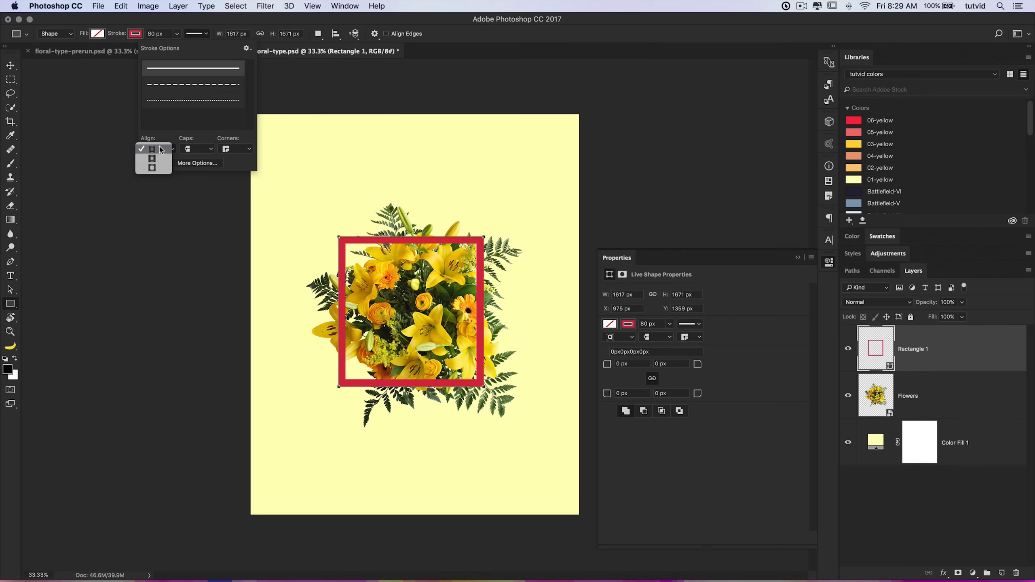
{"action": "left_click", "coordinate": [152, 170]}
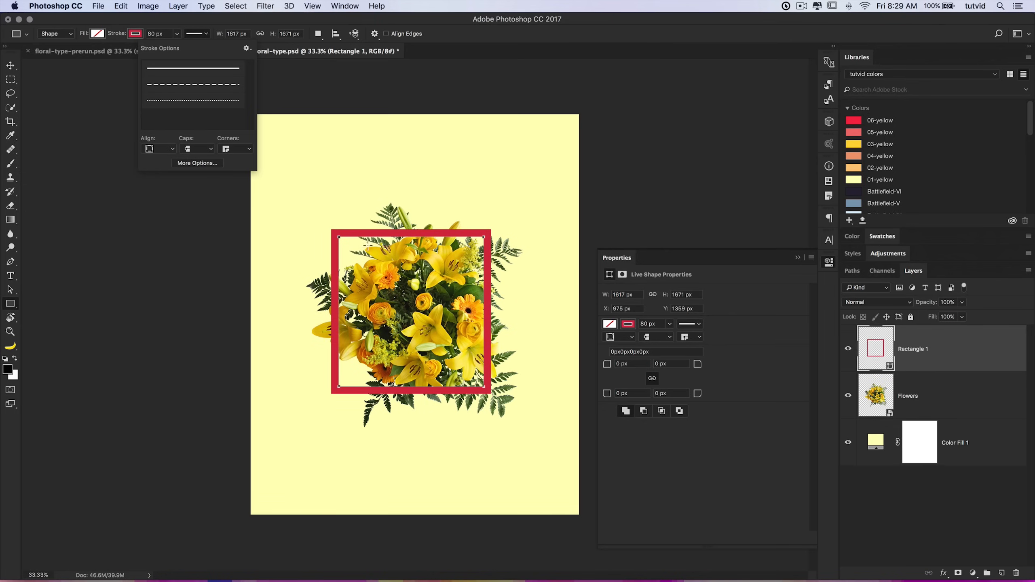
Resize the red frame with Free Transform to about 104% width and 101% height, moving its edges up to suit the bouquet.
{"action": "left_click", "coordinate": [10, 66]}
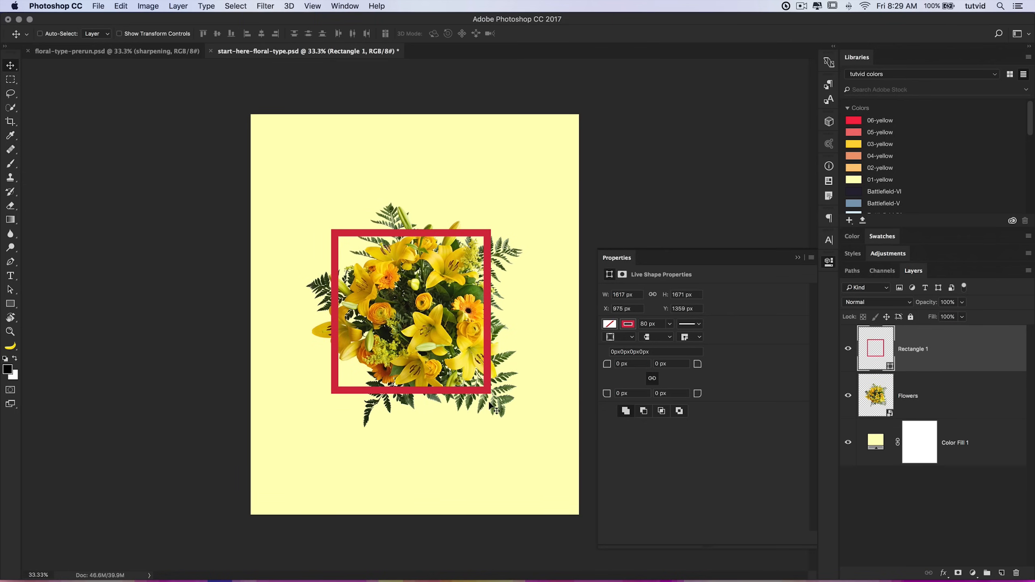
{"action": "key", "text": "super+plus"}
{"action": "left_click_drag", "start_coordinate": [515, 349], "coordinate": [495, 334]}
{"action": "left_click", "coordinate": [829, 262]}
{"action": "left_click", "coordinate": [121, 6]}
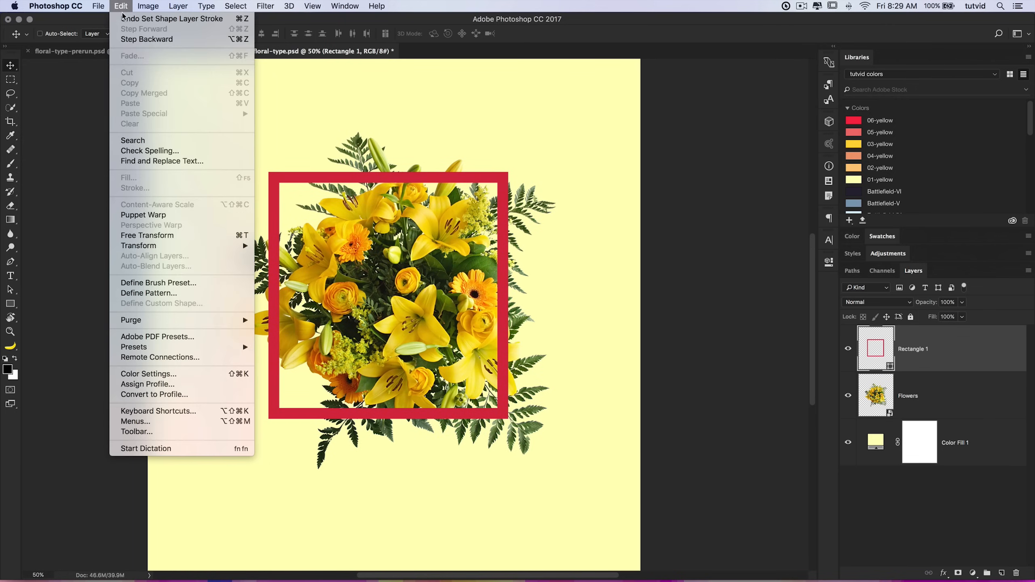
{"action": "left_click", "coordinate": [174, 235]}
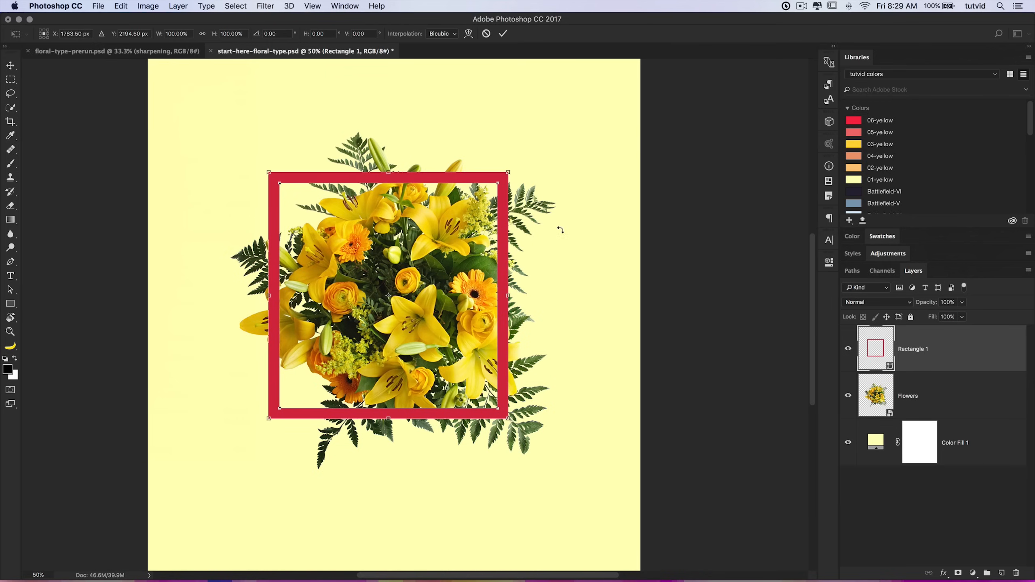
{"action": "left_click_drag", "start_coordinate": [388, 173], "coordinate": [389, 163]}
{"action": "mouse_move", "coordinate": [270, 291]}
{"action": "left_mouse_down"}
{"action": "mouse_move", "coordinate": [316, 287]}
{"action": "mouse_move", "coordinate": [268, 284]}
{"action": "left_mouse_up"}
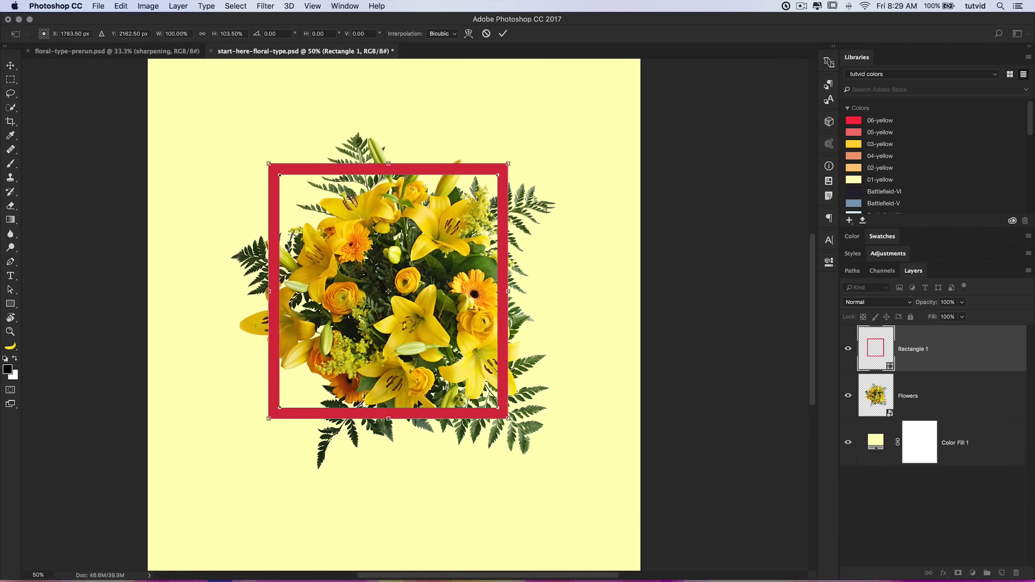
{"action": "mouse_move", "coordinate": [389, 421]}
{"action": "left_mouse_down"}
{"action": "mouse_move", "coordinate": [389, 436]}
{"action": "mouse_move", "coordinate": [389, 415]}
{"action": "left_mouse_up"}
{"action": "mouse_move", "coordinate": [507, 289]}
{"action": "left_mouse_down"}
{"action": "mouse_move", "coordinate": [525, 290]}
{"action": "mouse_move", "coordinate": [499, 289]}
{"action": "left_mouse_up"}
{"action": "mouse_move", "coordinate": [388, 410]}
{"action": "left_mouse_down"}
{"action": "mouse_move", "coordinate": [391, 450]}
{"action": "mouse_move", "coordinate": [404, 410]}
{"action": "left_mouse_up"}
{"action": "left_click_drag", "start_coordinate": [272, 288], "coordinate": [263, 287]}
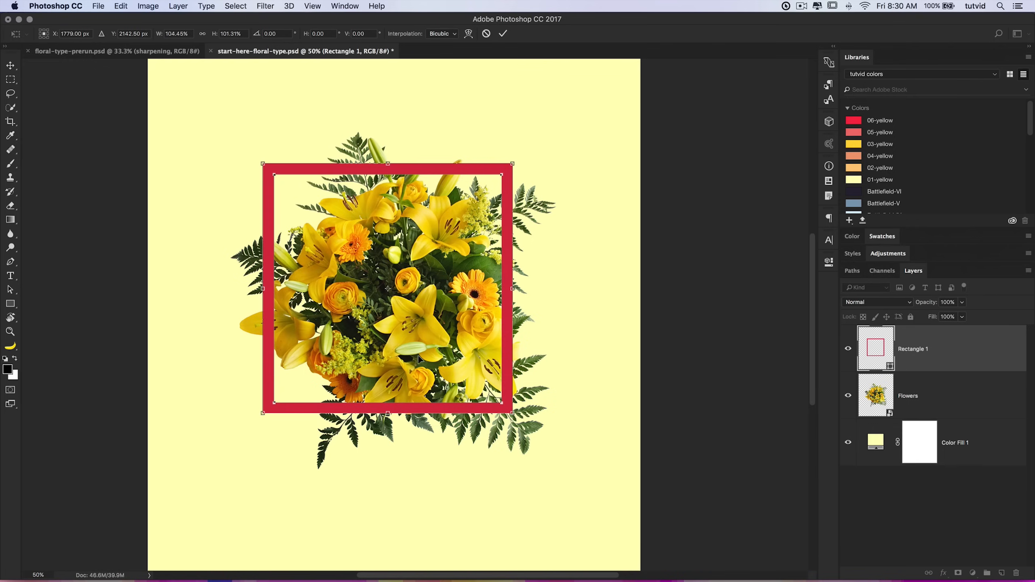
{"action": "key", "text": "Return"}
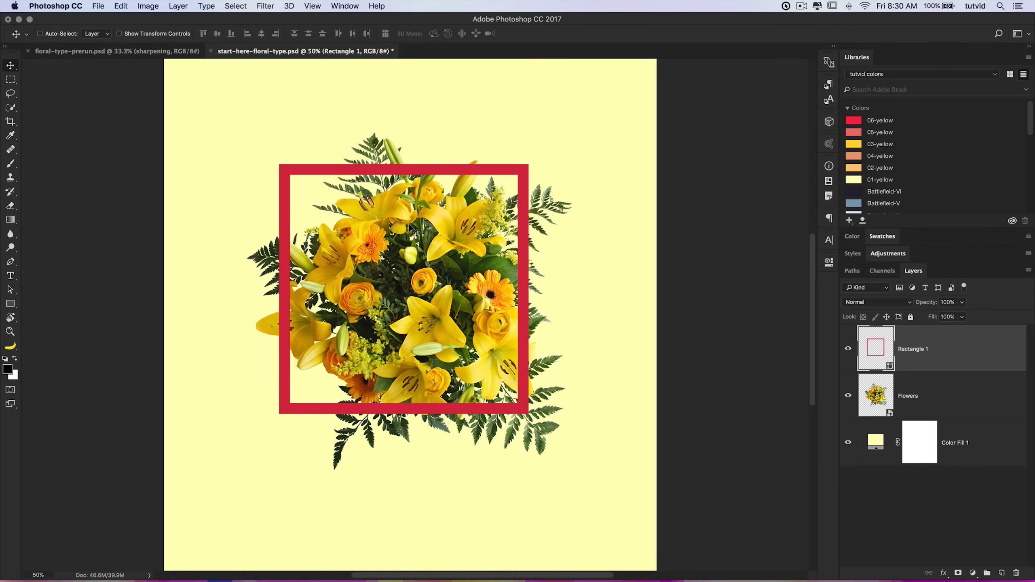
Move the Flowers layer slightly up and to the left inside the red frame.
{"action": "left_click", "coordinate": [970, 403]}
{"action": "mouse_move", "coordinate": [482, 302]}
{"action": "left_mouse_down"}
{"action": "mouse_move", "coordinate": [464, 301]}
{"action": "mouse_move", "coordinate": [472, 298]}
{"action": "left_mouse_up"}
{"action": "left_click_drag", "start_coordinate": [465, 333], "coordinate": [490, 327]}
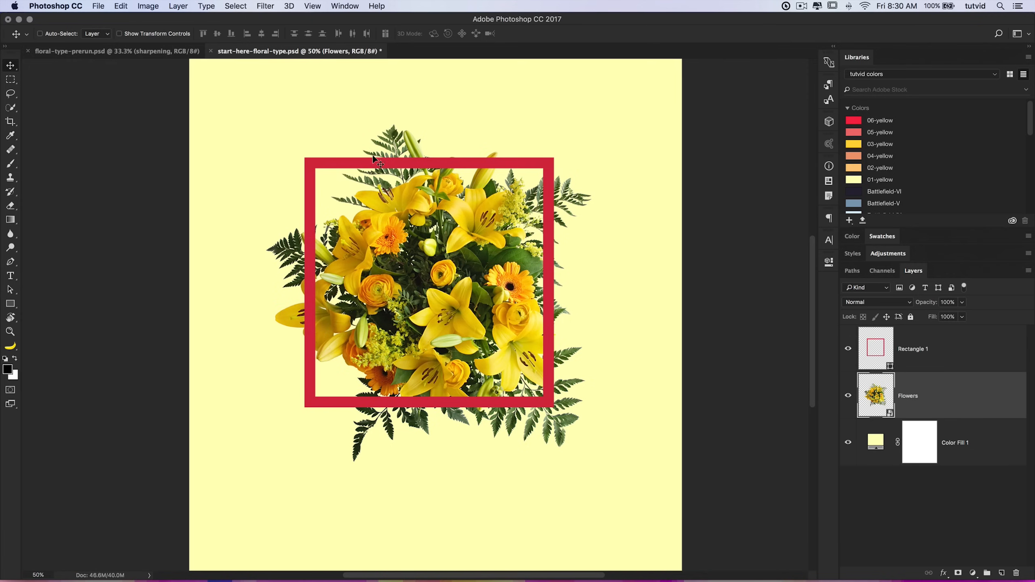
Select the Flowers and rectangle layers together and reposition them slightly to the right as one unit on the canvas.
{"action": "left_click", "coordinate": [954, 362], "text": "shift"}
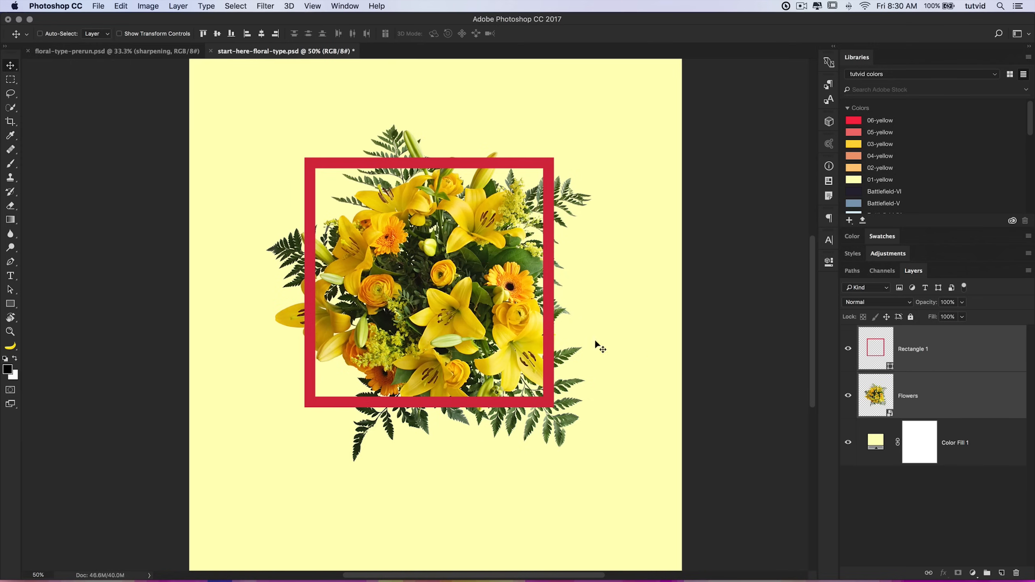
{"action": "left_click", "coordinate": [963, 398]}
{"action": "left_click", "coordinate": [953, 350], "text": "shift"}
{"action": "left_click_drag", "start_coordinate": [458, 282], "coordinate": [468, 279]}
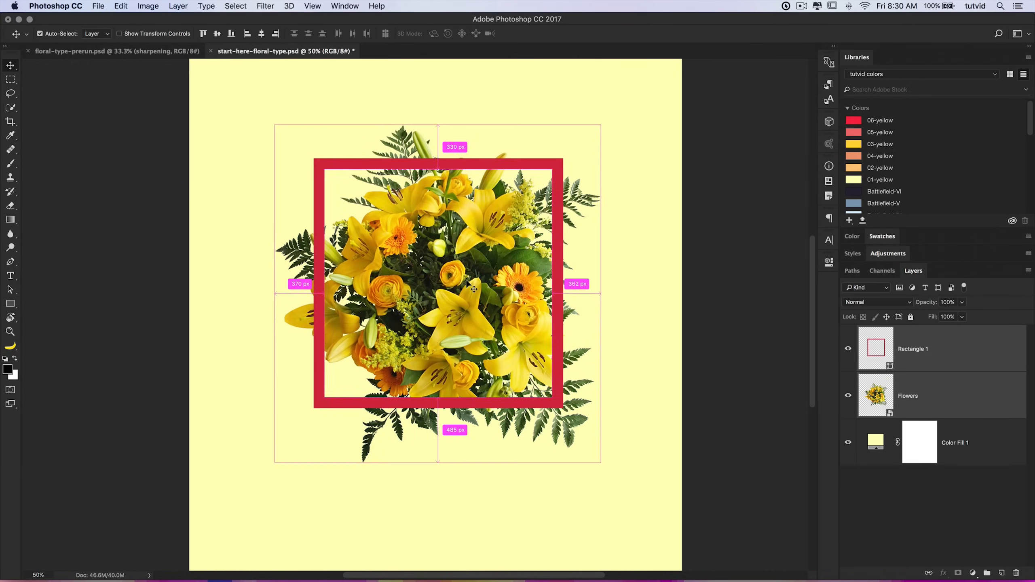
{"action": "key", "text": "super+minus"}
{"action": "left_click_drag", "start_coordinate": [402, 305], "coordinate": [404, 304]}
{"action": "key", "text": "super+plus"}
{"action": "key", "text": "super+plus"}
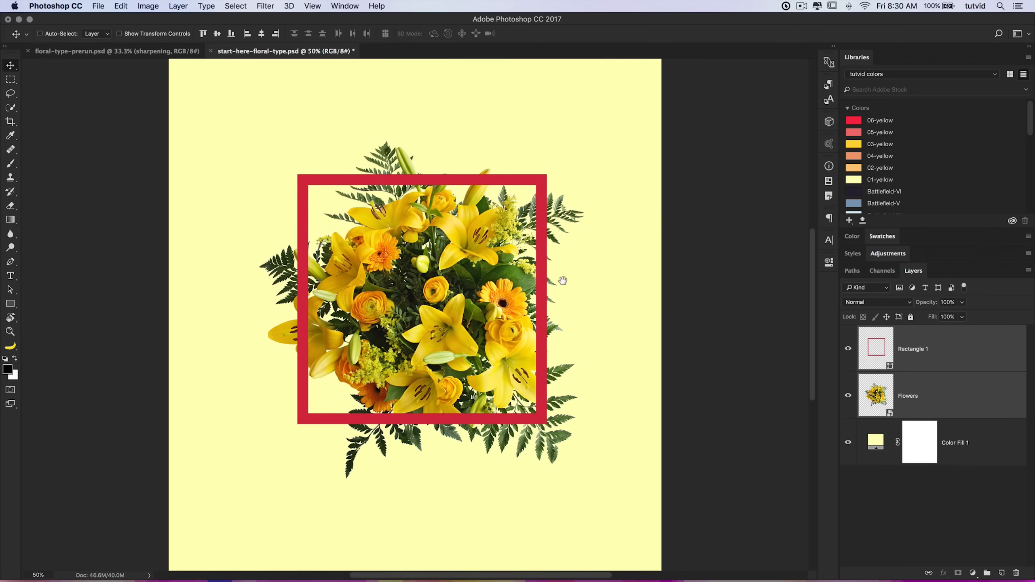
Rename the rectangle layer Border and add a layer mask to it.
{"action": "left_click", "coordinate": [924, 350]}
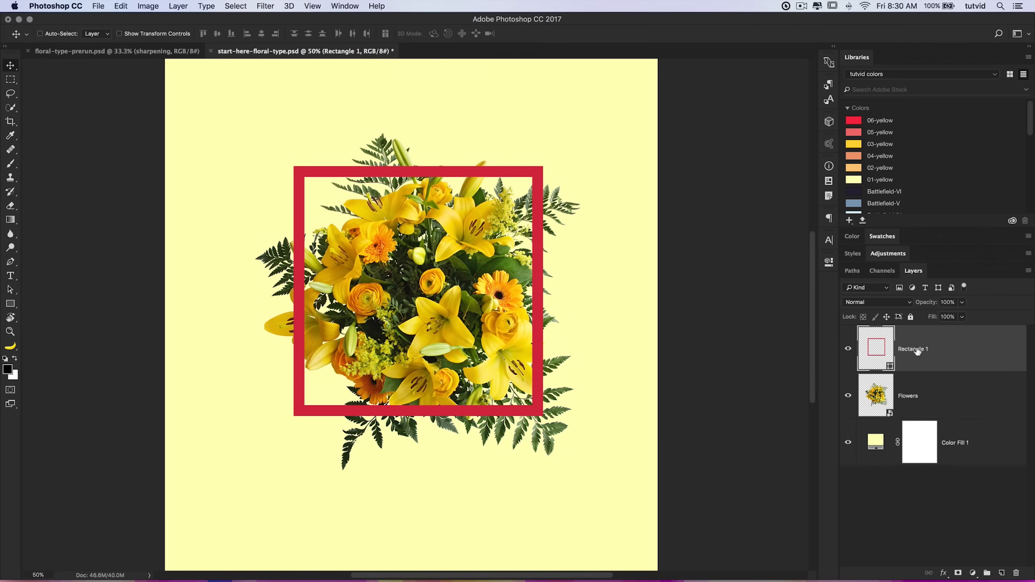
{"action": "type", "text": "Border"}
{"action": "key", "text": "Return"}
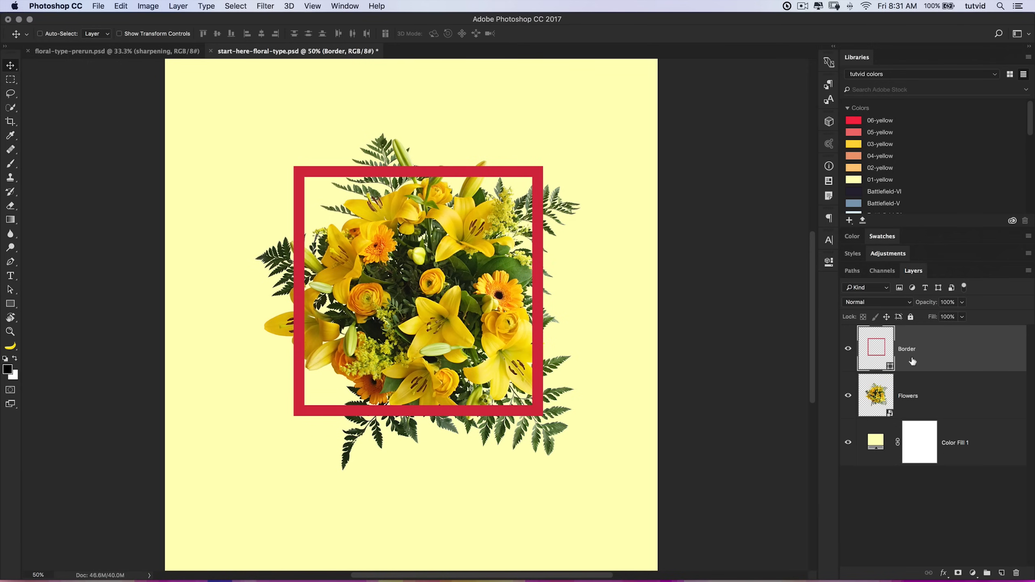
{"action": "left_click", "coordinate": [958, 573]}
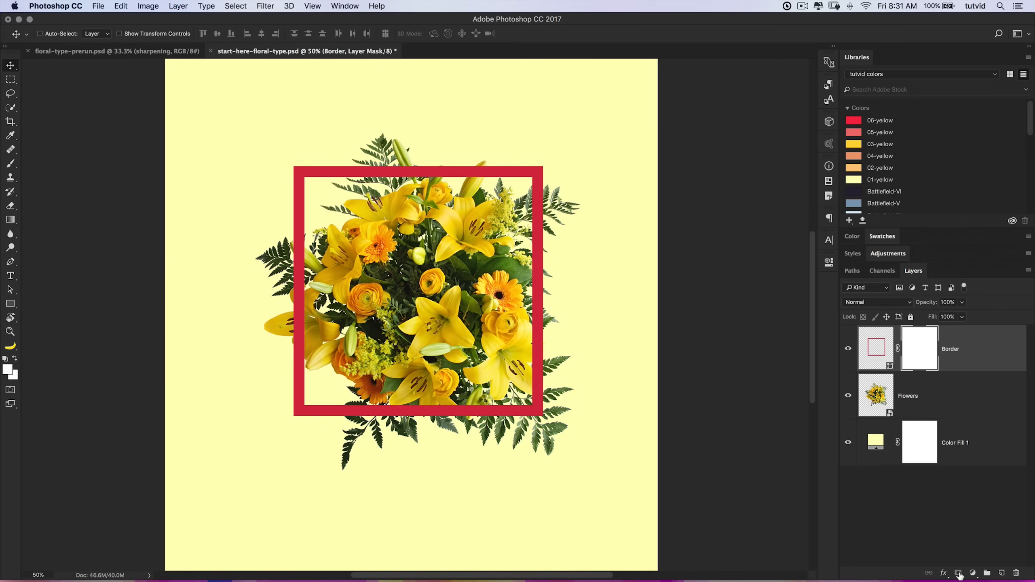
Examine up close where petals and leaves cross each side of the red border.
{"action": "key", "text": "z"}
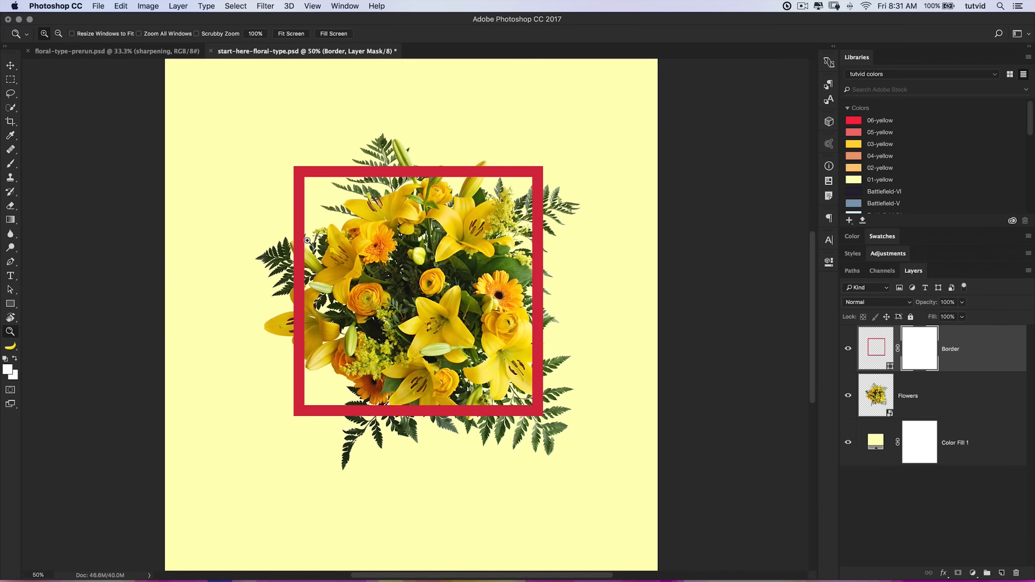
{"action": "left_click", "coordinate": [307, 250]}
{"action": "left_click", "coordinate": [307, 251]}
{"action": "left_click", "coordinate": [308, 267]}
{"action": "left_click_drag", "start_coordinate": [331, 277], "coordinate": [372, 216]}
{"action": "left_click_drag", "start_coordinate": [355, 409], "coordinate": [369, 284]}
{"action": "left_click_drag", "start_coordinate": [314, 106], "coordinate": [319, 328]}
{"action": "left_click_drag", "start_coordinate": [448, 128], "coordinate": [384, 388]}
{"action": "left_click_drag", "start_coordinate": [528, 167], "coordinate": [321, 241]}
{"action": "left_click_drag", "start_coordinate": [572, 296], "coordinate": [409, 259]}
{"action": "left_click_drag", "start_coordinate": [652, 309], "coordinate": [373, 242]}
{"action": "left_click_drag", "start_coordinate": [419, 367], "coordinate": [385, 129]}
{"action": "left_click_drag", "start_coordinate": [458, 559], "coordinate": [479, 214]}
{"action": "left_click_drag", "start_coordinate": [456, 459], "coordinate": [650, 384]}
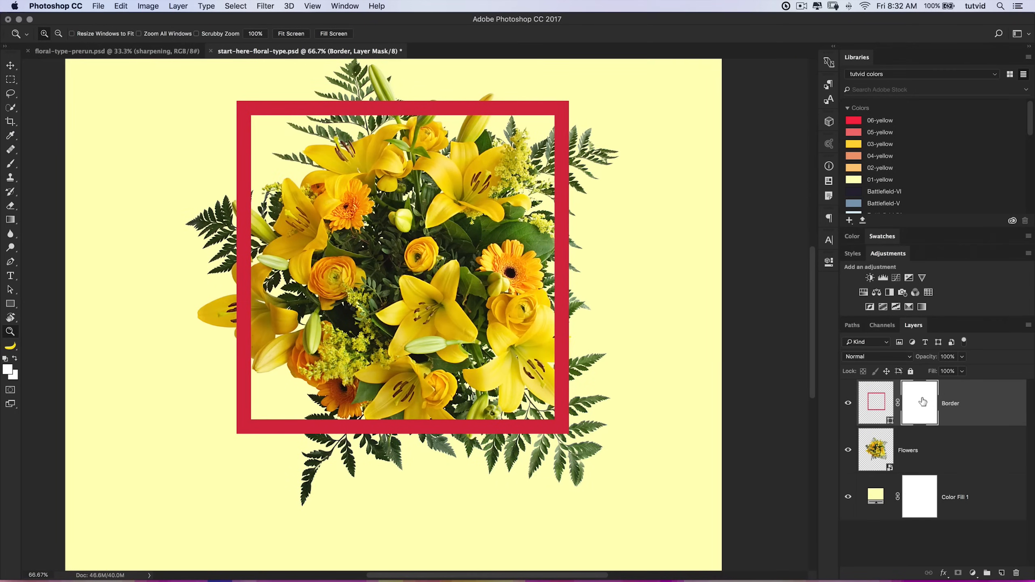
Prepare the Brush tool for the Border mask with a round 100 px tip and black as the foreground colour.
{"action": "left_click", "coordinate": [248, 310]}
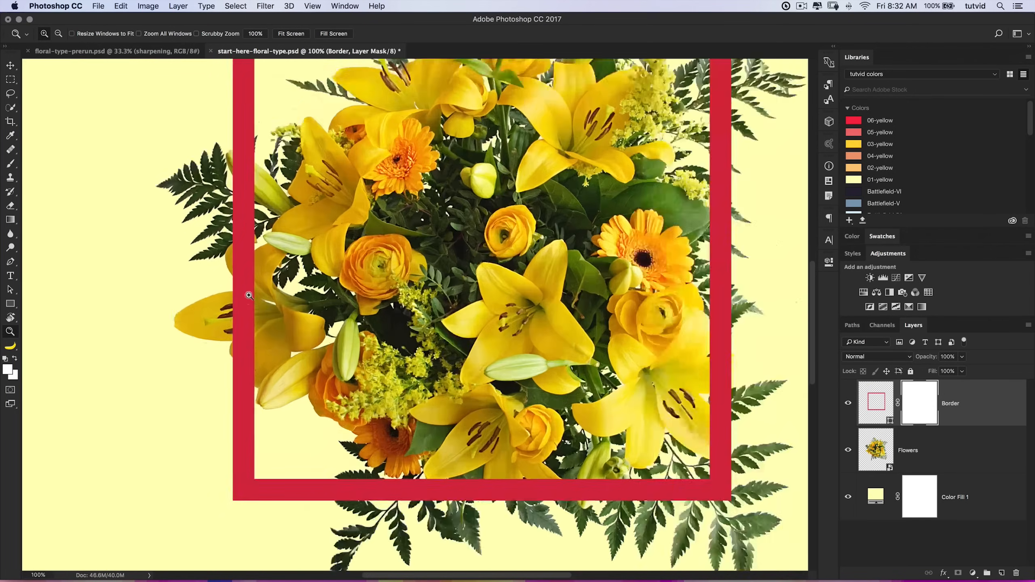
{"action": "left_click", "coordinate": [248, 311]}
{"action": "scroll", "coordinate": [415, 314], "scroll_direction": "up", "scroll_amount": 3}
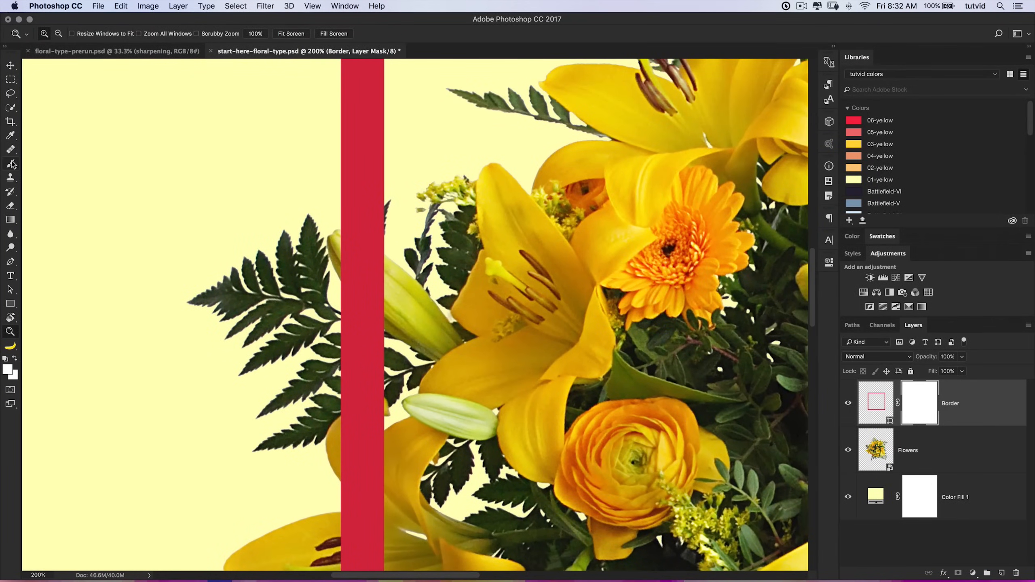
{"action": "left_click", "coordinate": [11, 163]}
{"action": "right_click", "coordinate": [329, 226]}
{"action": "scroll", "coordinate": [511, 379], "scroll_direction": "up", "scroll_amount": 5}
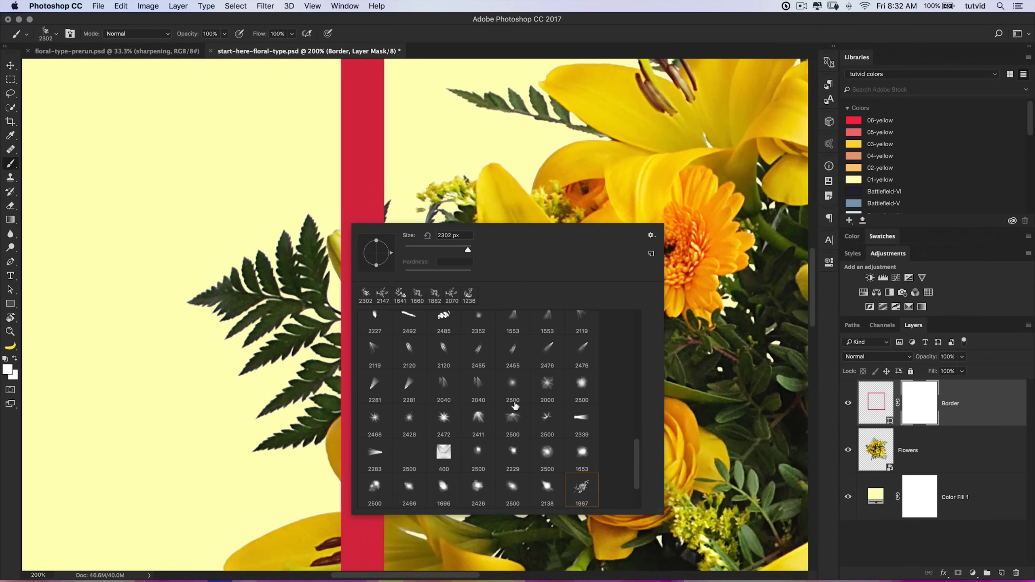
{"action": "scroll", "coordinate": [530, 378], "scroll_direction": "up", "scroll_amount": 5}
{"action": "left_click", "coordinate": [582, 463]}
{"action": "left_click", "coordinate": [290, 206]}
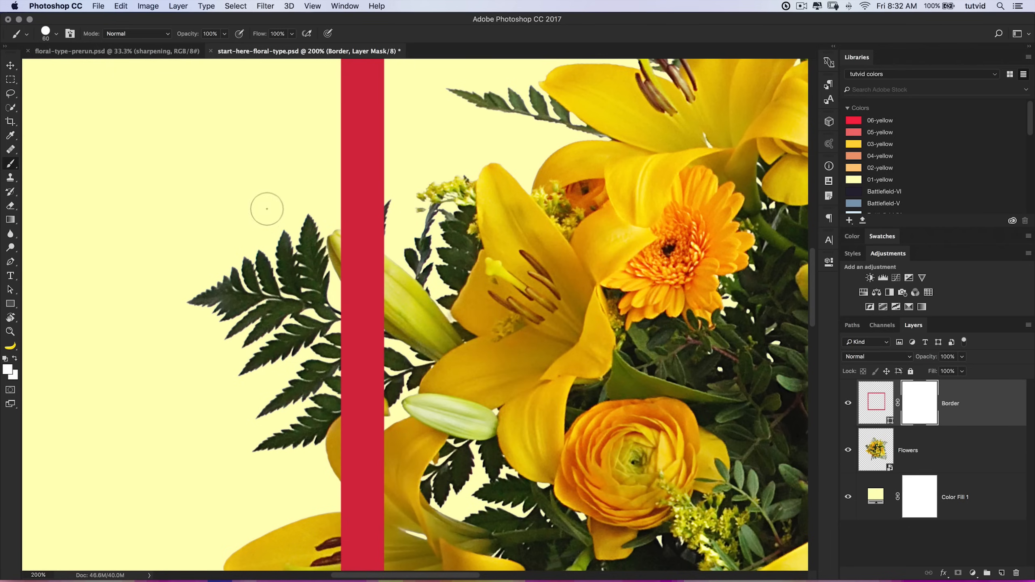
{"action": "key", "text": "bracketright"}
{"action": "key", "text": "bracketright"}
{"action": "key", "text": "bracketright"}
{"action": "key", "text": "bracketright"}
{"action": "key", "text": "x"}
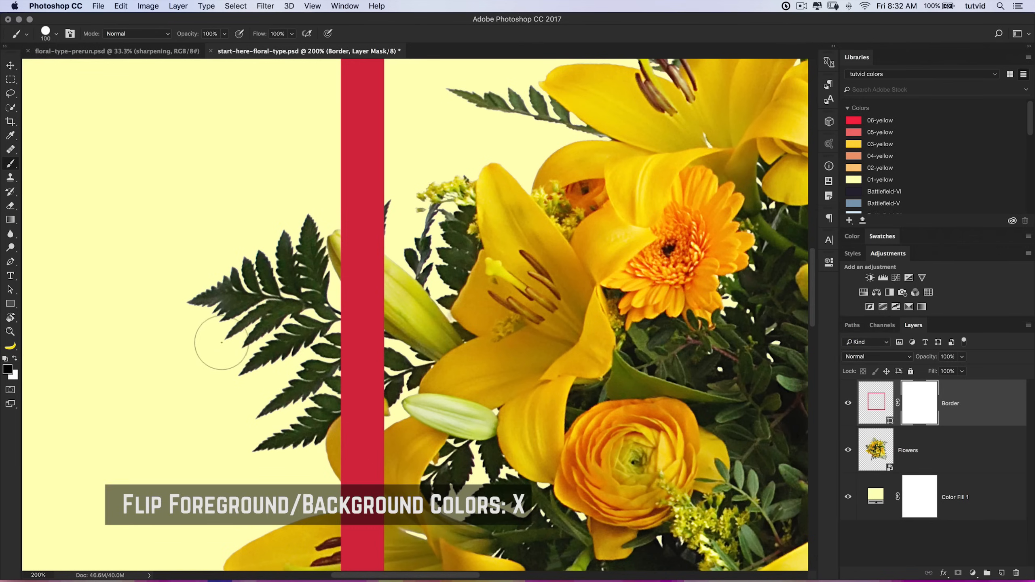
Paint black on the Border mask to hide the frame's left side where the bud and lily petals cross it.
{"action": "mouse_move", "coordinate": [359, 248]}
{"action": "left_mouse_down"}
{"action": "mouse_move", "coordinate": [390, 261]}
{"action": "mouse_move", "coordinate": [391, 316]}
{"action": "mouse_move", "coordinate": [422, 150]}
{"action": "left_mouse_up"}
{"action": "left_click_drag", "start_coordinate": [365, 276], "coordinate": [403, 266]}
{"action": "mouse_move", "coordinate": [373, 296]}
{"action": "left_mouse_down"}
{"action": "mouse_move", "coordinate": [409, 319]}
{"action": "mouse_move", "coordinate": [379, 347]}
{"action": "mouse_move", "coordinate": [381, 388]}
{"action": "left_mouse_up"}
{"action": "left_click_drag", "start_coordinate": [392, 425], "coordinate": [444, 247]}
{"action": "mouse_move", "coordinate": [410, 291]}
{"action": "left_mouse_down"}
{"action": "mouse_move", "coordinate": [389, 387]}
{"action": "mouse_move", "coordinate": [412, 424]}
{"action": "left_mouse_up"}
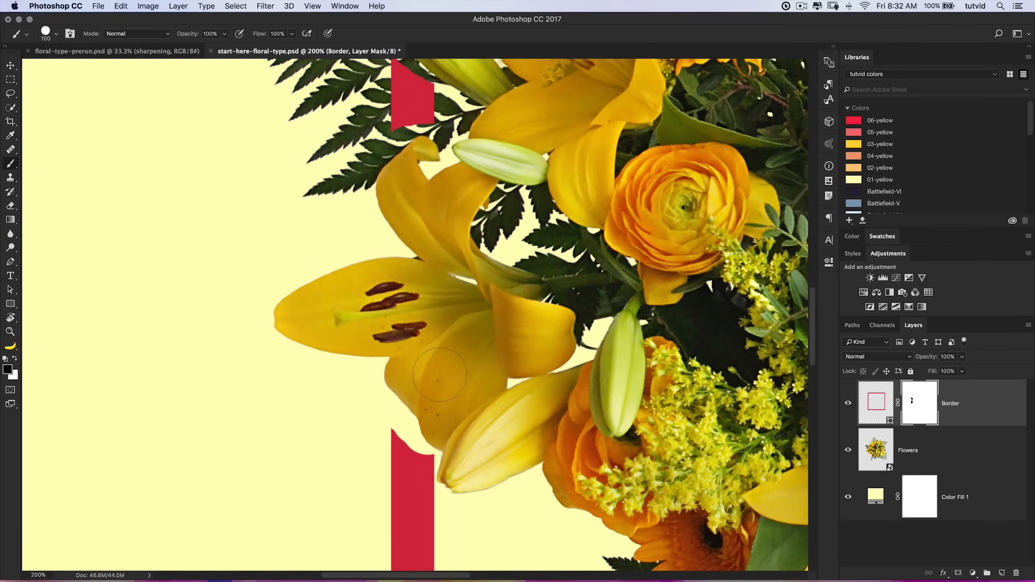
{"action": "left_click", "coordinate": [440, 470]}
Paint black on the Border mask to hide the frame's bottom side where the lily petals and the green buds cross it.
{"action": "left_click_drag", "start_coordinate": [508, 459], "coordinate": [466, 297]}
{"action": "left_click_drag", "start_coordinate": [499, 358], "coordinate": [177, 245]}
{"action": "left_click", "coordinate": [424, 355]}
{"action": "mouse_move", "coordinate": [583, 353]}
{"action": "left_mouse_down"}
{"action": "mouse_move", "coordinate": [530, 336]}
{"action": "mouse_move", "coordinate": [456, 345]}
{"action": "mouse_move", "coordinate": [475, 367]}
{"action": "mouse_move", "coordinate": [491, 345]}
{"action": "mouse_move", "coordinate": [490, 372]}
{"action": "mouse_move", "coordinate": [503, 343]}
{"action": "mouse_move", "coordinate": [554, 326]}
{"action": "mouse_move", "coordinate": [588, 350]}
{"action": "mouse_move", "coordinate": [646, 354]}
{"action": "mouse_move", "coordinate": [638, 392]}
{"action": "mouse_move", "coordinate": [671, 325]}
{"action": "mouse_move", "coordinate": [706, 322]}
{"action": "left_mouse_up"}
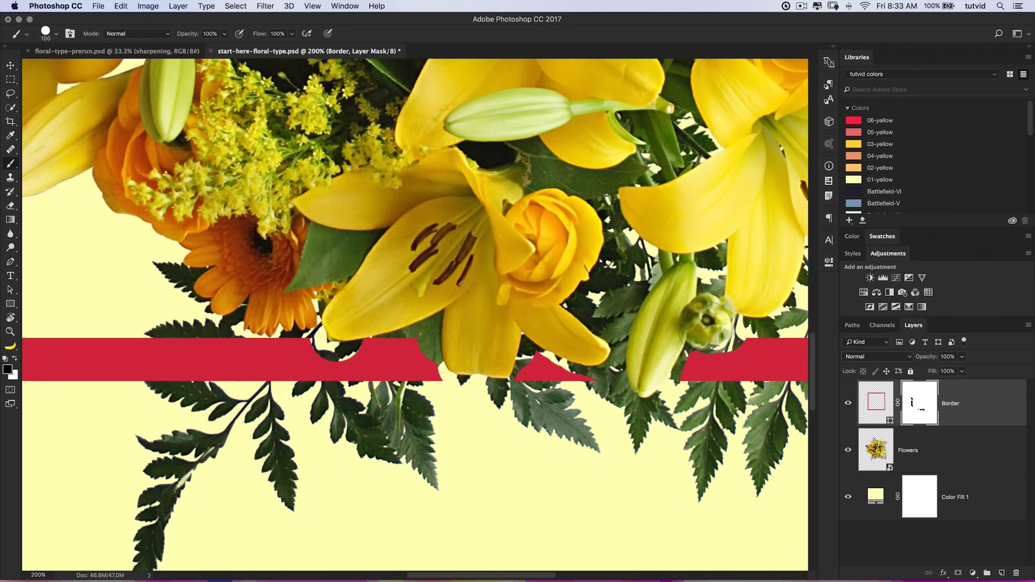
Paint black on the Border mask to hide the frame's right side where the lower lily petals and the broad green leaf cross it.
{"action": "scroll", "coordinate": [707, 322], "scroll_direction": "right", "scroll_amount": 15}
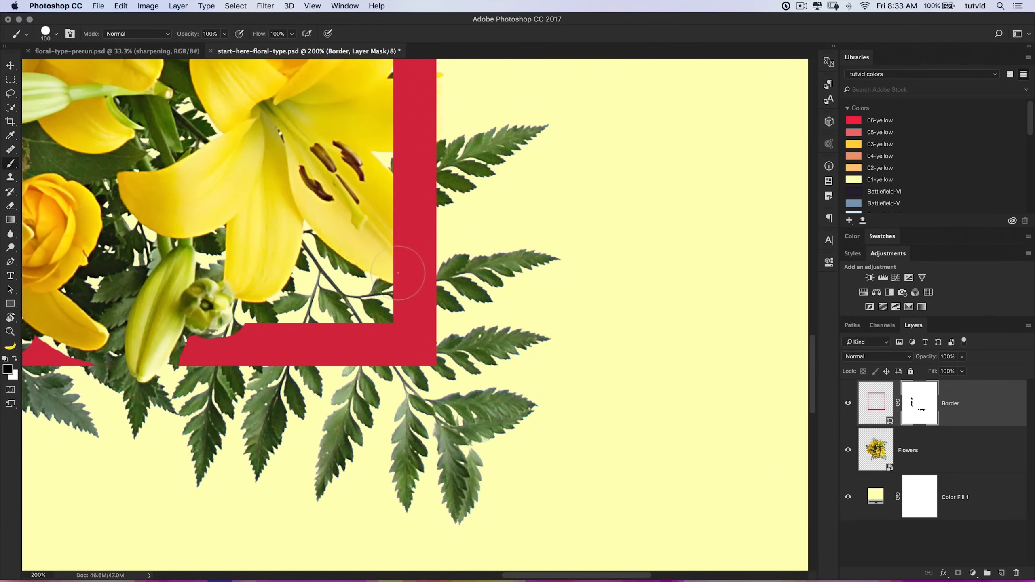
{"action": "mouse_move", "coordinate": [398, 274]}
{"action": "left_mouse_down"}
{"action": "mouse_move", "coordinate": [422, 266]}
{"action": "mouse_move", "coordinate": [387, 185]}
{"action": "left_mouse_up"}
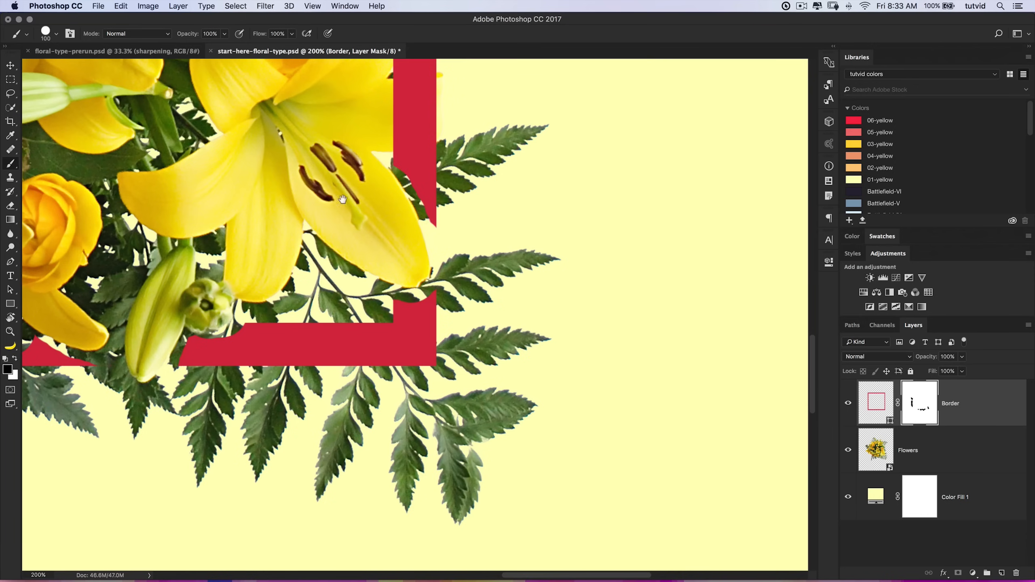
{"action": "left_click_drag", "start_coordinate": [371, 221], "coordinate": [384, 344]}
{"action": "mouse_move", "coordinate": [428, 277]}
{"action": "left_mouse_down"}
{"action": "mouse_move", "coordinate": [406, 253]}
{"action": "mouse_move", "coordinate": [437, 242]}
{"action": "mouse_move", "coordinate": [433, 226]}
{"action": "mouse_move", "coordinate": [408, 219]}
{"action": "mouse_move", "coordinate": [445, 219]}
{"action": "mouse_move", "coordinate": [446, 242]}
{"action": "mouse_move", "coordinate": [410, 256]}
{"action": "mouse_move", "coordinate": [445, 247]}
{"action": "mouse_move", "coordinate": [423, 217]}
{"action": "mouse_move", "coordinate": [416, 283]}
{"action": "mouse_move", "coordinate": [389, 205]}
{"action": "left_mouse_up"}
{"action": "left_click_drag", "start_coordinate": [370, 120], "coordinate": [376, 453]}
{"action": "mouse_move", "coordinate": [409, 339]}
{"action": "left_mouse_down"}
{"action": "mouse_move", "coordinate": [411, 320]}
{"action": "mouse_move", "coordinate": [409, 328]}
{"action": "left_mouse_up"}
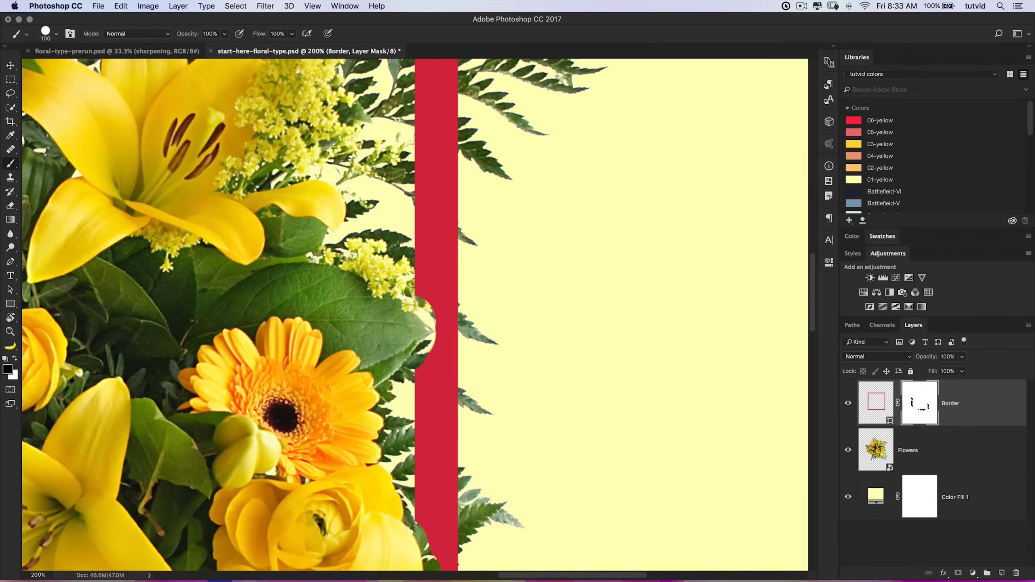
Paint black on the Border mask to hide the frame's top side where the flower buds cross it.
{"action": "left_click_drag", "start_coordinate": [415, 280], "coordinate": [408, 445]}
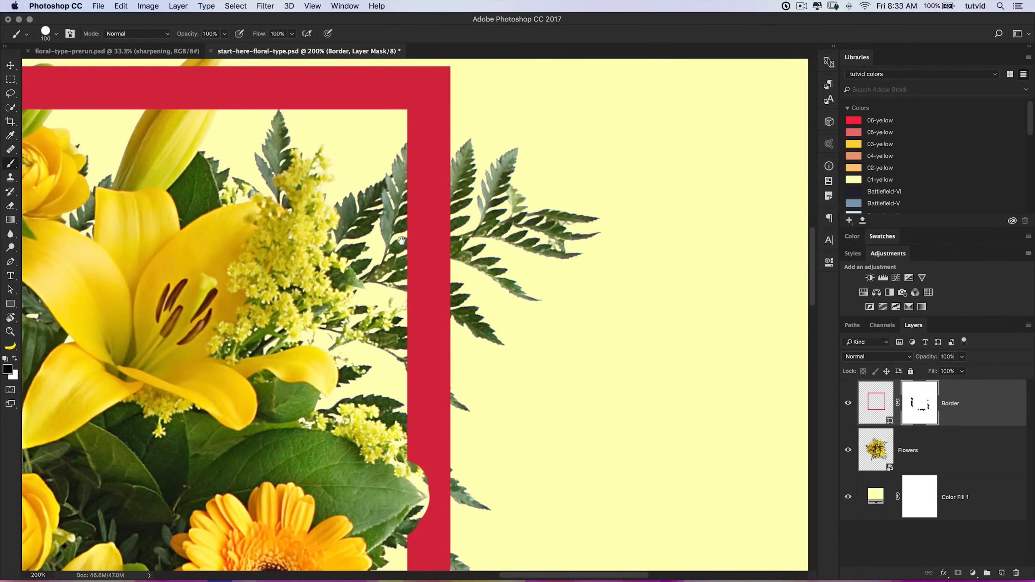
{"action": "left_click_drag", "start_coordinate": [404, 243], "coordinate": [522, 282]}
{"action": "left_click_drag", "start_coordinate": [323, 191], "coordinate": [493, 313]}
{"action": "mouse_move", "coordinate": [203, 258]}
{"action": "left_mouse_down"}
{"action": "mouse_move", "coordinate": [271, 283]}
{"action": "mouse_move", "coordinate": [301, 272]}
{"action": "mouse_move", "coordinate": [329, 238]}
{"action": "mouse_move", "coordinate": [457, 249]}
{"action": "mouse_move", "coordinate": [498, 233]}
{"action": "mouse_move", "coordinate": [485, 271]}
{"action": "mouse_move", "coordinate": [526, 199]}
{"action": "left_mouse_up"}
{"action": "mouse_move", "coordinate": [259, 479]}
{"action": "left_mouse_down"}
{"action": "mouse_move", "coordinate": [377, 344]}
{"action": "mouse_move", "coordinate": [668, 453]}
{"action": "left_mouse_up"}
{"action": "left_click_drag", "start_coordinate": [210, 380], "coordinate": [195, 56]}
{"action": "left_click_drag", "start_coordinate": [0, 316], "coordinate": [221, 316]}
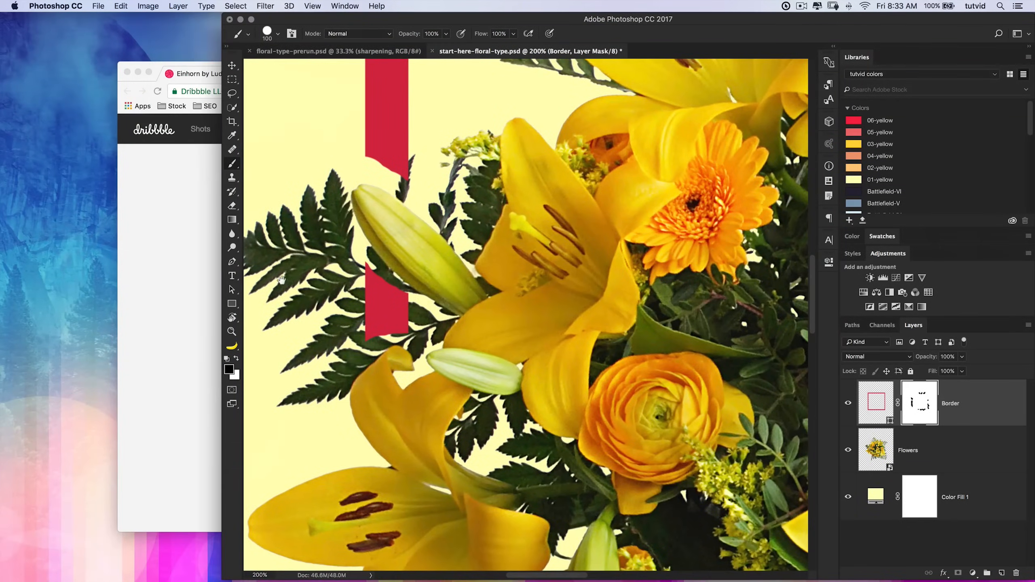
{"action": "left_click", "coordinate": [251, 20]}
Set the brush hardness to 76% for refining the mask around the green bud on the frame's left side.
{"action": "left_click_drag", "start_coordinate": [269, 276], "coordinate": [561, 309]}
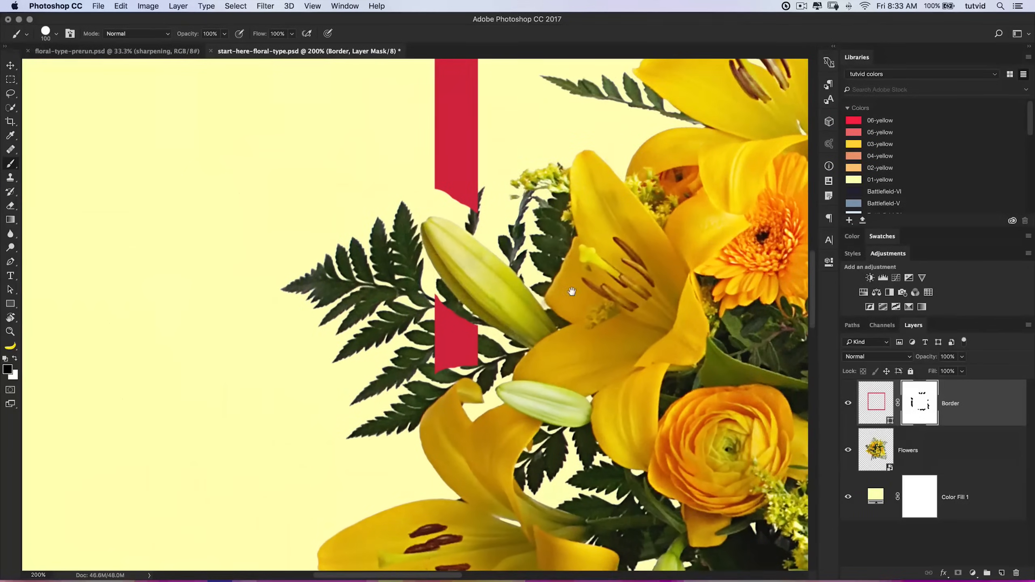
{"action": "key", "text": "z"}
{"action": "left_click", "coordinate": [463, 212]}
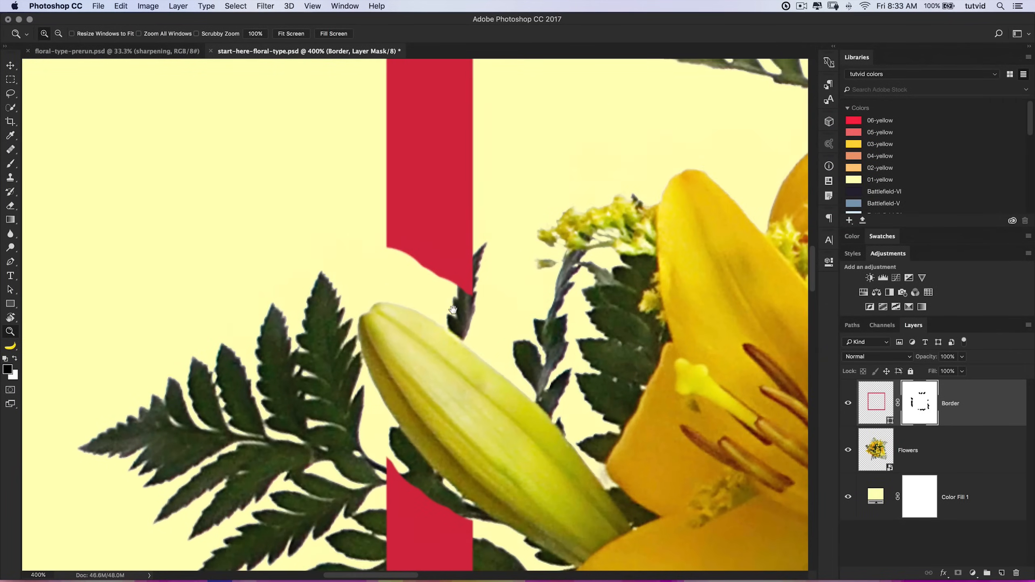
{"action": "key", "text": "b"}
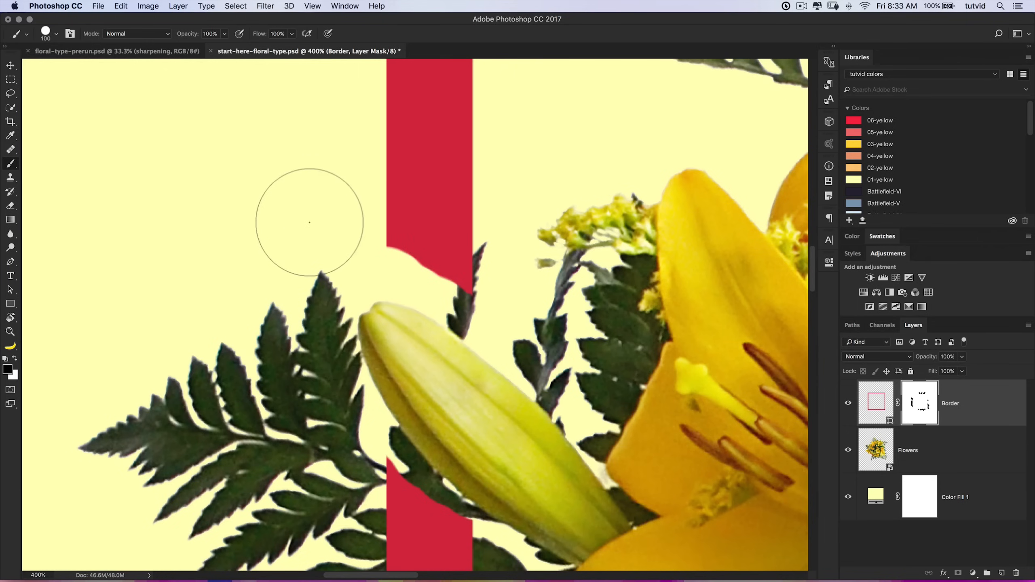
{"action": "right_click", "coordinate": [271, 180]}
{"action": "left_click_drag", "start_coordinate": [393, 232], "coordinate": [377, 231]}
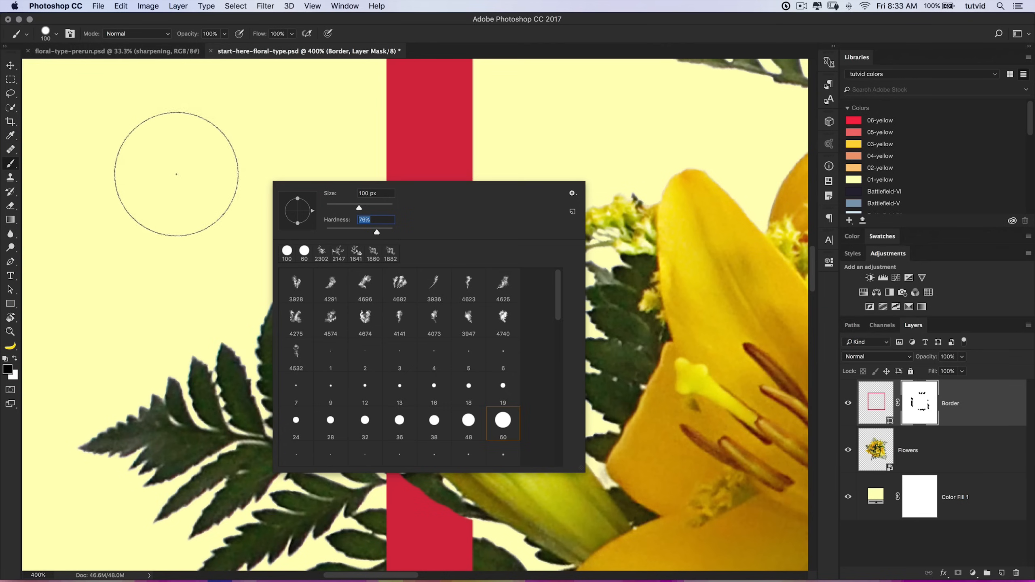
{"action": "key", "text": "Return"}
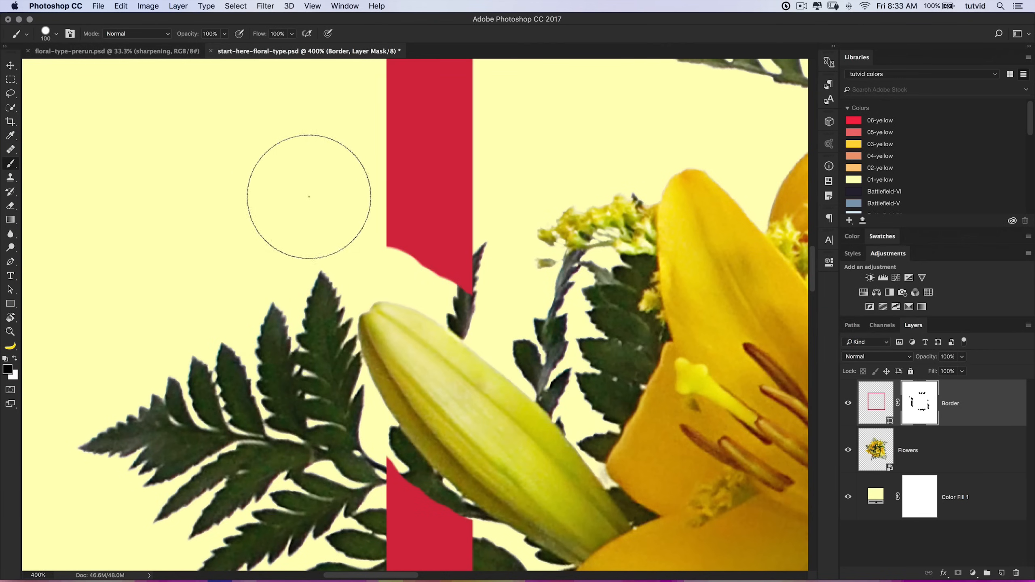
Rotate the canvas view to about -98° and reduce the brush size to 30 px.
{"action": "key", "text": "r"}
{"action": "left_click_drag", "start_coordinate": [516, 204], "coordinate": [398, 303]}
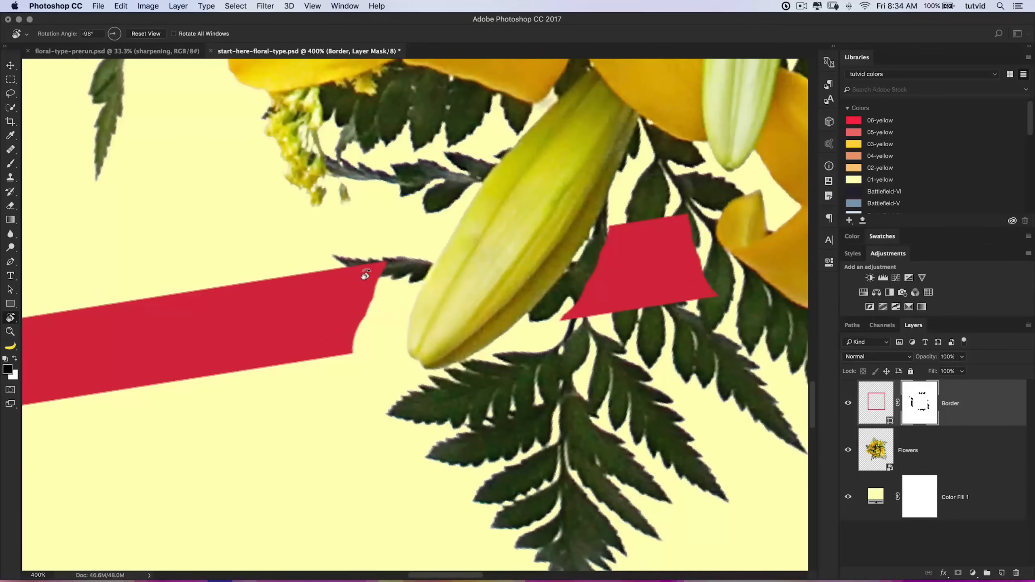
{"action": "key", "text": "b"}
{"action": "key", "text": "bracketleft"}
{"action": "key", "text": "bracketleft"}
{"action": "key", "text": "bracketleft"}
{"action": "key", "text": "bracketleft"}
{"action": "key", "text": "bracketleft"}
{"action": "key", "text": "bracketleft"}
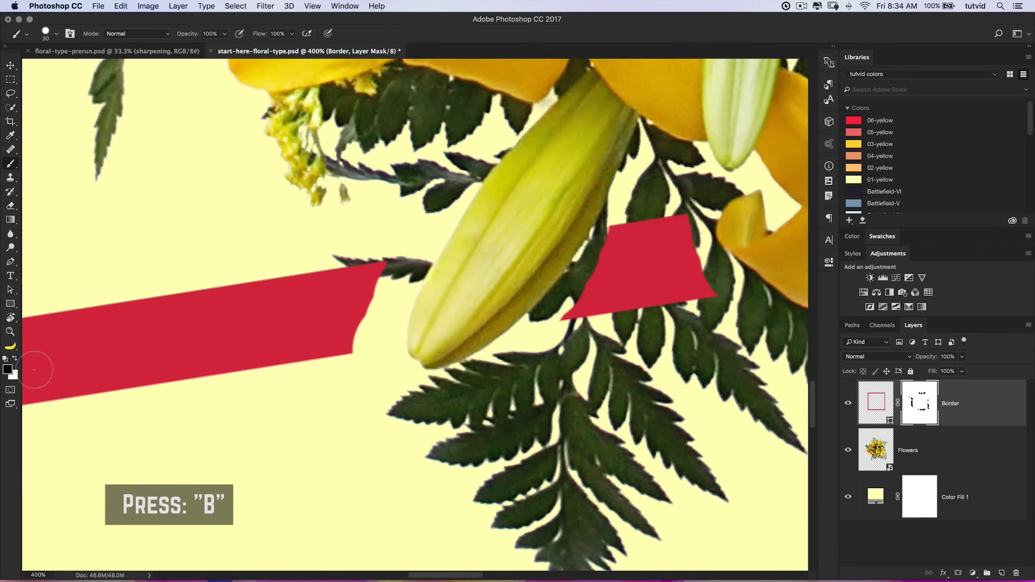
Paint white on the Border mask to restore the red frame tightly around the left green bud, refining with a 25 px brush.
{"action": "left_click", "coordinate": [15, 359]}
{"action": "mouse_move", "coordinate": [362, 325]}
{"action": "left_mouse_down"}
{"action": "mouse_move", "coordinate": [381, 300]}
{"action": "mouse_move", "coordinate": [388, 306]}
{"action": "left_mouse_up"}
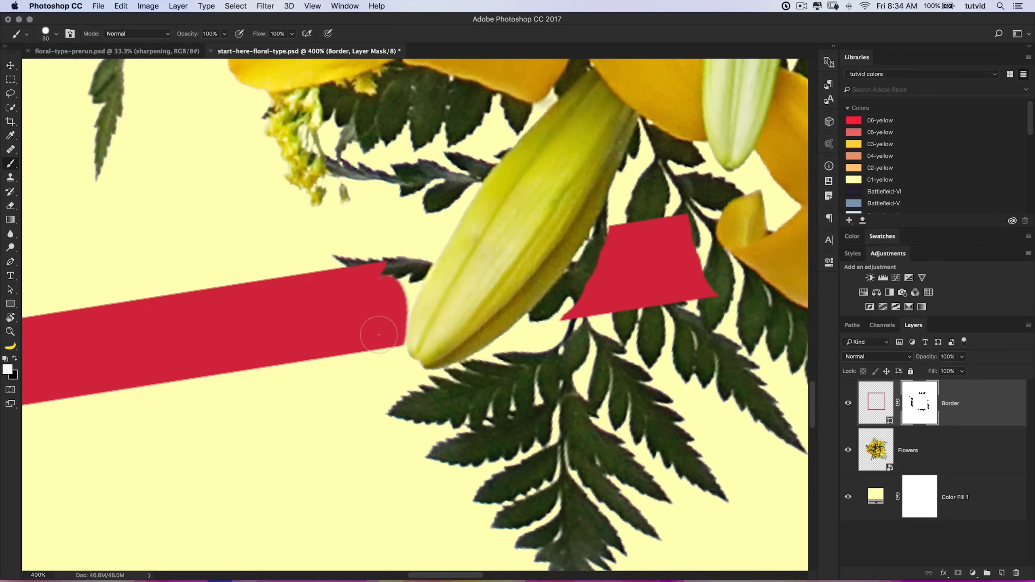
{"action": "key", "text": "bracketleft"}
{"action": "mouse_move", "coordinate": [397, 311]}
{"action": "left_mouse_down"}
{"action": "mouse_move", "coordinate": [425, 246]}
{"action": "mouse_move", "coordinate": [412, 277]}
{"action": "mouse_move", "coordinate": [420, 272]}
{"action": "mouse_move", "coordinate": [390, 291]}
{"action": "mouse_move", "coordinate": [380, 271]}
{"action": "left_mouse_up"}
{"action": "mouse_move", "coordinate": [585, 305]}
{"action": "left_mouse_down"}
{"action": "mouse_move", "coordinate": [516, 342]}
{"action": "mouse_move", "coordinate": [588, 266]}
{"action": "left_mouse_up"}
{"action": "mouse_move", "coordinate": [688, 253]}
{"action": "left_mouse_down"}
{"action": "mouse_move", "coordinate": [511, 284]}
{"action": "mouse_move", "coordinate": [525, 227]}
{"action": "mouse_move", "coordinate": [529, 235]}
{"action": "mouse_move", "coordinate": [538, 224]}
{"action": "left_mouse_up"}
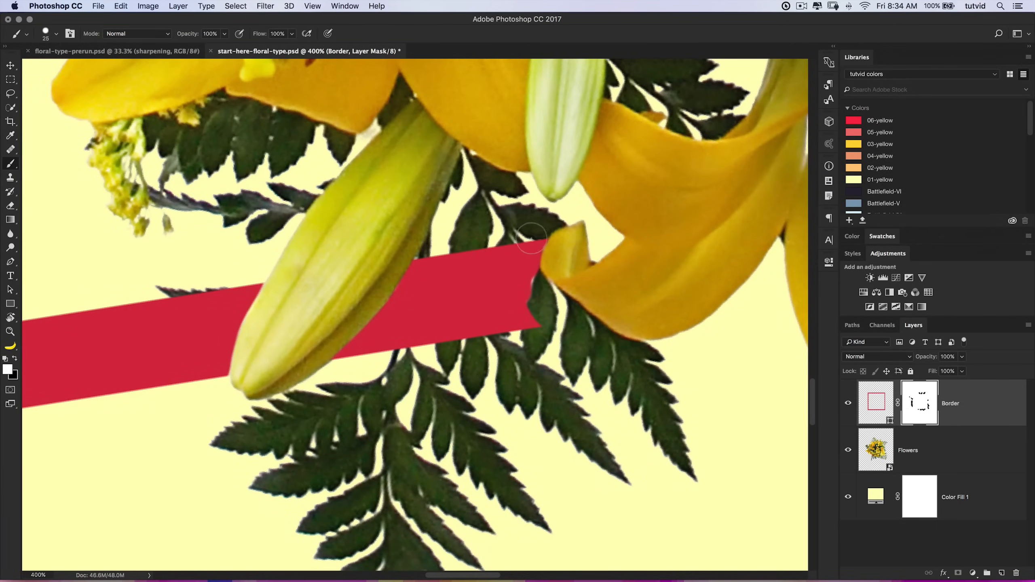
{"action": "left_click_drag", "start_coordinate": [524, 271], "coordinate": [577, 322]}
Rotate the view and paint white on the Border mask to restore the red frame inside the left lily's curled petal.
{"action": "key", "text": "x"}
{"action": "key", "text": "r"}
{"action": "left_click_drag", "start_coordinate": [573, 244], "coordinate": [631, 292]}
{"action": "key", "text": "space"}
{"action": "left_click_drag", "start_coordinate": [517, 290], "coordinate": [480, 304]}
{"action": "key", "text": "b"}
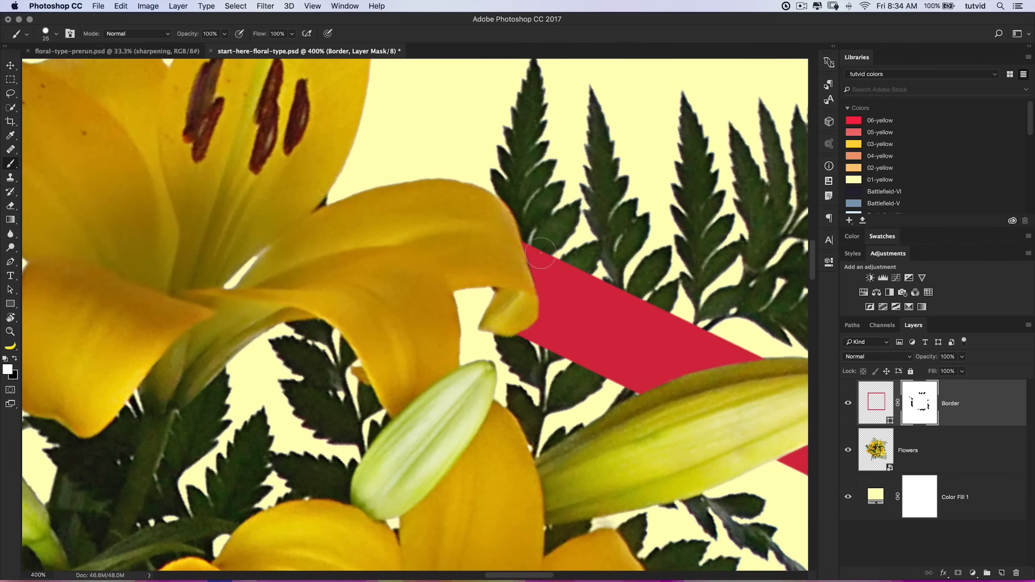
{"action": "key", "text": "x"}
{"action": "key", "text": "x"}
{"action": "left_click", "coordinate": [473, 302]}
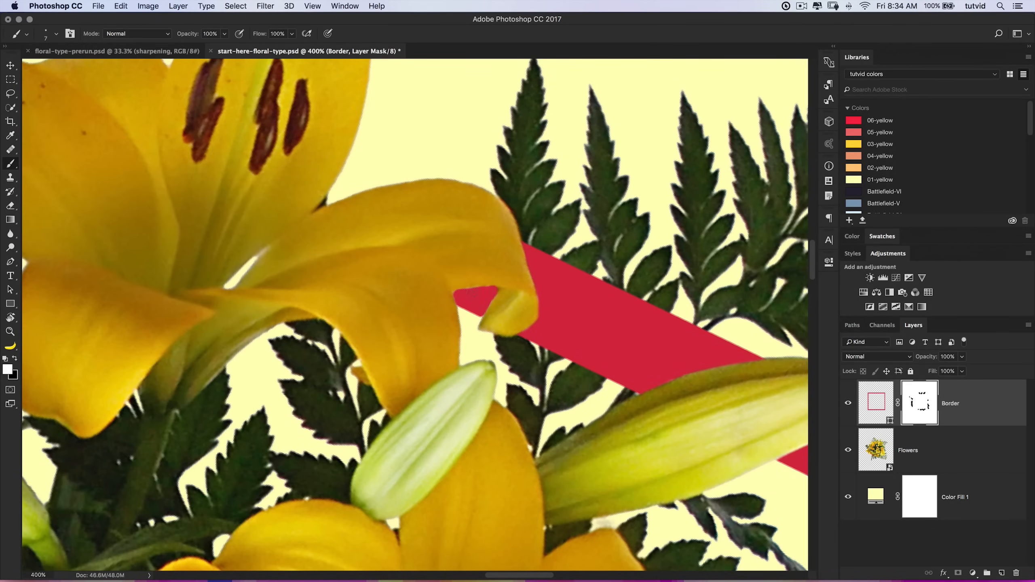
Refine the Border mask with a small white brush so the red frame fills the gaps between the left lily's petals and the neighbouring bud.
{"action": "left_click_drag", "start_coordinate": [388, 242], "coordinate": [498, 304]}
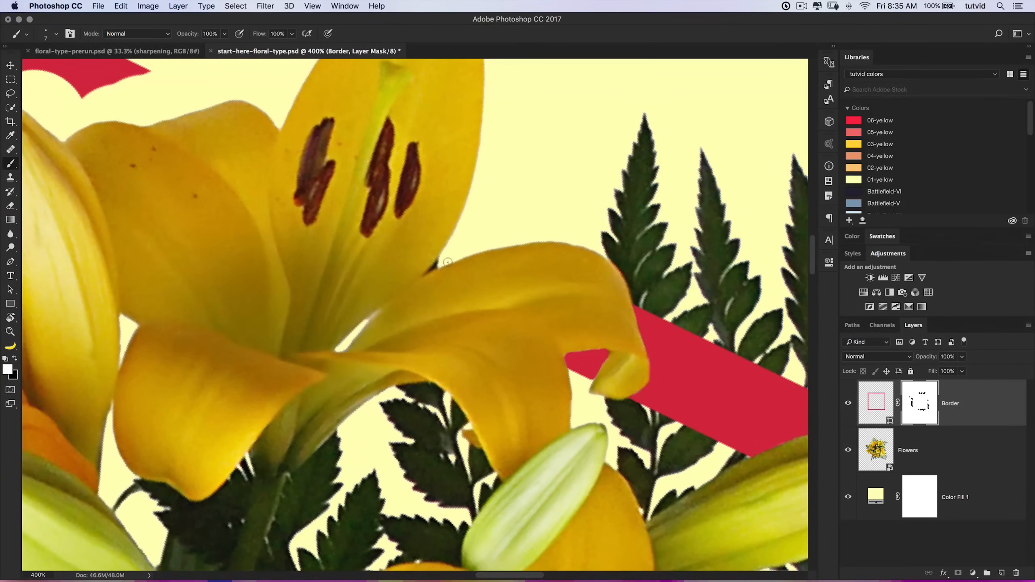
{"action": "left_click_drag", "start_coordinate": [444, 264], "coordinate": [486, 233]}
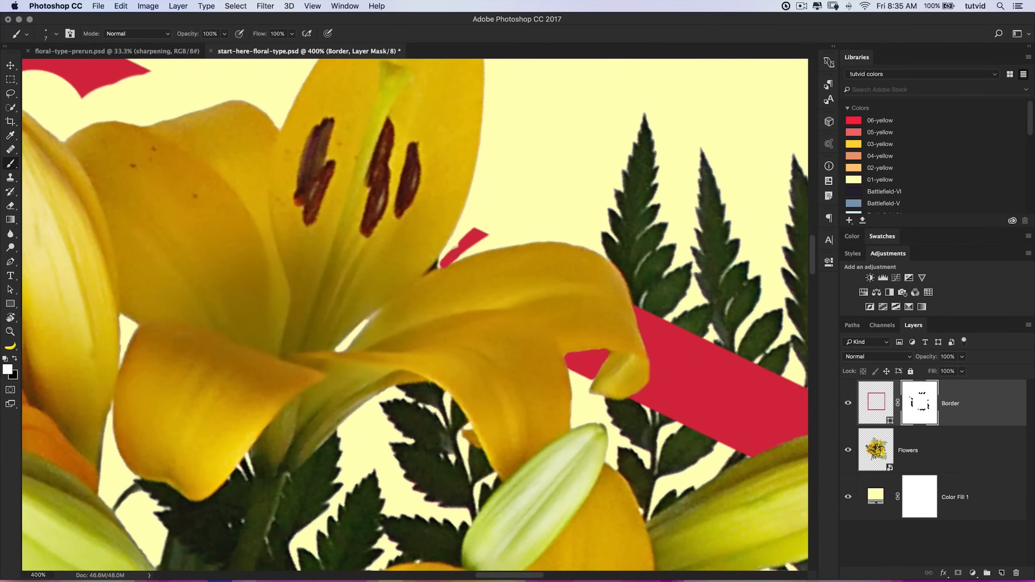
{"action": "left_click_drag", "start_coordinate": [440, 265], "coordinate": [461, 229]}
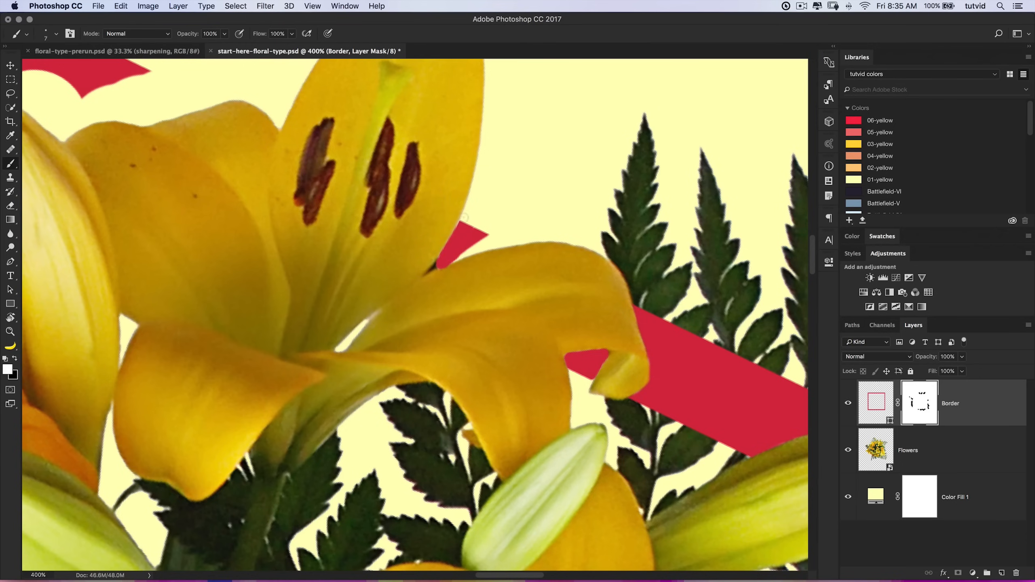
{"action": "left_click_drag", "start_coordinate": [456, 254], "coordinate": [494, 242]}
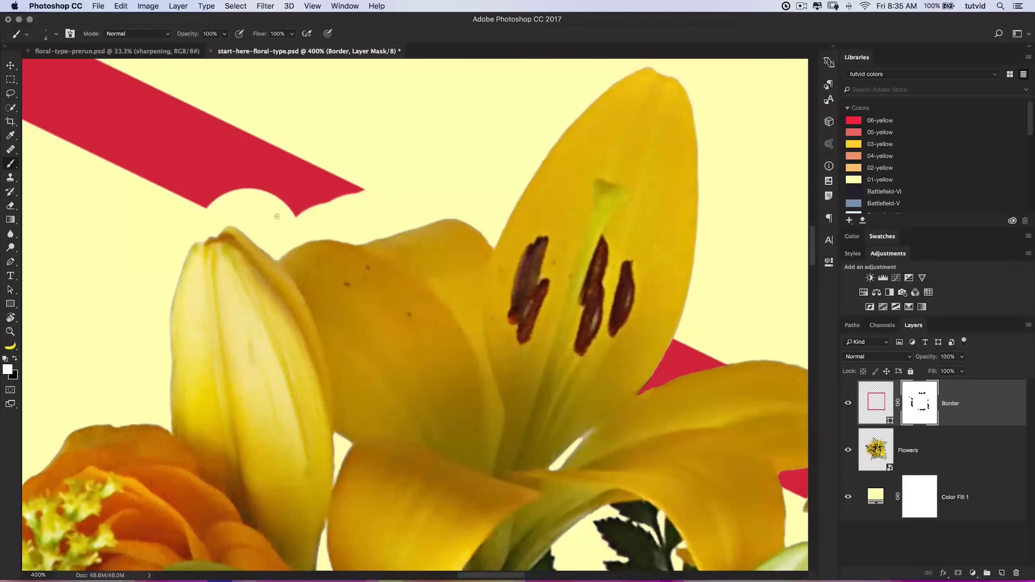
{"action": "mouse_move", "coordinate": [277, 214]}
{"action": "left_mouse_down"}
{"action": "mouse_move", "coordinate": [344, 238]}
{"action": "mouse_move", "coordinate": [427, 232]}
{"action": "left_mouse_up"}
{"action": "key", "text": "x"}
{"action": "left_click_drag", "start_coordinate": [302, 338], "coordinate": [313, 288]}
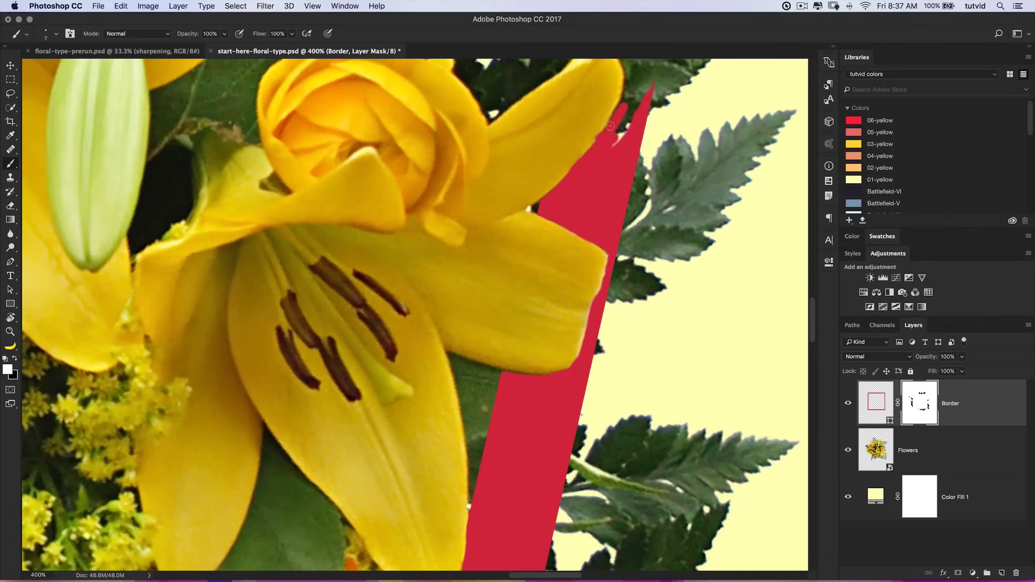
Paint white on the Border mask to restore the red frame up to the petal and bud edges along its remaining sides.
{"action": "key", "text": "r"}
{"action": "left_click_drag", "start_coordinate": [407, 239], "coordinate": [412, 241]}
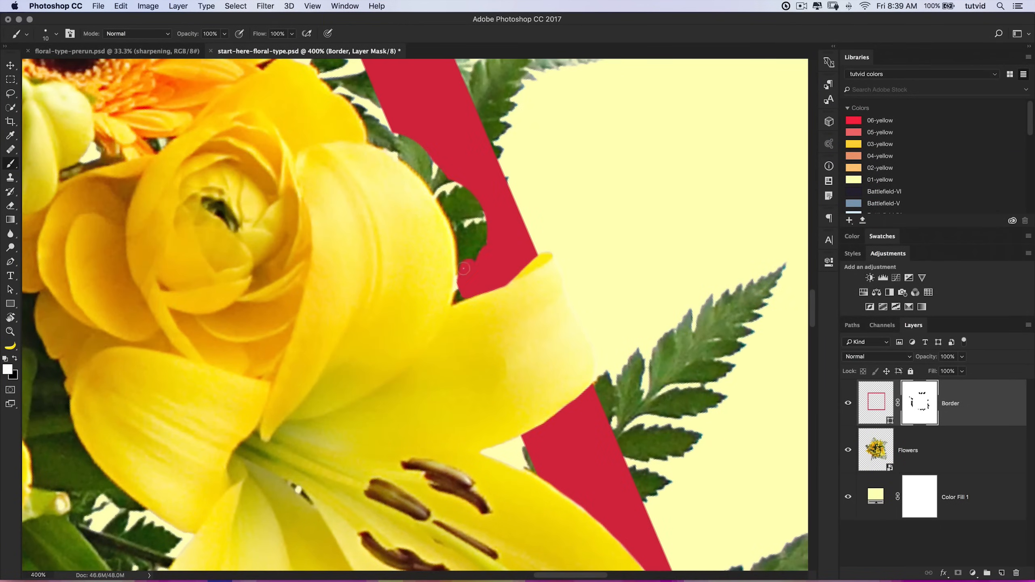
{"action": "left_click_drag", "start_coordinate": [469, 281], "coordinate": [391, 118]}
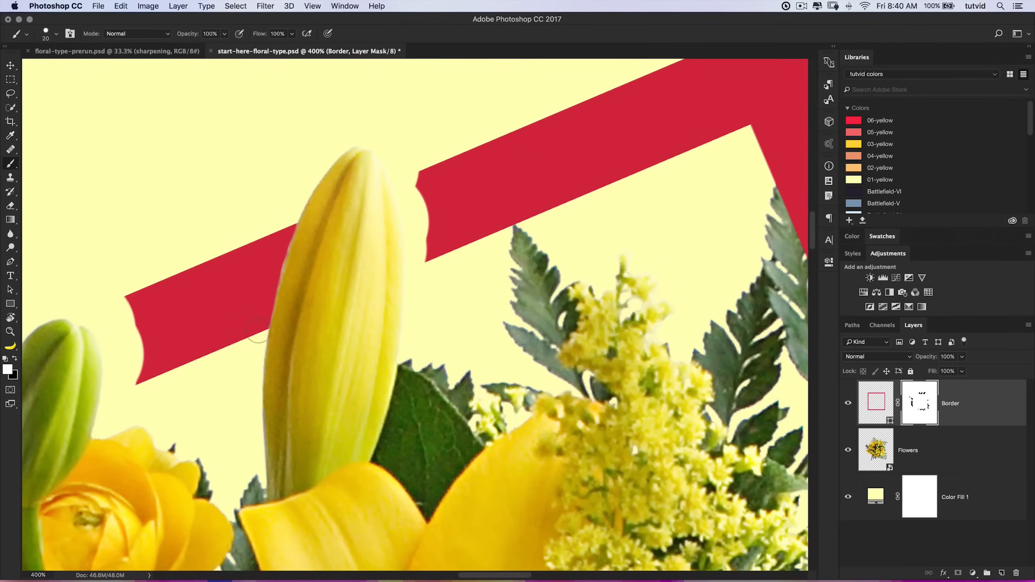
{"action": "left_click_drag", "start_coordinate": [290, 260], "coordinate": [407, 185]}
{"action": "mouse_move", "coordinate": [228, 318]}
{"action": "left_mouse_down"}
{"action": "mouse_move", "coordinate": [300, 245]}
{"action": "mouse_move", "coordinate": [293, 334]}
{"action": "left_mouse_up"}
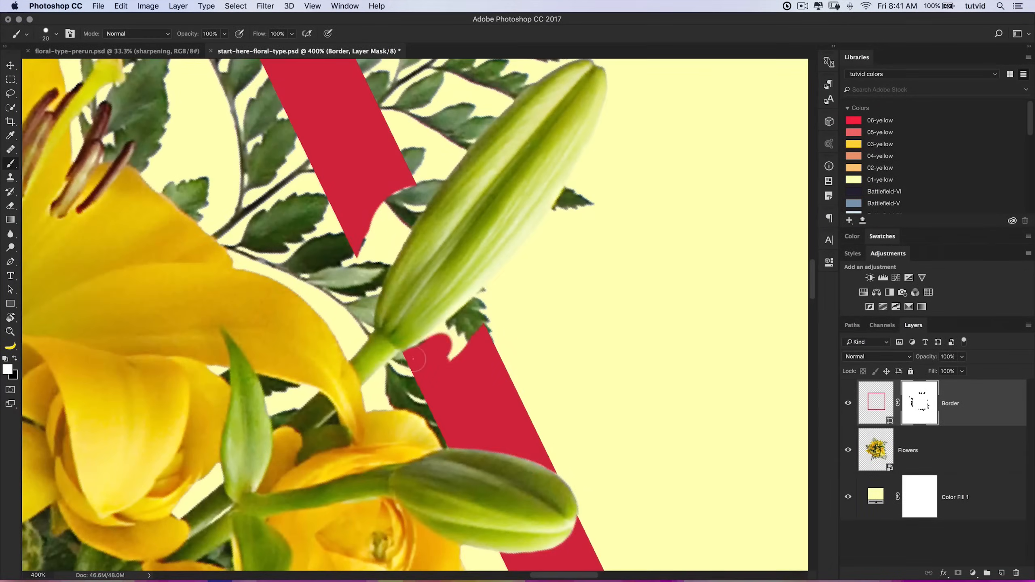
{"action": "left_click_drag", "start_coordinate": [415, 358], "coordinate": [386, 212]}
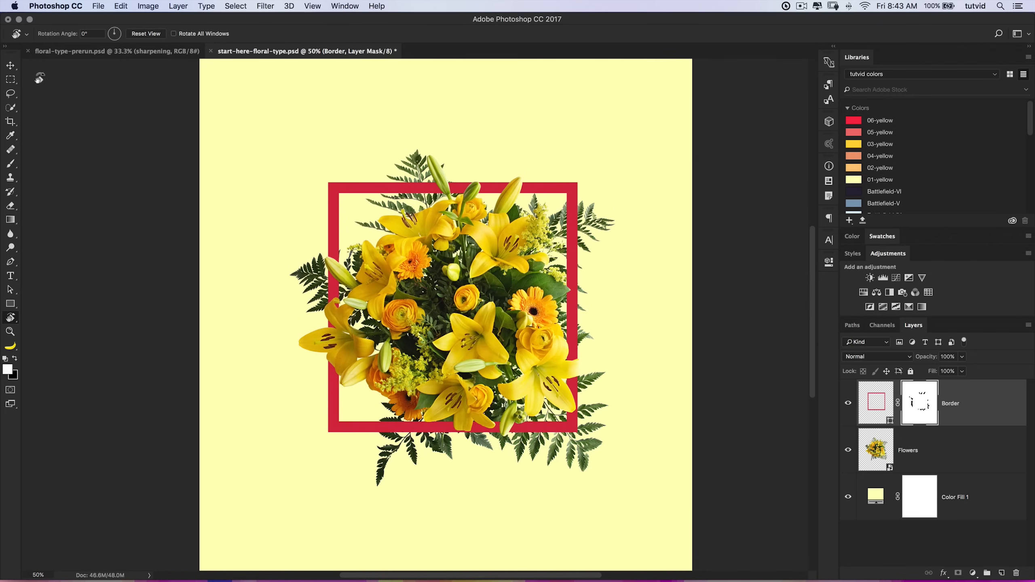
Set up the Type tool with the Novecento sans wide font in Bold at 175 pt.
{"action": "left_click", "coordinate": [5, 67]}
{"action": "left_click", "coordinate": [11, 276]}
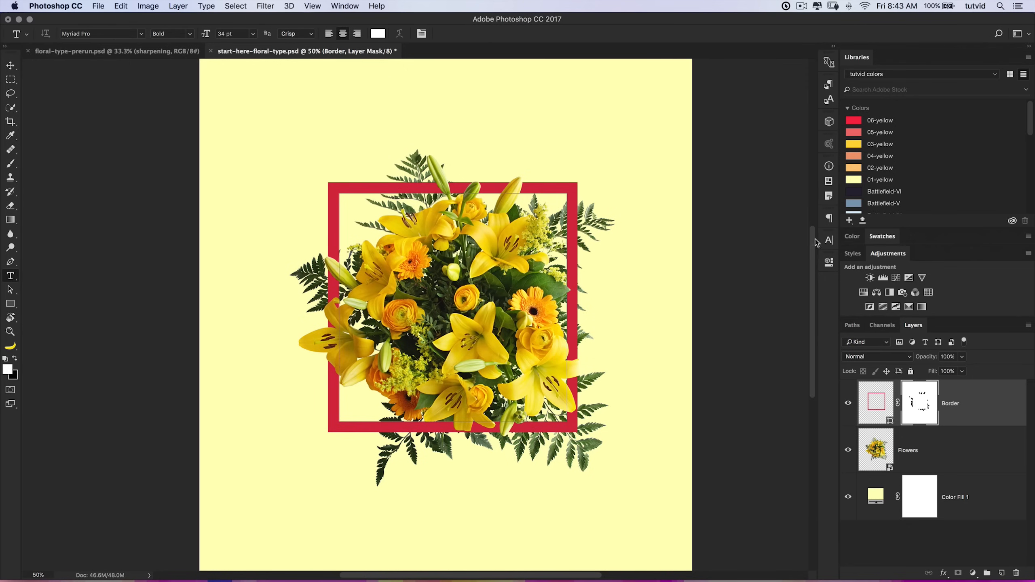
{"action": "left_click", "coordinate": [143, 34]}
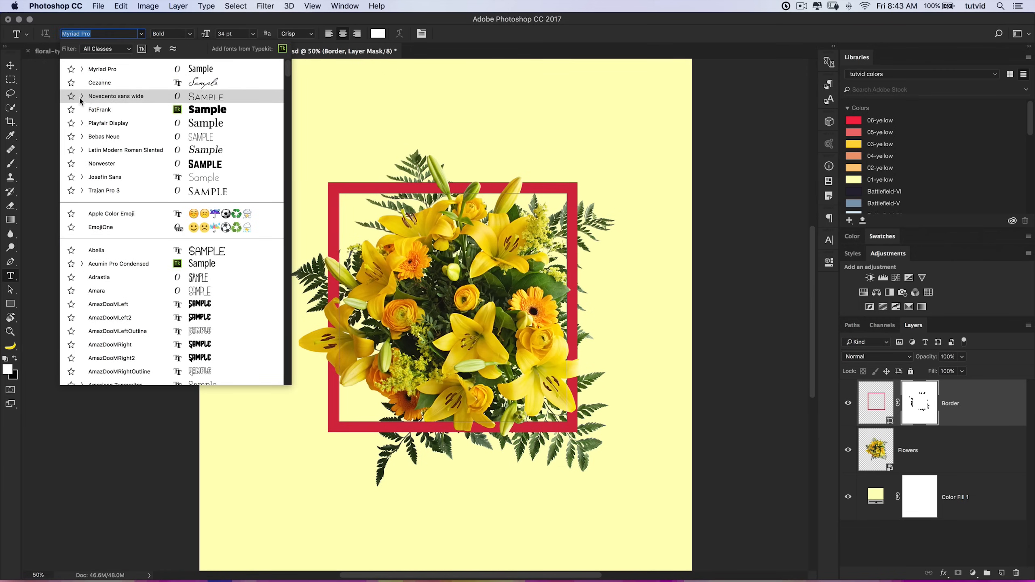
{"action": "left_click", "coordinate": [148, 97]}
{"action": "left_click", "coordinate": [179, 34]}
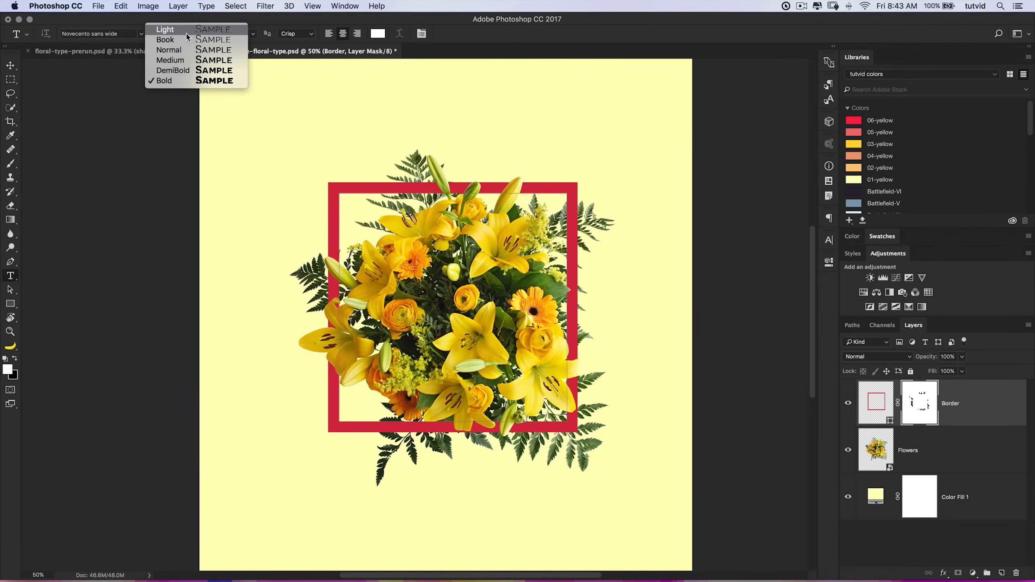
{"action": "left_click", "coordinate": [172, 81]}
{"action": "type", "text": "175"}
{"action": "key", "text": "Return"}
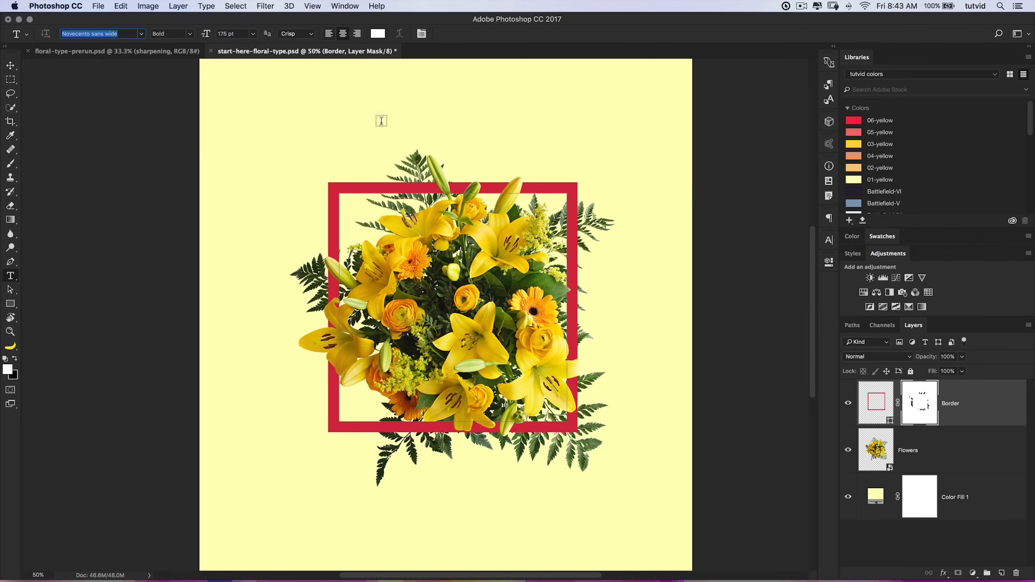
Set the text colour to #d42844 and target the Border layer's shape instead of its mask.
{"action": "left_click", "coordinate": [378, 34]}
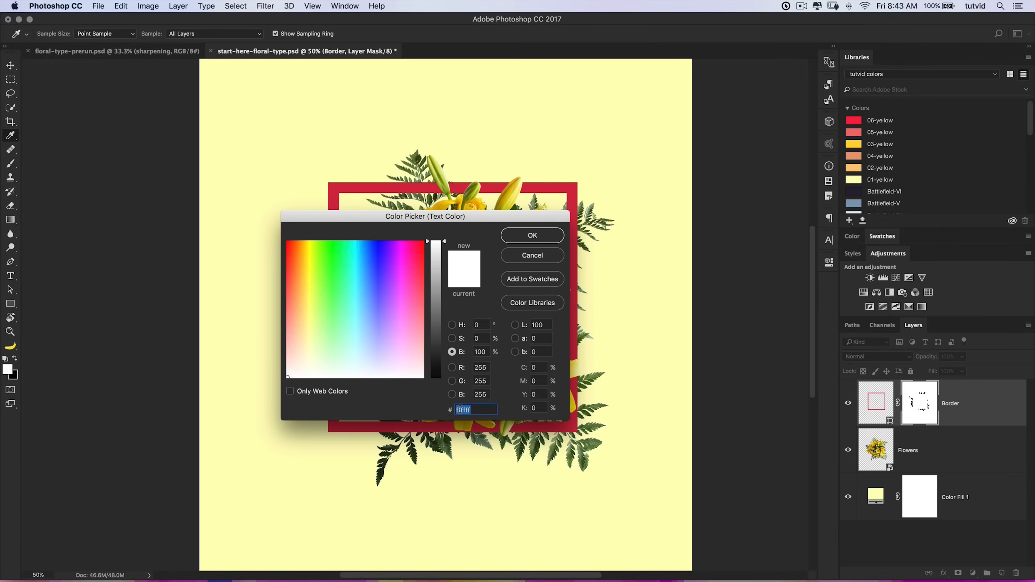
{"action": "type", "text": "d"}
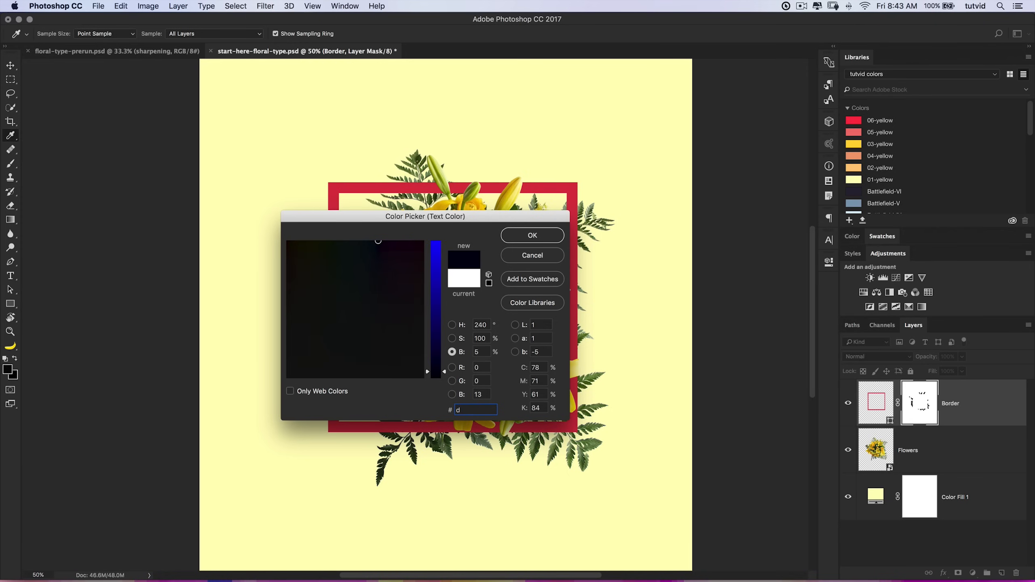
{"action": "type", "text": "42844"}
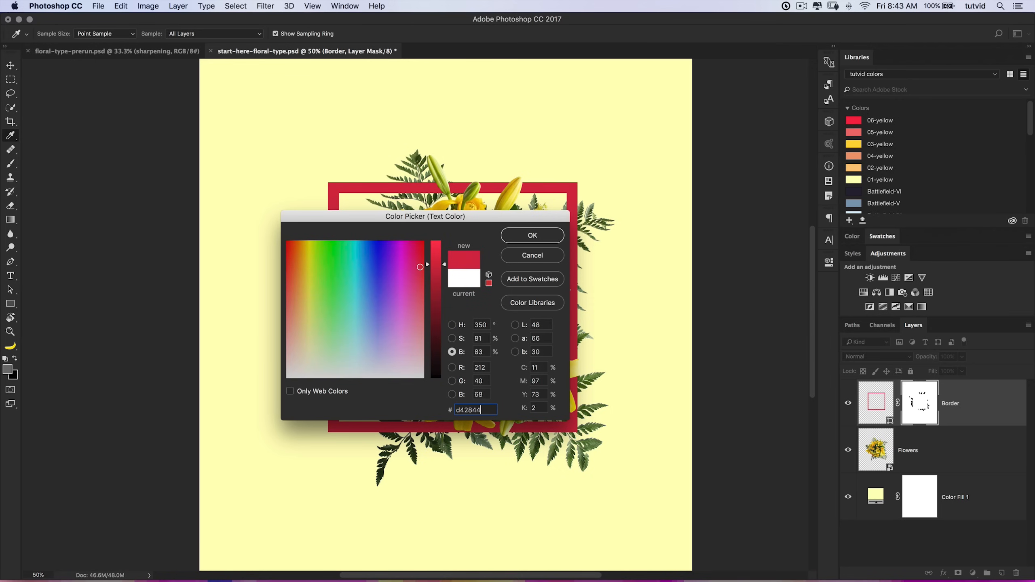
{"action": "left_click", "coordinate": [530, 235]}
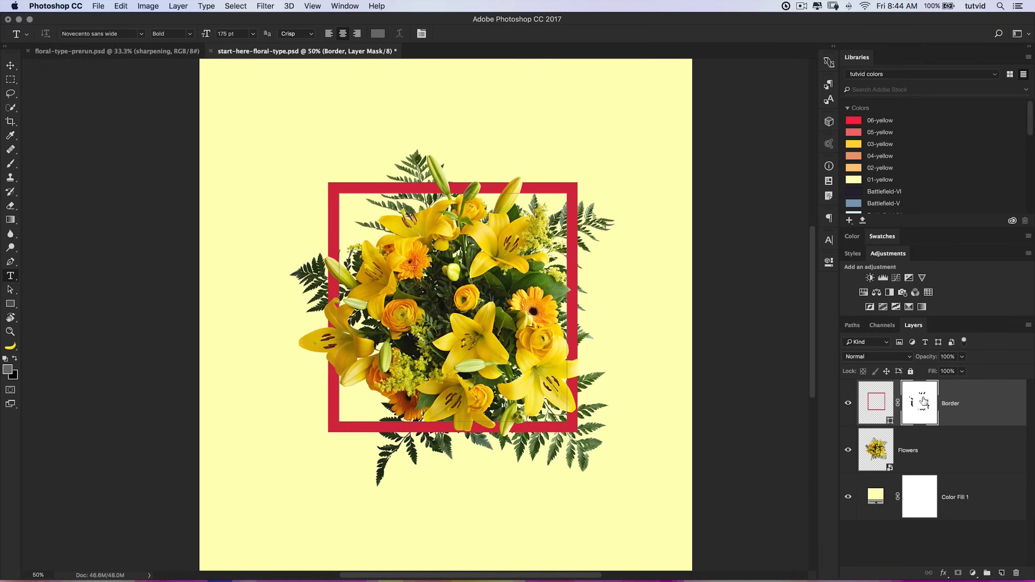
{"action": "left_click", "coordinate": [878, 399]}
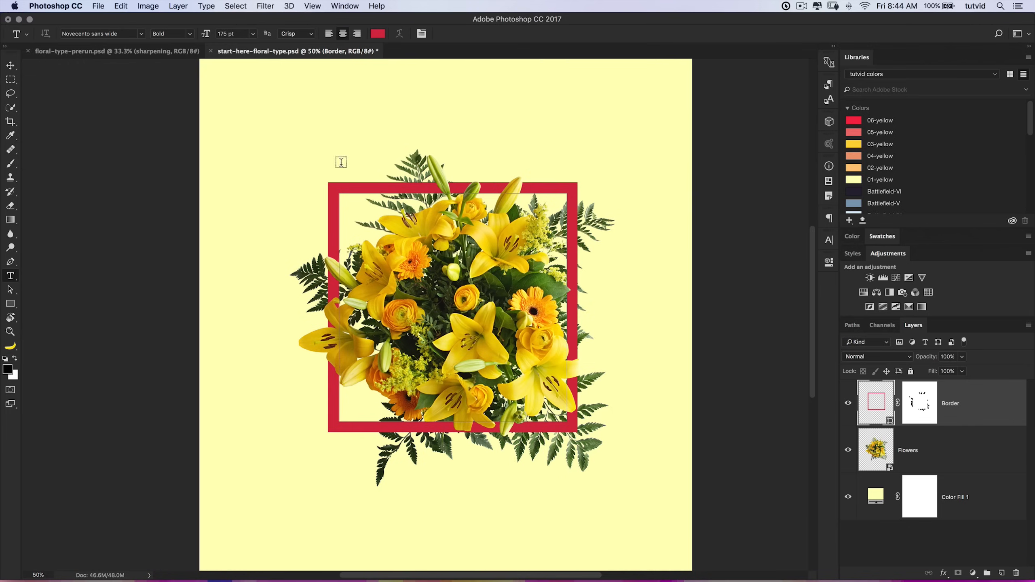
Create the letters T and U as two separate text layers in the empty area above the bouquet.
{"action": "left_click_drag", "start_coordinate": [355, 152], "coordinate": [383, 222]}
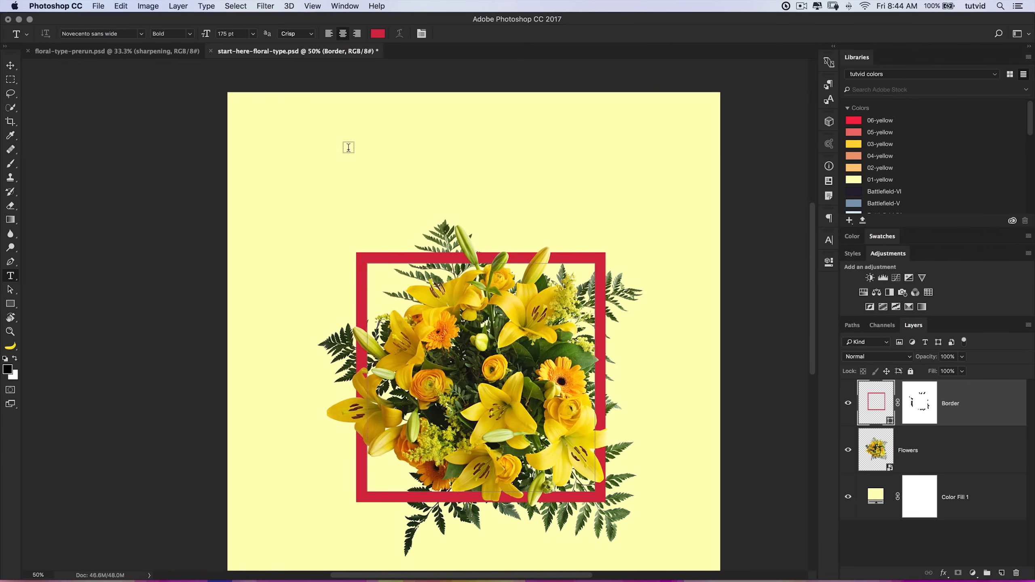
{"action": "left_click", "coordinate": [308, 159]}
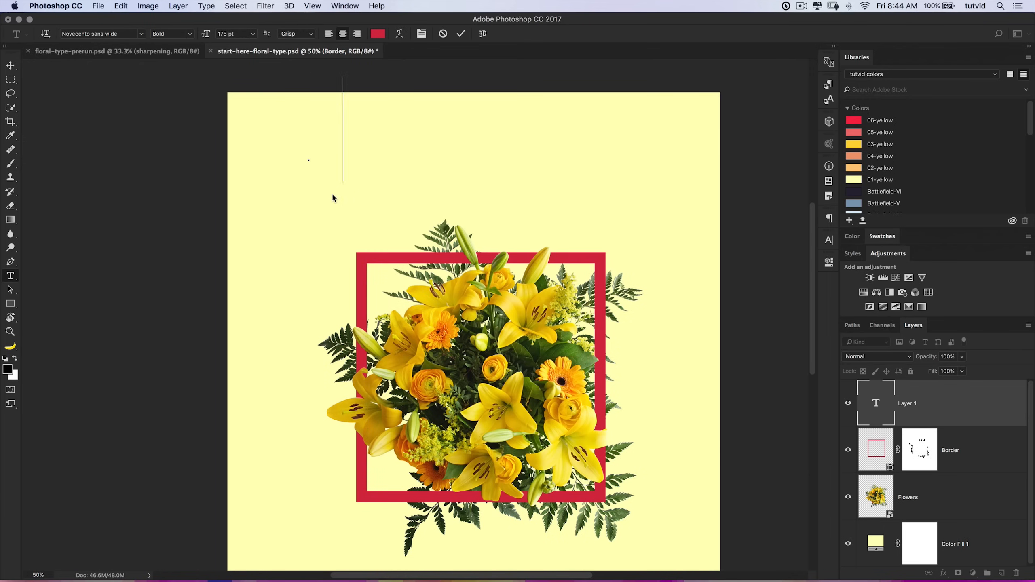
{"action": "type", "text": "T"}
{"action": "left_click", "coordinate": [461, 34]}
{"action": "left_click_drag", "start_coordinate": [324, 110], "coordinate": [317, 172]}
{"action": "left_click", "coordinate": [402, 174]}
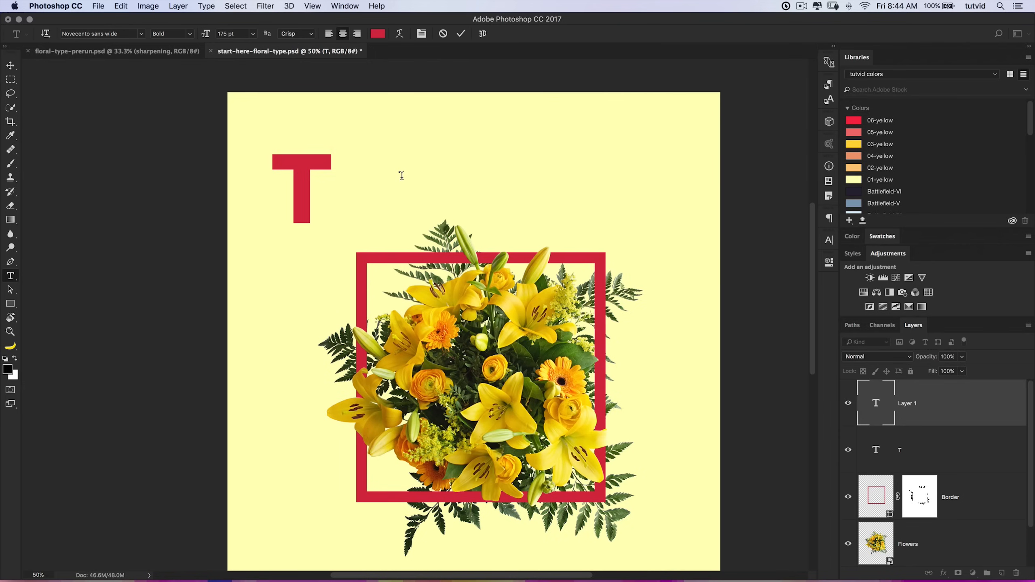
{"action": "type", "text": "U"}
{"action": "key", "text": "super+Return"}
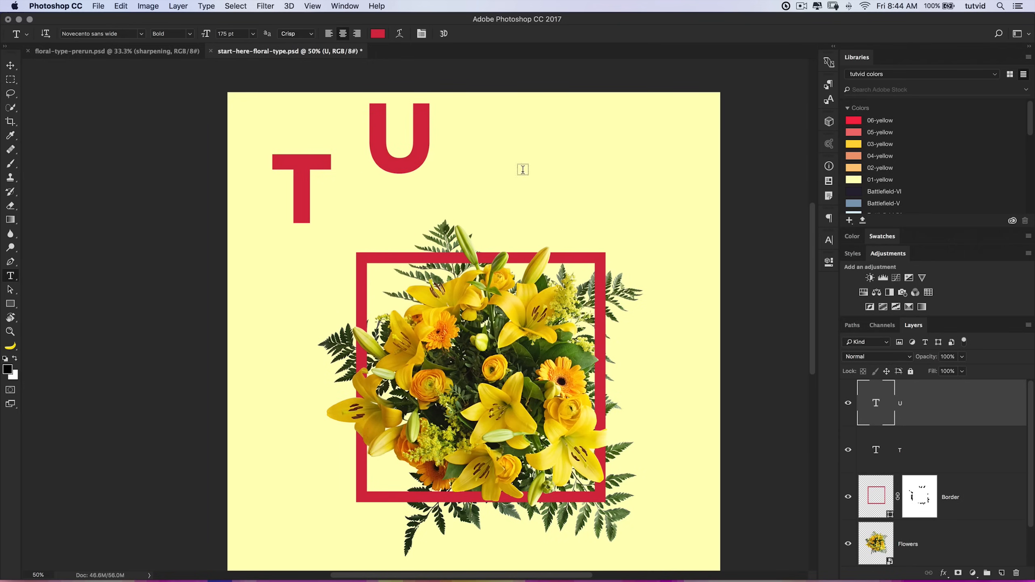
Add a second T and a V as separate text layers to the right of the U.
{"action": "left_click", "coordinate": [511, 166]}
{"action": "type", "text": "T"}
{"action": "key", "text": "super+Return"}
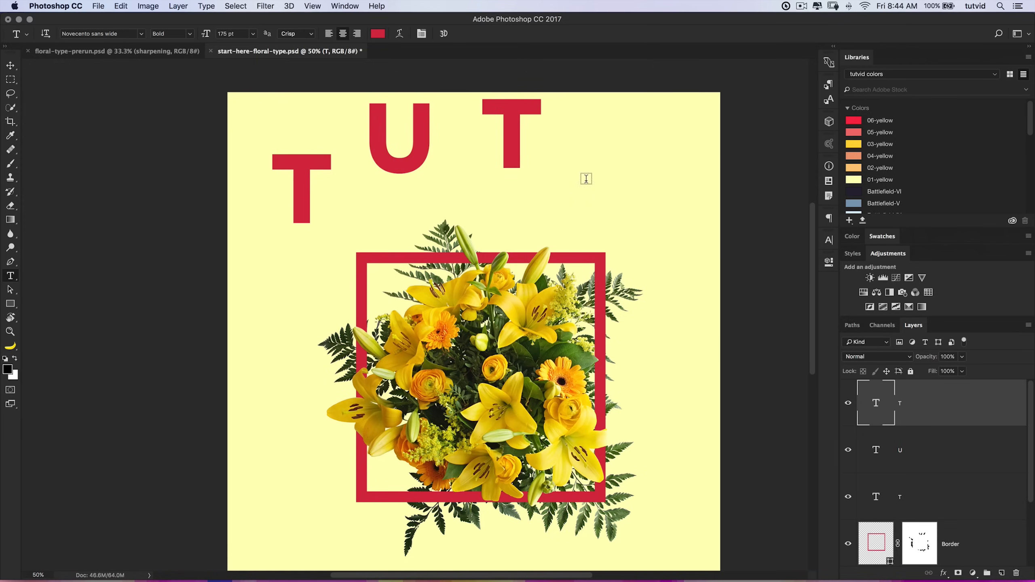
{"action": "left_click", "coordinate": [585, 181]}
{"action": "type", "text": "V"}
{"action": "key", "text": "super+Return"}
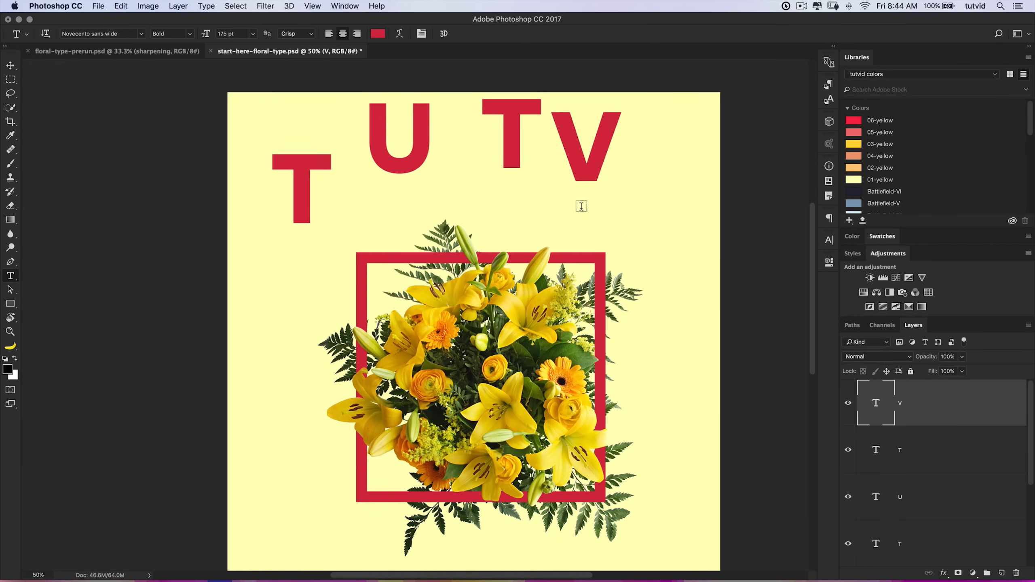
Add separate text layers for an I to the left of the red frame and a D to its right.
{"action": "left_click", "coordinate": [309, 339]}
{"action": "type", "text": "I"}
{"action": "key", "text": "super+Return"}
{"action": "left_click", "coordinate": [666, 325]}
{"action": "type", "text": "D"}
{"action": "key", "text": "super+Return"}
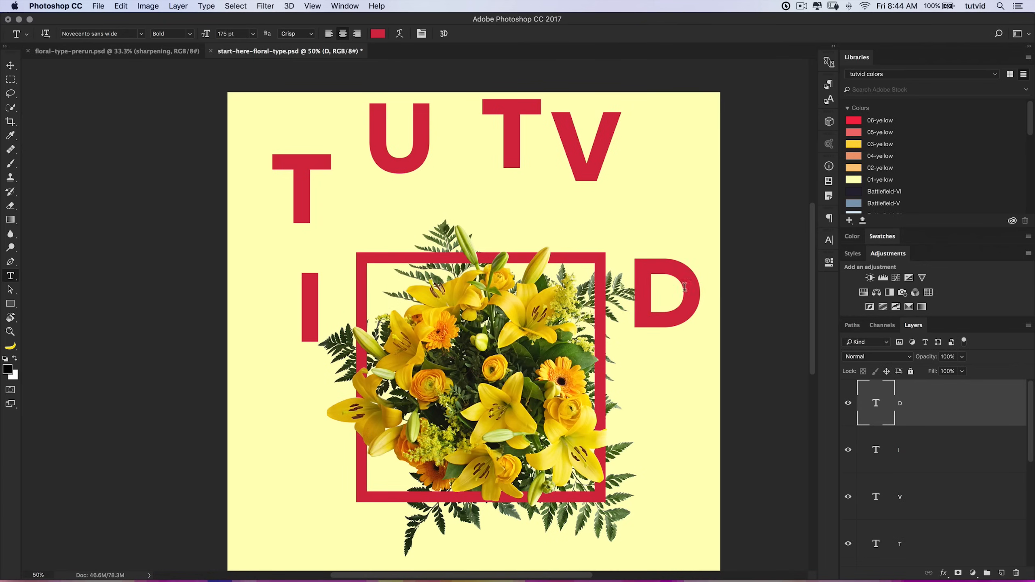
Enlarge the layer list and move the D over the lower edge of the frame near its right corner.
{"action": "double_click", "coordinate": [899, 253]}
{"action": "scroll", "coordinate": [914, 351], "scroll_direction": "down", "scroll_amount": 3}
{"action": "scroll", "coordinate": [929, 414], "scroll_direction": "up", "scroll_amount": 5}
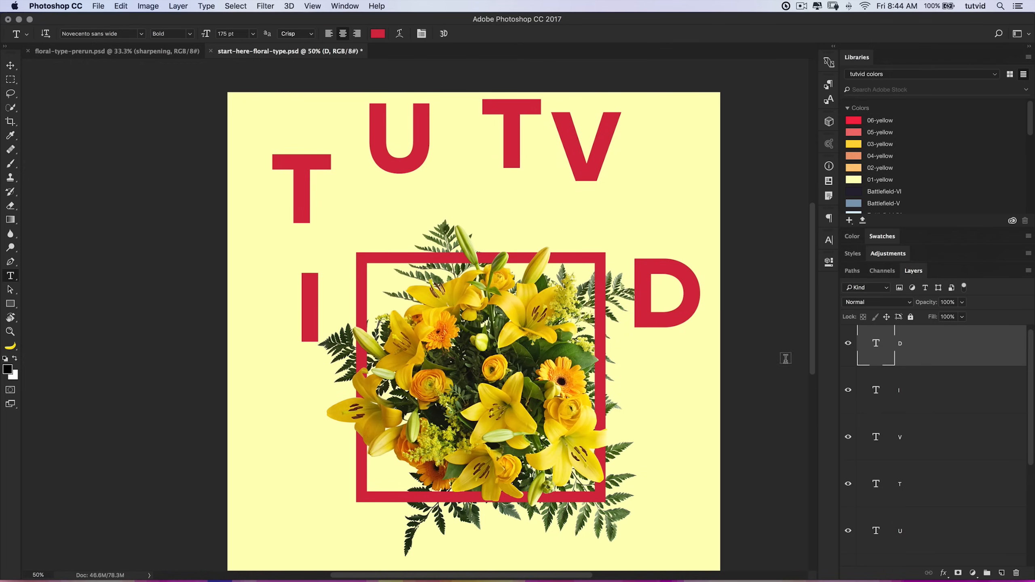
{"action": "key", "text": "v"}
{"action": "left_click_drag", "start_coordinate": [679, 295], "coordinate": [666, 386]}
{"action": "left_click_drag", "start_coordinate": [666, 465], "coordinate": [688, 368]}
{"action": "left_click_drag", "start_coordinate": [694, 293], "coordinate": [596, 413]}
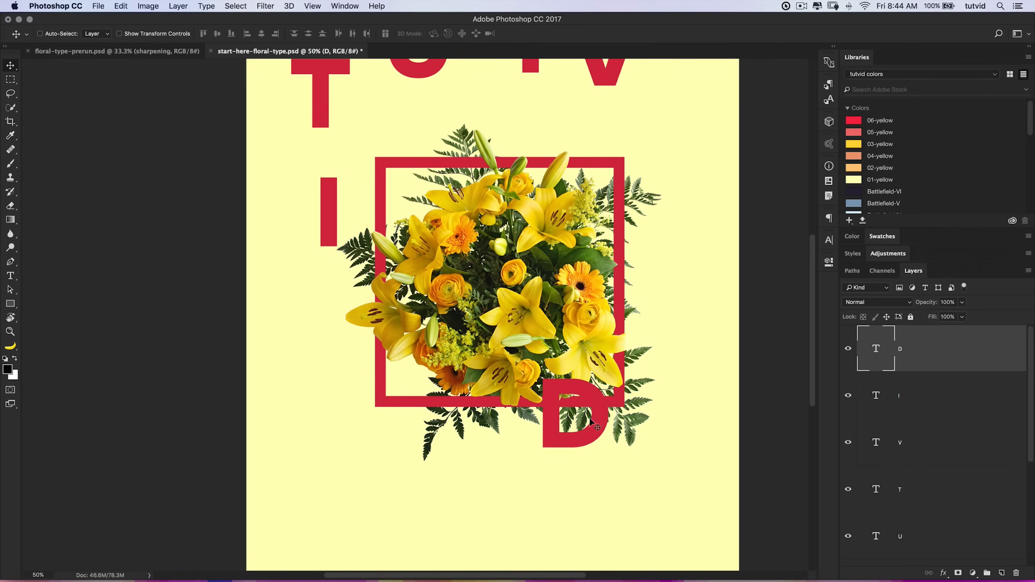
Move the I over the lower edge of the frame near its left corner.
{"action": "left_click", "coordinate": [926, 408]}
{"action": "left_click_drag", "start_coordinate": [324, 206], "coordinate": [428, 392]}
{"action": "key", "text": "space"}
{"action": "left_click_drag", "start_coordinate": [542, 258], "coordinate": [478, 326]}
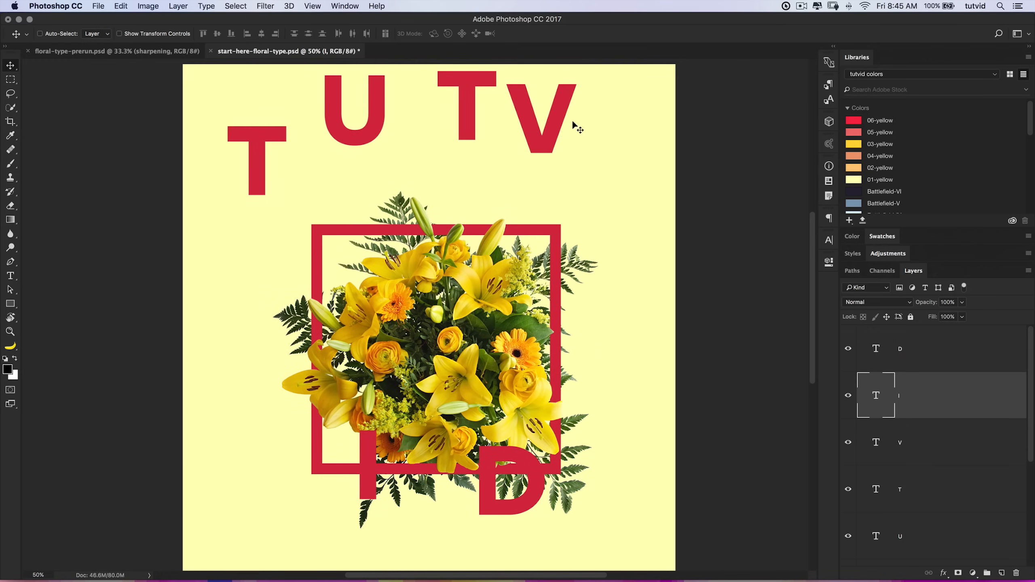
Move the V and the second T side by side onto the middle of the bouquet.
{"action": "left_click", "coordinate": [554, 132], "text": "super"}
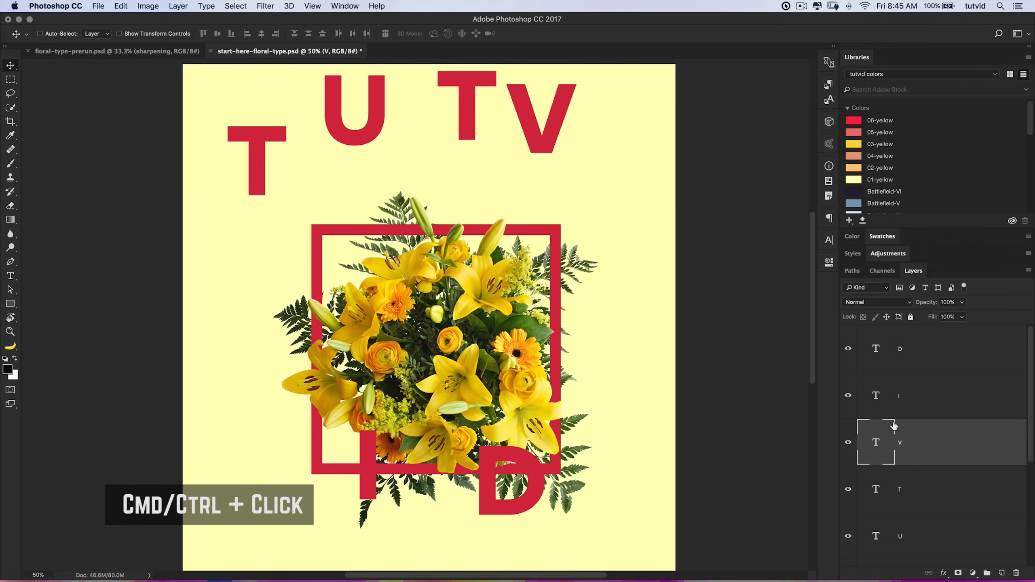
{"action": "left_click_drag", "start_coordinate": [556, 125], "coordinate": [502, 366]}
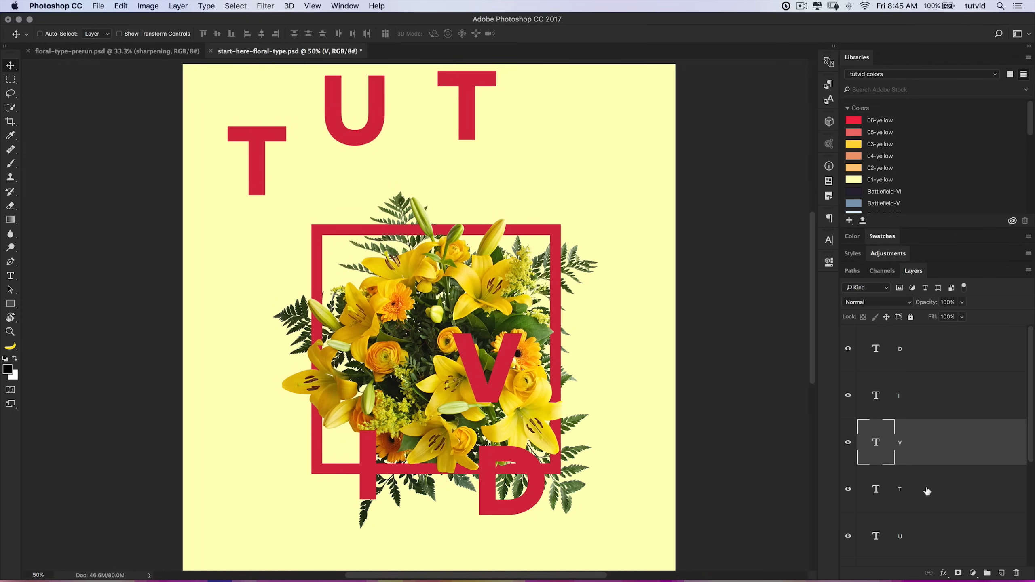
{"action": "left_click_drag", "start_coordinate": [467, 106], "coordinate": [404, 367]}
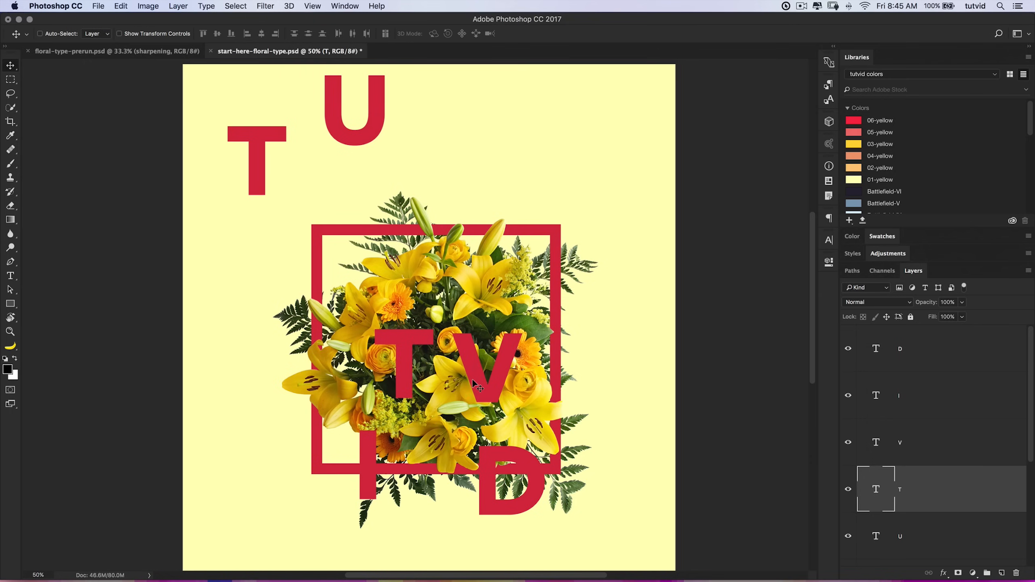
Place the U and the first T across the frame's upper edge, the T near the left corner and the U towards the right.
{"action": "left_click_drag", "start_coordinate": [372, 129], "coordinate": [517, 247]}
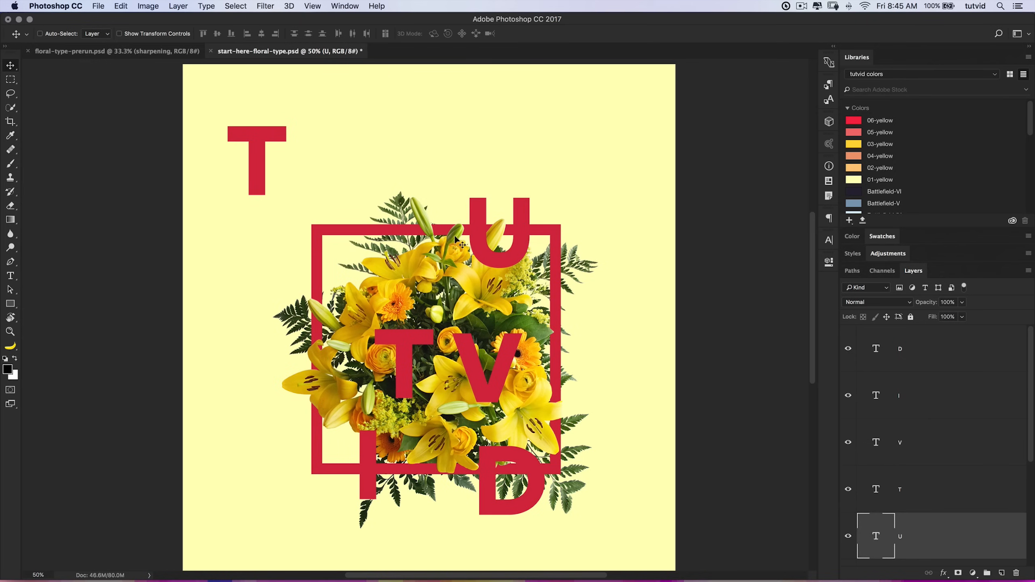
{"action": "left_click_drag", "start_coordinate": [241, 144], "coordinate": [362, 231]}
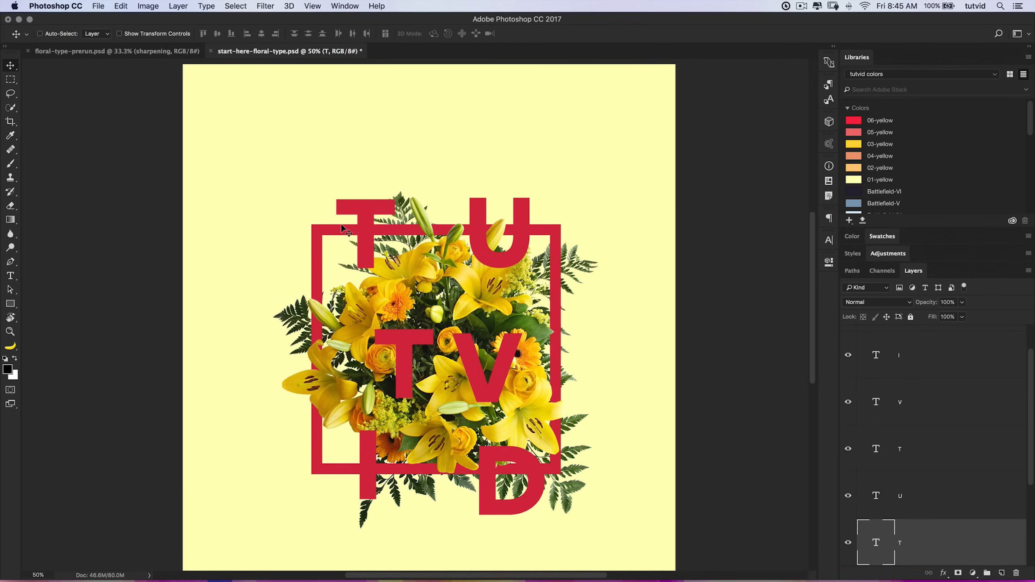
{"action": "key", "text": "super"}
{"action": "mouse_move", "coordinate": [523, 246]}
{"action": "left_mouse_down"}
{"action": "mouse_move", "coordinate": [521, 236]}
{"action": "mouse_move", "coordinate": [514, 241]}
{"action": "left_mouse_up"}
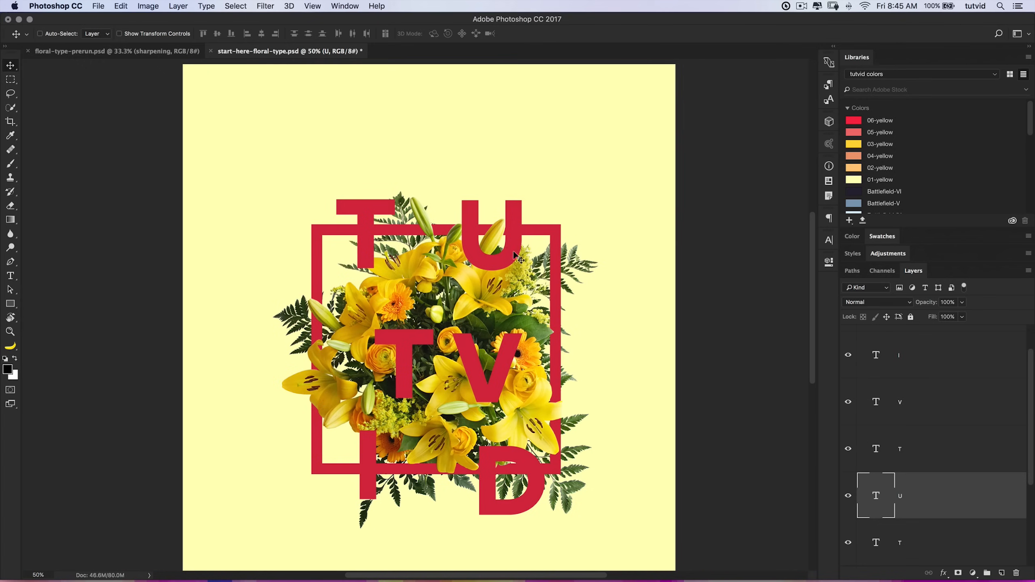
{"action": "left_click", "coordinate": [380, 202], "text": "super"}
{"action": "mouse_move", "coordinate": [380, 201]}
{"action": "left_mouse_down"}
{"action": "mouse_move", "coordinate": [385, 194]}
{"action": "mouse_move", "coordinate": [381, 208]}
{"action": "left_mouse_up"}
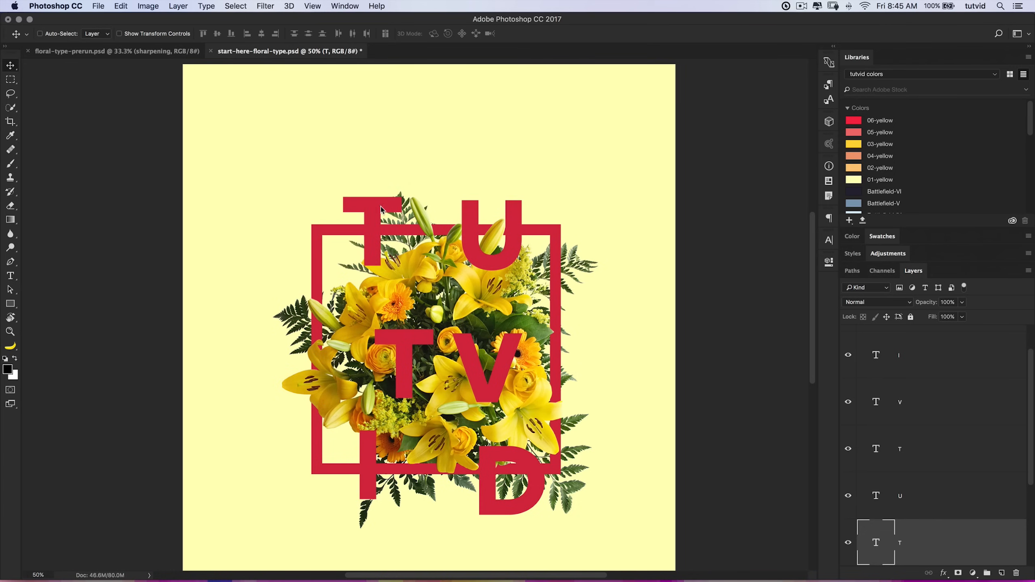
Nudge the U slightly right and down on the frame's upper edge.
{"action": "left_click", "coordinate": [514, 221], "text": "super"}
{"action": "key", "text": "Left"}
{"action": "key", "text": "Left"}
{"action": "key", "text": "Left"}
{"action": "key", "text": "Right"}
{"action": "key", "text": "Right"}
{"action": "key", "text": "Right"}
{"action": "key", "text": "Right"}
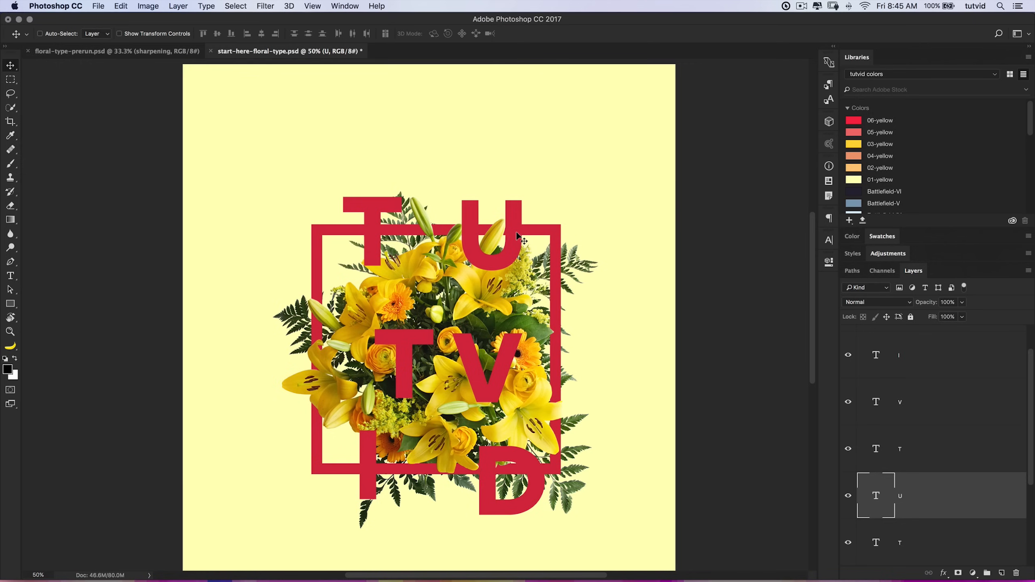
{"action": "key", "text": "Down"}
{"action": "key", "text": "Down"}
{"action": "key", "text": "Down"}
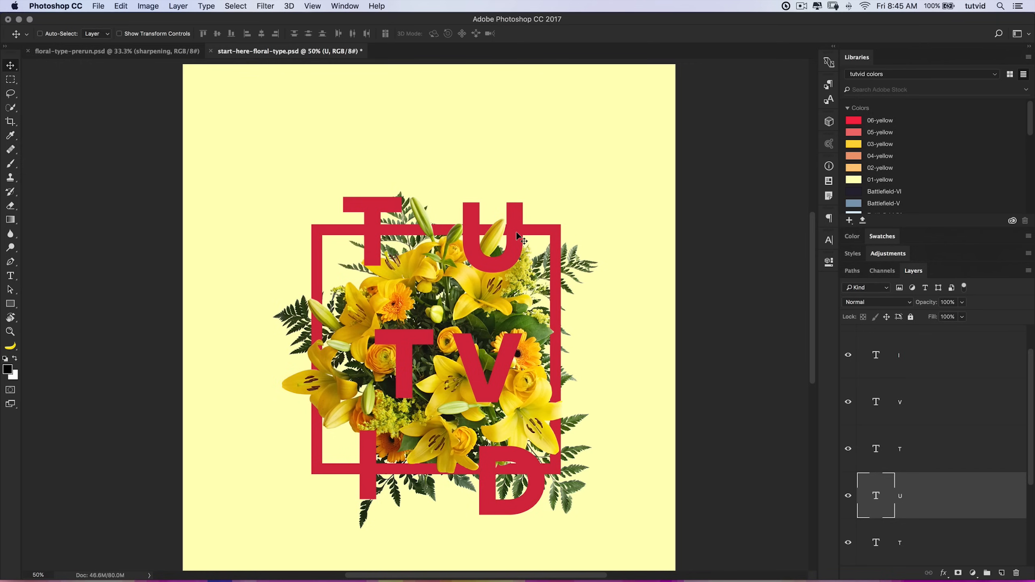
Stagger the middle letters by shifting the second T slightly up and the V slightly to the right.
{"action": "left_click", "coordinate": [419, 337], "text": "super"}
{"action": "mouse_move", "coordinate": [419, 337]}
{"action": "left_mouse_down"}
{"action": "mouse_move", "coordinate": [421, 316]}
{"action": "mouse_move", "coordinate": [414, 320]}
{"action": "left_mouse_up"}
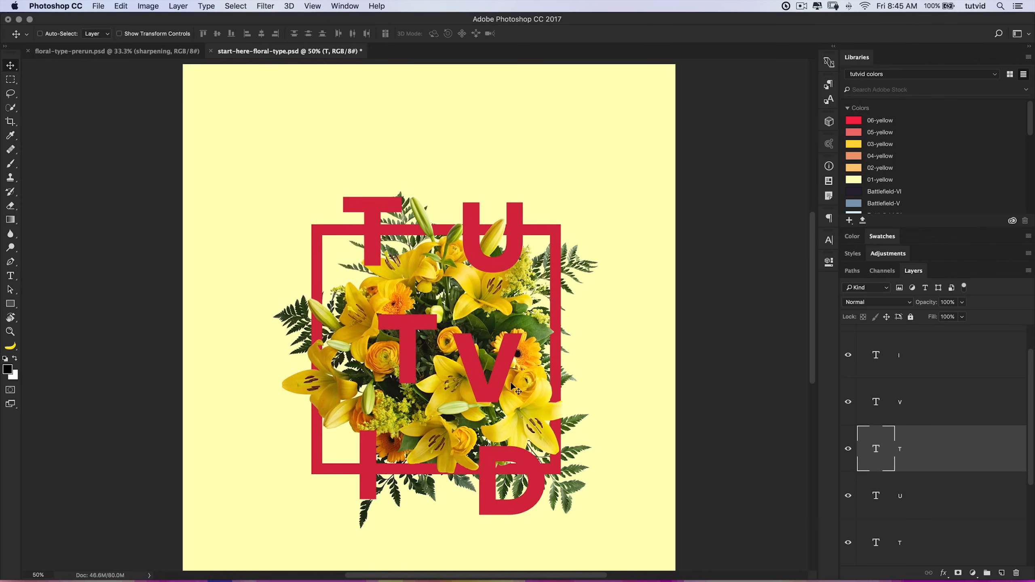
{"action": "left_click", "coordinate": [505, 360], "text": "super"}
{"action": "mouse_move", "coordinate": [503, 360]}
{"action": "left_mouse_down"}
{"action": "mouse_move", "coordinate": [517, 351]}
{"action": "mouse_move", "coordinate": [516, 367]}
{"action": "mouse_move", "coordinate": [510, 346]}
{"action": "mouse_move", "coordinate": [515, 362]}
{"action": "left_mouse_up"}
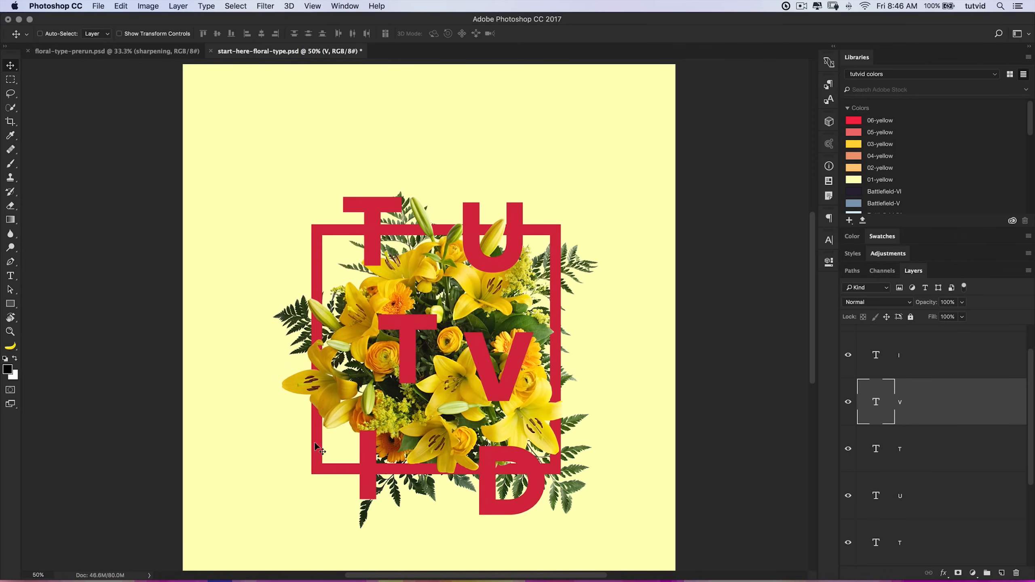
Group all six letter layers, from the first T up to the D.
{"action": "left_click_drag", "start_coordinate": [458, 440], "coordinate": [474, 420]}
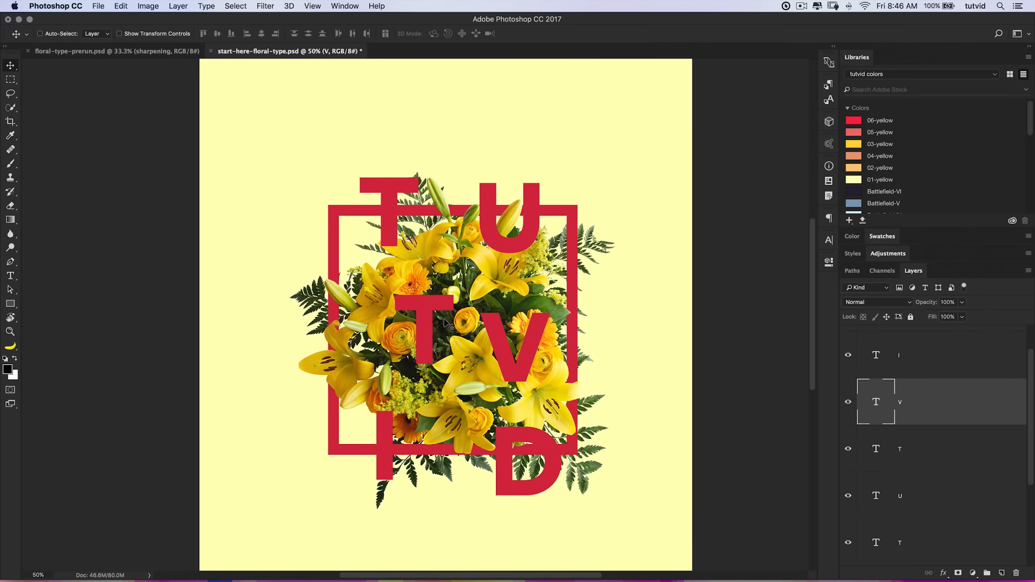
{"action": "left_click_drag", "start_coordinate": [489, 328], "coordinate": [435, 296]}
{"action": "left_click_drag", "start_coordinate": [406, 233], "coordinate": [476, 258]}
{"action": "left_click_drag", "start_coordinate": [527, 331], "coordinate": [526, 288]}
{"action": "scroll", "coordinate": [957, 494], "scroll_direction": "down", "scroll_amount": 2}
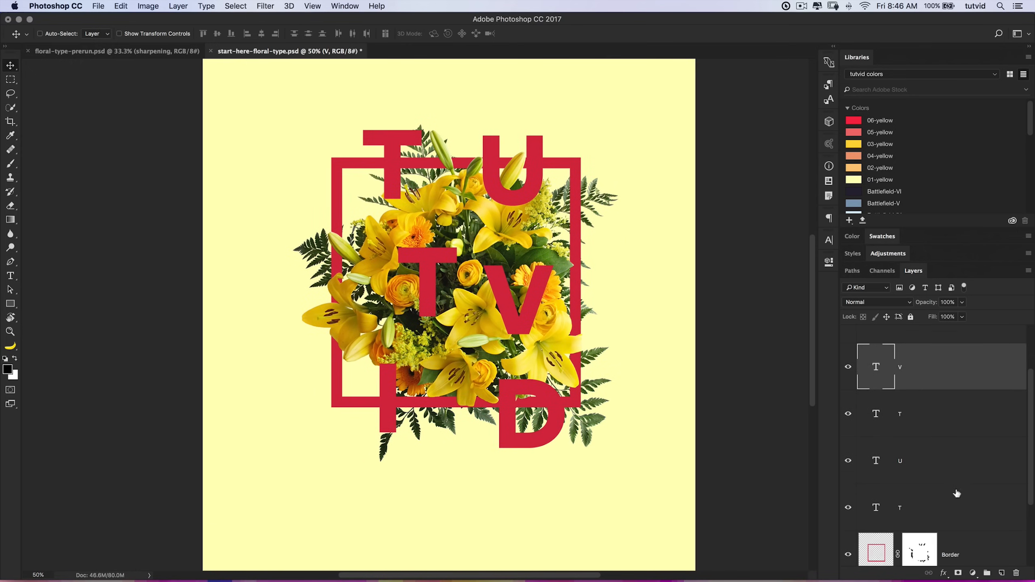
{"action": "left_click", "coordinate": [939, 495]}
{"action": "scroll", "coordinate": [934, 456], "scroll_direction": "up", "scroll_amount": 3}
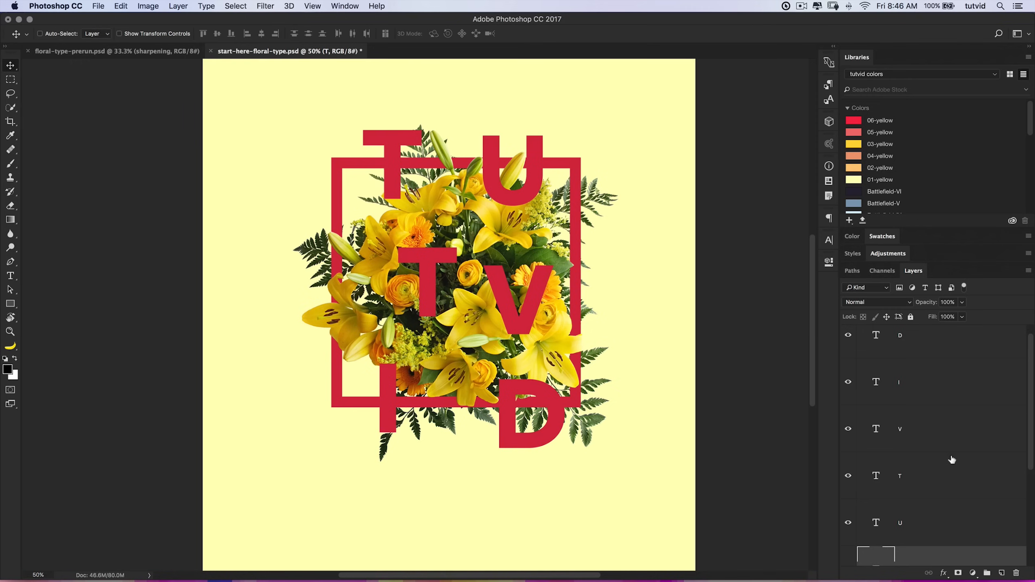
{"action": "scroll", "coordinate": [934, 540], "scroll_direction": "down", "scroll_amount": 2}
{"action": "scroll", "coordinate": [898, 534], "scroll_direction": "up", "scroll_amount": 2}
{"action": "left_click", "coordinate": [927, 348], "text": "shift"}
{"action": "key", "text": "super"}
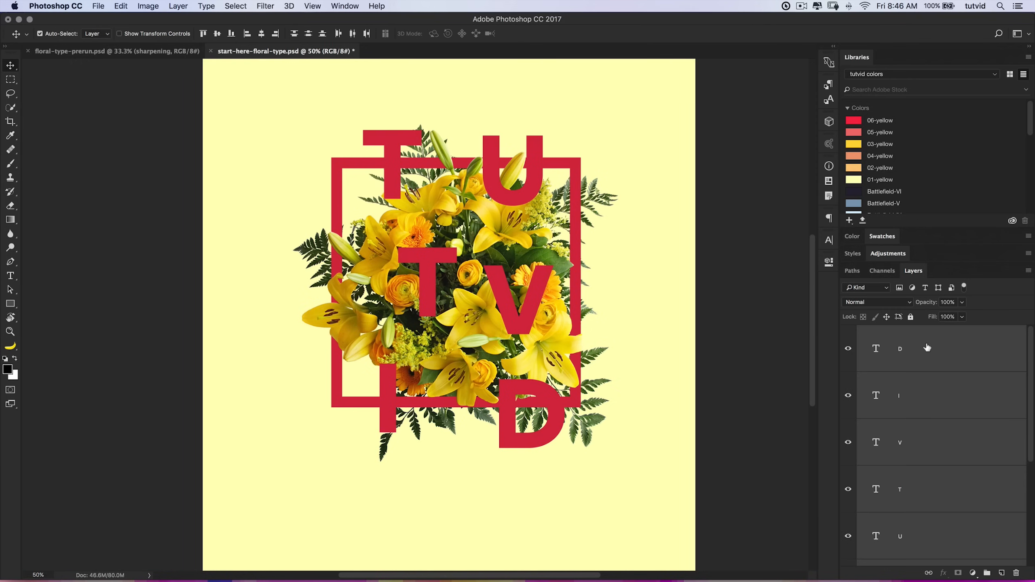
{"action": "key", "text": "super+g"}
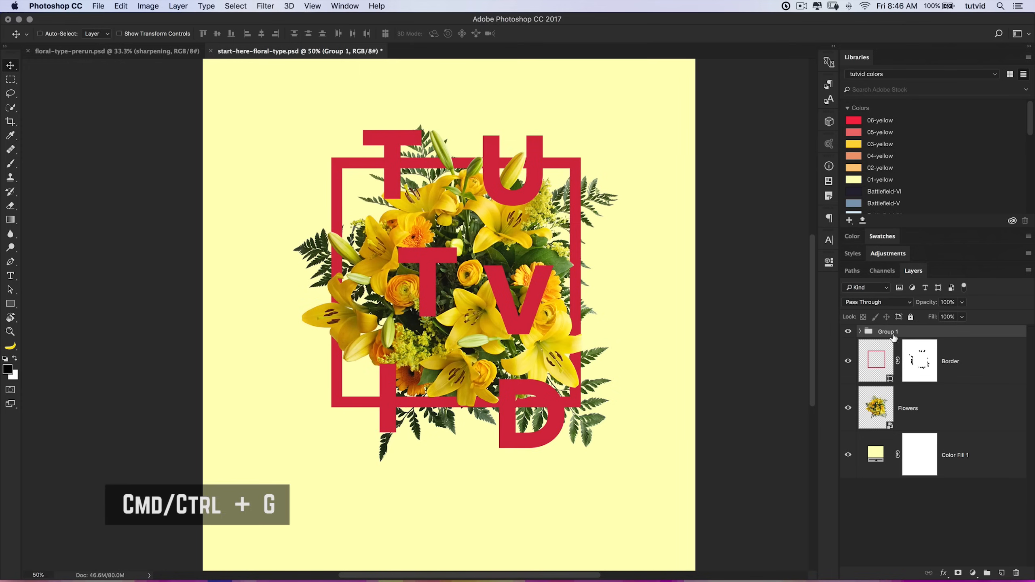
Rename the letter group as TUTVID and toggle its visibility off and on.
{"action": "double_click", "coordinate": [890, 332]}
{"action": "type", "text": "TUTVID"}
{"action": "key", "text": "Return"}
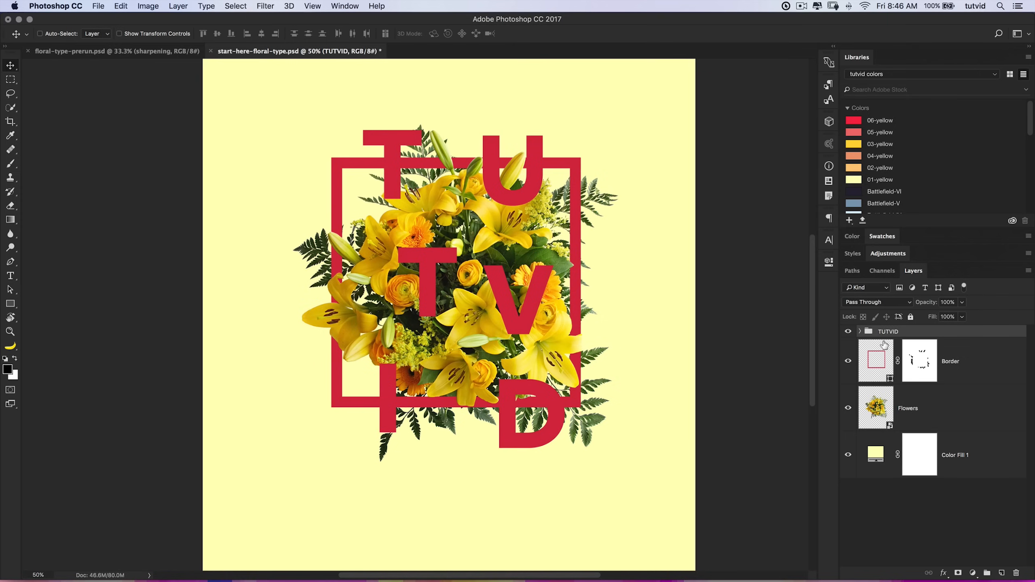
{"action": "left_click", "coordinate": [849, 332]}
{"action": "left_click", "coordinate": [849, 332]}
Duplicate the Border layer and delete the copy's layer mask without applying it.
{"action": "left_click", "coordinate": [979, 363]}
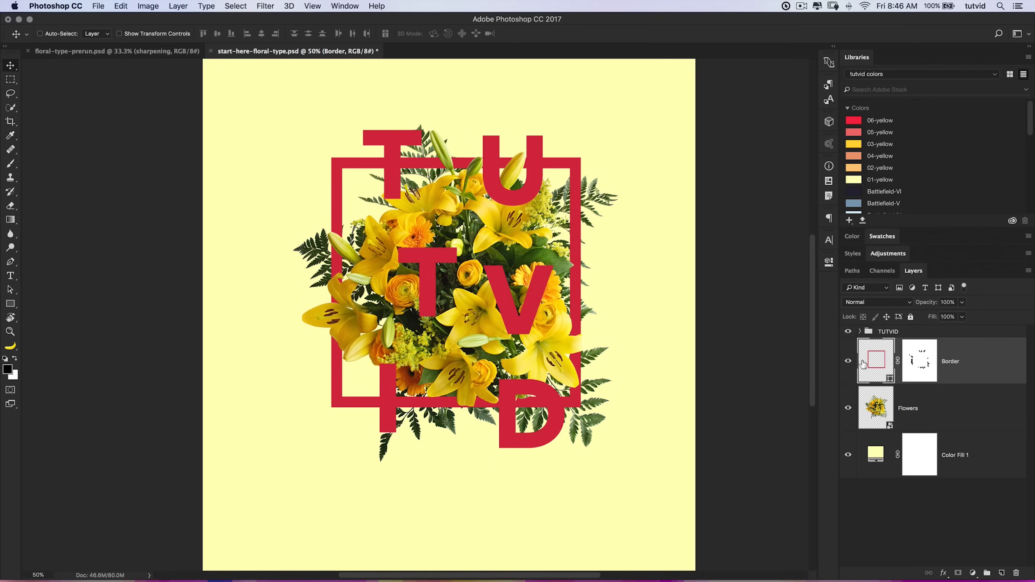
{"action": "key", "text": "ctrl+j"}
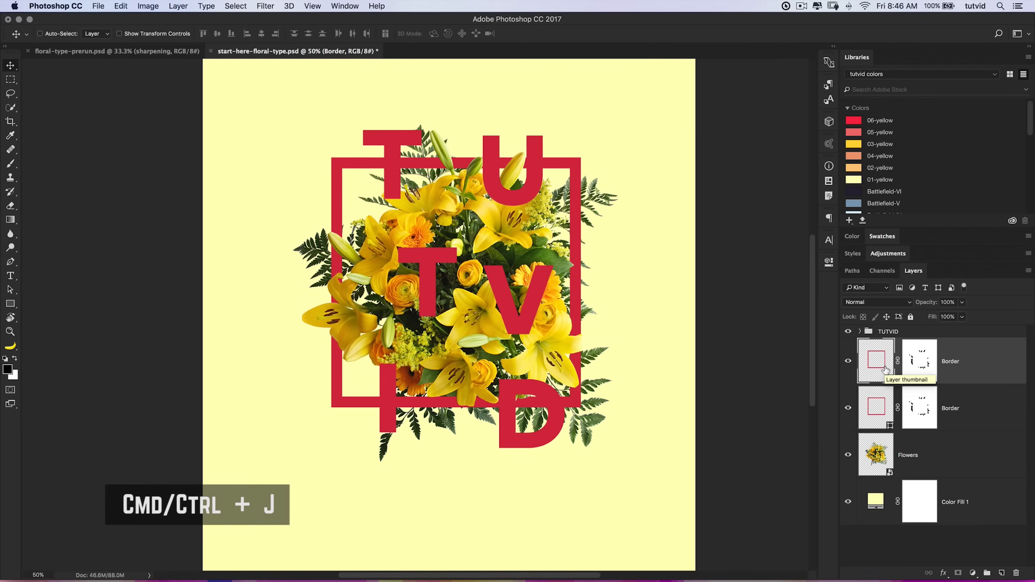
{"action": "double_click", "coordinate": [925, 361]}
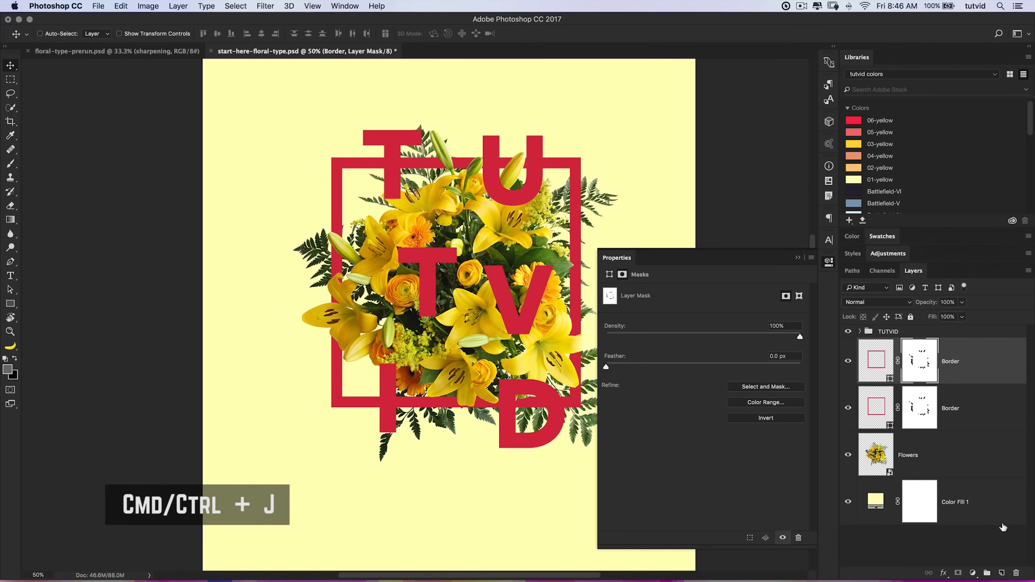
{"action": "left_click", "coordinate": [830, 262]}
{"action": "left_click_drag", "start_coordinate": [917, 360], "coordinate": [1016, 573]}
{"action": "left_click", "coordinate": [583, 202]}
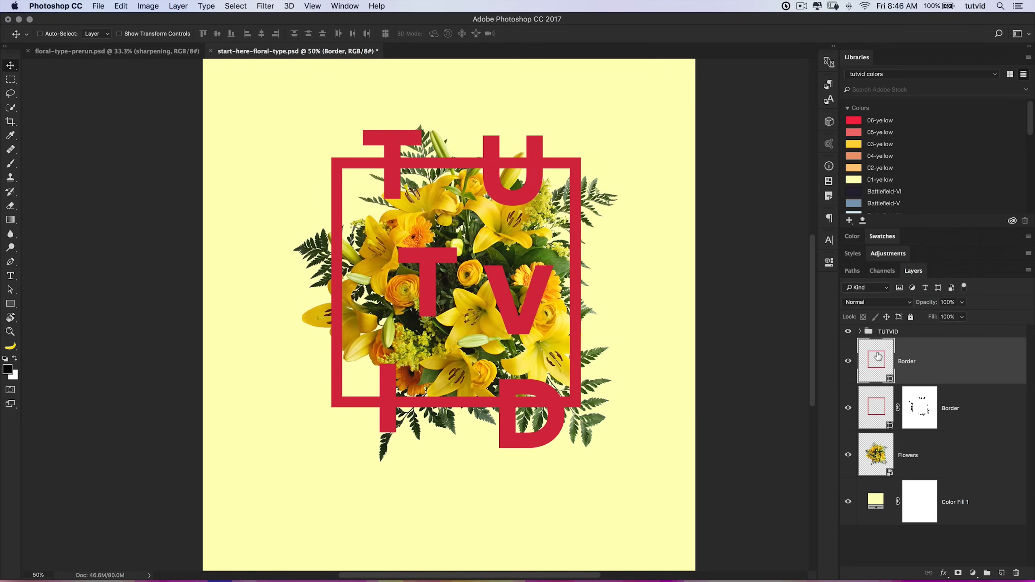
Rename the unmasked border copy as Border-Shadow and place it below the Flowers layer.
{"action": "double_click", "coordinate": [914, 362]}
{"action": "left_click", "coordinate": [917, 361]}
{"action": "type", "text": "-Shadow"}
{"action": "key", "text": "Return"}
{"action": "left_click_drag", "start_coordinate": [952, 354], "coordinate": [904, 478]}
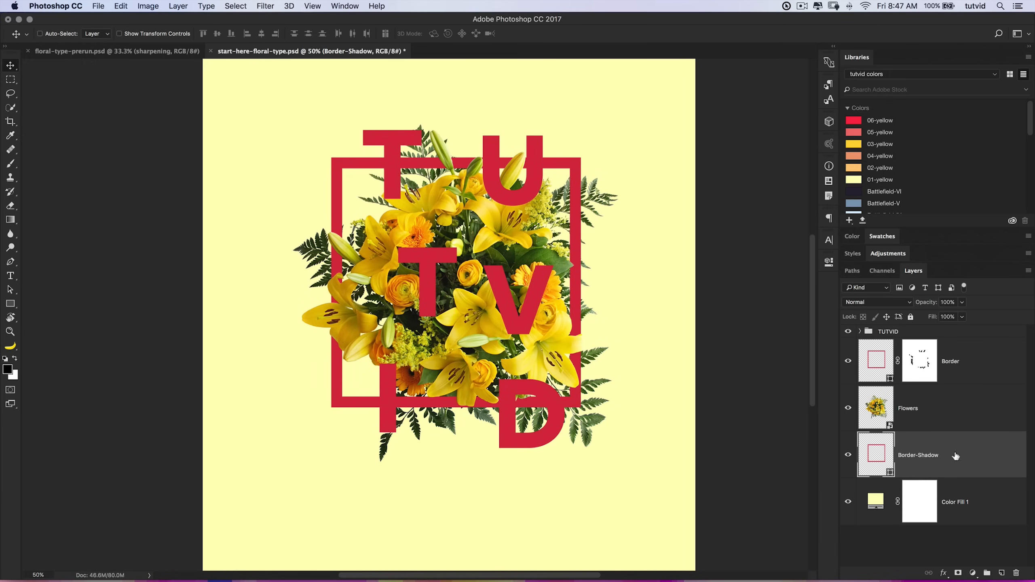
Add a drop shadow to the Border-Shadow layer with Normal blend mode and 100% opacity.
{"action": "left_click", "coordinate": [178, 6]}
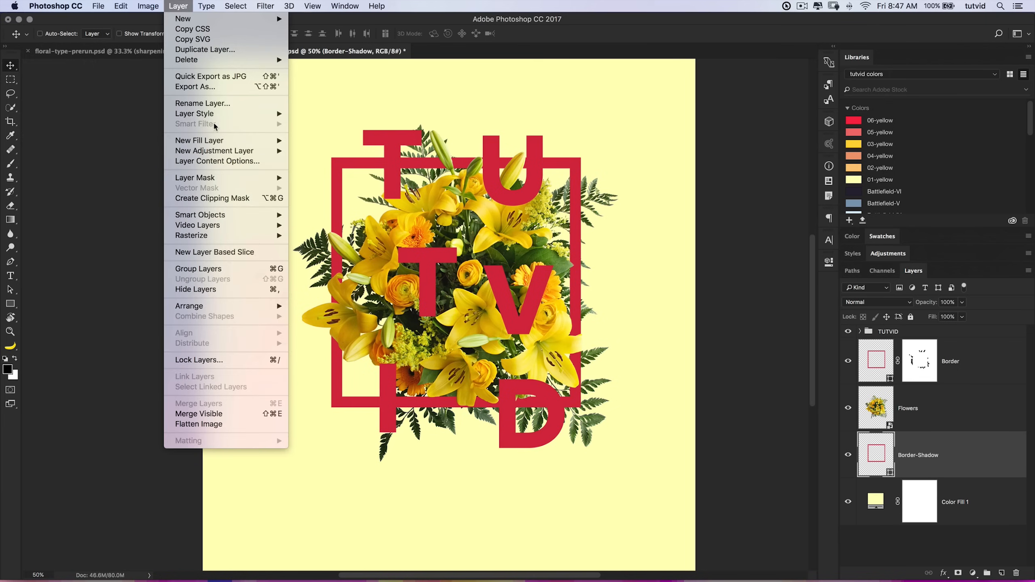
{"action": "mouse_move", "coordinate": [228, 113]}
{"action": "left_click", "coordinate": [326, 223]}
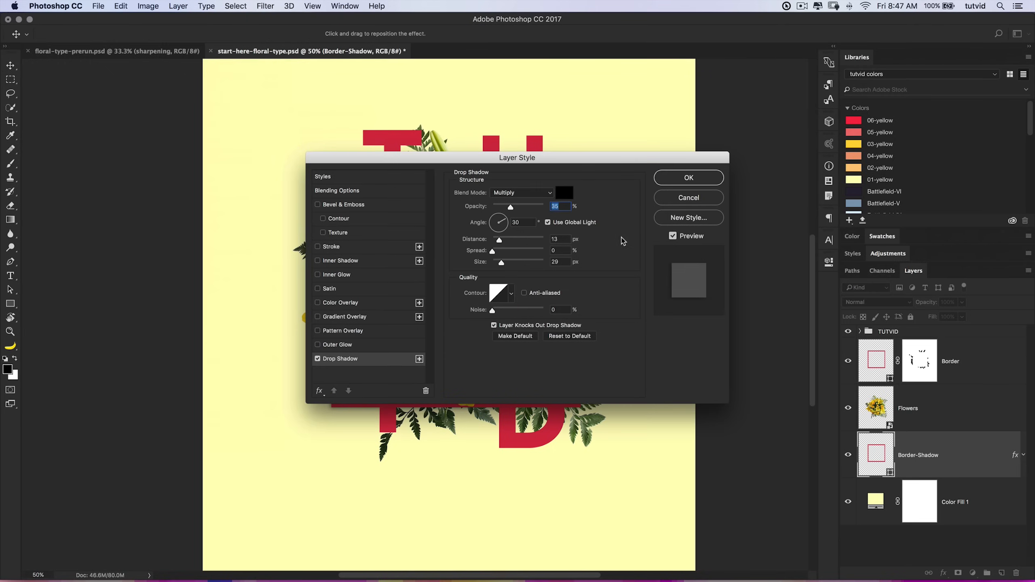
{"action": "mouse_move", "coordinate": [595, 157]}
{"action": "left_mouse_down"}
{"action": "mouse_move", "coordinate": [909, 200]}
{"action": "mouse_move", "coordinate": [871, 186]}
{"action": "left_mouse_up"}
{"action": "left_click", "coordinate": [797, 222]}
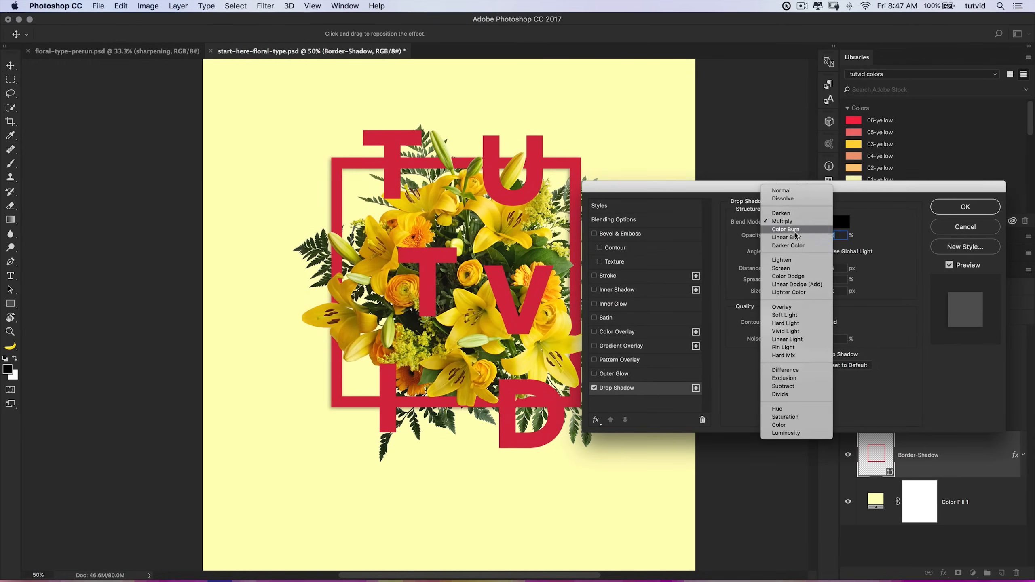
{"action": "left_click", "coordinate": [786, 191]}
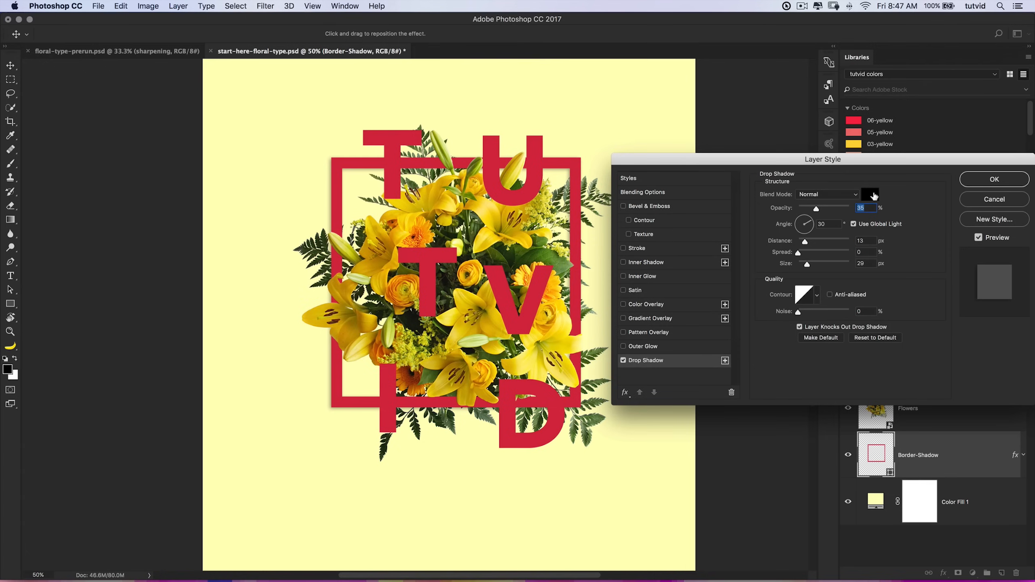
{"action": "left_click_drag", "start_coordinate": [840, 208], "coordinate": [856, 208]}
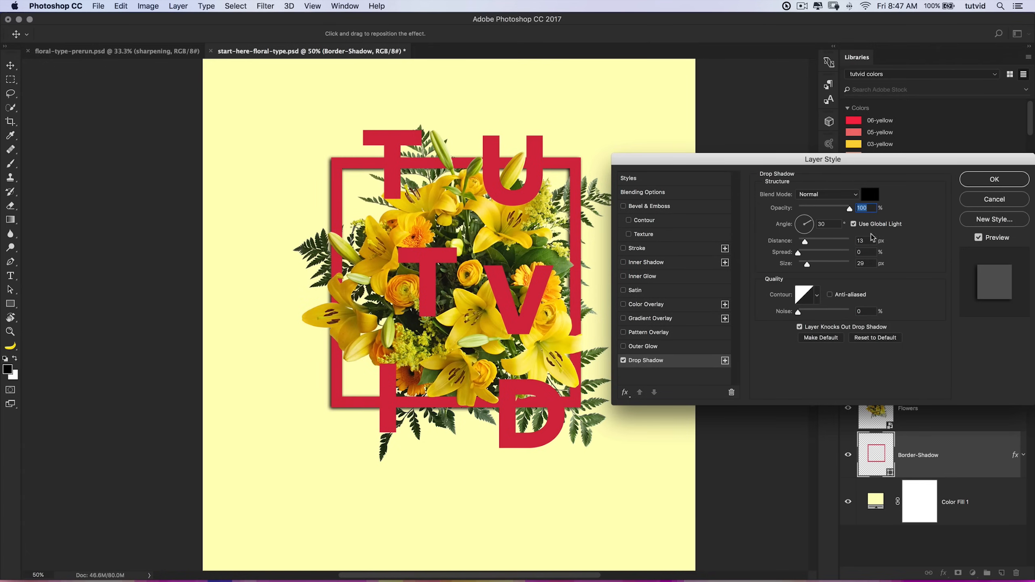
Set the drop shadow's colour to dark green #314f0f, sampled from the bouquet's foliage.
{"action": "left_click", "coordinate": [871, 196]}
{"action": "left_click_drag", "start_coordinate": [506, 224], "coordinate": [279, 236]}
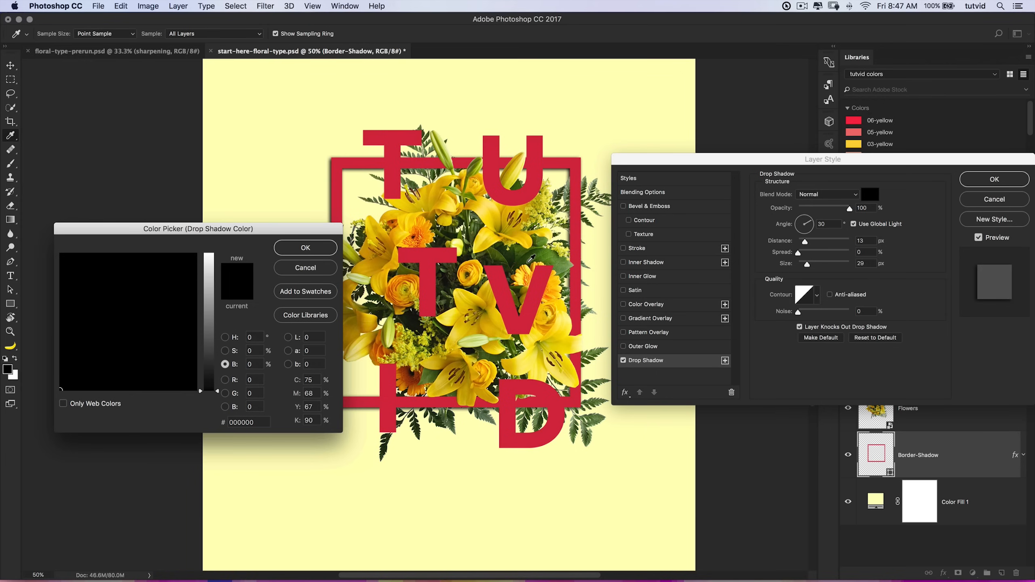
{"action": "left_click", "coordinate": [525, 257]}
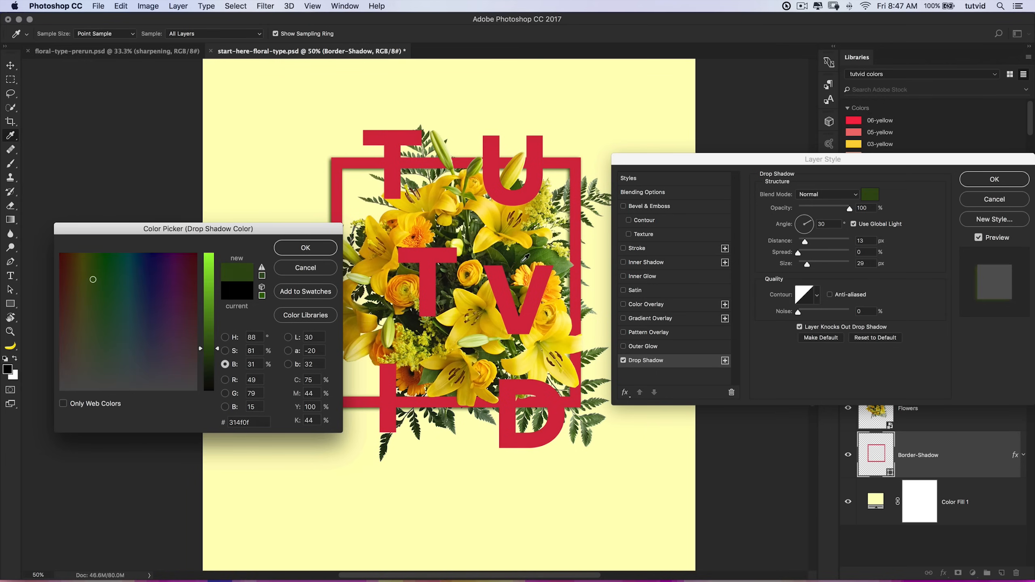
{"action": "left_click", "coordinate": [305, 247]}
{"action": "left_click_drag", "start_coordinate": [892, 163], "coordinate": [872, 144]}
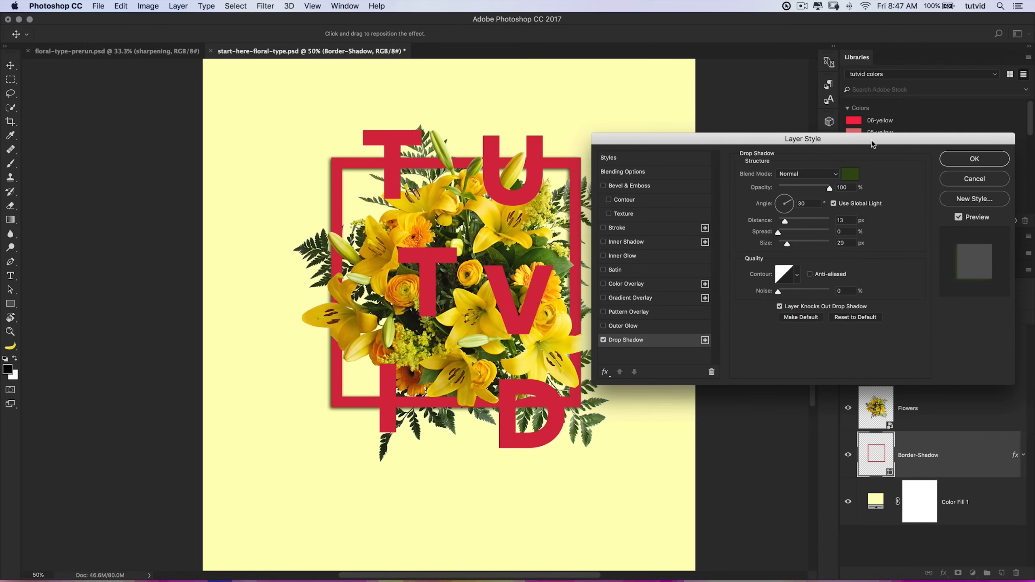
Disable global light and set the drop shadow to a 90° angle, 299 px distance, 111 px size and 39% opacity.
{"action": "left_click", "coordinate": [834, 203]}
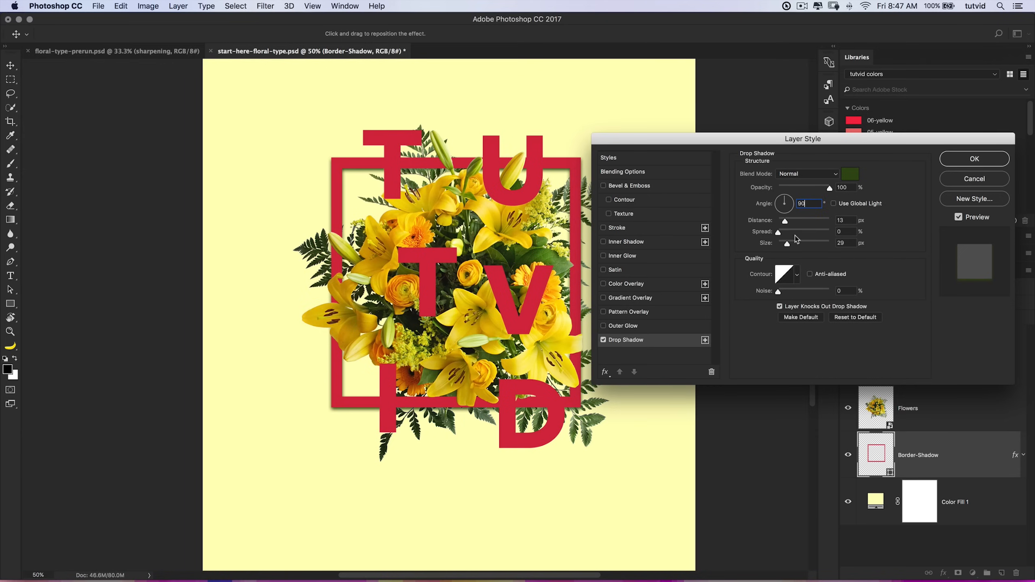
{"action": "left_click_drag", "start_coordinate": [786, 223], "coordinate": [827, 229]}
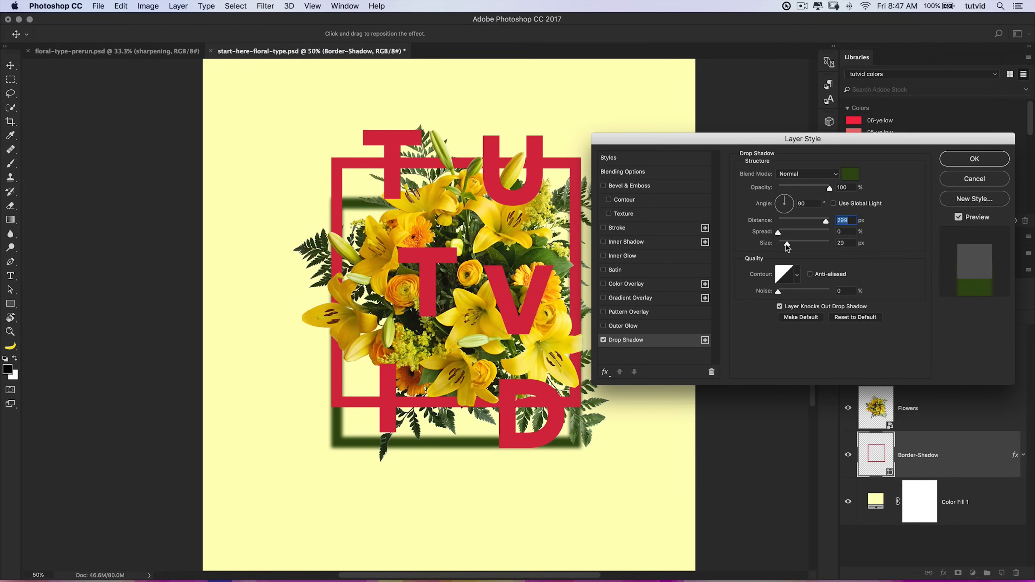
{"action": "left_click_drag", "start_coordinate": [787, 245], "coordinate": [805, 249]}
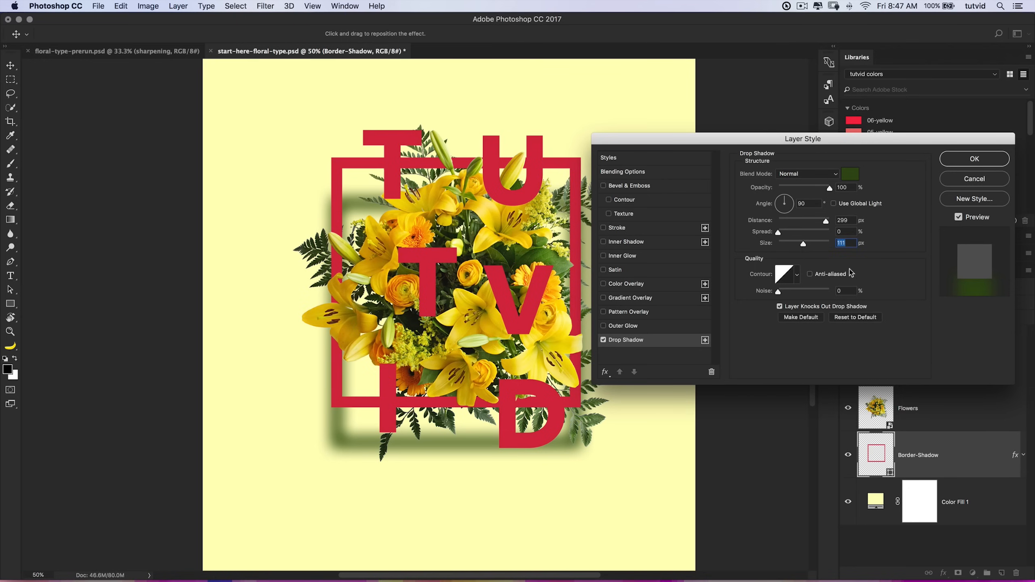
{"action": "left_click_drag", "start_coordinate": [829, 188], "coordinate": [797, 186]}
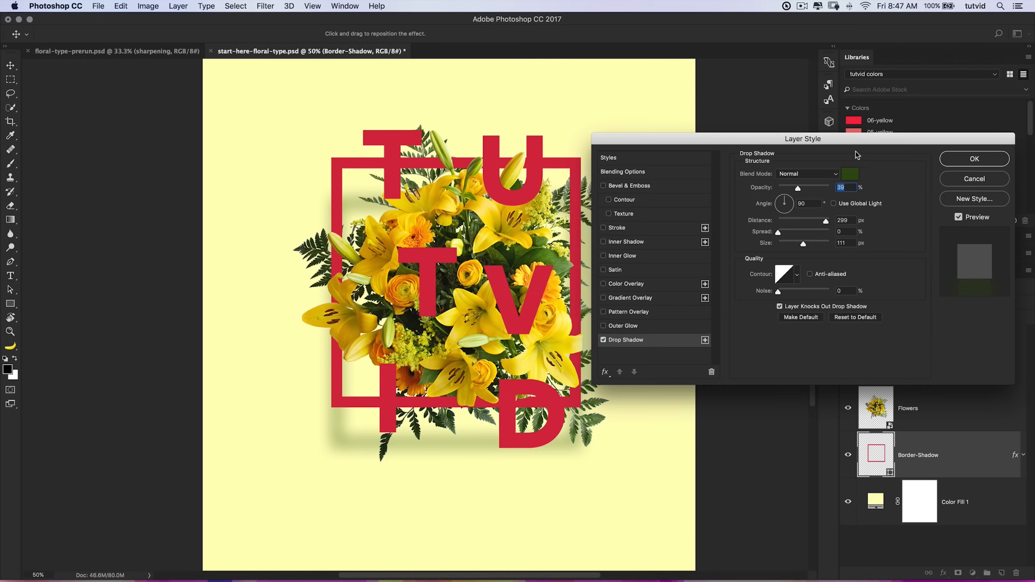
{"action": "left_click_drag", "start_coordinate": [858, 140], "coordinate": [841, 132]}
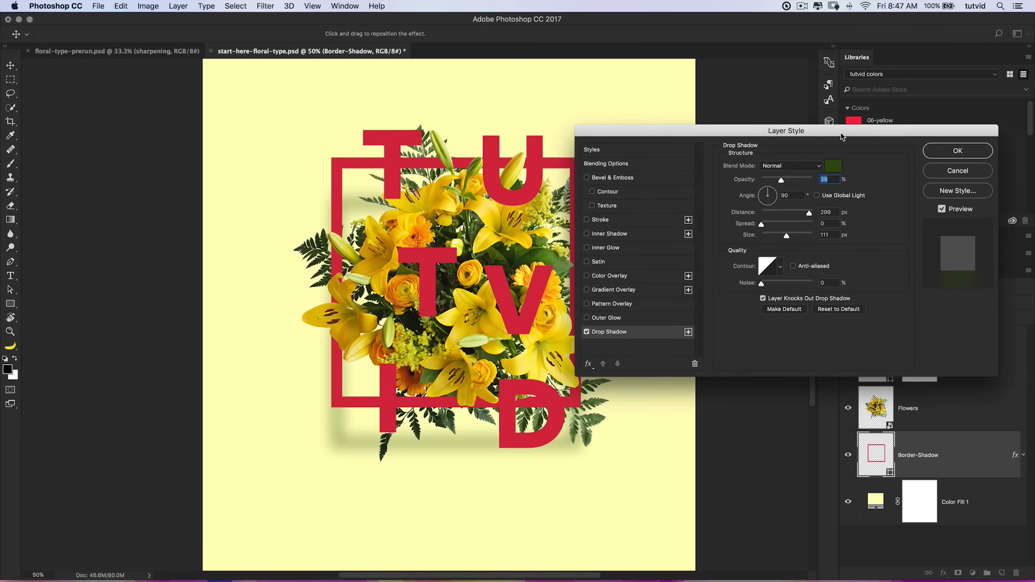
{"action": "left_click", "coordinate": [958, 150]}
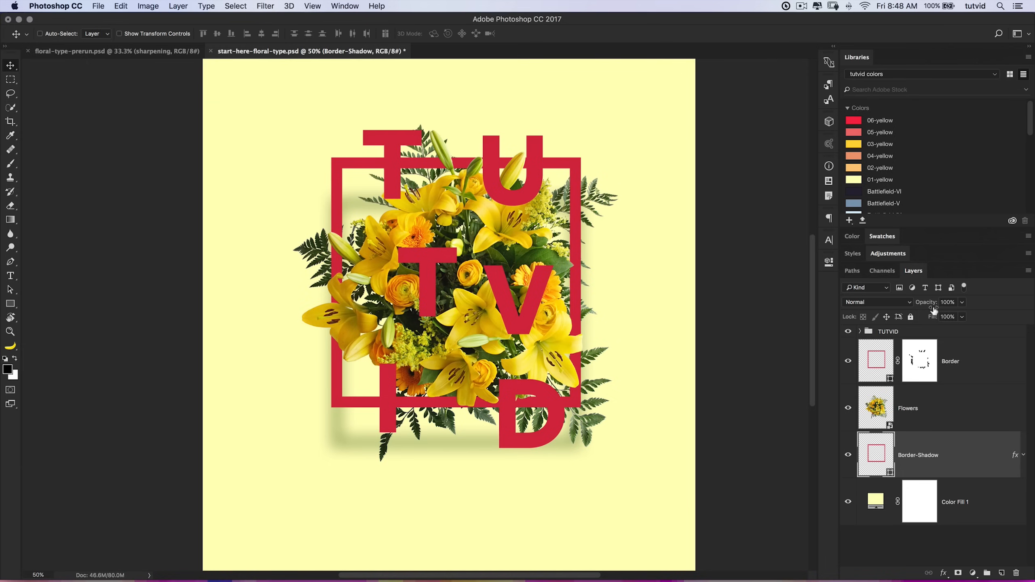
Reduce the Border-Shadow layer's fill to 0% so only its drop shadow is drawn.
{"action": "left_click", "coordinate": [962, 317]}
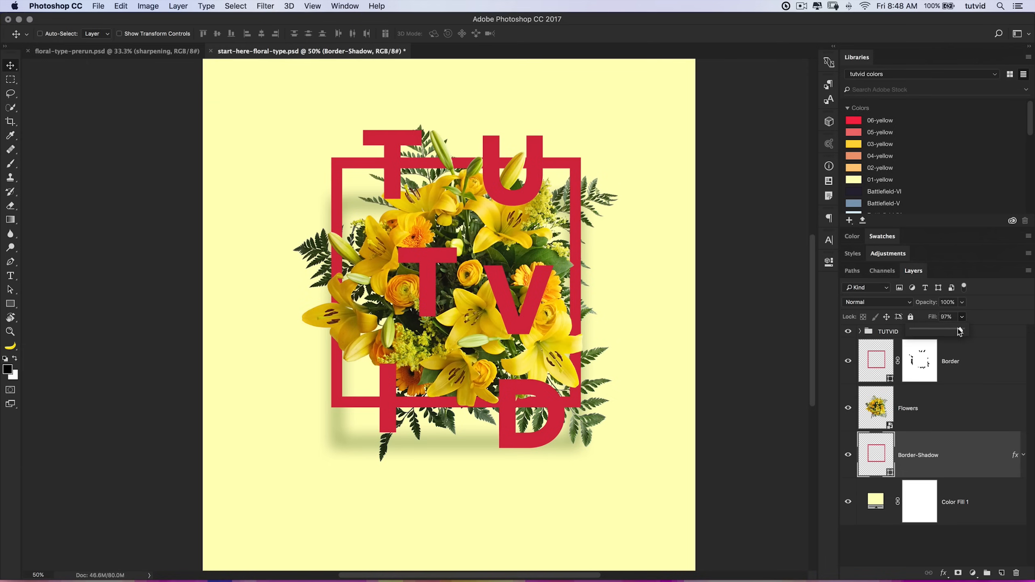
{"action": "left_click", "coordinate": [991, 312]}
{"action": "left_click_drag", "start_coordinate": [930, 305], "coordinate": [1013, 312]}
Copy the Border-Shadow layer style onto the Flowers layer and set the Flowers layer's fill to 100%.
{"action": "right_click", "coordinate": [991, 450]}
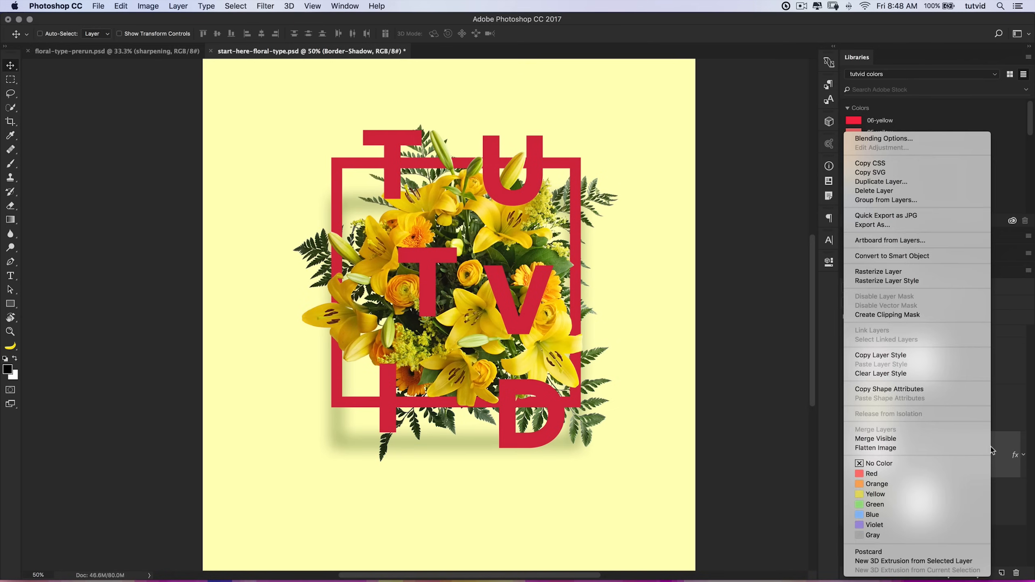
{"action": "left_click", "coordinate": [880, 355]}
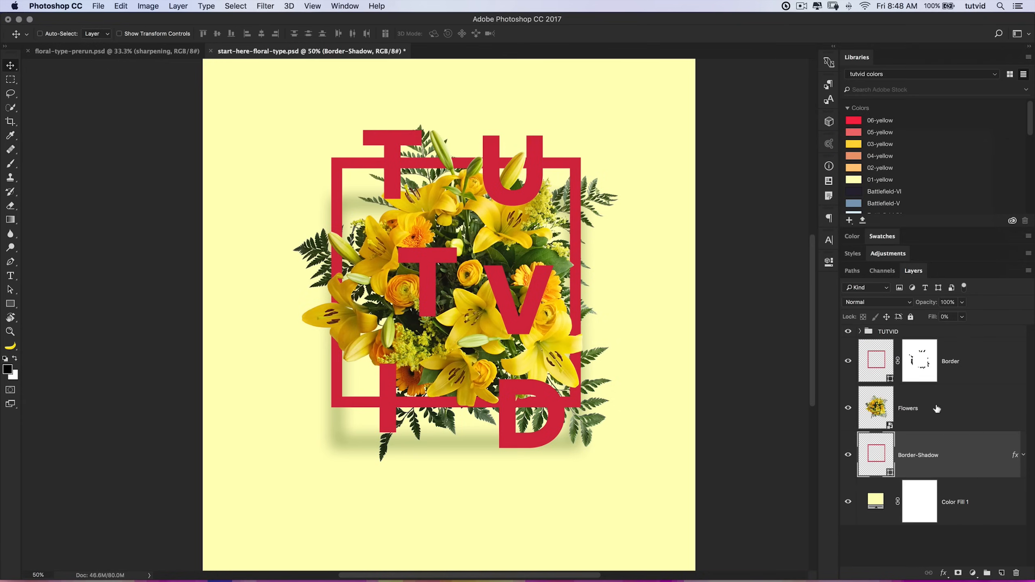
{"action": "left_click", "coordinate": [959, 402]}
{"action": "right_click", "coordinate": [959, 402]}
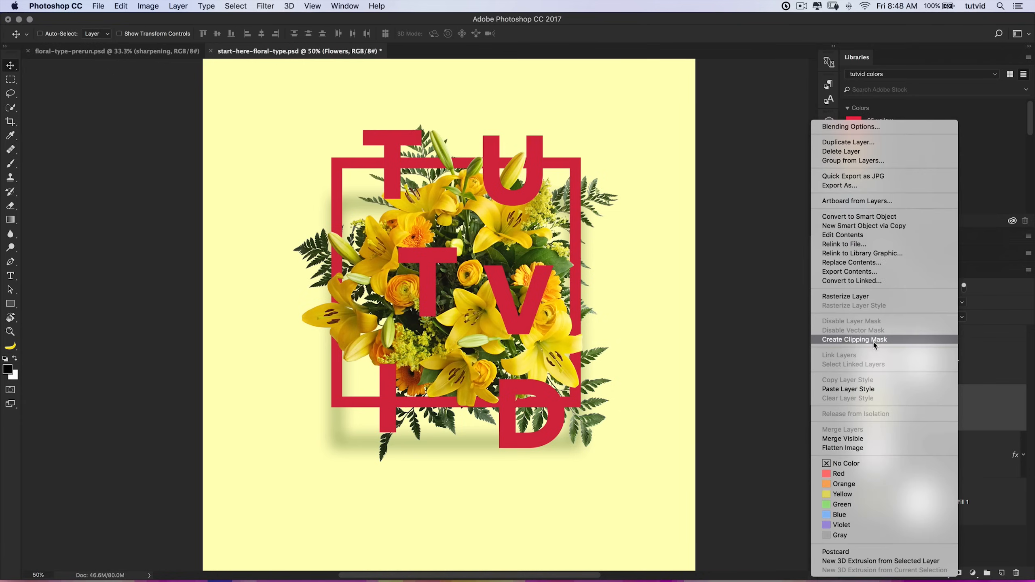
{"action": "left_click", "coordinate": [870, 391]}
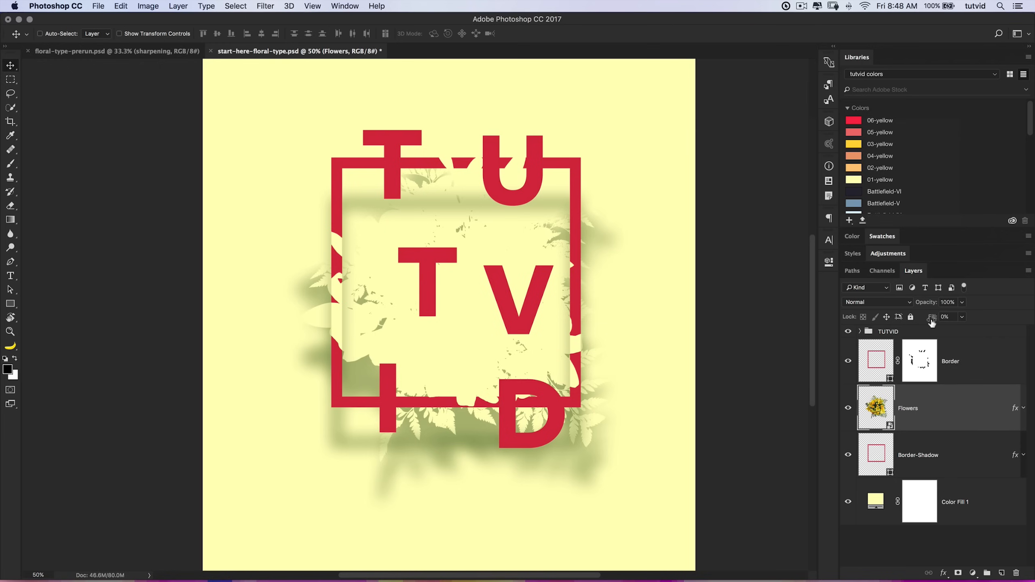
{"action": "left_click", "coordinate": [962, 318]}
Compare the bouquet with and without its shadow by toggling the Flowers layer's effects off and on.
{"action": "left_click", "coordinate": [1023, 408]}
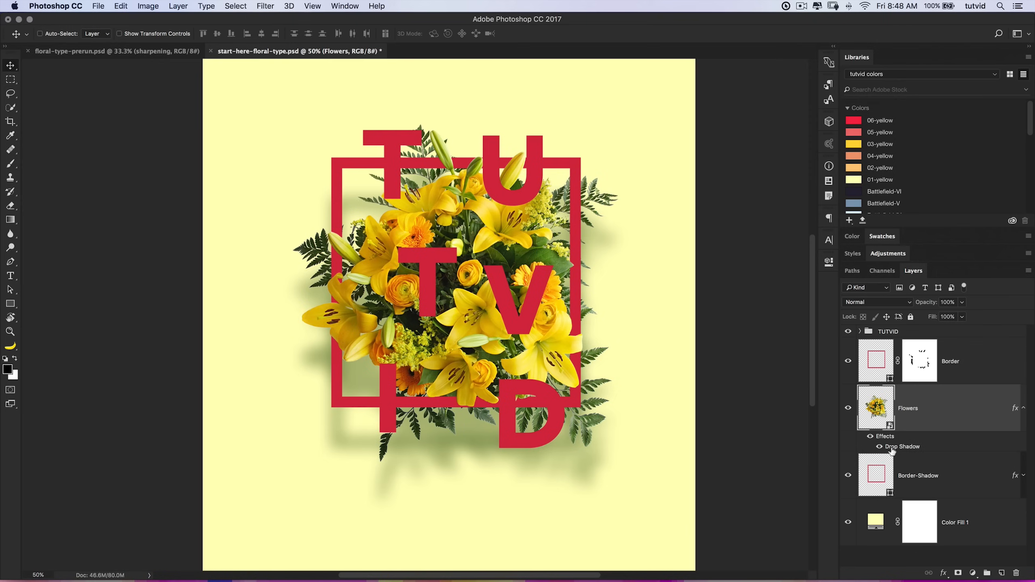
{"action": "left_click", "coordinate": [870, 437]}
{"action": "left_click", "coordinate": [871, 436]}
{"action": "left_click", "coordinate": [870, 436]}
{"action": "left_click", "coordinate": [870, 436]}
{"action": "left_click", "coordinate": [1023, 408]}
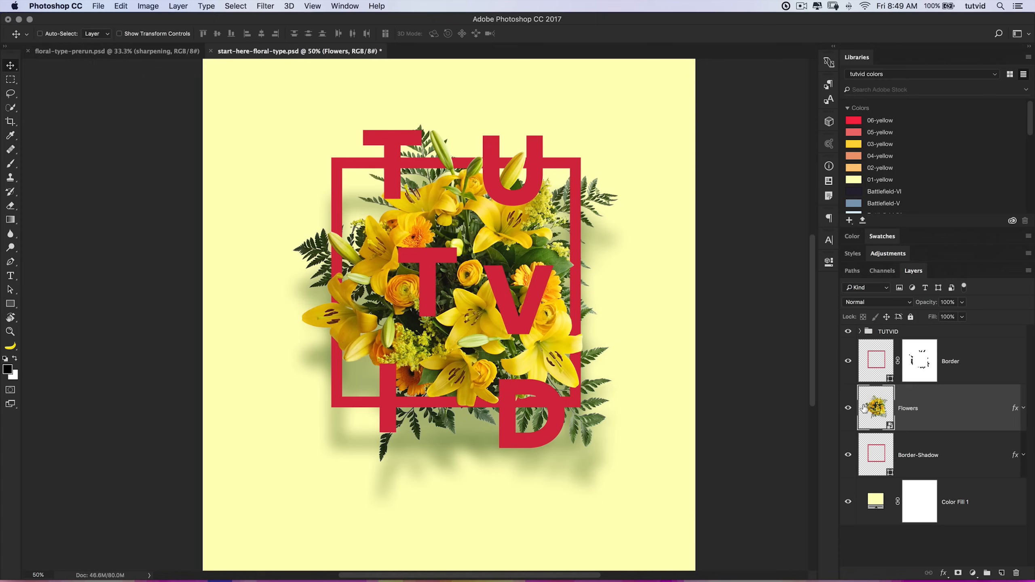
Create a new empty layer directly above the Border layer and name it Flower-Shadows.
{"action": "left_click", "coordinate": [874, 353]}
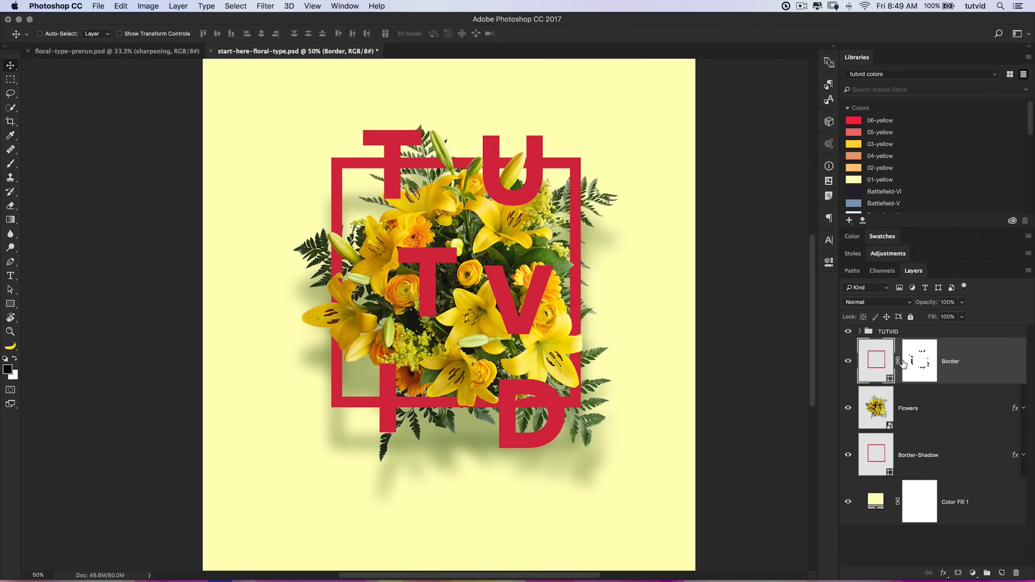
{"action": "left_click", "coordinate": [1003, 573]}
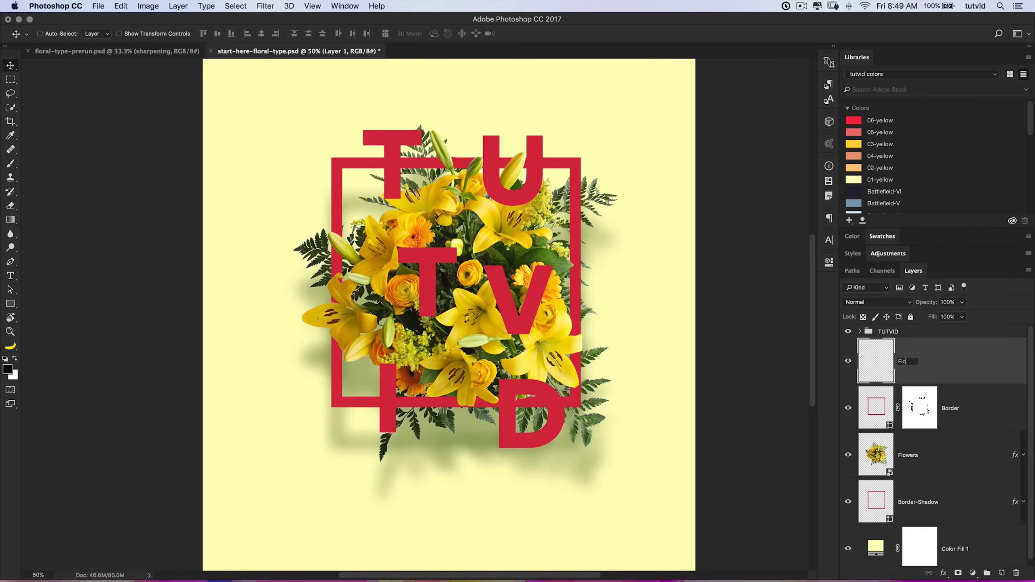
{"action": "type", "text": "ows"}
{"action": "key", "text": "Return"}
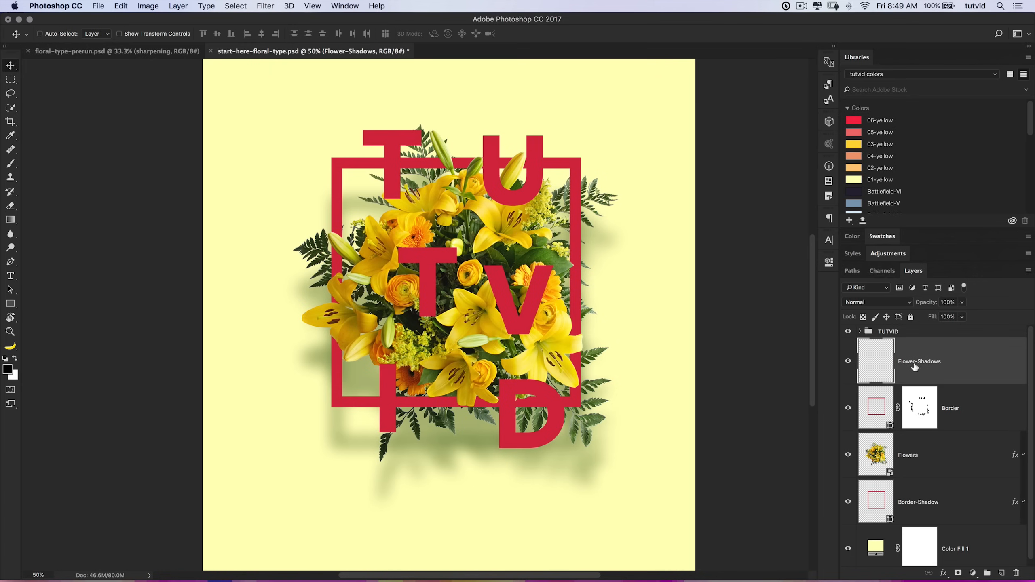
Examine at 200% zoom where the flowers overlap the border and the letters.
{"action": "key", "text": "z"}
{"action": "left_click", "coordinate": [339, 261]}
{"action": "left_click", "coordinate": [339, 261]}
{"action": "left_click", "coordinate": [339, 248]}
{"action": "left_click_drag", "start_coordinate": [350, 221], "coordinate": [378, 250]}
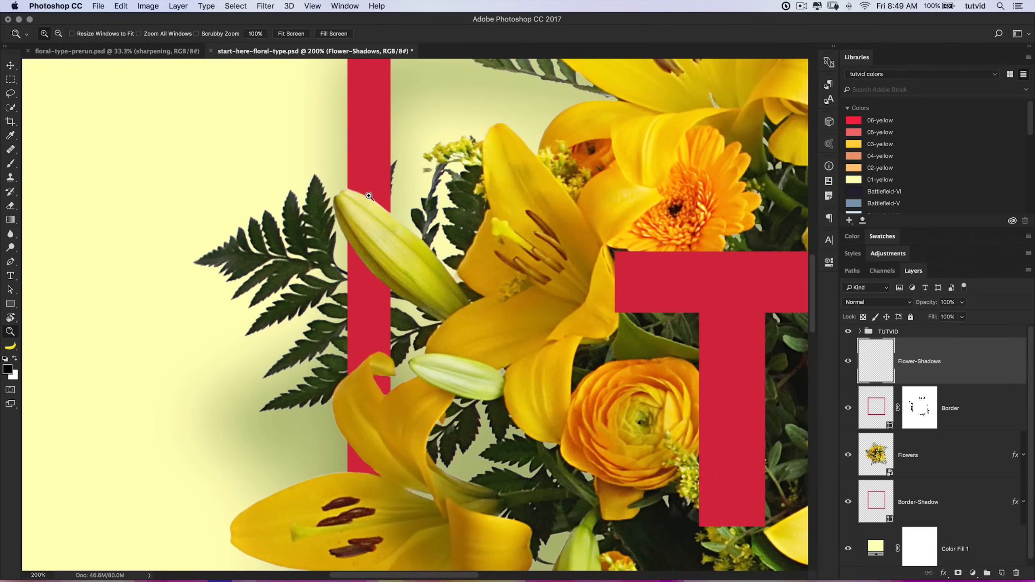
{"action": "left_click_drag", "start_coordinate": [375, 306], "coordinate": [376, 163]}
{"action": "left_click_drag", "start_coordinate": [344, 446], "coordinate": [311, 441]}
{"action": "left_click_drag", "start_coordinate": [740, 104], "coordinate": [382, 250]}
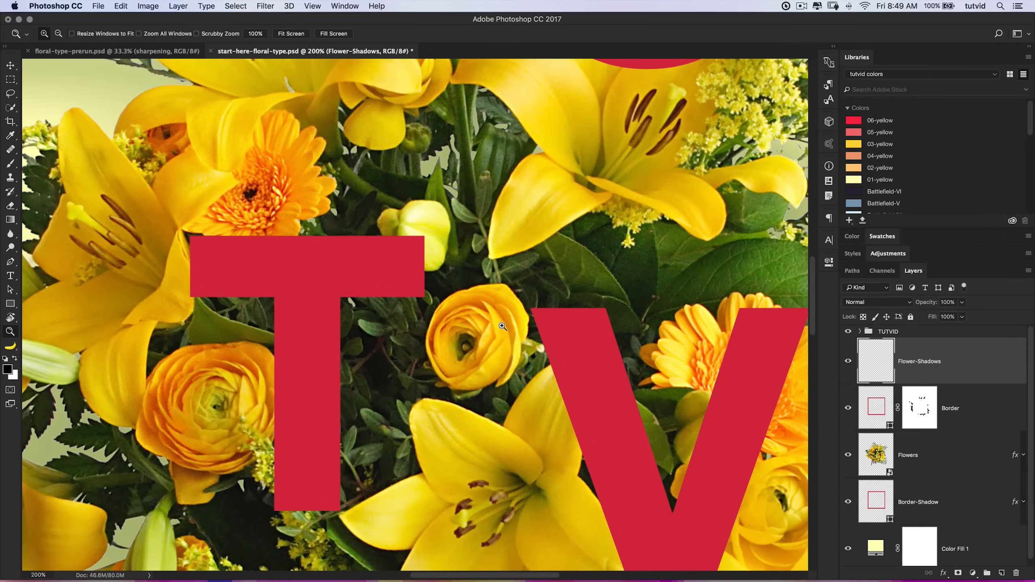
{"action": "key", "text": "b"}
{"action": "mouse_move", "coordinate": [70, 288]}
{"action": "left_mouse_down"}
{"action": "mouse_move", "coordinate": [499, 301]}
{"action": "mouse_move", "coordinate": [502, 372]}
{"action": "left_mouse_up"}
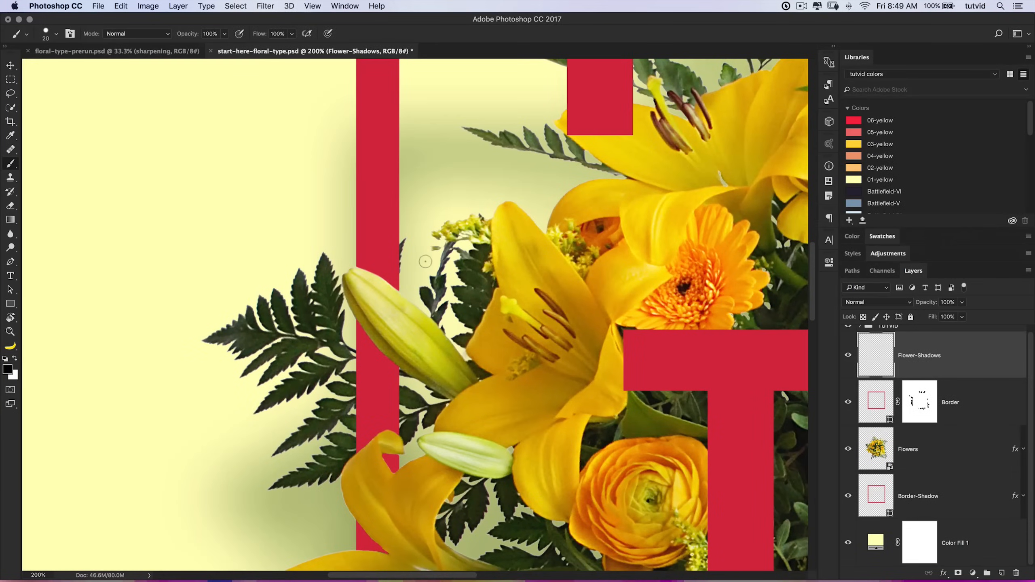
Rotate the canvas view to about -114° and set up a soft 76 px brush with 0% hardness and 22% opacity.
{"action": "key", "text": "r"}
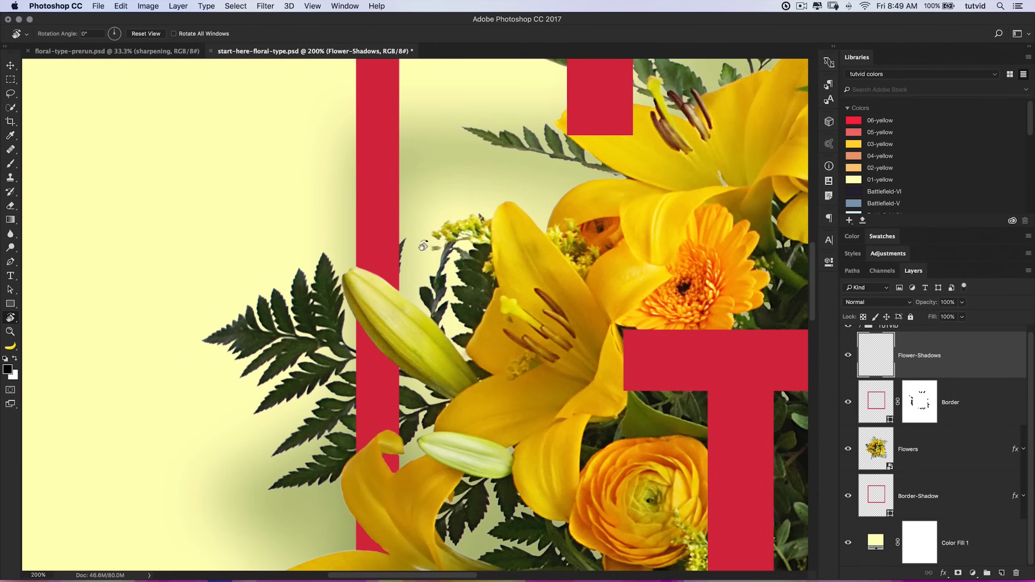
{"action": "left_click_drag", "start_coordinate": [449, 246], "coordinate": [438, 305]}
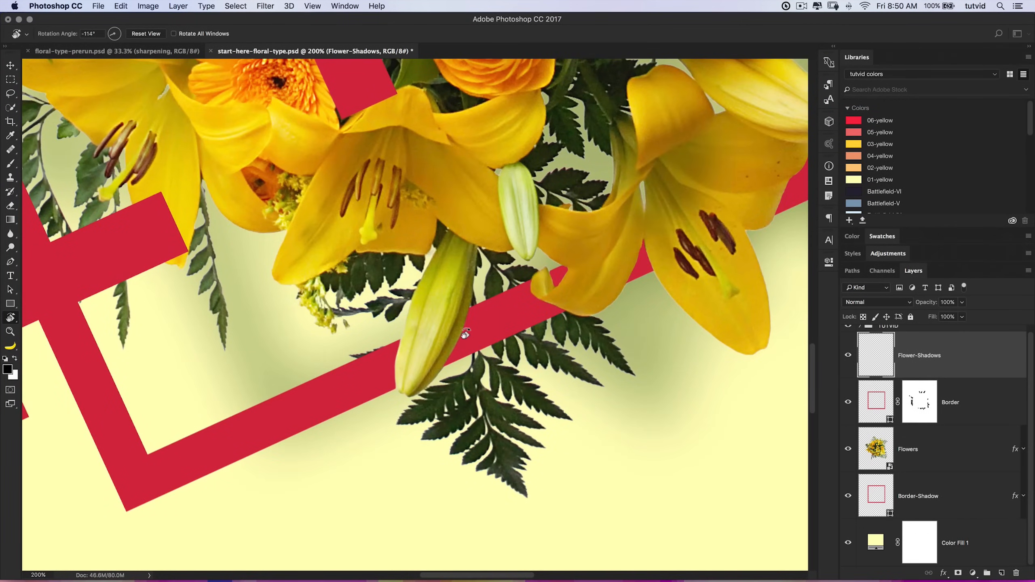
{"action": "key", "text": "b"}
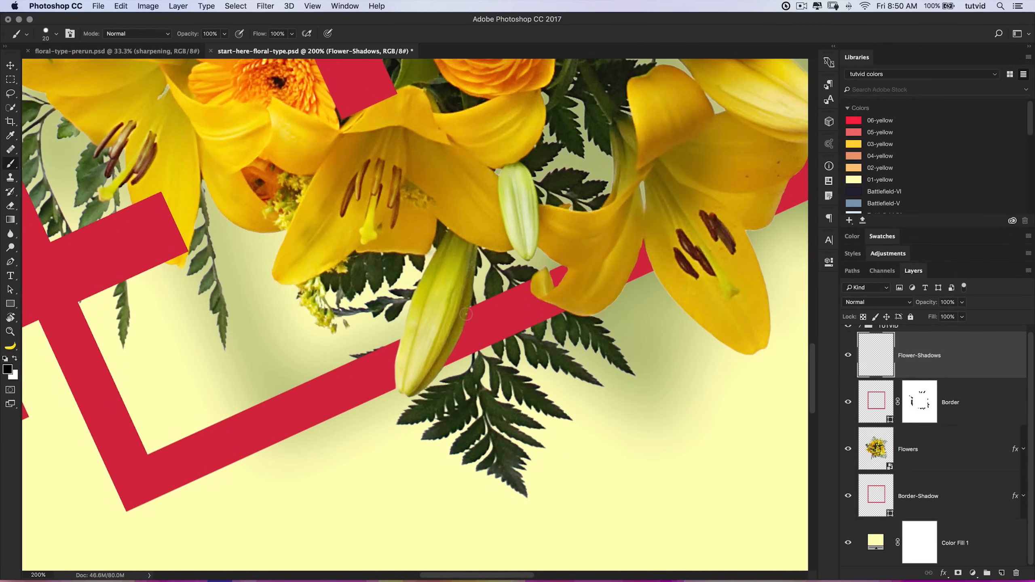
{"action": "right_click", "coordinate": [465, 284]}
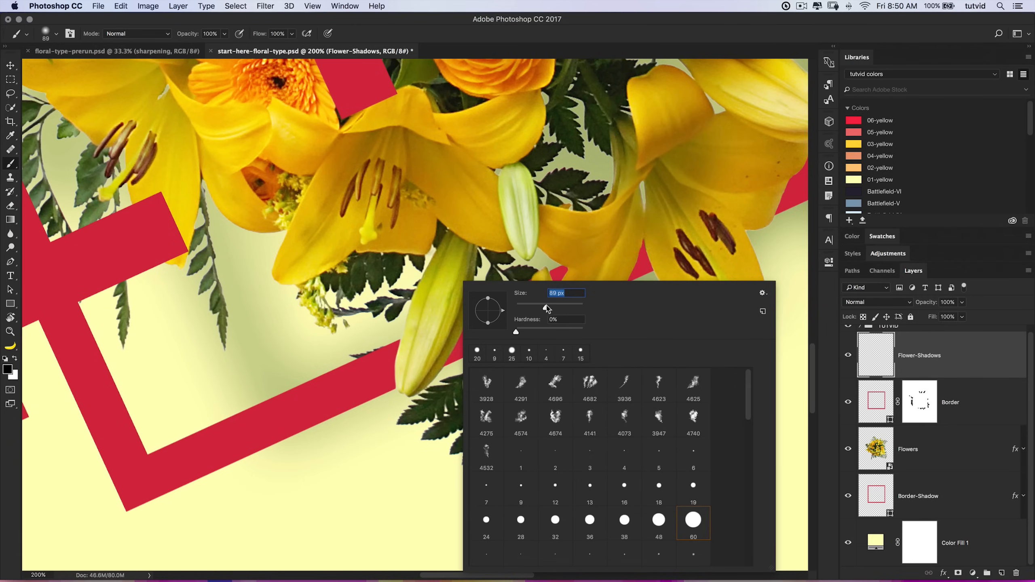
{"action": "left_click_drag", "start_coordinate": [542, 308], "coordinate": [541, 309]}
{"action": "left_click", "coordinate": [224, 33]}
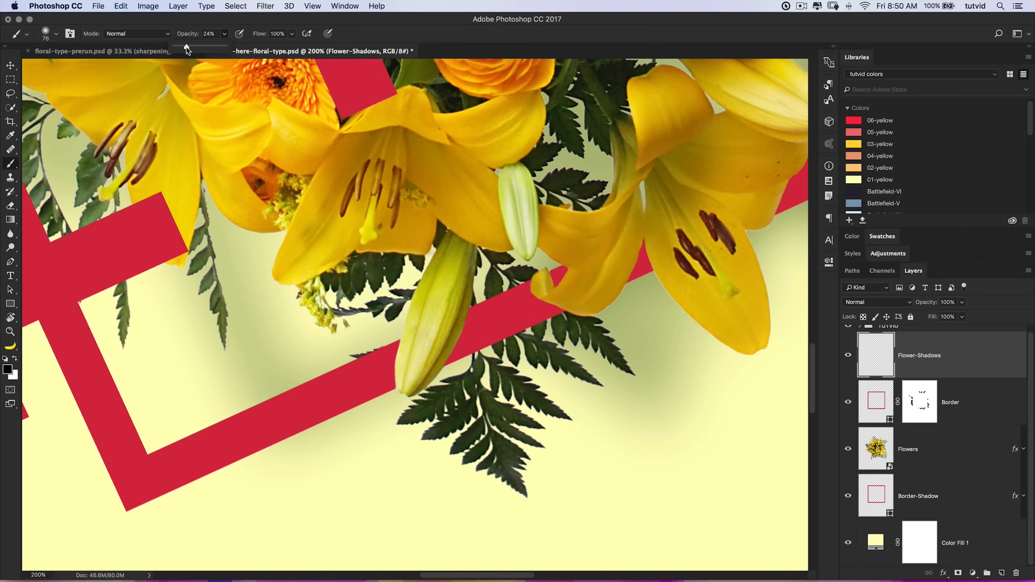
{"action": "left_click", "coordinate": [376, 37]}
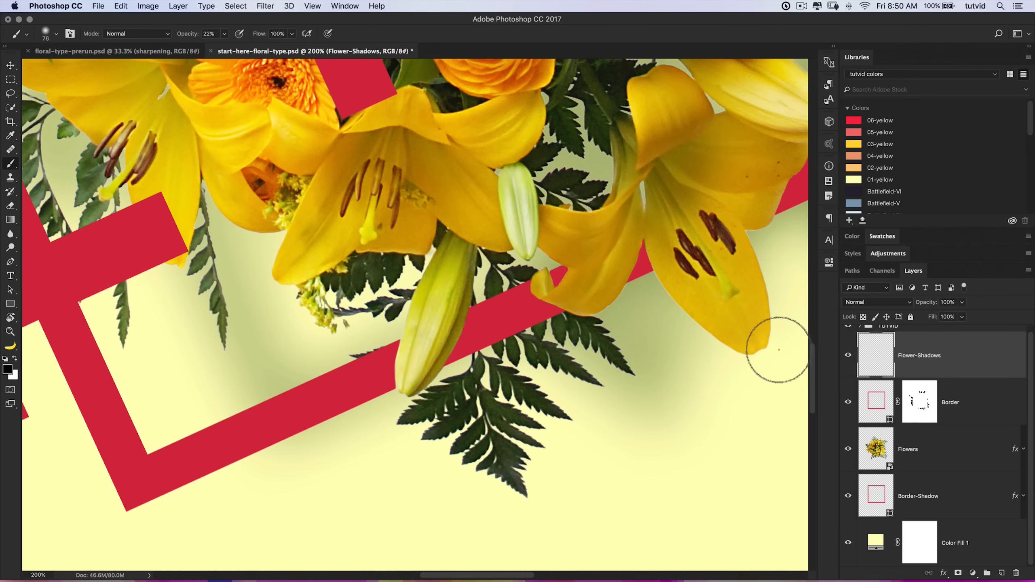
Paint soft black shadows on Flower-Shadows along both sides of the lily bud crossing the border, adjusting the brush size to fit.
{"action": "key", "text": "bracketleft"}
{"action": "key", "text": "bracketleft"}
{"action": "key", "text": "bracketleft"}
{"action": "key", "text": "bracketleft"}
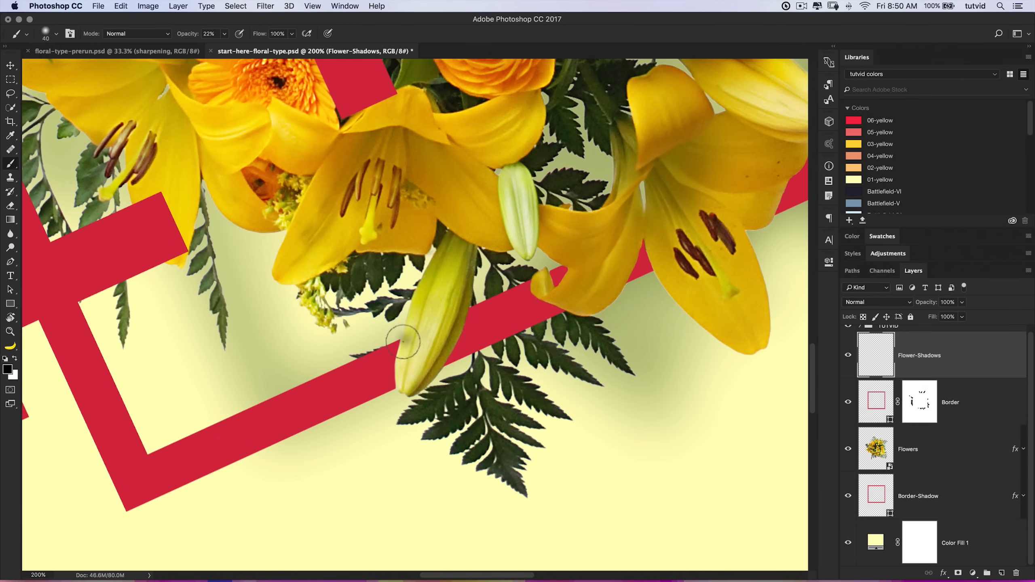
{"action": "mouse_move", "coordinate": [401, 349]}
{"action": "left_mouse_down"}
{"action": "mouse_move", "coordinate": [396, 399]}
{"action": "mouse_move", "coordinate": [388, 389]}
{"action": "left_mouse_up"}
{"action": "key", "text": "bracketright"}
{"action": "key", "text": "bracketright"}
{"action": "left_click_drag", "start_coordinate": [407, 344], "coordinate": [404, 373]}
{"action": "mouse_move", "coordinate": [458, 320]}
{"action": "left_mouse_down"}
{"action": "mouse_move", "coordinate": [446, 363]}
{"action": "mouse_move", "coordinate": [429, 369]}
{"action": "mouse_move", "coordinate": [437, 376]}
{"action": "left_mouse_up"}
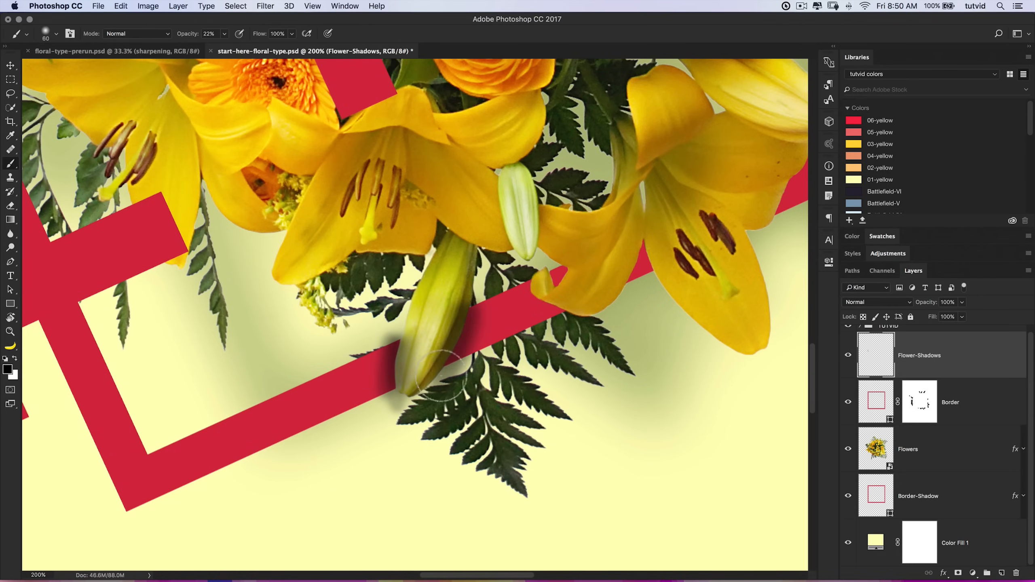
Deepen the soft shadow on Flower-Shadows where the side of the lily bud meets the border.
{"action": "key", "text": "bracketright"}
{"action": "left_click_drag", "start_coordinate": [470, 317], "coordinate": [454, 355]}
{"action": "key", "text": "bracketleft"}
{"action": "key", "text": "bracketleft"}
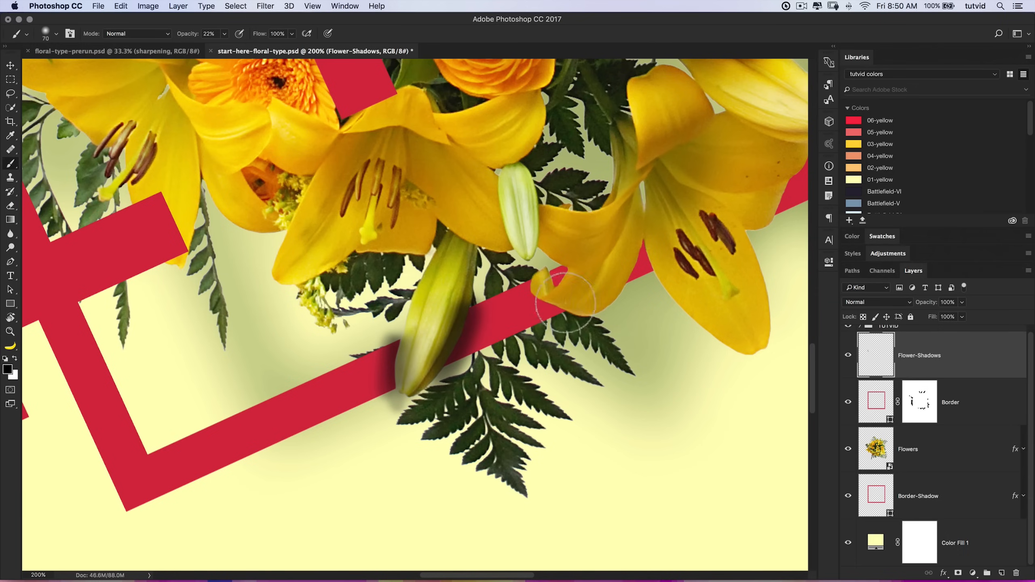
Paint soft black shadows around the curled petal of the neighbouring lily where it crosses the border, adjusting the brush size to fit.
{"action": "mouse_move", "coordinate": [556, 276]}
{"action": "left_mouse_down"}
{"action": "mouse_move", "coordinate": [575, 262]}
{"action": "mouse_move", "coordinate": [536, 308]}
{"action": "mouse_move", "coordinate": [527, 287]}
{"action": "mouse_move", "coordinate": [536, 302]}
{"action": "mouse_move", "coordinate": [582, 309]}
{"action": "left_mouse_up"}
{"action": "key", "text": "bracketright"}
{"action": "key", "text": "bracketright"}
{"action": "key", "text": "bracketright"}
{"action": "left_click_drag", "start_coordinate": [526, 291], "coordinate": [579, 314]}
{"action": "key", "text": "bracketleft"}
{"action": "key", "text": "bracketleft"}
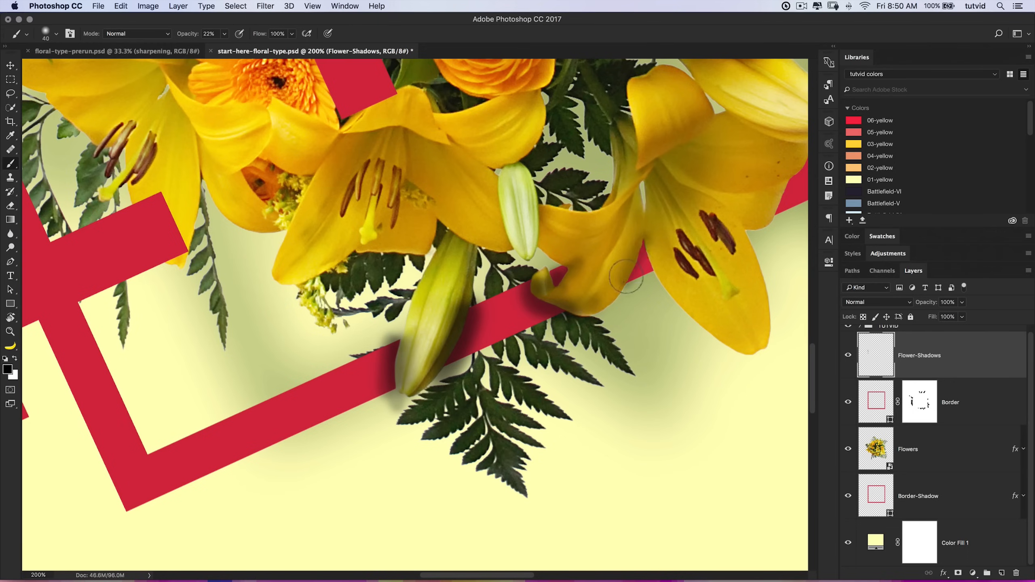
{"action": "mouse_move", "coordinate": [663, 255]}
{"action": "left_mouse_down"}
{"action": "mouse_move", "coordinate": [498, 314]}
{"action": "mouse_move", "coordinate": [601, 262]}
{"action": "mouse_move", "coordinate": [527, 301]}
{"action": "mouse_move", "coordinate": [573, 280]}
{"action": "left_mouse_up"}
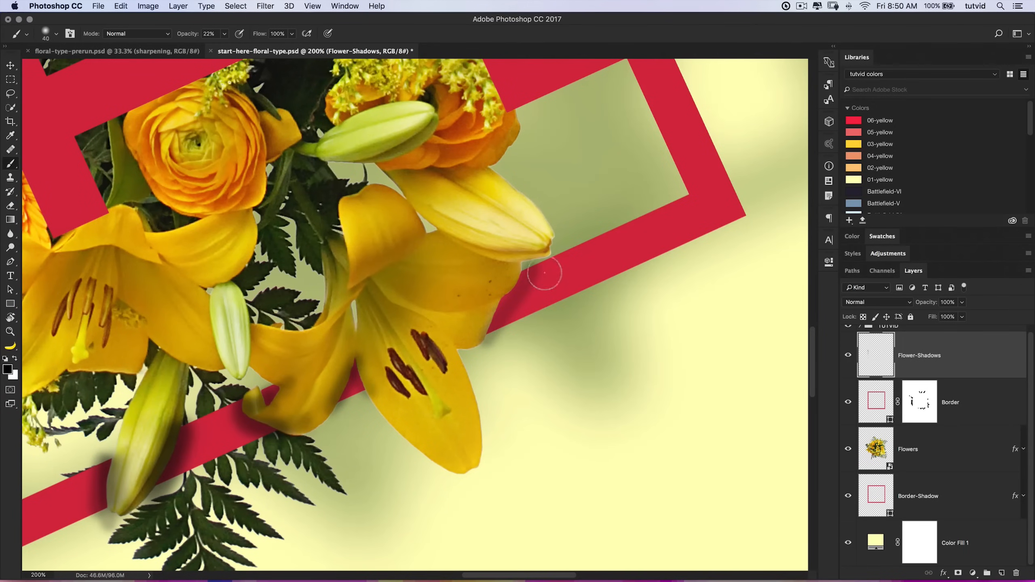
Paint shadows at the border along the large lily's petal edge and beneath the tip of the closed yellow bud, redoing the stroke at the tip.
{"action": "key", "text": "bracketright"}
{"action": "key", "text": "bracketright"}
{"action": "key", "text": "bracketleft"}
{"action": "mouse_move", "coordinate": [514, 285]}
{"action": "left_mouse_down"}
{"action": "mouse_move", "coordinate": [488, 346]}
{"action": "mouse_move", "coordinate": [512, 290]}
{"action": "mouse_move", "coordinate": [486, 333]}
{"action": "mouse_move", "coordinate": [506, 300]}
{"action": "mouse_move", "coordinate": [492, 327]}
{"action": "mouse_move", "coordinate": [489, 310]}
{"action": "mouse_move", "coordinate": [524, 268]}
{"action": "mouse_move", "coordinate": [531, 299]}
{"action": "mouse_move", "coordinate": [517, 275]}
{"action": "left_mouse_up"}
{"action": "key", "text": "bracketright"}
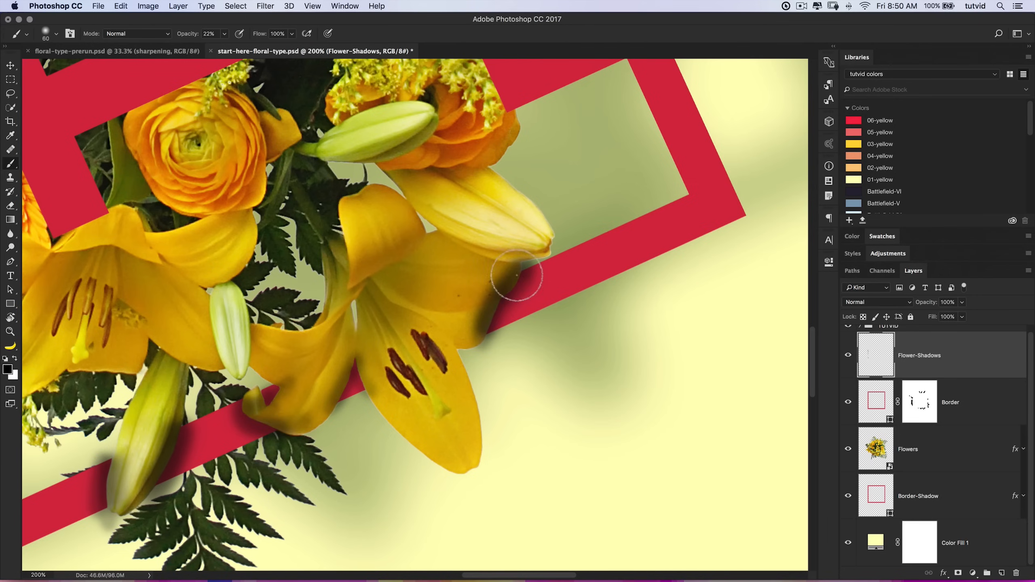
{"action": "key", "text": "bracketleft"}
{"action": "key", "text": "bracketleft"}
{"action": "left_click_drag", "start_coordinate": [537, 264], "coordinate": [569, 232]}
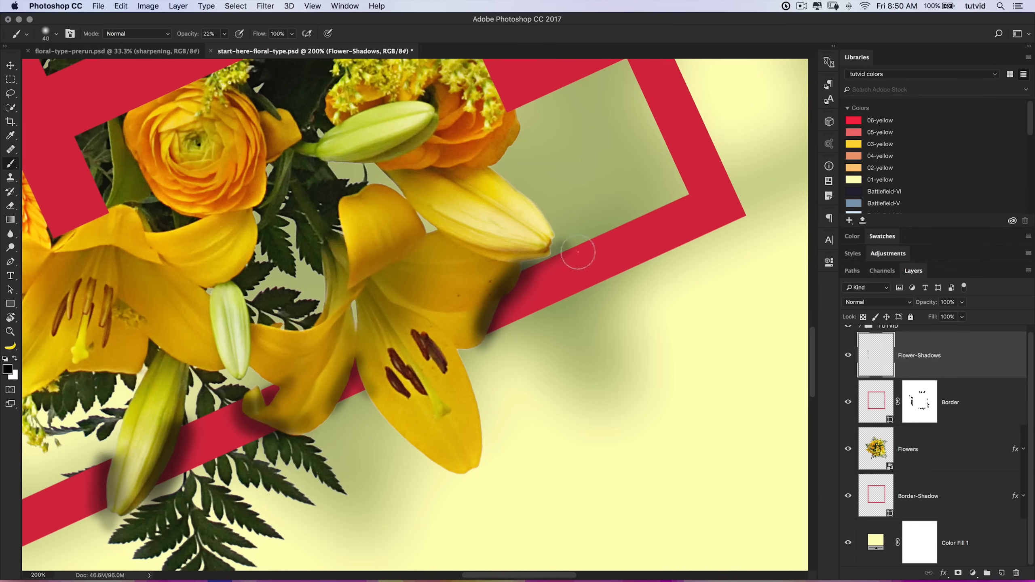
{"action": "key", "text": "super+z"}
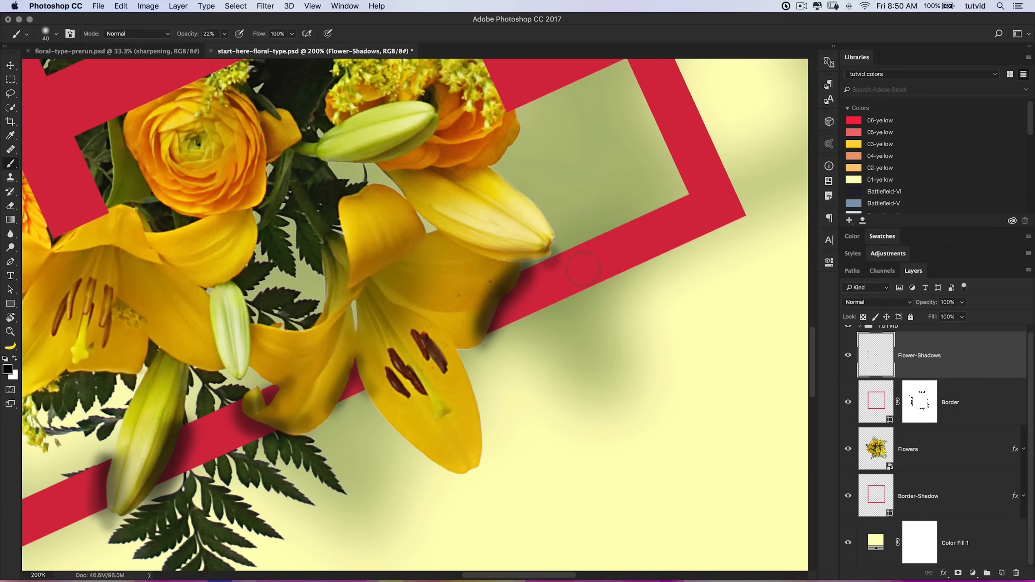
{"action": "left_click", "coordinate": [549, 259]}
{"action": "left_click_drag", "start_coordinate": [493, 323], "coordinate": [468, 397]}
{"action": "left_click_drag", "start_coordinate": [539, 333], "coordinate": [516, 356]}
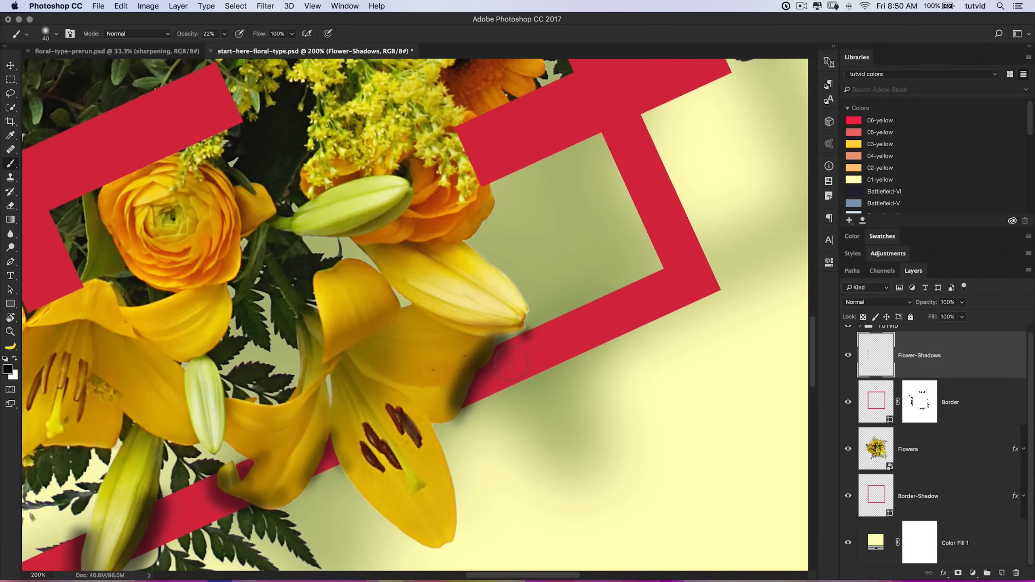
Paint shadows around the lily petals overlapping the border beside the small yellow rose, using a 45 px brush along the upright petal.
{"action": "left_click_drag", "start_coordinate": [495, 294], "coordinate": [389, 497]}
{"action": "left_click_drag", "start_coordinate": [450, 273], "coordinate": [488, 453]}
{"action": "mouse_move", "coordinate": [460, 308]}
{"action": "left_mouse_down"}
{"action": "mouse_move", "coordinate": [442, 325]}
{"action": "mouse_move", "coordinate": [454, 351]}
{"action": "mouse_move", "coordinate": [436, 320]}
{"action": "mouse_move", "coordinate": [449, 353]}
{"action": "left_mouse_up"}
{"action": "mouse_move", "coordinate": [435, 264]}
{"action": "left_mouse_down"}
{"action": "mouse_move", "coordinate": [459, 319]}
{"action": "mouse_move", "coordinate": [464, 281]}
{"action": "mouse_move", "coordinate": [447, 242]}
{"action": "mouse_move", "coordinate": [460, 282]}
{"action": "mouse_move", "coordinate": [488, 296]}
{"action": "mouse_move", "coordinate": [440, 232]}
{"action": "mouse_move", "coordinate": [403, 230]}
{"action": "mouse_move", "coordinate": [462, 229]}
{"action": "mouse_move", "coordinate": [444, 230]}
{"action": "mouse_move", "coordinate": [456, 316]}
{"action": "mouse_move", "coordinate": [495, 316]}
{"action": "mouse_move", "coordinate": [432, 300]}
{"action": "mouse_move", "coordinate": [465, 261]}
{"action": "left_mouse_up"}
{"action": "key", "text": "bracketright"}
{"action": "key", "text": "bracketright"}
{"action": "key", "text": "bracketright"}
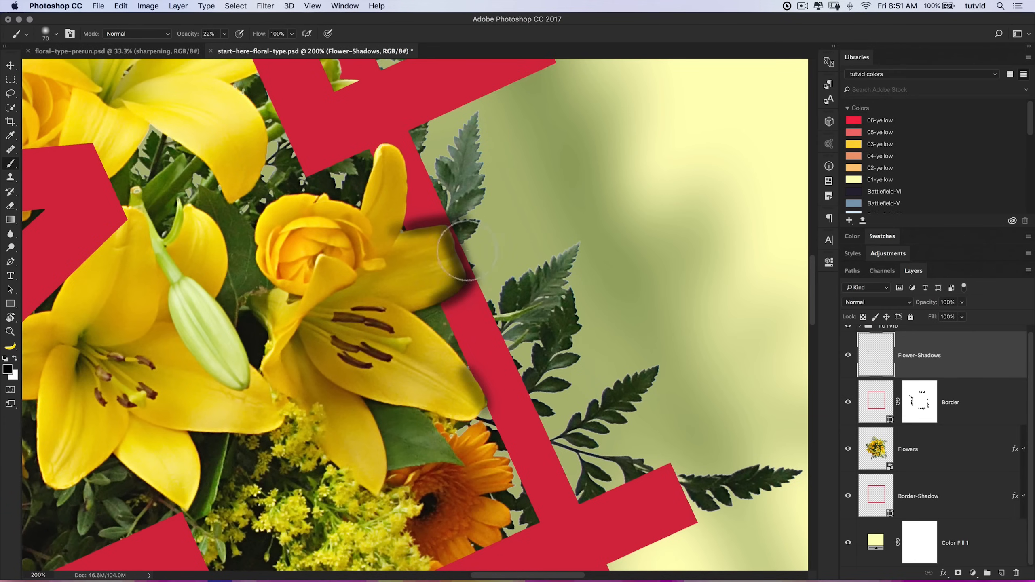
{"action": "key", "text": "bracketleft"}
{"action": "key", "text": "bracketleft"}
{"action": "key", "text": "bracketleft"}
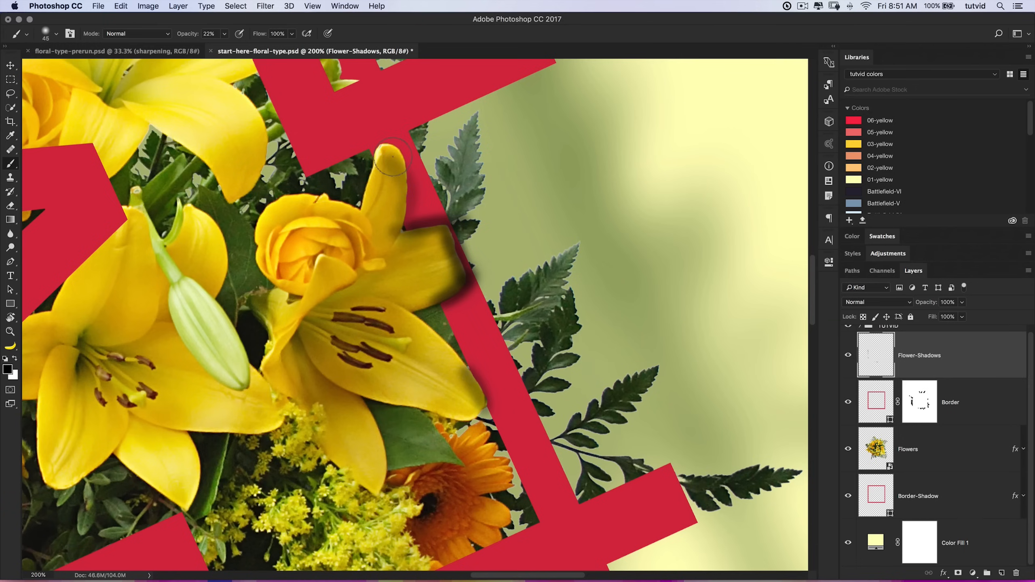
{"action": "mouse_move", "coordinate": [396, 157]}
{"action": "left_mouse_down"}
{"action": "mouse_move", "coordinate": [407, 189]}
{"action": "mouse_move", "coordinate": [401, 243]}
{"action": "left_mouse_up"}
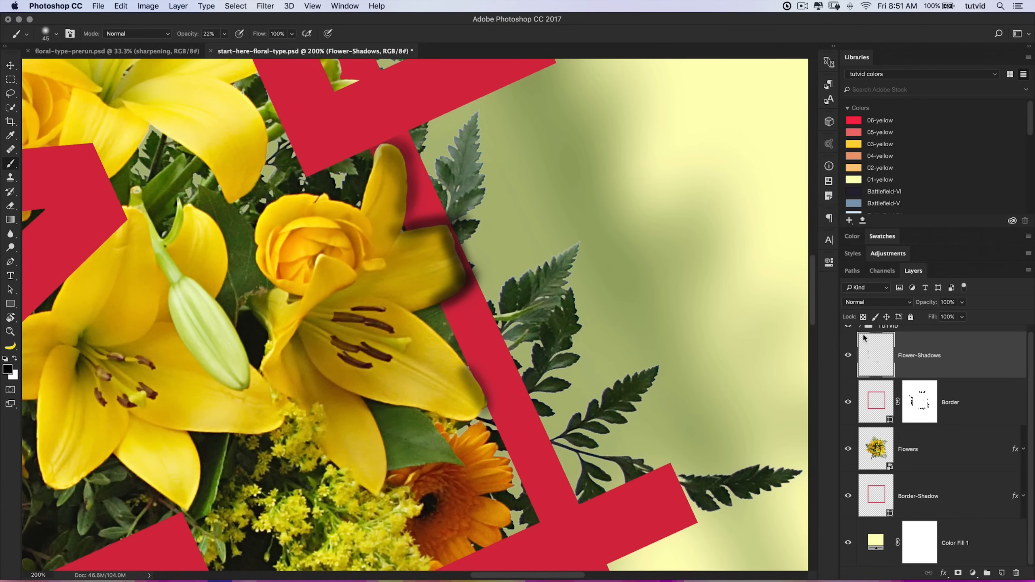
Hide the TUTVID lettering group and extend the border shadow along the upright lily petal.
{"action": "left_click", "coordinate": [848, 329]}
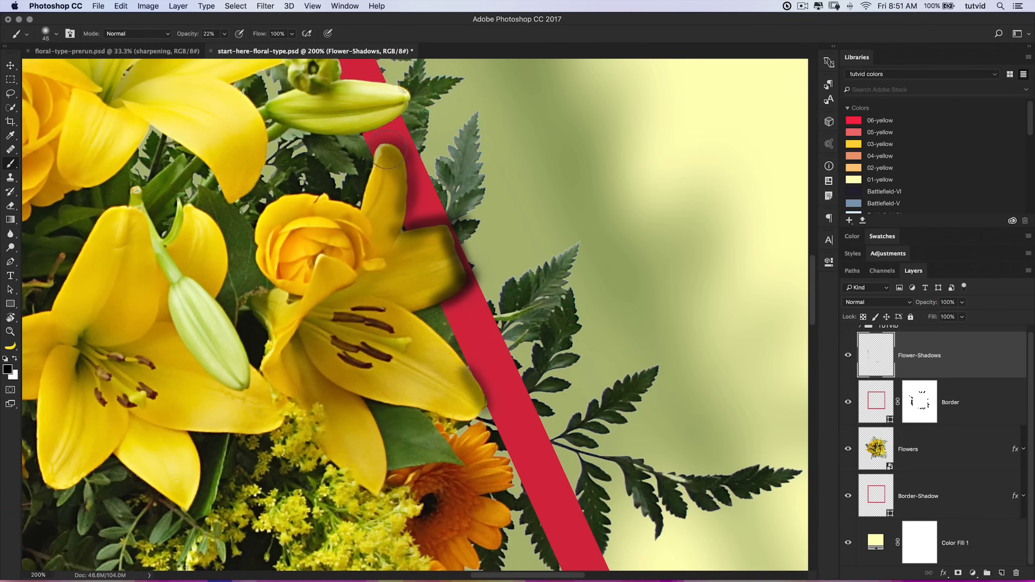
{"action": "mouse_move", "coordinate": [381, 150]}
{"action": "left_mouse_down"}
{"action": "mouse_move", "coordinate": [394, 247]}
{"action": "mouse_move", "coordinate": [386, 285]}
{"action": "mouse_move", "coordinate": [386, 225]}
{"action": "left_mouse_up"}
{"action": "scroll", "coordinate": [367, 245], "scroll_direction": "up", "scroll_amount": 3}
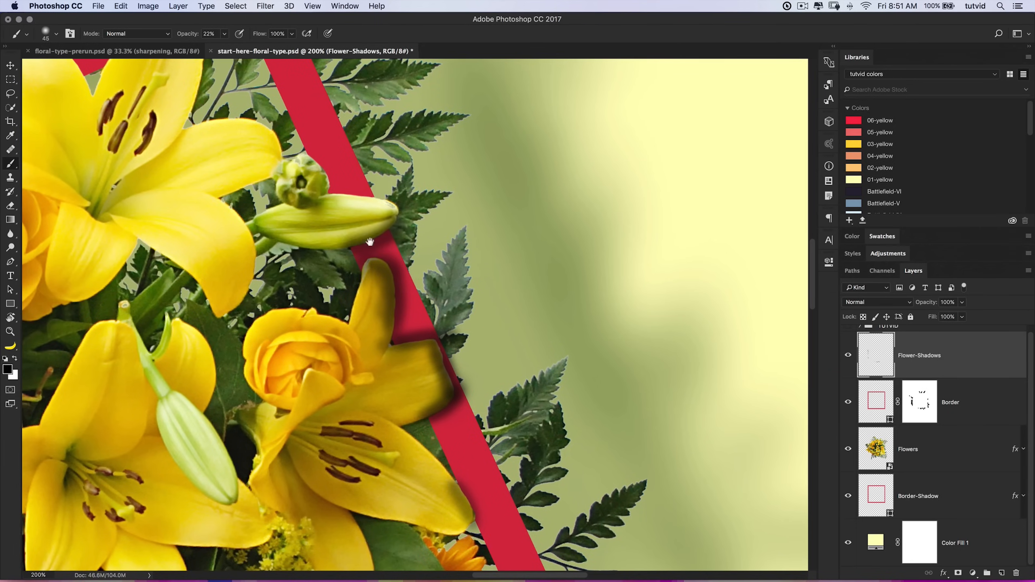
Paint soft shadows along both sides of the green lily bud that crosses the border above the upright petal.
{"action": "scroll", "coordinate": [379, 220], "scroll_direction": "up", "scroll_amount": 2}
{"action": "left_click_drag", "start_coordinate": [371, 227], "coordinate": [423, 239]}
{"action": "mouse_move", "coordinate": [363, 227]}
{"action": "left_mouse_down"}
{"action": "mouse_move", "coordinate": [424, 235]}
{"action": "mouse_move", "coordinate": [393, 230]}
{"action": "mouse_move", "coordinate": [406, 249]}
{"action": "left_mouse_up"}
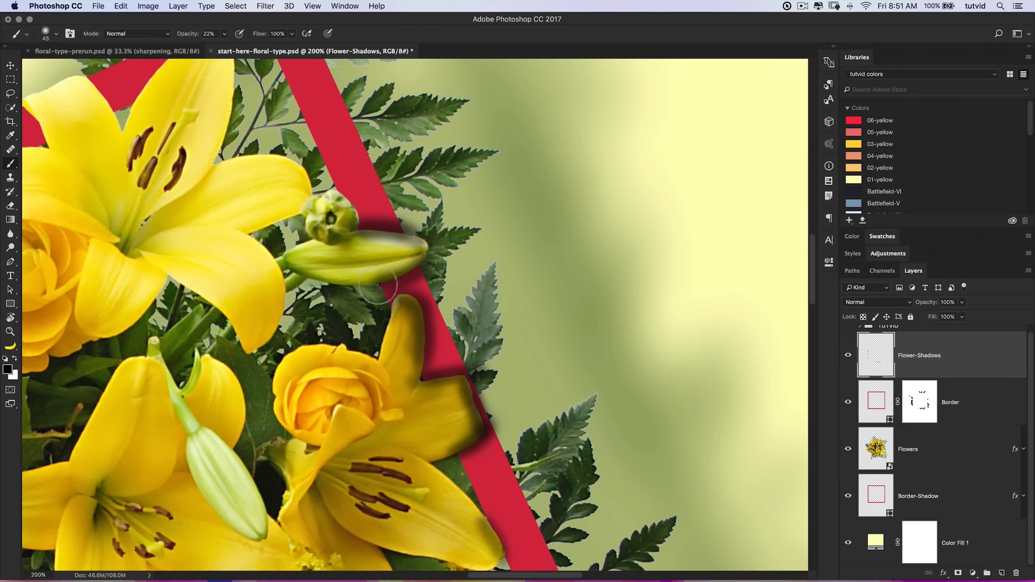
{"action": "left_click_drag", "start_coordinate": [378, 285], "coordinate": [422, 239]}
{"action": "scroll", "coordinate": [412, 242], "scroll_direction": "up", "scroll_amount": 1}
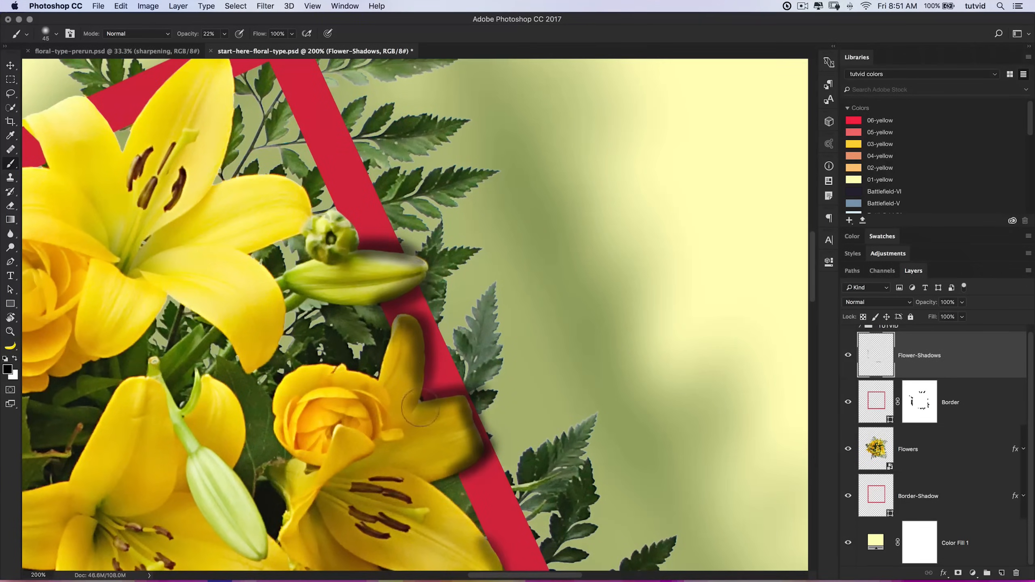
Paint shadows around the two lily petals crossing the border near its corner, including the gap between them, adjusting the brush size to fit.
{"action": "left_click_drag", "start_coordinate": [362, 333], "coordinate": [448, 453]}
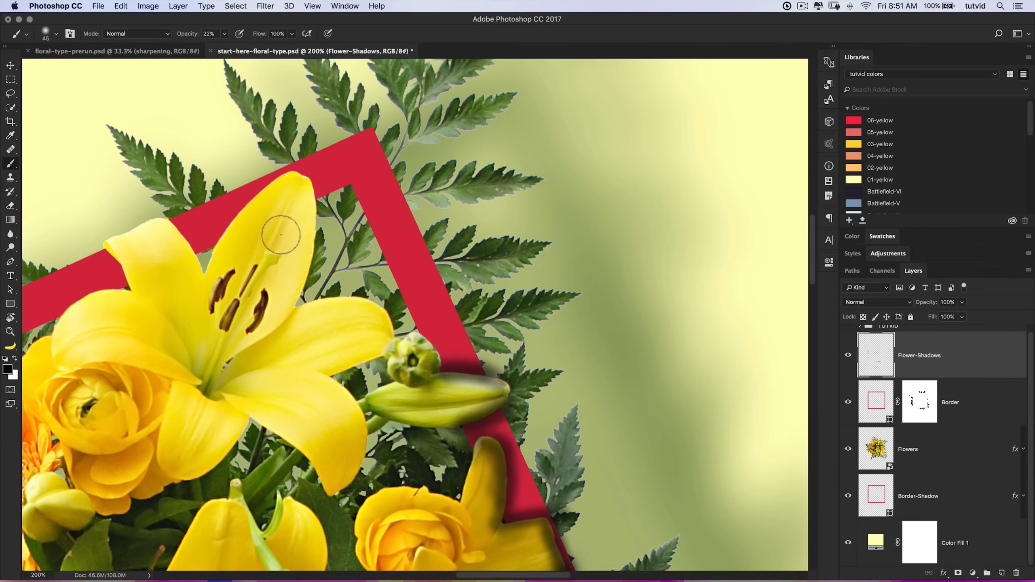
{"action": "mouse_move", "coordinate": [289, 205]}
{"action": "left_mouse_down"}
{"action": "mouse_move", "coordinate": [312, 291]}
{"action": "mouse_move", "coordinate": [329, 250]}
{"action": "mouse_move", "coordinate": [348, 274]}
{"action": "mouse_move", "coordinate": [342, 259]}
{"action": "mouse_move", "coordinate": [263, 310]}
{"action": "mouse_move", "coordinate": [306, 268]}
{"action": "mouse_move", "coordinate": [248, 340]}
{"action": "mouse_move", "coordinate": [323, 254]}
{"action": "mouse_move", "coordinate": [255, 315]}
{"action": "mouse_move", "coordinate": [286, 272]}
{"action": "mouse_move", "coordinate": [314, 256]}
{"action": "left_mouse_up"}
{"action": "key", "text": "]"}
{"action": "key", "text": "]"}
{"action": "key", "text": "]"}
{"action": "mouse_move", "coordinate": [260, 310]}
{"action": "left_mouse_down"}
{"action": "mouse_move", "coordinate": [320, 240]}
{"action": "mouse_move", "coordinate": [341, 292]}
{"action": "mouse_move", "coordinate": [319, 253]}
{"action": "left_mouse_up"}
{"action": "key", "text": "["}
{"action": "key", "text": "["}
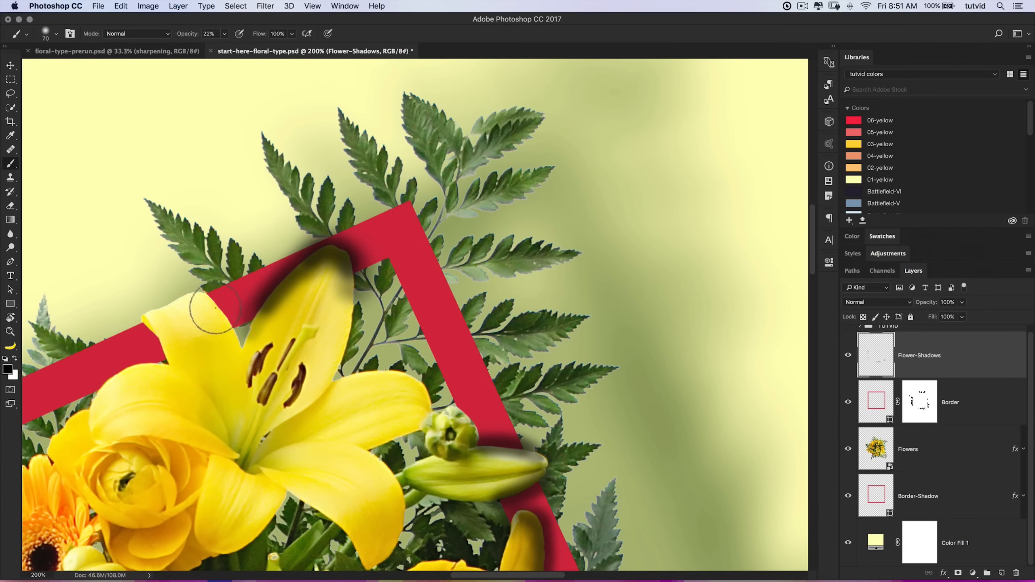
{"action": "mouse_move", "coordinate": [213, 302]}
{"action": "left_mouse_down"}
{"action": "mouse_move", "coordinate": [236, 347]}
{"action": "mouse_move", "coordinate": [191, 306]}
{"action": "mouse_move", "coordinate": [351, 298]}
{"action": "mouse_move", "coordinate": [325, 332]}
{"action": "mouse_move", "coordinate": [318, 363]}
{"action": "left_mouse_up"}
{"action": "mouse_move", "coordinate": [273, 301]}
{"action": "left_mouse_down"}
{"action": "mouse_move", "coordinate": [318, 331]}
{"action": "mouse_move", "coordinate": [388, 287]}
{"action": "mouse_move", "coordinate": [424, 284]}
{"action": "left_mouse_up"}
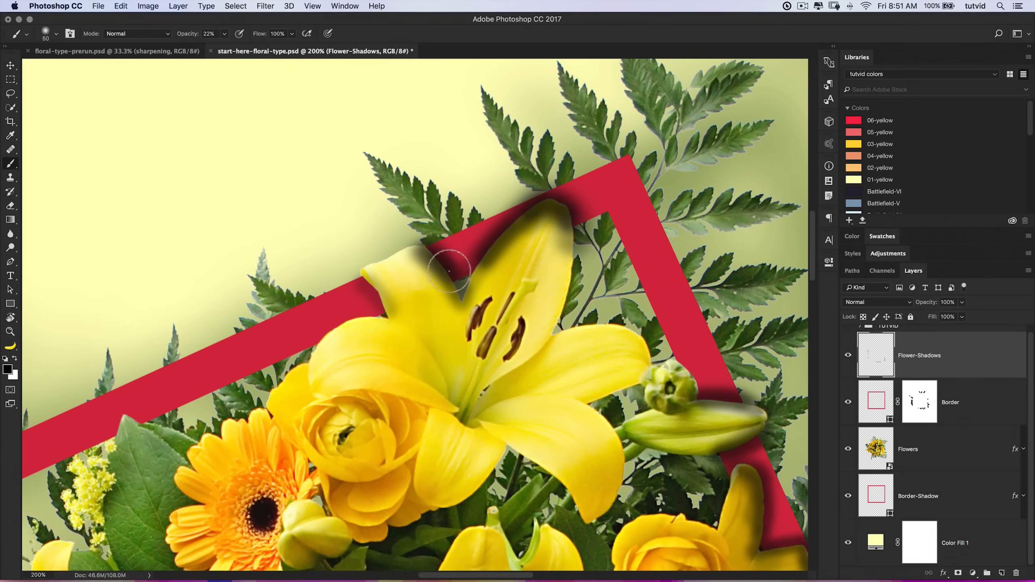
Rotate the canvas view to about 6° and shade the border along the rounded yellow petal edge with a 35 px brush.
{"action": "key", "text": "r"}
{"action": "left_click_drag", "start_coordinate": [483, 252], "coordinate": [465, 436]}
{"action": "mouse_move", "coordinate": [444, 357]}
{"action": "left_mouse_down"}
{"action": "mouse_move", "coordinate": [504, 329]}
{"action": "mouse_move", "coordinate": [476, 344]}
{"action": "left_mouse_up"}
{"action": "key", "text": "b"}
{"action": "key", "text": "bracketleft"}
{"action": "key", "text": "bracketleft"}
{"action": "key", "text": "bracketleft"}
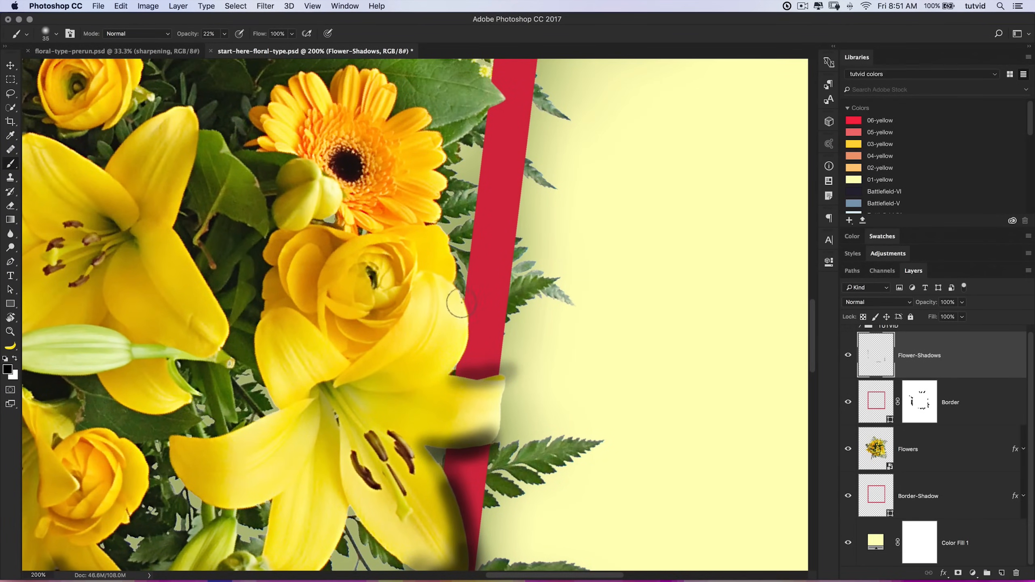
{"action": "mouse_move", "coordinate": [456, 303]}
{"action": "left_mouse_down"}
{"action": "mouse_move", "coordinate": [465, 344]}
{"action": "mouse_move", "coordinate": [439, 371]}
{"action": "left_mouse_up"}
{"action": "mouse_move", "coordinate": [456, 310]}
{"action": "left_mouse_down"}
{"action": "mouse_move", "coordinate": [464, 343]}
{"action": "mouse_move", "coordinate": [444, 379]}
{"action": "left_mouse_up"}
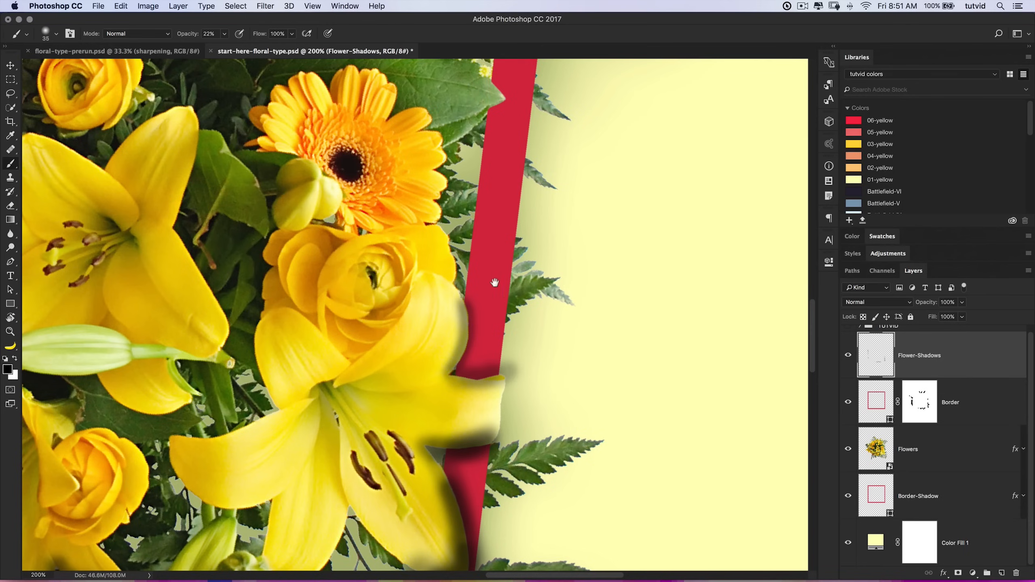
Paint shadows with a 60 px brush around the yellow bud and the two green buds crossing the border's upper edge.
{"action": "left_click_drag", "start_coordinate": [499, 288], "coordinate": [446, 430]}
{"action": "mouse_move", "coordinate": [450, 282]}
{"action": "left_mouse_down"}
{"action": "mouse_move", "coordinate": [462, 260]}
{"action": "mouse_move", "coordinate": [433, 400]}
{"action": "mouse_move", "coordinate": [453, 409]}
{"action": "mouse_move", "coordinate": [472, 493]}
{"action": "mouse_move", "coordinate": [625, 338]}
{"action": "left_mouse_up"}
{"action": "key", "text": "bracketleft"}
{"action": "key", "text": "bracketleft"}
{"action": "key", "text": "bracketleft"}
{"action": "key", "text": "super+z"}
{"action": "key", "text": "bracketright"}
{"action": "key", "text": "bracketright"}
{"action": "key", "text": "bracketright"}
{"action": "key", "text": "bracketright"}
{"action": "key", "text": "bracketright"}
{"action": "key", "text": "bracketright"}
{"action": "mouse_move", "coordinate": [490, 233]}
{"action": "left_mouse_down"}
{"action": "mouse_move", "coordinate": [507, 196]}
{"action": "mouse_move", "coordinate": [477, 259]}
{"action": "mouse_move", "coordinate": [504, 209]}
{"action": "mouse_move", "coordinate": [503, 226]}
{"action": "mouse_move", "coordinate": [448, 244]}
{"action": "mouse_move", "coordinate": [429, 215]}
{"action": "mouse_move", "coordinate": [460, 188]}
{"action": "mouse_move", "coordinate": [421, 229]}
{"action": "mouse_move", "coordinate": [465, 196]}
{"action": "mouse_move", "coordinate": [471, 205]}
{"action": "mouse_move", "coordinate": [428, 226]}
{"action": "mouse_move", "coordinate": [426, 256]}
{"action": "mouse_move", "coordinate": [429, 224]}
{"action": "mouse_move", "coordinate": [460, 190]}
{"action": "left_mouse_up"}
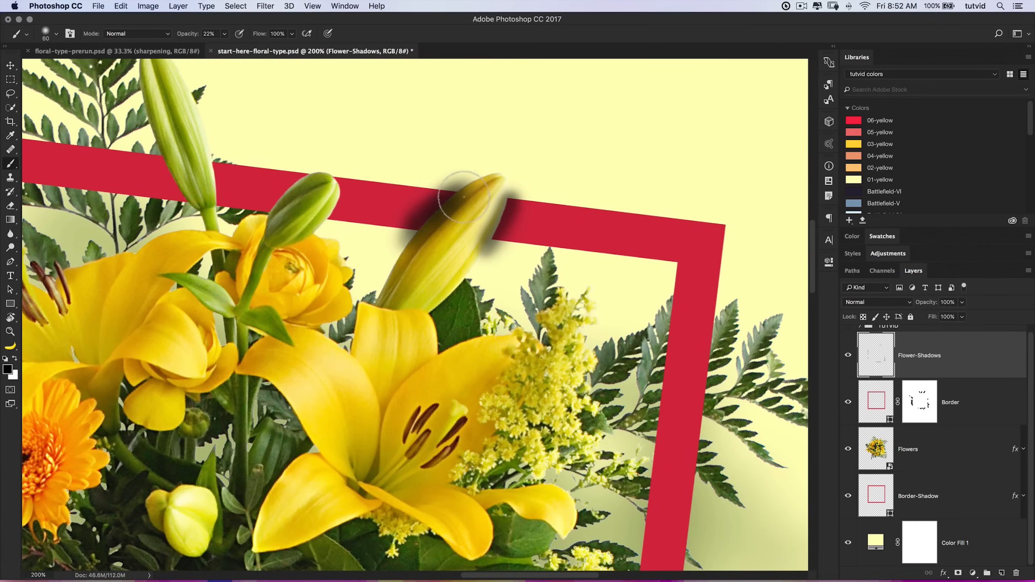
{"action": "mouse_move", "coordinate": [323, 216]}
{"action": "left_mouse_down"}
{"action": "mouse_move", "coordinate": [338, 175]}
{"action": "mouse_move", "coordinate": [309, 233]}
{"action": "mouse_move", "coordinate": [332, 176]}
{"action": "mouse_move", "coordinate": [319, 231]}
{"action": "mouse_move", "coordinate": [329, 191]}
{"action": "mouse_move", "coordinate": [269, 209]}
{"action": "mouse_move", "coordinate": [320, 174]}
{"action": "mouse_move", "coordinate": [263, 224]}
{"action": "mouse_move", "coordinate": [296, 186]}
{"action": "mouse_move", "coordinate": [265, 232]}
{"action": "left_mouse_up"}
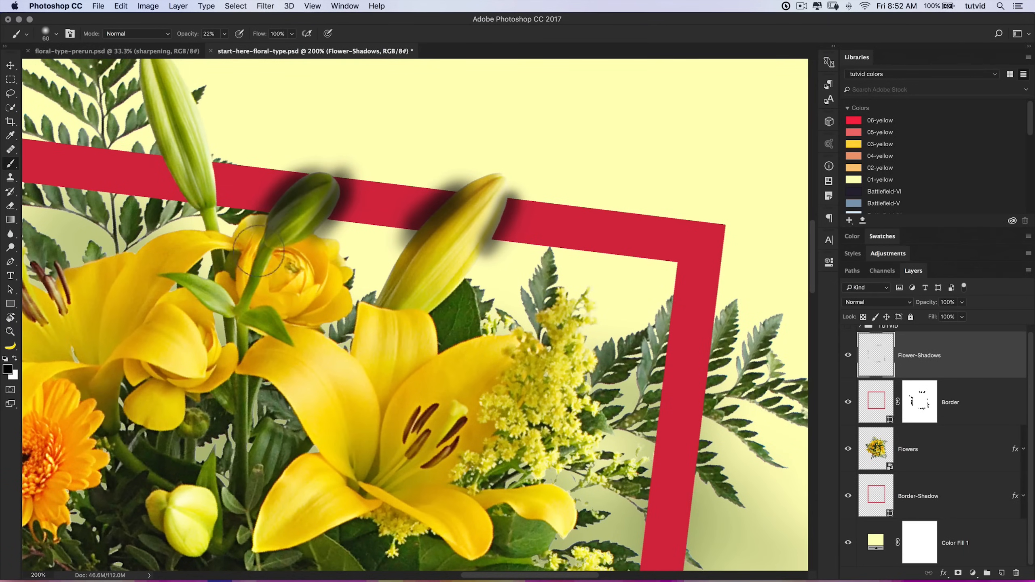
{"action": "mouse_move", "coordinate": [210, 193]}
{"action": "left_mouse_down"}
{"action": "mouse_move", "coordinate": [277, 280]}
{"action": "mouse_move", "coordinate": [237, 249]}
{"action": "mouse_move", "coordinate": [261, 297]}
{"action": "mouse_move", "coordinate": [222, 245]}
{"action": "mouse_move", "coordinate": [285, 296]}
{"action": "mouse_move", "coordinate": [228, 249]}
{"action": "mouse_move", "coordinate": [253, 293]}
{"action": "mouse_move", "coordinate": [292, 241]}
{"action": "left_mouse_up"}
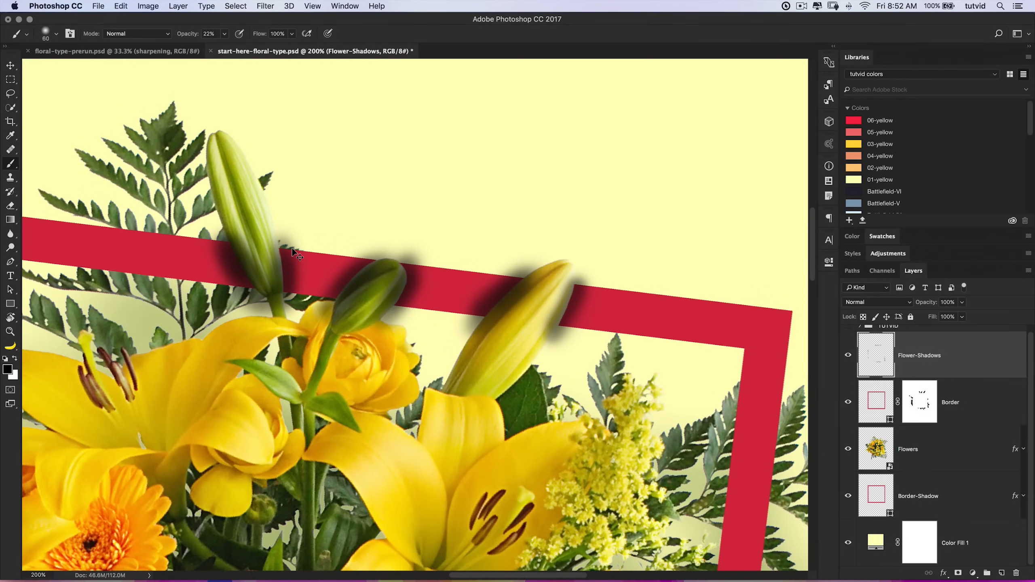
Zoom out to 50% and reset the canvas rotation to 0° to view the whole poster.
{"action": "key", "text": "super+minus"}
{"action": "key", "text": "super+minus"}
{"action": "key", "text": "super+minus"}
{"action": "left_click_drag", "start_coordinate": [309, 253], "coordinate": [316, 244]}
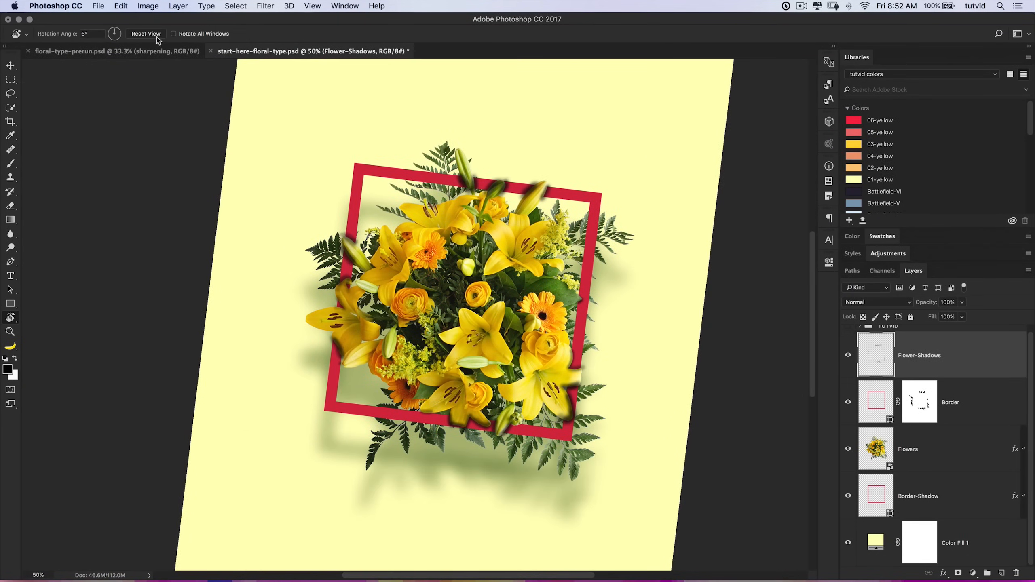
{"action": "left_click", "coordinate": [146, 34]}
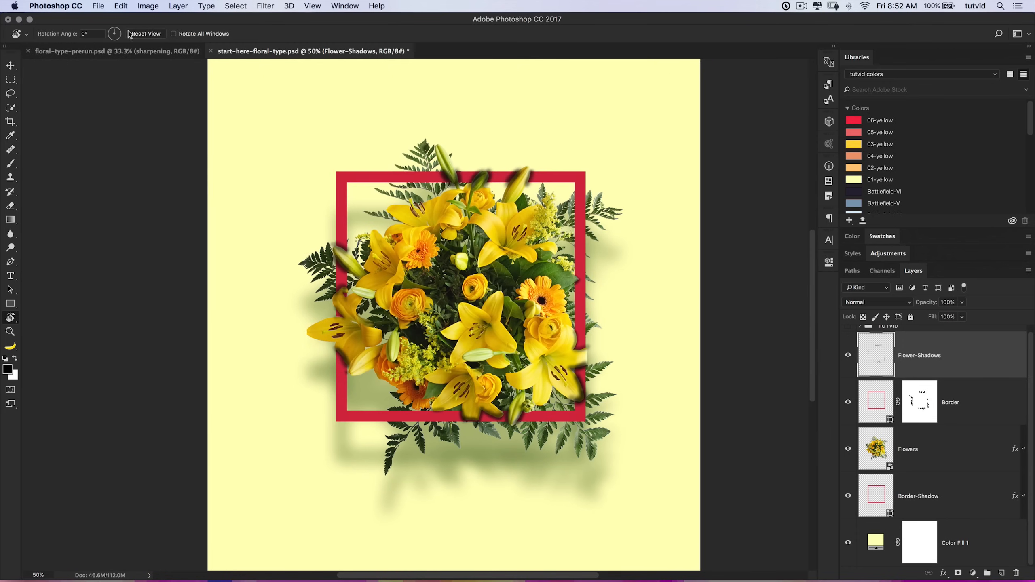
{"action": "left_click_drag", "start_coordinate": [505, 212], "coordinate": [401, 177]}
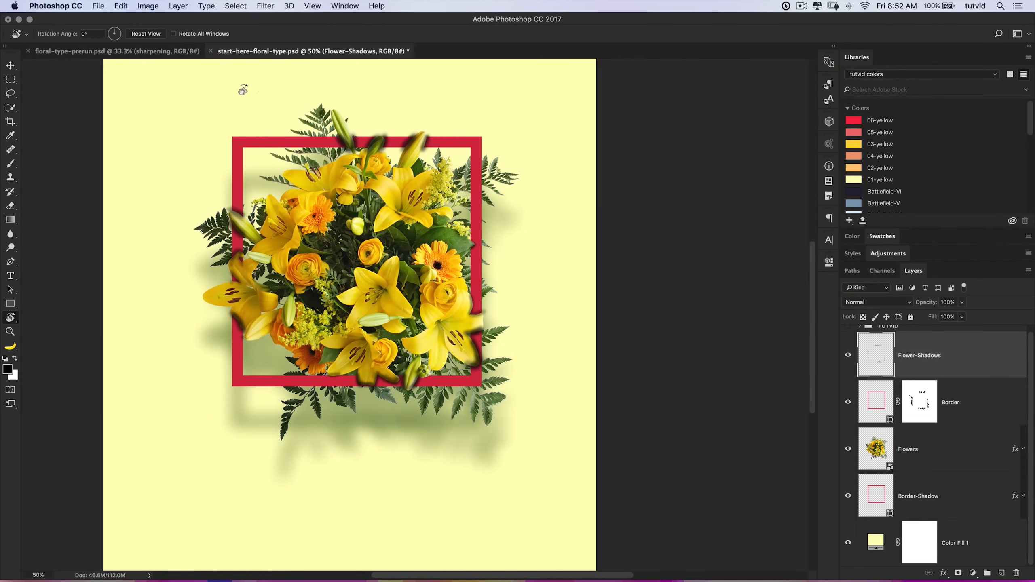
Apply a Gaussian Blur to the Flower-Shadows layer to soften the painted shadows.
{"action": "left_click", "coordinate": [265, 5]}
{"action": "mouse_move", "coordinate": [321, 136]}
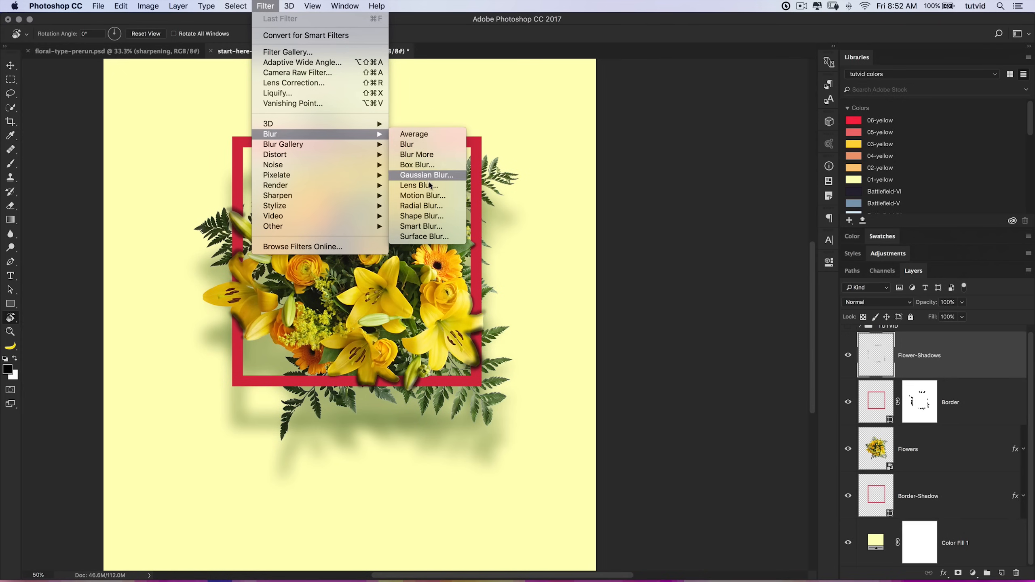
{"action": "left_click", "coordinate": [424, 180]}
{"action": "left_click_drag", "start_coordinate": [770, 350], "coordinate": [586, 228]}
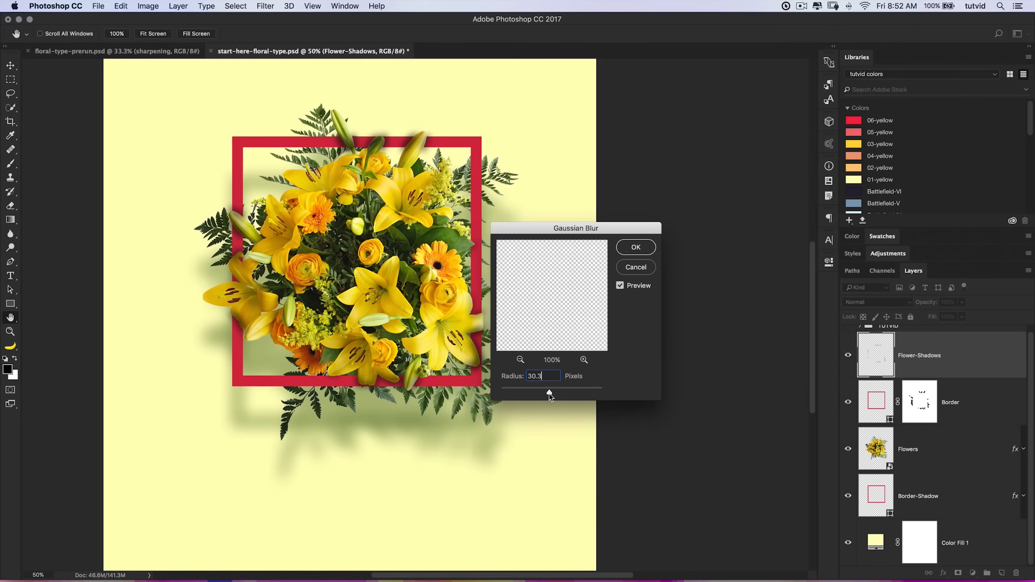
{"action": "left_click_drag", "start_coordinate": [548, 393], "coordinate": [546, 394]}
{"action": "key", "text": "Return"}
{"action": "key", "text": "r"}
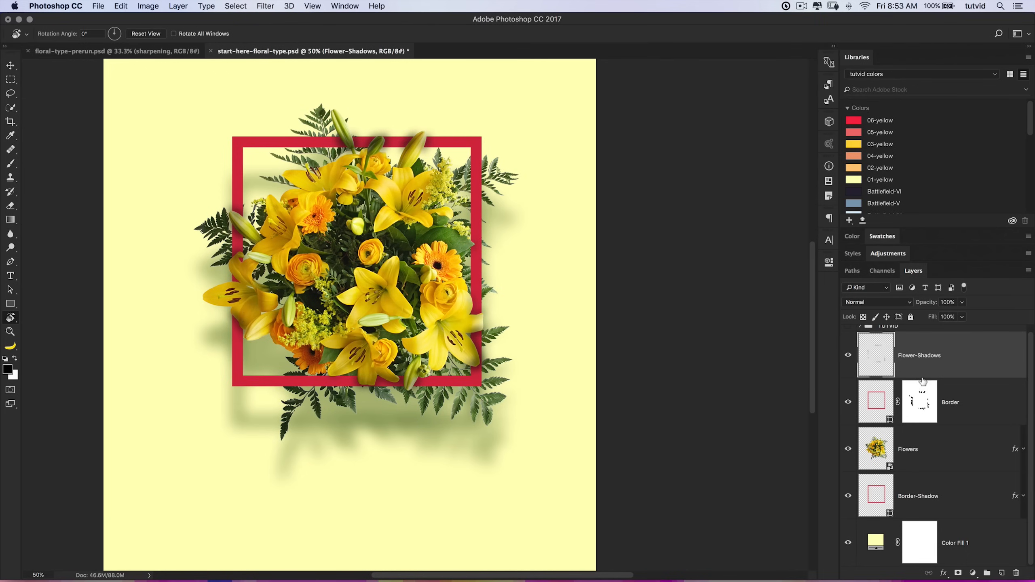
Add a layer mask to Flower-Shadows and invert the selection taken from the Border layer's mask.
{"action": "left_click", "coordinate": [959, 574]}
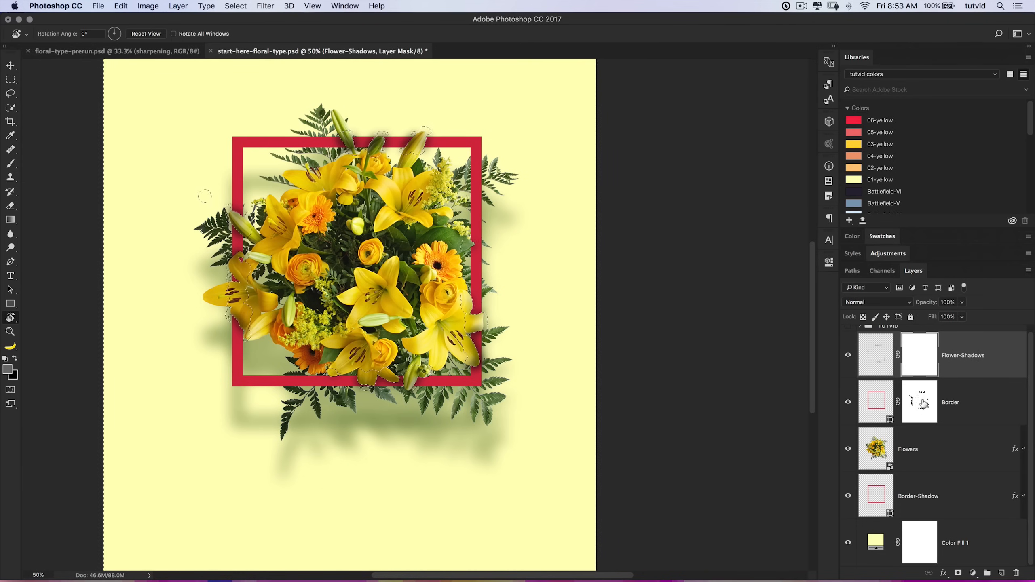
{"action": "key", "text": "z"}
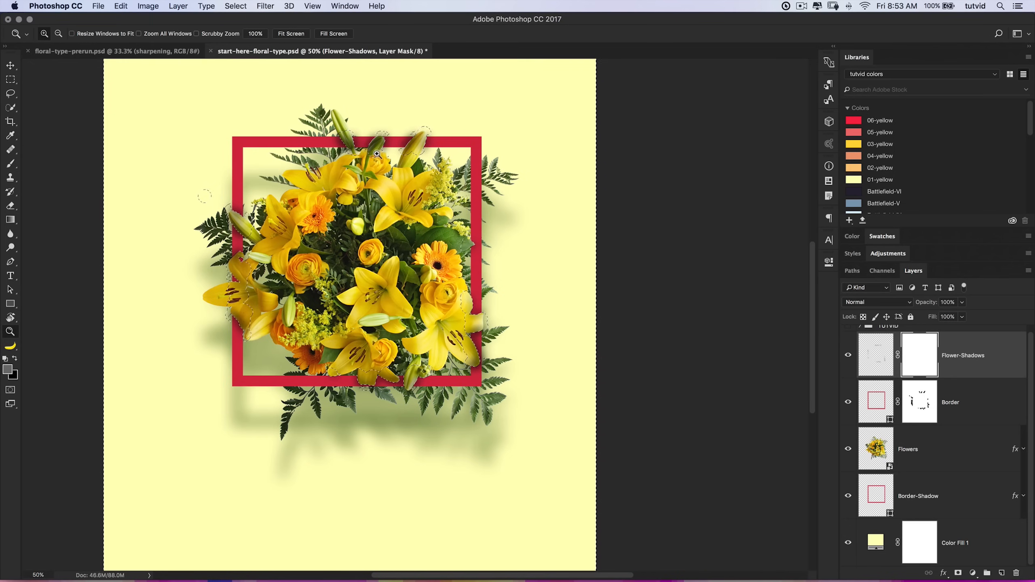
{"action": "left_click", "coordinate": [379, 158]}
{"action": "left_click", "coordinate": [382, 160]}
{"action": "left_click", "coordinate": [382, 161]}
{"action": "left_click_drag", "start_coordinate": [485, 122], "coordinate": [462, 268]}
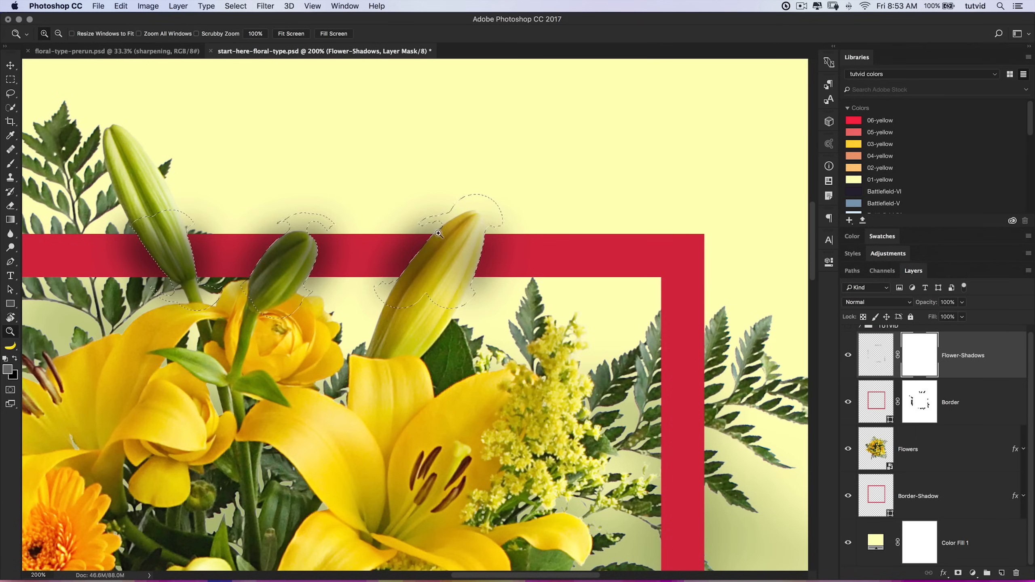
{"action": "left_click", "coordinate": [235, 5]}
{"action": "left_click", "coordinate": [253, 51]}
Set the brush to black at 100% opacity and mask the shadows off the buds crossing the border's upper edge.
{"action": "key", "text": "b"}
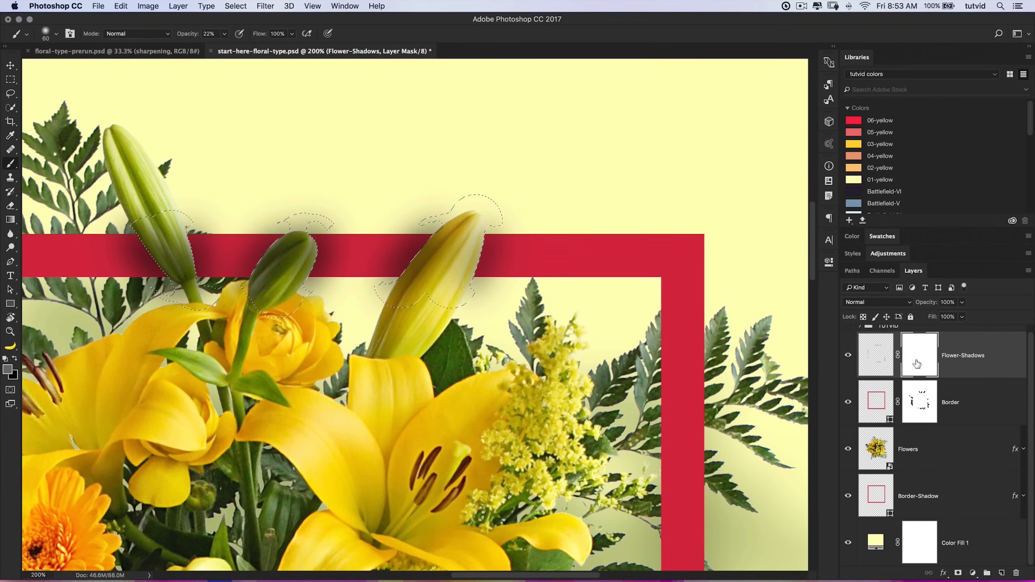
{"action": "key", "text": "d"}
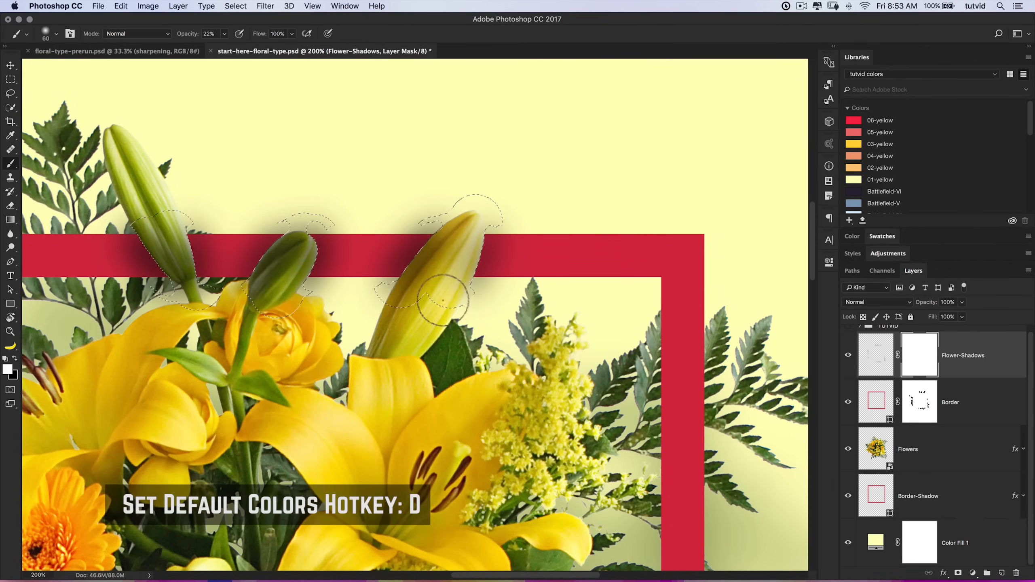
{"action": "left_click_drag", "start_coordinate": [183, 36], "coordinate": [247, 31]}
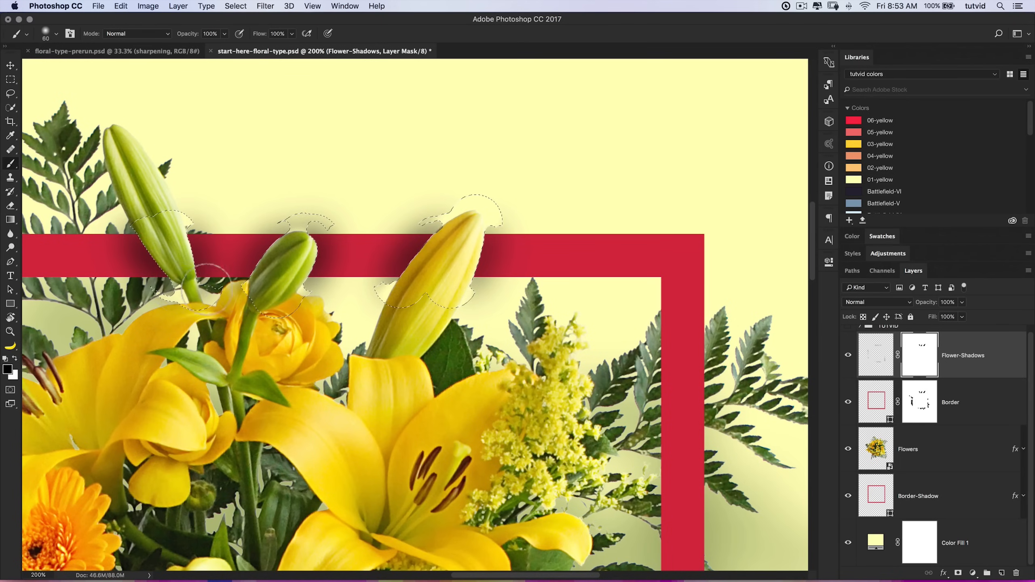
Mask the shadow off the green lily bud crossing the border's left side, within the selection.
{"action": "left_click_drag", "start_coordinate": [325, 418], "coordinate": [644, 190]}
{"action": "left_click_drag", "start_coordinate": [279, 383], "coordinate": [601, 196]}
{"action": "mouse_move", "coordinate": [366, 153]}
{"action": "left_mouse_down"}
{"action": "mouse_move", "coordinate": [384, 185]}
{"action": "mouse_move", "coordinate": [351, 118]}
{"action": "mouse_move", "coordinate": [360, 123]}
{"action": "mouse_move", "coordinate": [339, 160]}
{"action": "mouse_move", "coordinate": [382, 170]}
{"action": "left_mouse_up"}
{"action": "left_click_drag", "start_coordinate": [388, 231], "coordinate": [398, 328]}
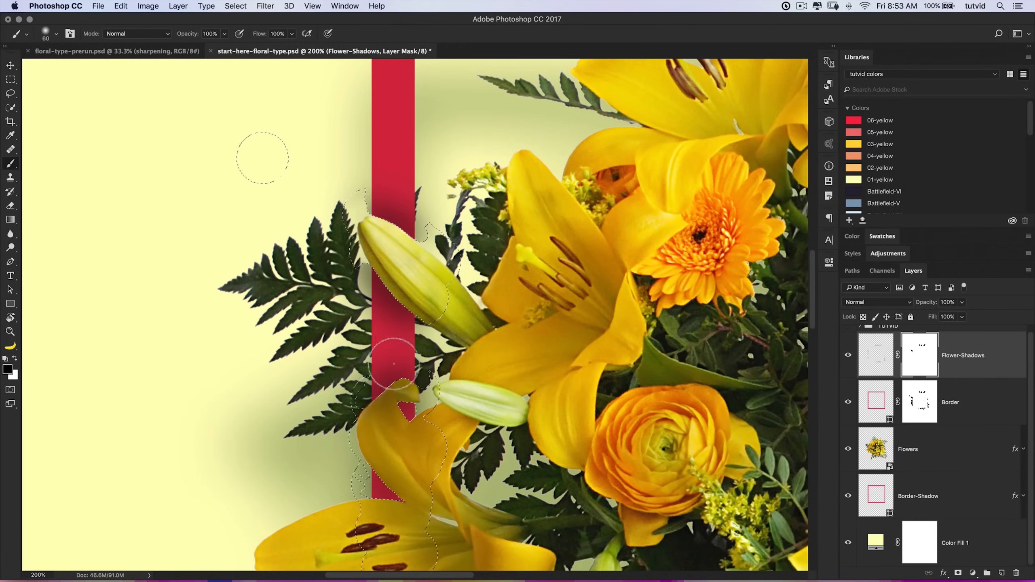
Mask the shadows off the remaining petals and buds overlapping the border's left, lower and right sides, and clear the selection.
{"action": "left_click_drag", "start_coordinate": [395, 376], "coordinate": [395, 229]}
{"action": "mouse_move", "coordinate": [408, 280]}
{"action": "left_mouse_down"}
{"action": "mouse_move", "coordinate": [398, 309]}
{"action": "mouse_move", "coordinate": [407, 236]}
{"action": "mouse_move", "coordinate": [374, 246]}
{"action": "mouse_move", "coordinate": [378, 307]}
{"action": "mouse_move", "coordinate": [410, 294]}
{"action": "mouse_move", "coordinate": [427, 325]}
{"action": "mouse_move", "coordinate": [416, 331]}
{"action": "mouse_move", "coordinate": [418, 403]}
{"action": "mouse_move", "coordinate": [374, 447]}
{"action": "mouse_move", "coordinate": [371, 514]}
{"action": "mouse_move", "coordinate": [395, 546]}
{"action": "mouse_move", "coordinate": [411, 480]}
{"action": "mouse_move", "coordinate": [439, 493]}
{"action": "mouse_move", "coordinate": [405, 569]}
{"action": "mouse_move", "coordinate": [449, 306]}
{"action": "mouse_move", "coordinate": [444, 364]}
{"action": "mouse_move", "coordinate": [449, 339]}
{"action": "left_mouse_up"}
{"action": "left_click_drag", "start_coordinate": [488, 330], "coordinate": [139, 238]}
{"action": "mouse_move", "coordinate": [460, 386]}
{"action": "left_mouse_down"}
{"action": "mouse_move", "coordinate": [434, 398]}
{"action": "mouse_move", "coordinate": [461, 407]}
{"action": "mouse_move", "coordinate": [597, 392]}
{"action": "mouse_move", "coordinate": [535, 386]}
{"action": "mouse_move", "coordinate": [504, 367]}
{"action": "mouse_move", "coordinate": [589, 416]}
{"action": "mouse_move", "coordinate": [593, 387]}
{"action": "mouse_move", "coordinate": [560, 412]}
{"action": "mouse_move", "coordinate": [578, 421]}
{"action": "mouse_move", "coordinate": [586, 389]}
{"action": "mouse_move", "coordinate": [636, 381]}
{"action": "mouse_move", "coordinate": [671, 396]}
{"action": "mouse_move", "coordinate": [688, 420]}
{"action": "mouse_move", "coordinate": [737, 432]}
{"action": "left_mouse_up"}
{"action": "left_click_drag", "start_coordinate": [747, 387], "coordinate": [501, 349]}
{"action": "mouse_move", "coordinate": [702, 320]}
{"action": "left_mouse_down"}
{"action": "mouse_move", "coordinate": [433, 376]}
{"action": "mouse_move", "coordinate": [478, 368]}
{"action": "mouse_move", "coordinate": [473, 312]}
{"action": "mouse_move", "coordinate": [460, 305]}
{"action": "left_mouse_up"}
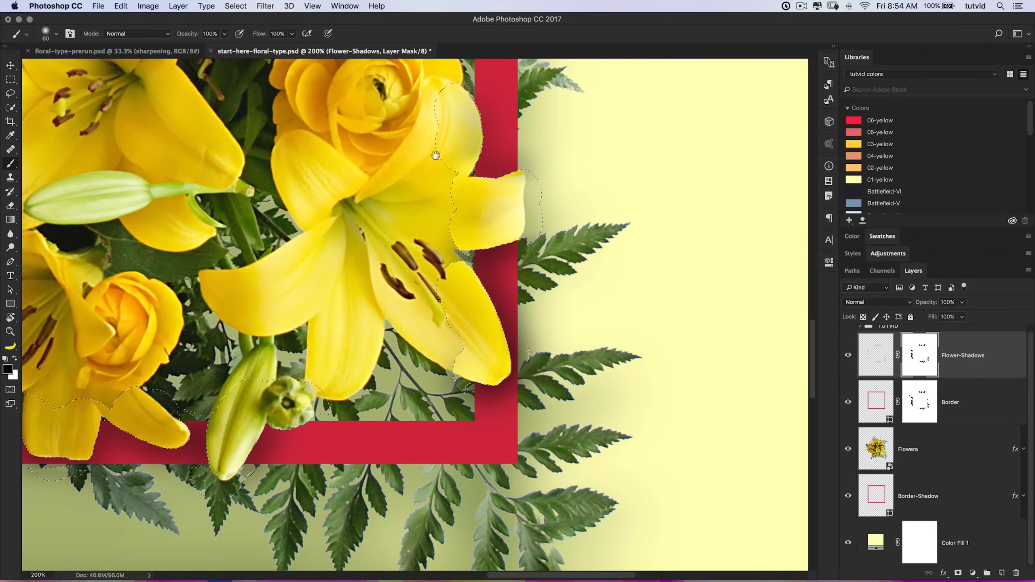
{"action": "left_click_drag", "start_coordinate": [434, 153], "coordinate": [429, 345]}
{"action": "scroll", "coordinate": [445, 334], "scroll_direction": "up", "scroll_amount": 5}
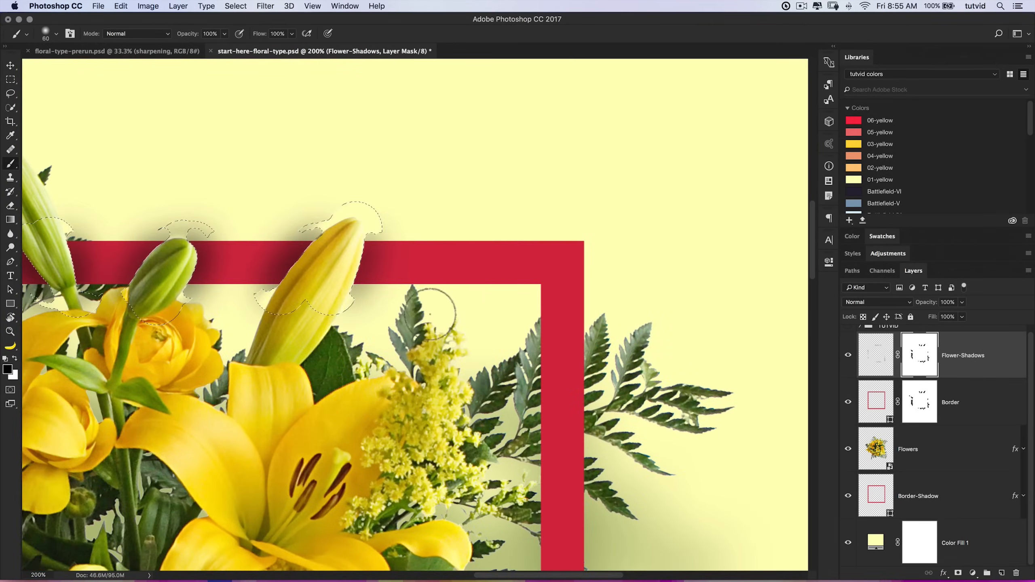
{"action": "key", "text": "super+d"}
Duplicate the Border layer and delete the layer mask from the upper copy.
{"action": "left_click_drag", "start_coordinate": [408, 307], "coordinate": [587, 264]}
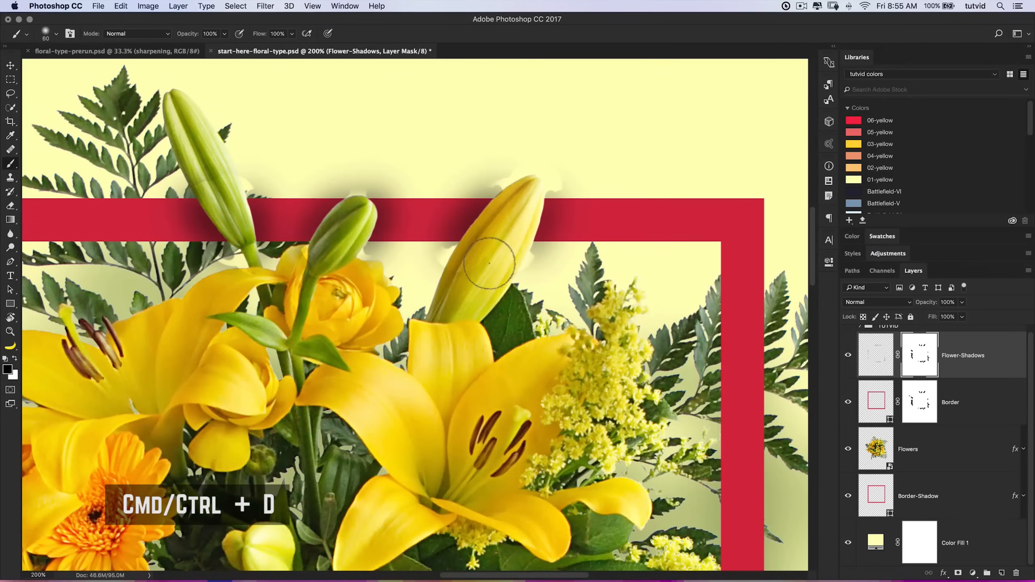
{"action": "key", "text": "super+minus"}
{"action": "key", "text": "super+minus"}
{"action": "key", "text": "super+minus"}
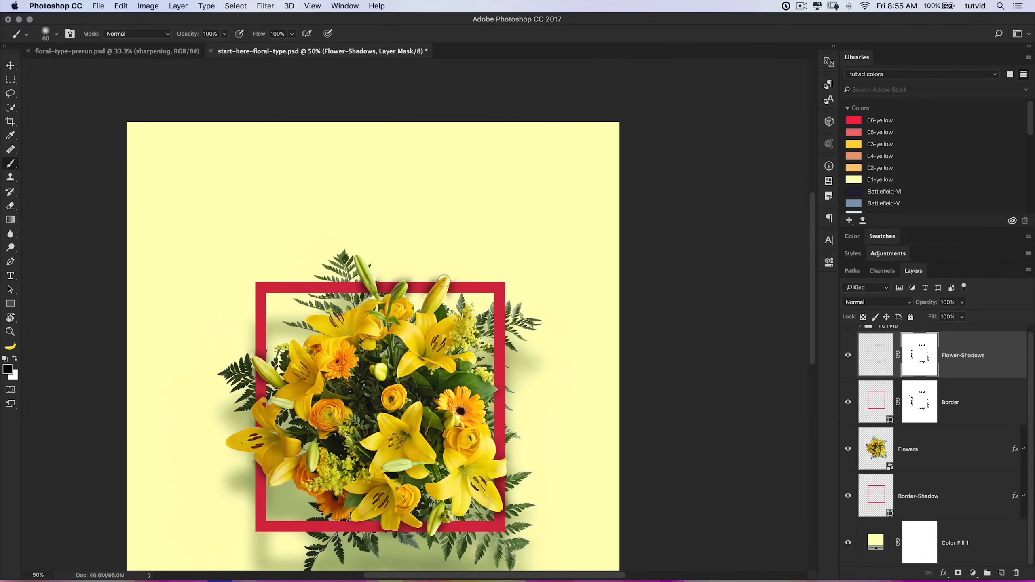
{"action": "scroll", "coordinate": [451, 279], "scroll_direction": "down", "scroll_amount": 3}
{"action": "scroll", "coordinate": [450, 279], "scroll_direction": "left", "scroll_amount": 2}
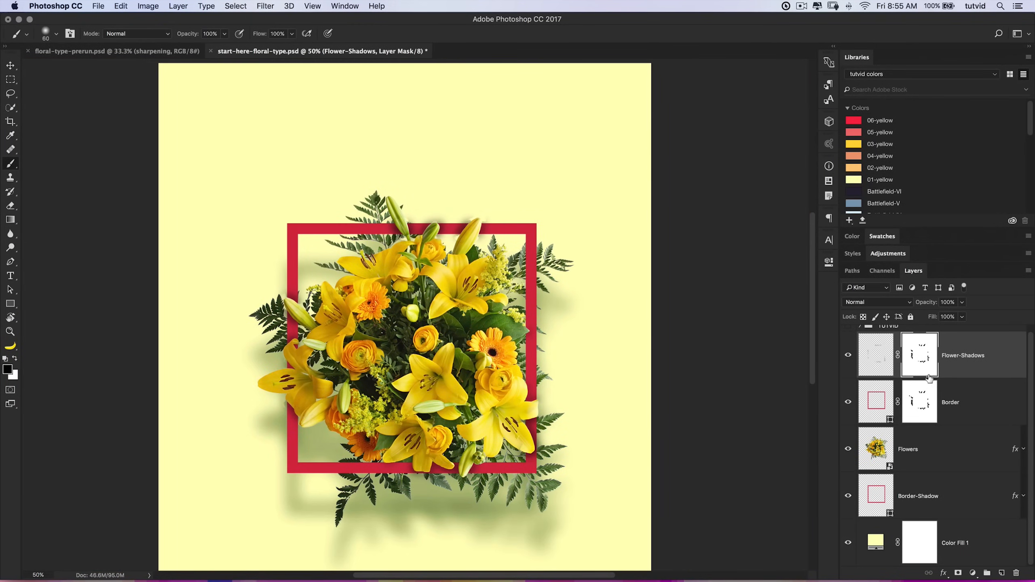
{"action": "left_click", "coordinate": [890, 406]}
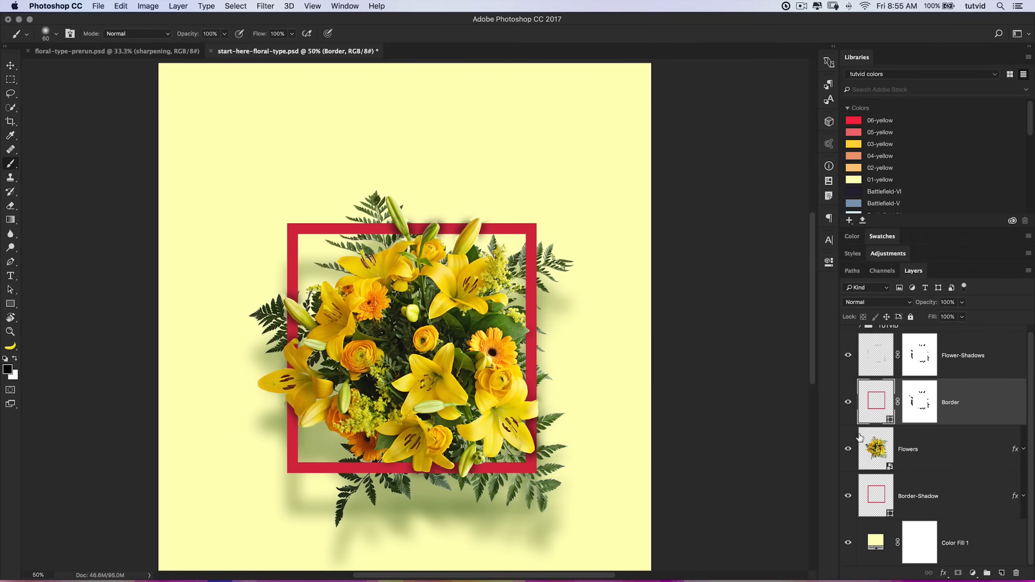
{"action": "left_click_drag", "start_coordinate": [520, 344], "coordinate": [532, 361]}
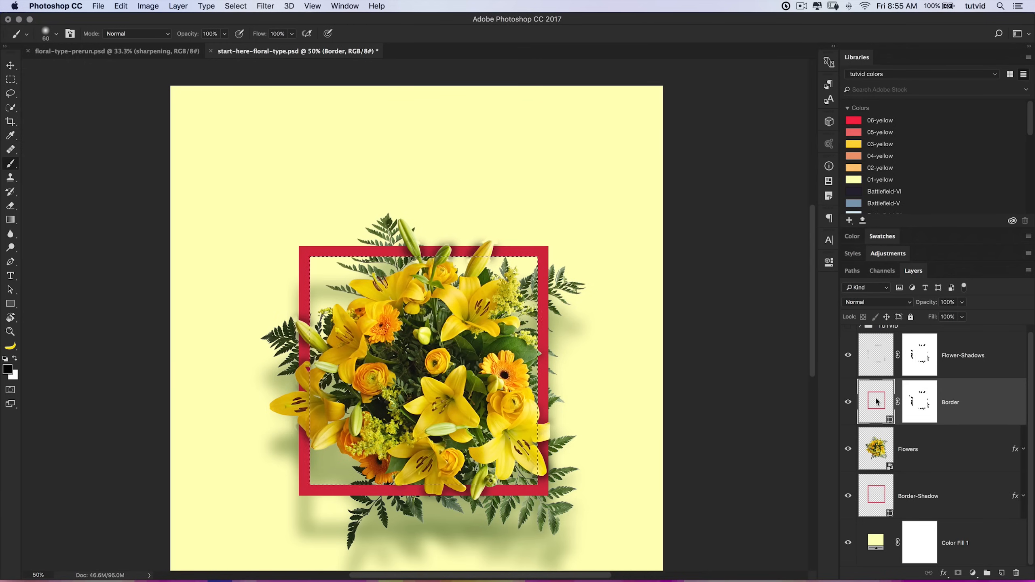
{"action": "key", "text": "super+d"}
{"action": "key", "text": "super+j"}
{"action": "left_click_drag", "start_coordinate": [925, 402], "coordinate": [1016, 573]}
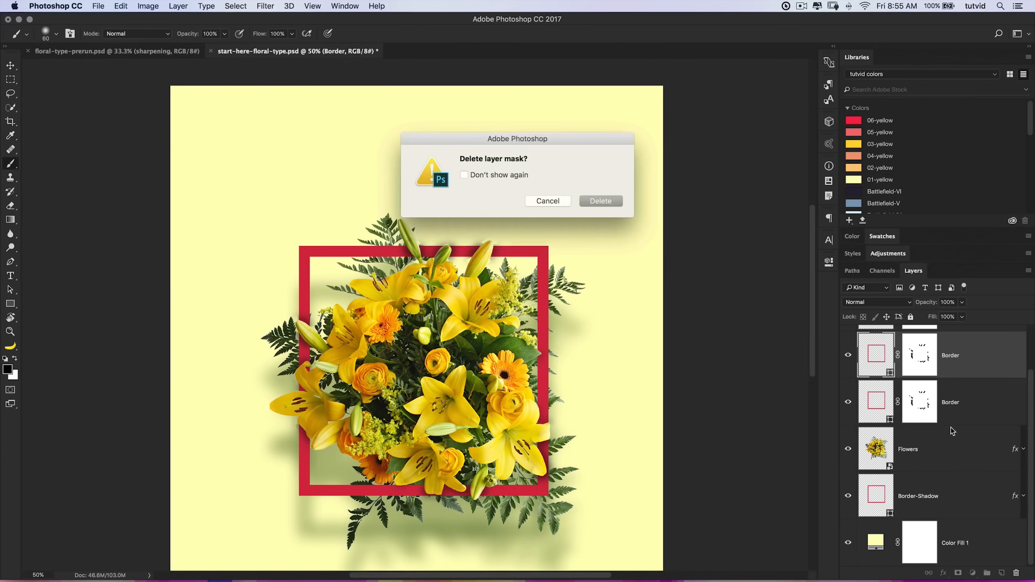
{"action": "left_click", "coordinate": [598, 200]}
Rasterize the unmasked border copy and place it above Flower-Shadows under the name Selector.
{"action": "right_click", "coordinate": [938, 359]}
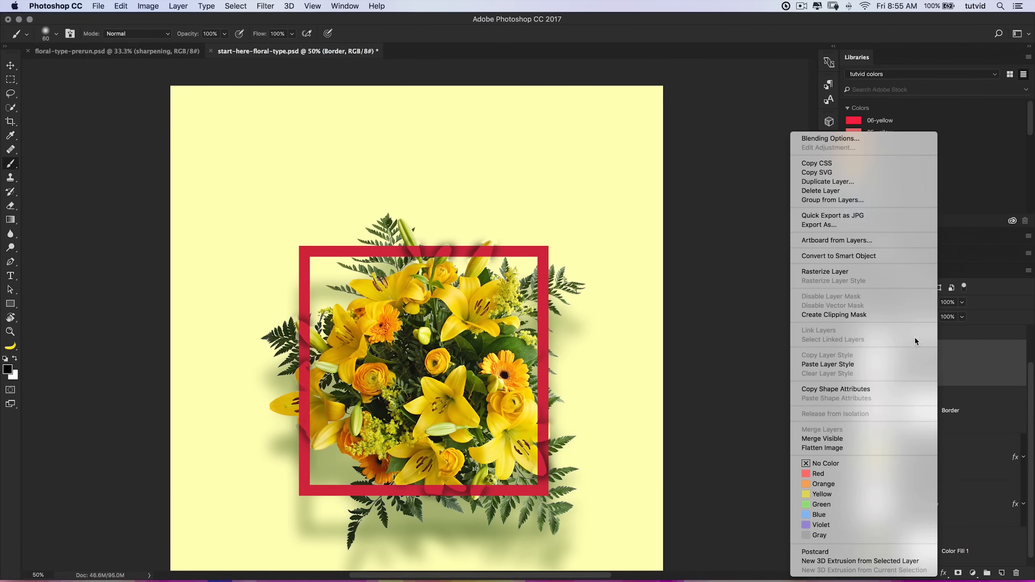
{"action": "left_click", "coordinate": [836, 272]}
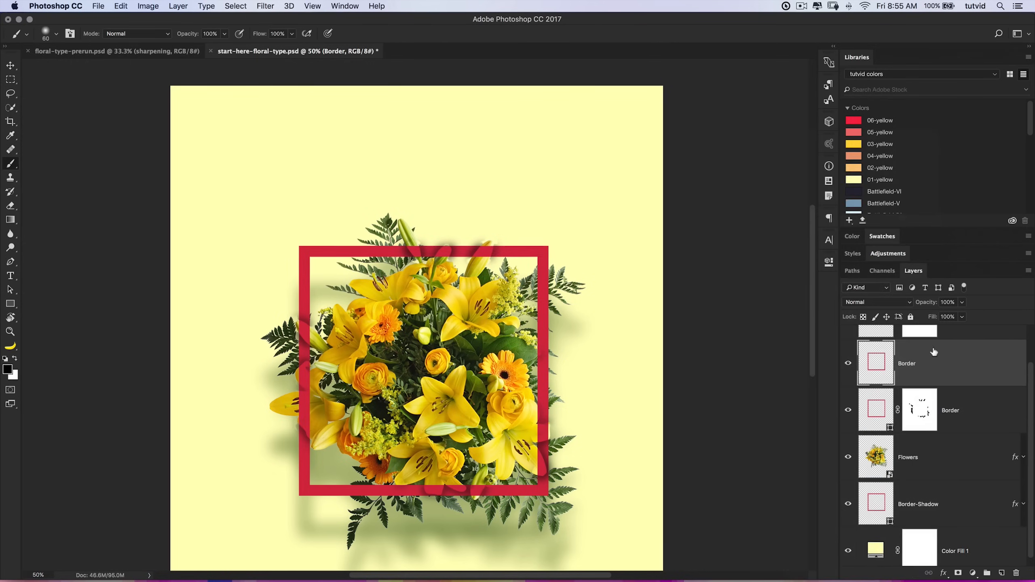
{"action": "left_click_drag", "start_coordinate": [881, 406], "coordinate": [915, 372]}
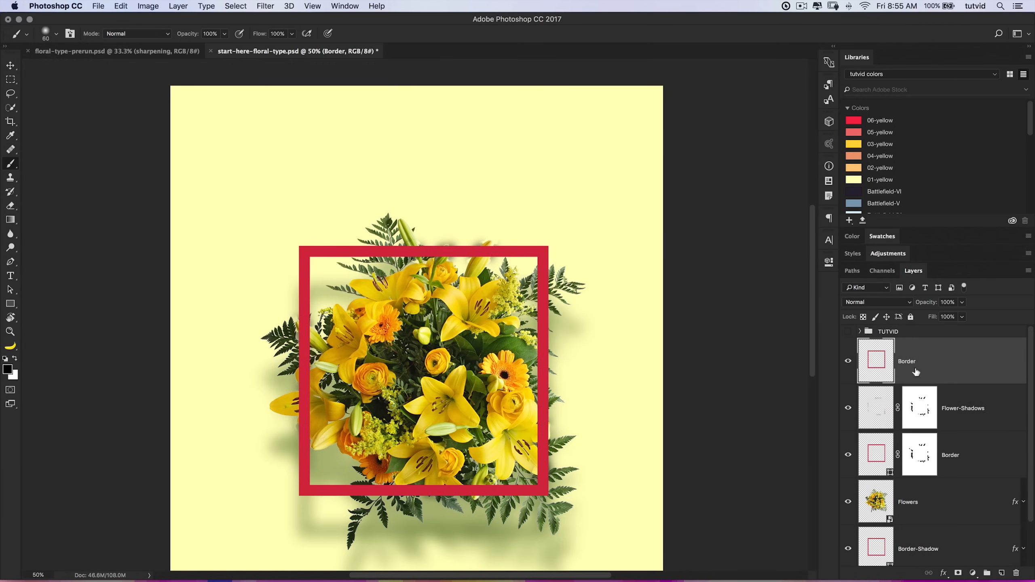
{"action": "type", "text": "Selector"}
{"action": "key", "text": "Return"}
Load the Selector layer's outline as a selection, hide that layer, and invert the selection to cover everything outside the border.
{"action": "left_click", "coordinate": [880, 362], "text": "super"}
{"action": "left_click", "coordinate": [848, 364]}
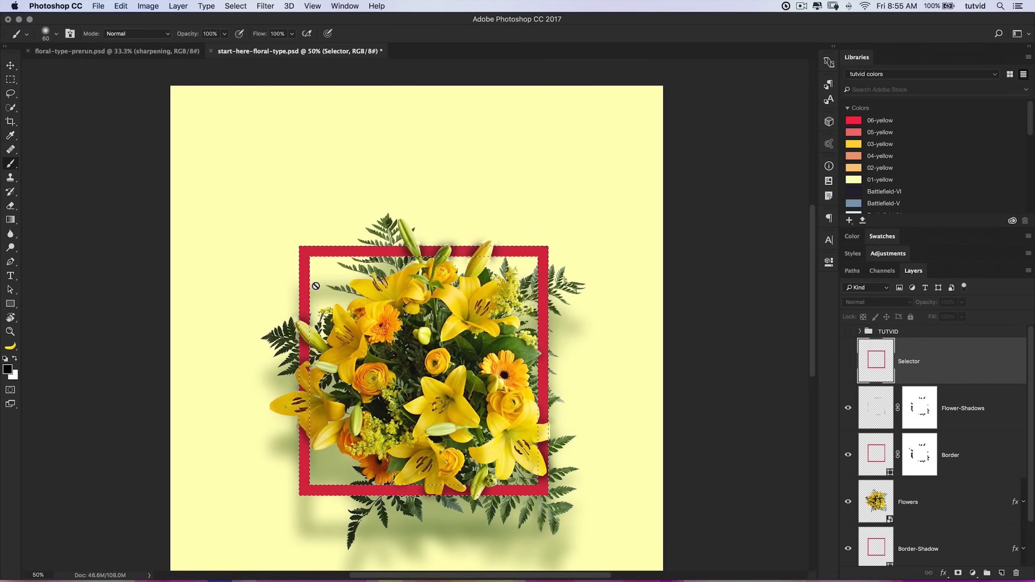
{"action": "key", "text": "z"}
{"action": "left_click", "coordinate": [312, 338]}
{"action": "left_click", "coordinate": [312, 339]}
{"action": "left_click", "coordinate": [313, 339]}
{"action": "left_click_drag", "start_coordinate": [315, 292], "coordinate": [413, 289]}
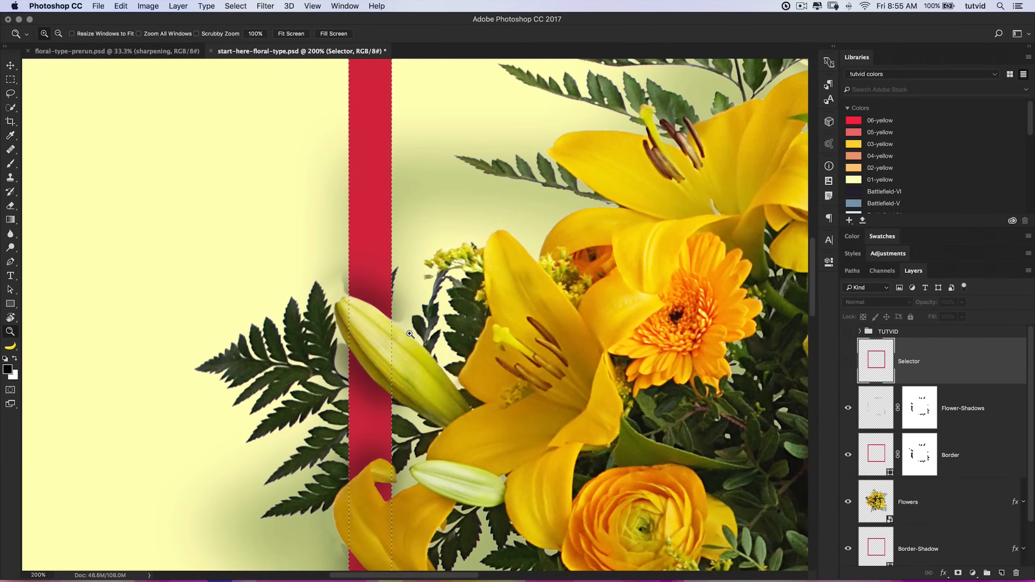
{"action": "key", "text": "super+shift+i"}
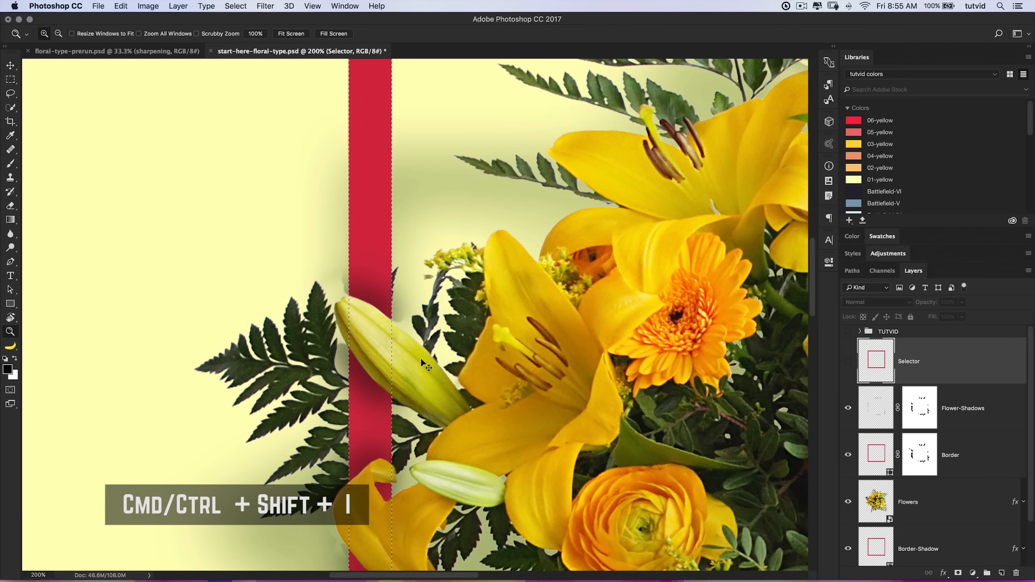
Fill the Flower-Shadows layer mask with black within the inverted selection, limiting the painted shadows to the red border.
{"action": "key", "text": "super+0"}
{"action": "left_click_drag", "start_coordinate": [480, 284], "coordinate": [455, 461]}
{"action": "key", "text": "super+minus"}
{"action": "left_click_drag", "start_coordinate": [423, 391], "coordinate": [457, 275]}
{"action": "key", "text": "super+plus"}
{"action": "key", "text": "super+plus"}
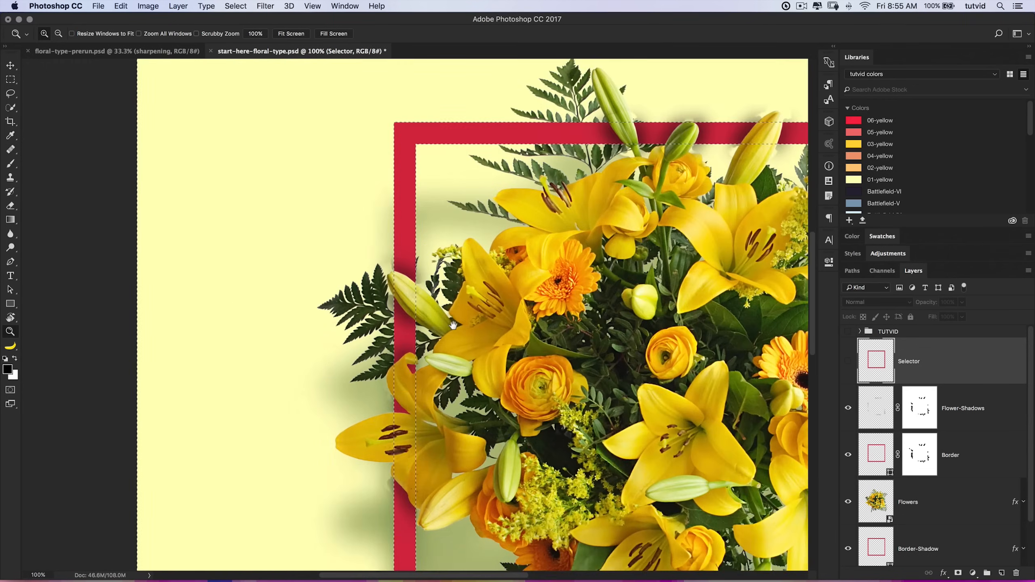
{"action": "left_click", "coordinate": [924, 413]}
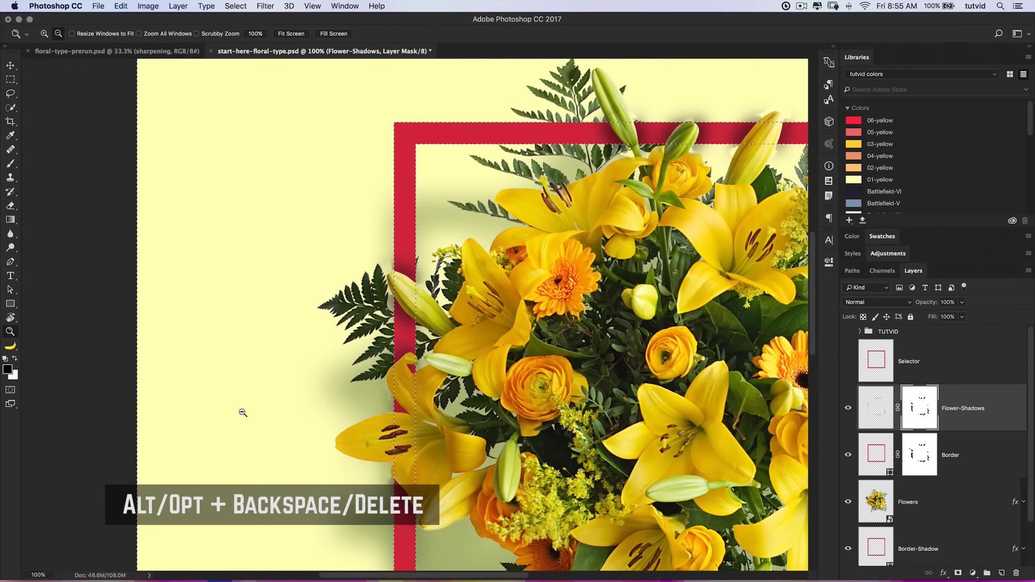
{"action": "key", "text": "alt+BackSpace"}
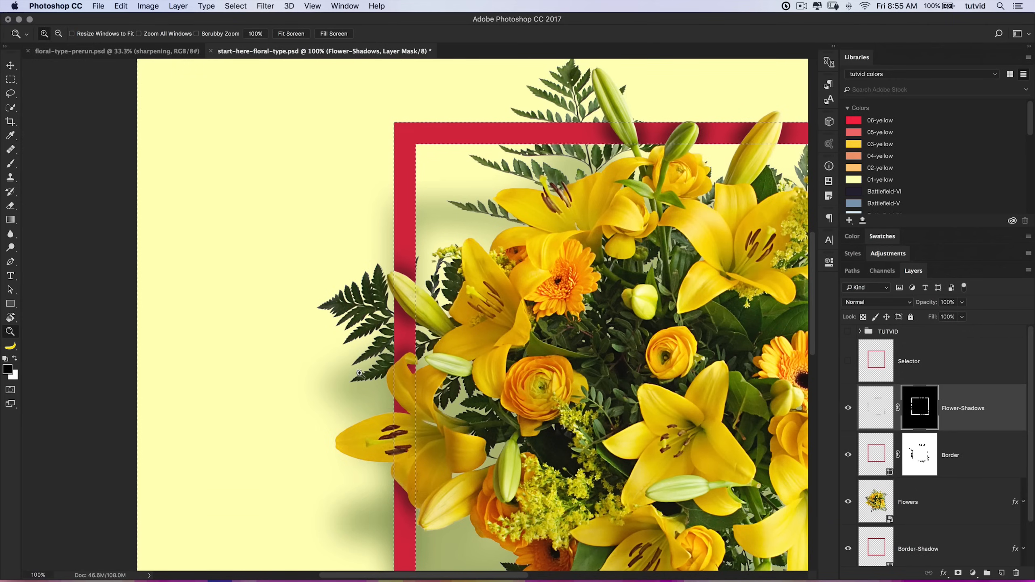
Show the TUTVID lettering group over the bouquet and make it the active layer group.
{"action": "left_click", "coordinate": [554, 315], "text": "alt"}
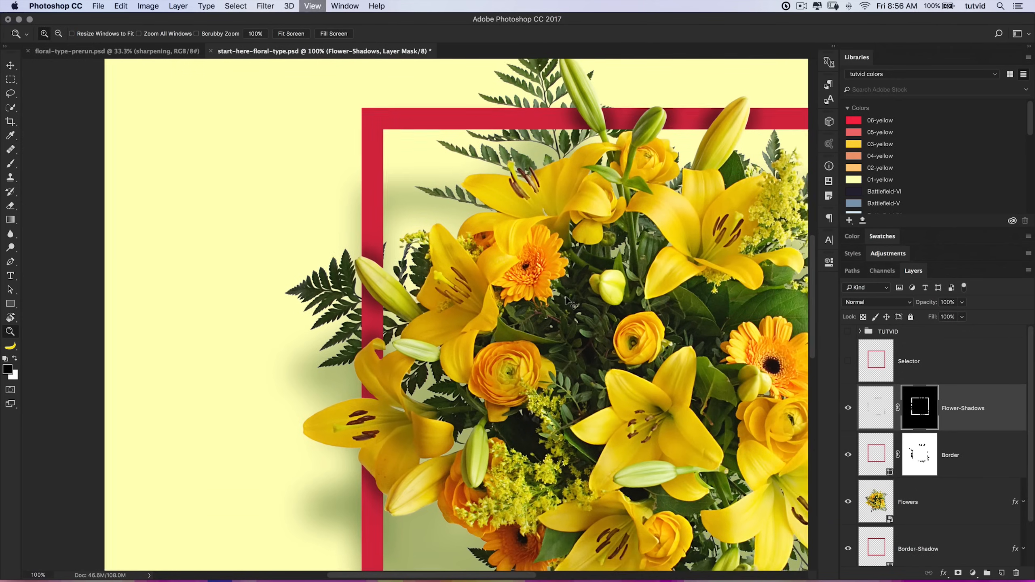
{"action": "left_click", "coordinate": [566, 297], "text": "alt"}
{"action": "left_click_drag", "start_coordinate": [565, 297], "coordinate": [534, 272]}
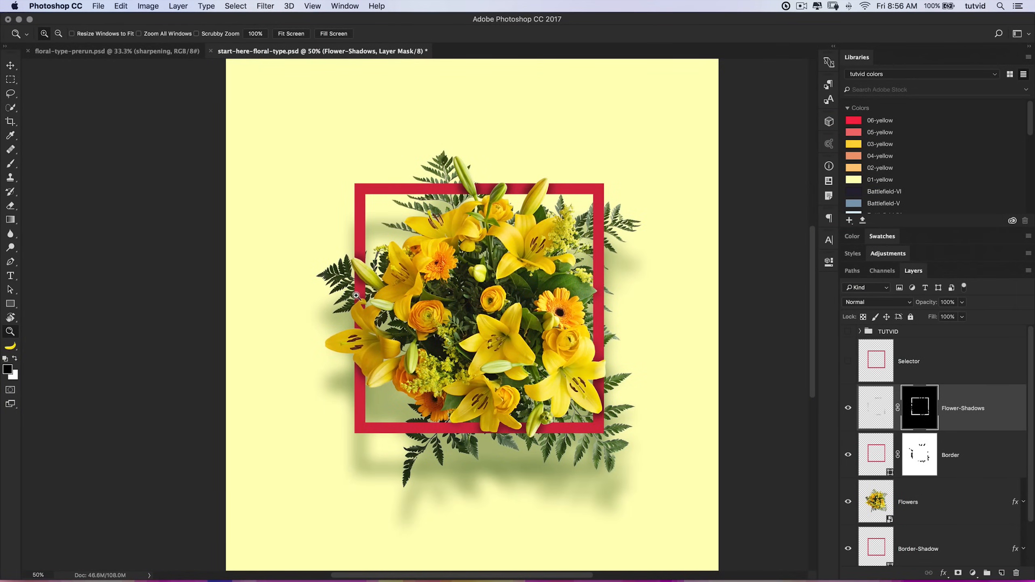
{"action": "left_click_drag", "start_coordinate": [426, 301], "coordinate": [428, 300]}
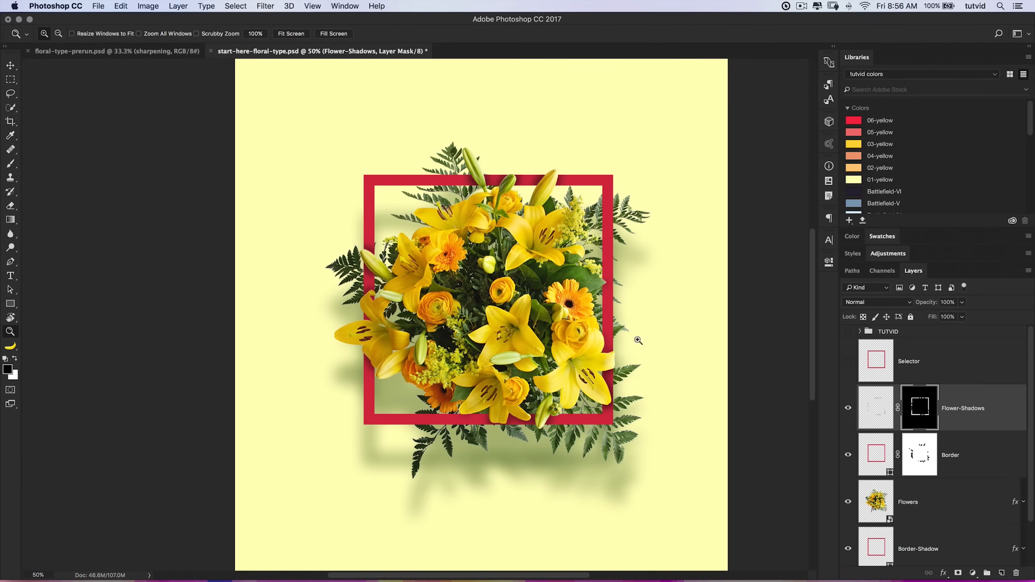
{"action": "left_click", "coordinate": [849, 331]}
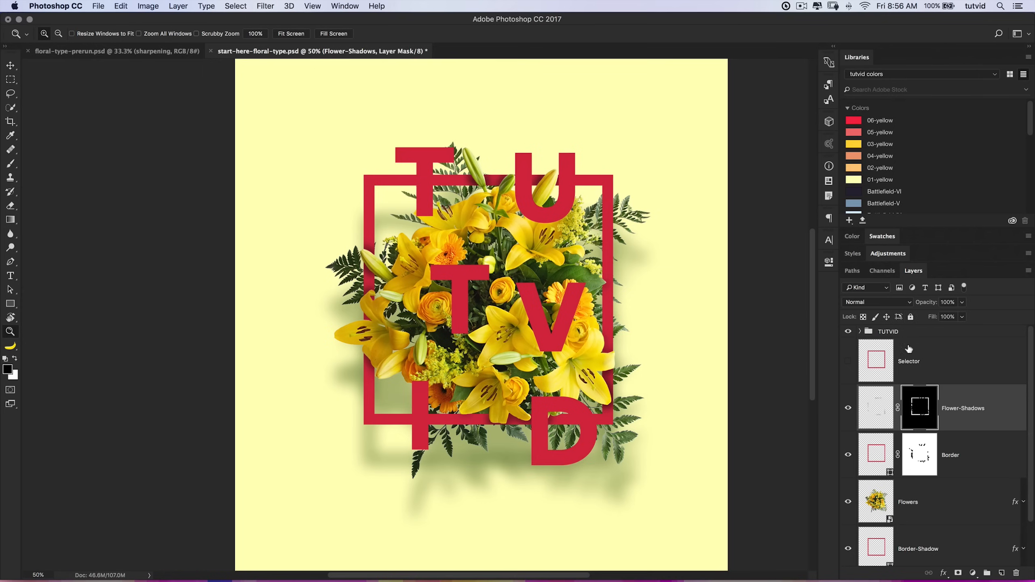
{"action": "left_click", "coordinate": [895, 332]}
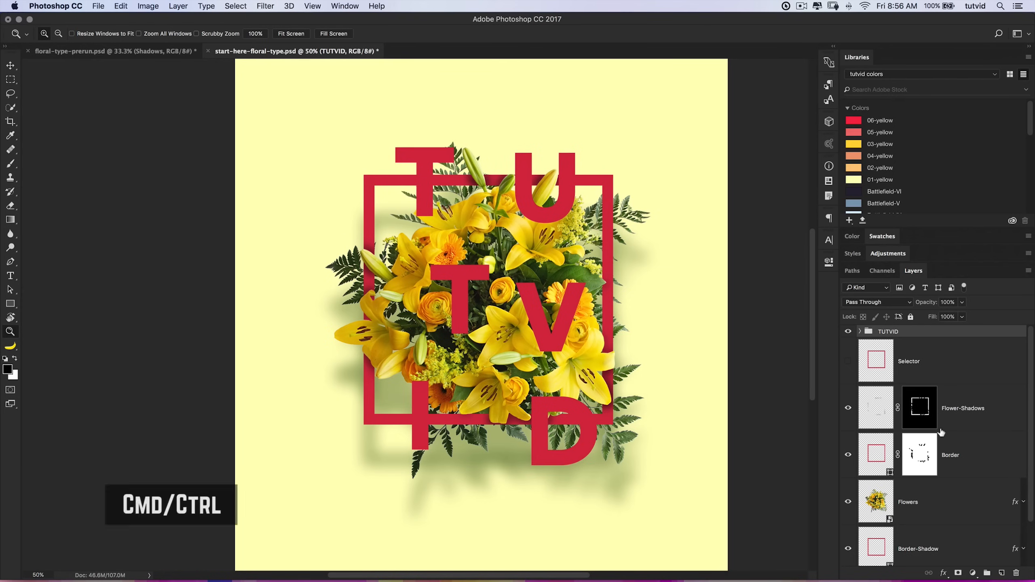
Add a new layer named Text-Shadows directly below the TUTVID group.
{"action": "left_click", "coordinate": [1002, 574]}
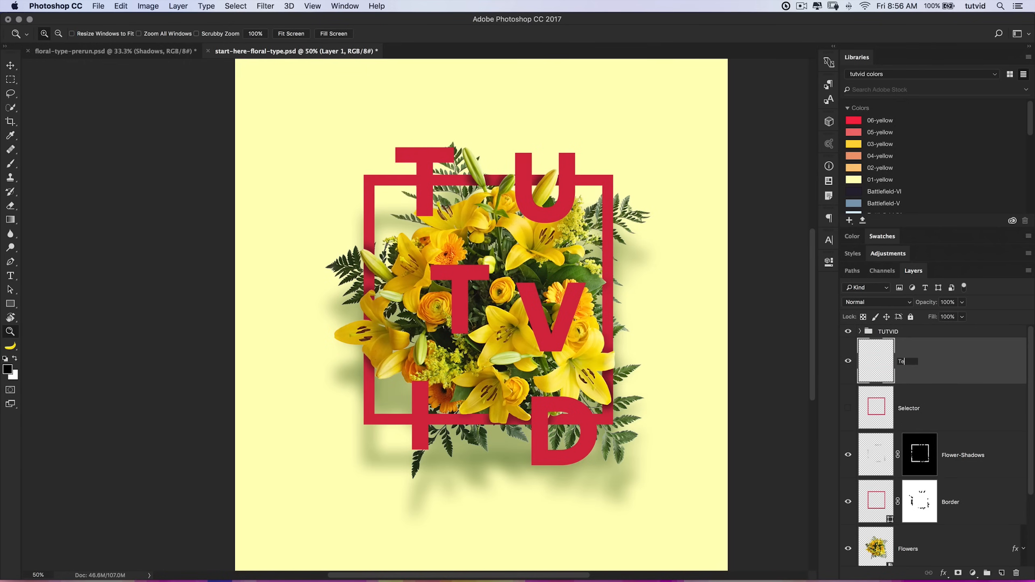
{"action": "key", "text": "Return"}
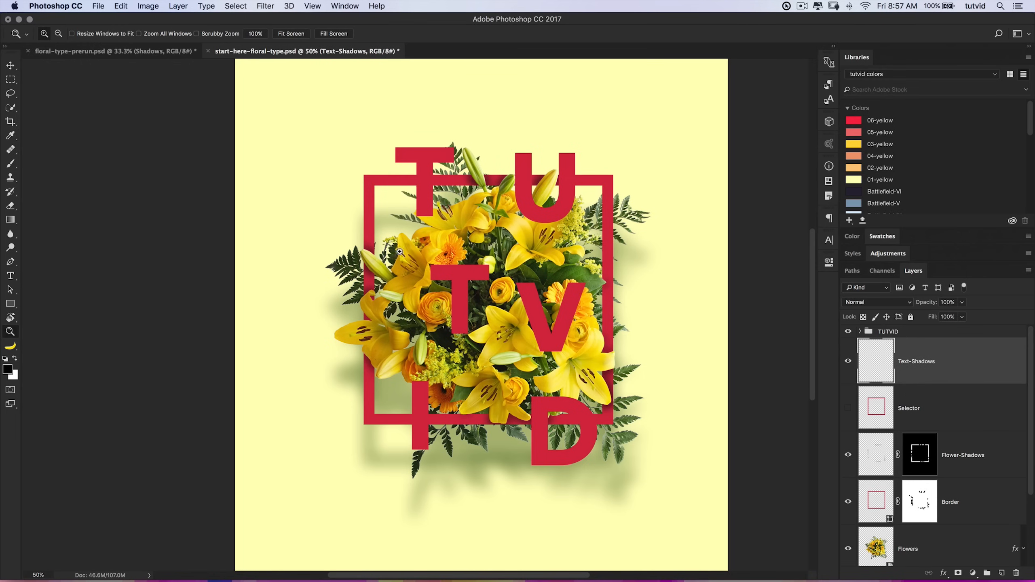
Paint soft black shadows on Text-Shadows where the first T crosses the border, using a 90 px brush at 25% opacity.
{"action": "left_click", "coordinate": [423, 192]}
{"action": "left_click", "coordinate": [423, 188]}
{"action": "left_click_drag", "start_coordinate": [424, 220], "coordinate": [418, 289]}
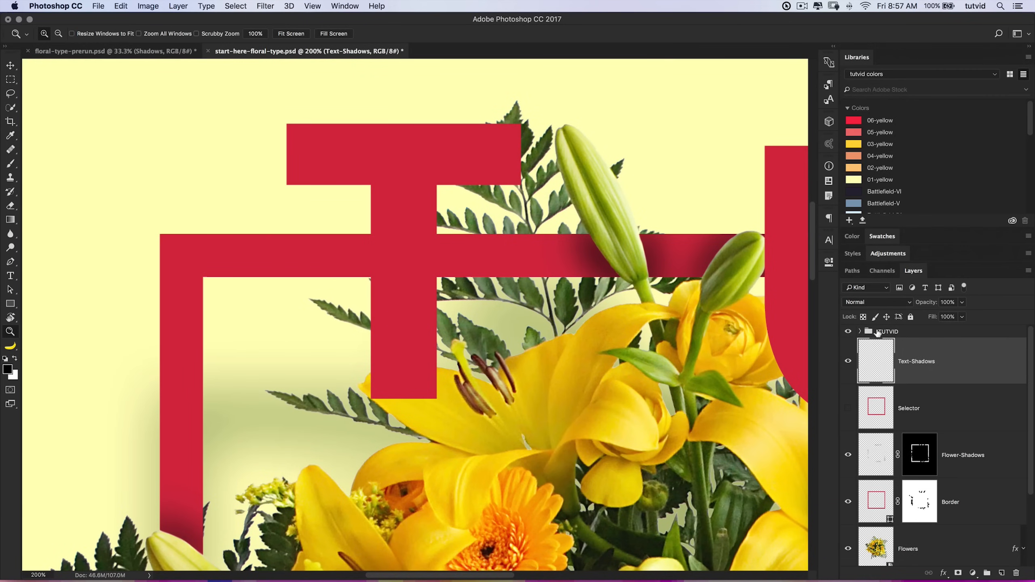
{"action": "key", "text": "b"}
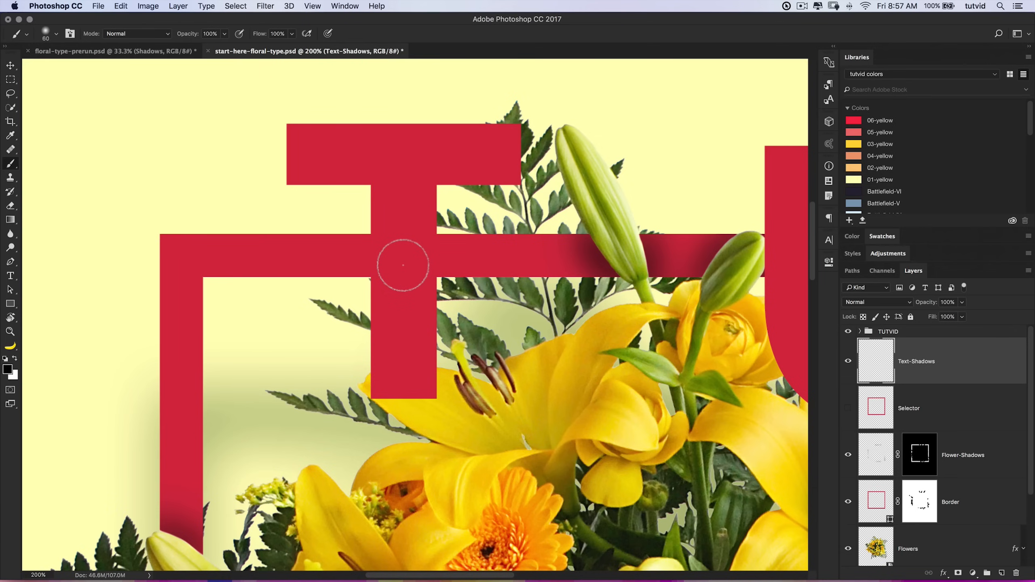
{"action": "key", "text": "bracketright"}
{"action": "key", "text": "bracketright"}
{"action": "key", "text": "bracketright"}
{"action": "left_click", "coordinate": [224, 34]}
{"action": "left_click_drag", "start_coordinate": [185, 48], "coordinate": [185, 49]}
{"action": "mouse_move", "coordinate": [376, 261]}
{"action": "left_mouse_down"}
{"action": "mouse_move", "coordinate": [399, 277]}
{"action": "mouse_move", "coordinate": [439, 248]}
{"action": "mouse_move", "coordinate": [431, 276]}
{"action": "mouse_move", "coordinate": [425, 242]}
{"action": "mouse_move", "coordinate": [416, 278]}
{"action": "mouse_move", "coordinate": [364, 249]}
{"action": "mouse_move", "coordinate": [374, 240]}
{"action": "mouse_move", "coordinate": [411, 291]}
{"action": "left_mouse_up"}
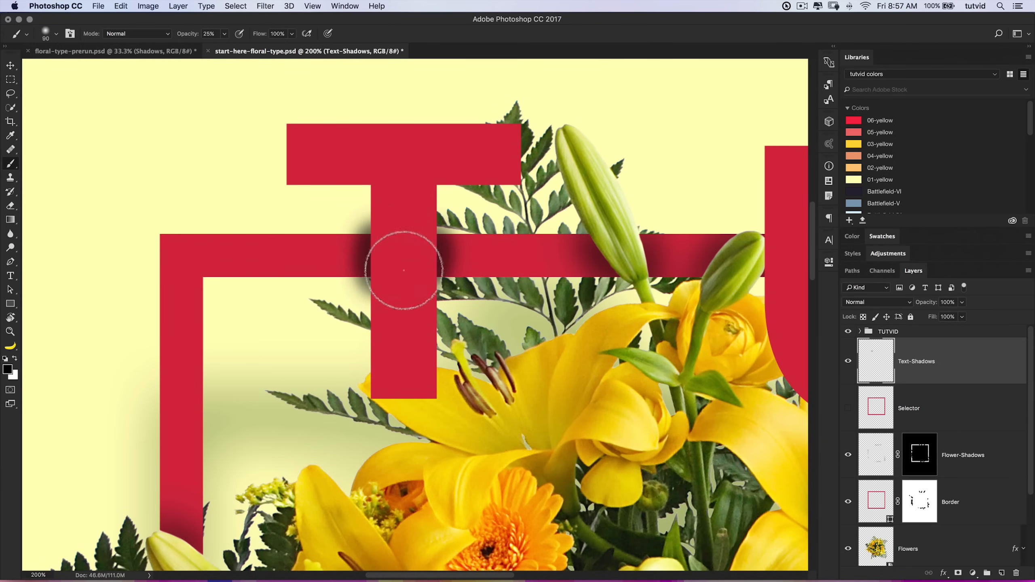
Paint the same soft shadows on the border beside the stems of the U and on both sides of the I.
{"action": "left_click_drag", "start_coordinate": [414, 248], "coordinate": [203, 241]}
{"action": "mouse_move", "coordinate": [539, 246]}
{"action": "left_mouse_down"}
{"action": "mouse_move", "coordinate": [529, 248]}
{"action": "mouse_move", "coordinate": [529, 224]}
{"action": "mouse_move", "coordinate": [536, 250]}
{"action": "mouse_move", "coordinate": [568, 261]}
{"action": "mouse_move", "coordinate": [560, 273]}
{"action": "mouse_move", "coordinate": [360, 274]}
{"action": "mouse_move", "coordinate": [518, 227]}
{"action": "mouse_move", "coordinate": [508, 254]}
{"action": "mouse_move", "coordinate": [568, 224]}
{"action": "mouse_move", "coordinate": [556, 256]}
{"action": "mouse_move", "coordinate": [534, 259]}
{"action": "left_mouse_up"}
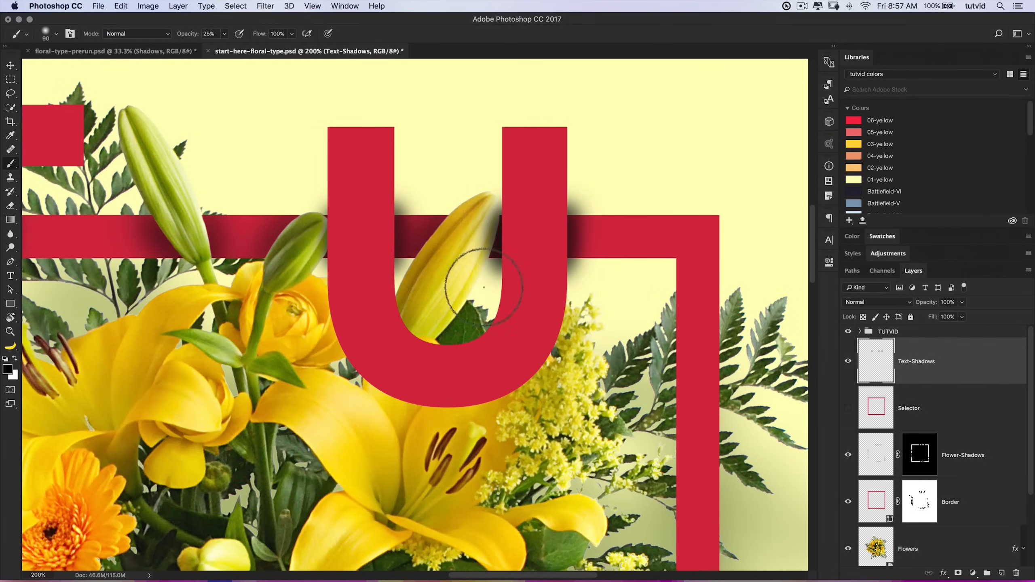
{"action": "left_click_drag", "start_coordinate": [447, 289], "coordinate": [516, 65]}
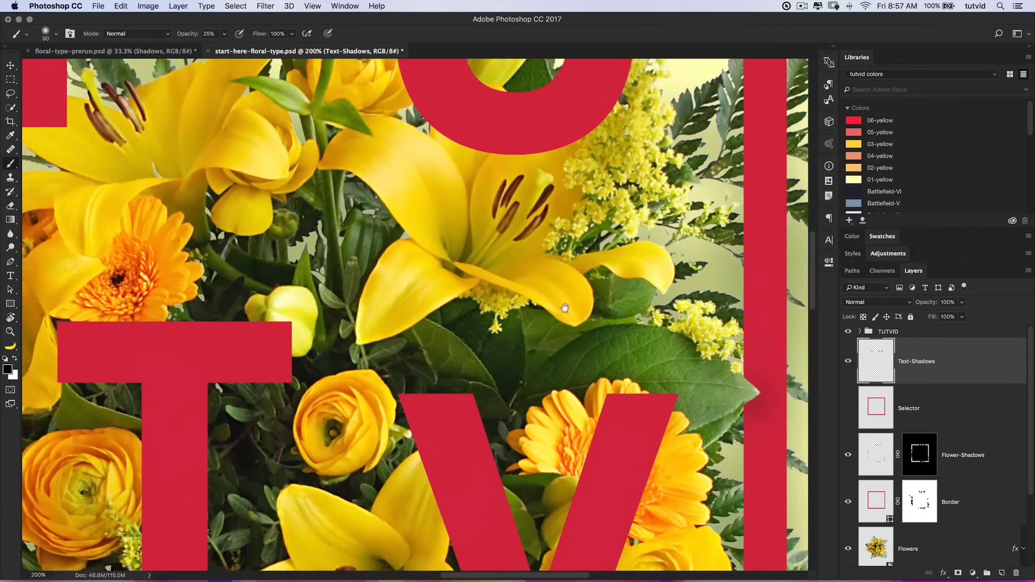
{"action": "left_click_drag", "start_coordinate": [543, 389], "coordinate": [601, 169]}
{"action": "left_click_drag", "start_coordinate": [244, 559], "coordinate": [538, 170]}
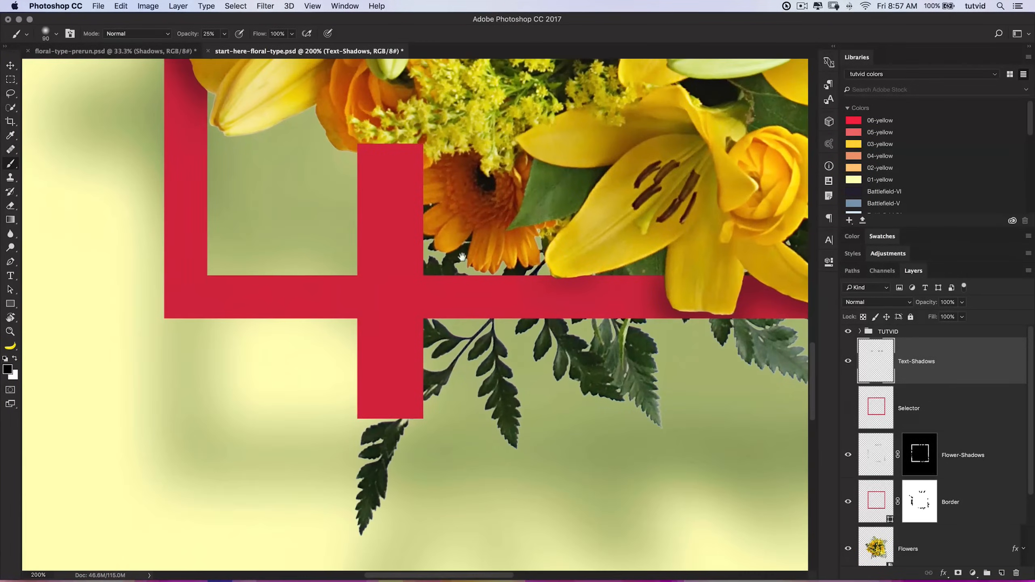
{"action": "mouse_move", "coordinate": [358, 296]}
{"action": "left_mouse_down"}
{"action": "mouse_move", "coordinate": [365, 273]}
{"action": "mouse_move", "coordinate": [368, 282]}
{"action": "mouse_move", "coordinate": [412, 285]}
{"action": "mouse_move", "coordinate": [416, 296]}
{"action": "mouse_move", "coordinate": [374, 277]}
{"action": "mouse_move", "coordinate": [414, 313]}
{"action": "mouse_move", "coordinate": [245, 316]}
{"action": "left_mouse_up"}
Shade the border around the D, undoing the unwanted strokes and repainting the shadow along its outer curve.
{"action": "mouse_move", "coordinate": [334, 273]}
{"action": "left_mouse_down"}
{"action": "mouse_move", "coordinate": [338, 306]}
{"action": "mouse_move", "coordinate": [338, 263]}
{"action": "mouse_move", "coordinate": [346, 298]}
{"action": "mouse_move", "coordinate": [394, 262]}
{"action": "mouse_move", "coordinate": [406, 309]}
{"action": "mouse_move", "coordinate": [531, 289]}
{"action": "mouse_move", "coordinate": [501, 270]}
{"action": "mouse_move", "coordinate": [522, 293]}
{"action": "mouse_move", "coordinate": [490, 265]}
{"action": "left_mouse_up"}
{"action": "key", "text": "alt+super+z"}
{"action": "key", "text": "alt+super+z"}
{"action": "key", "text": "alt+super+z"}
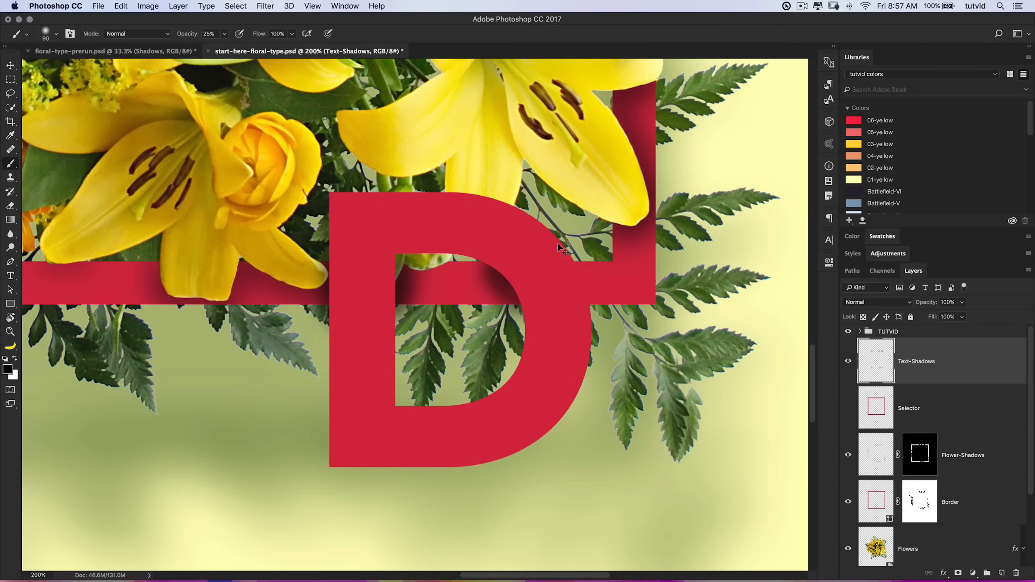
{"action": "mouse_move", "coordinate": [484, 256]}
{"action": "left_mouse_down"}
{"action": "mouse_move", "coordinate": [532, 302]}
{"action": "mouse_move", "coordinate": [484, 259]}
{"action": "mouse_move", "coordinate": [526, 299]}
{"action": "mouse_move", "coordinate": [583, 289]}
{"action": "mouse_move", "coordinate": [554, 267]}
{"action": "mouse_move", "coordinate": [571, 298]}
{"action": "mouse_move", "coordinate": [555, 262]}
{"action": "mouse_move", "coordinate": [584, 319]}
{"action": "mouse_move", "coordinate": [578, 298]}
{"action": "mouse_move", "coordinate": [572, 283]}
{"action": "mouse_move", "coordinate": [587, 351]}
{"action": "left_mouse_up"}
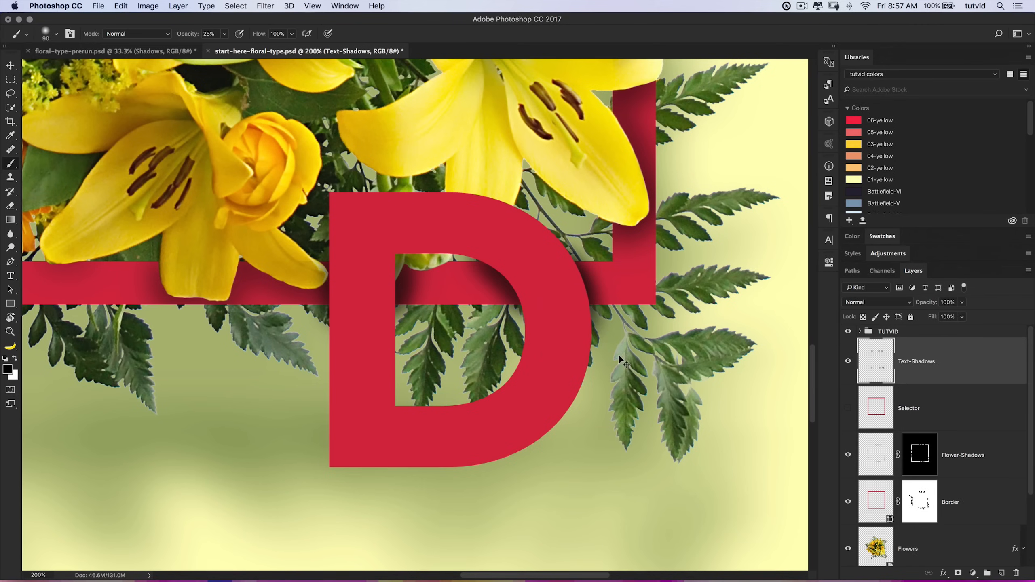
Load the Selector layer's frame as a selection and mask the Text-Shadows layer to reveal only that selection.
{"action": "key", "text": "super+minus"}
{"action": "key", "text": "super+minus"}
{"action": "key", "text": "super+minus"}
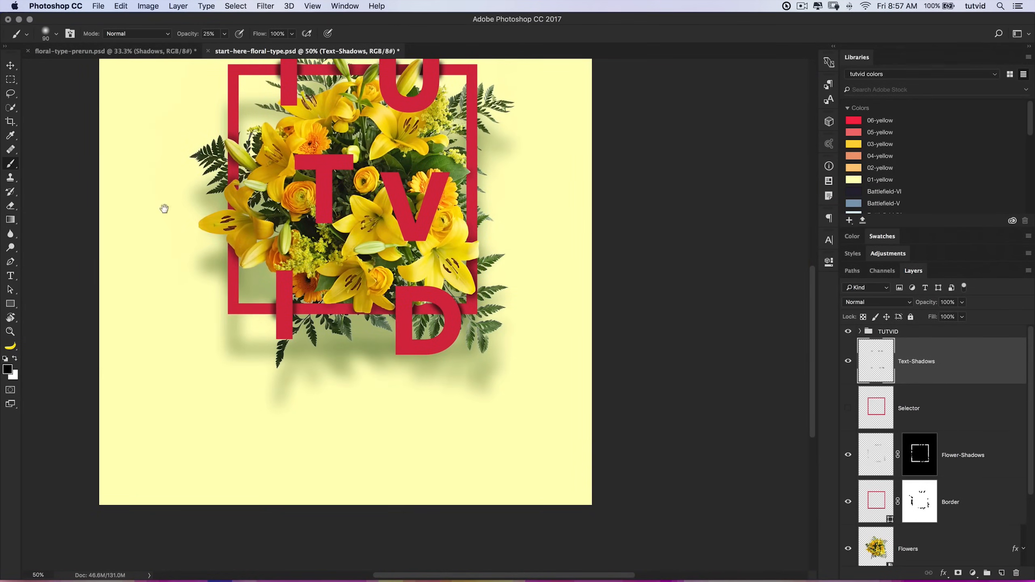
{"action": "left_click_drag", "start_coordinate": [304, 202], "coordinate": [322, 273]}
{"action": "left_click_drag", "start_coordinate": [342, 157], "coordinate": [379, 144]}
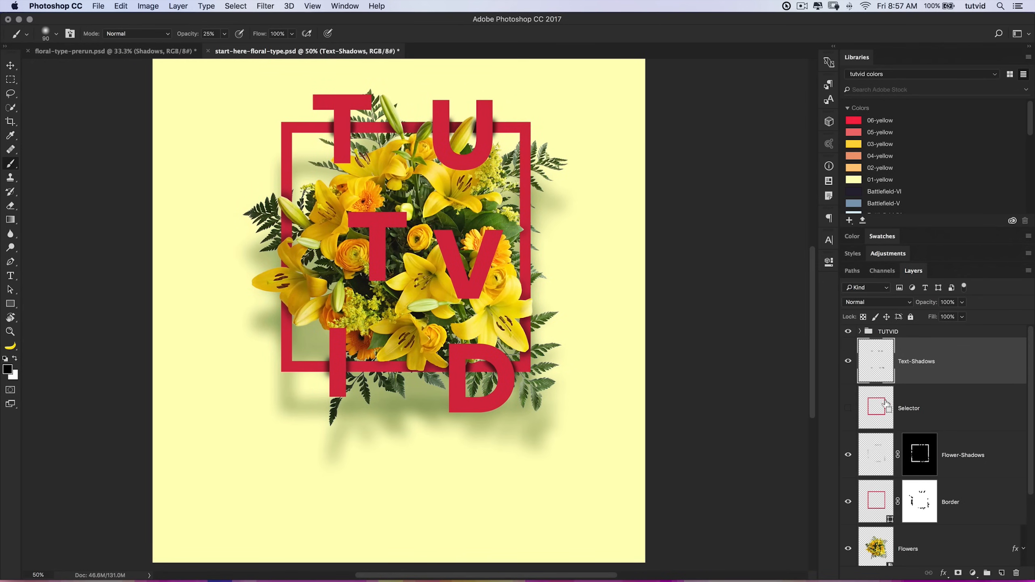
{"action": "left_click", "coordinate": [877, 410], "text": "super"}
{"action": "left_click", "coordinate": [178, 6]}
{"action": "mouse_move", "coordinate": [243, 180]}
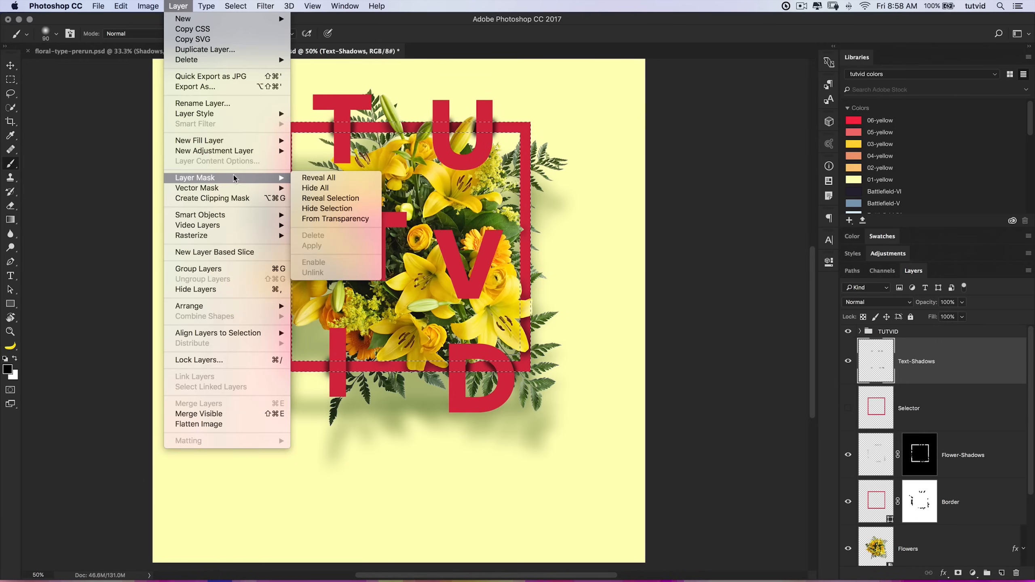
{"action": "left_click", "coordinate": [321, 199]}
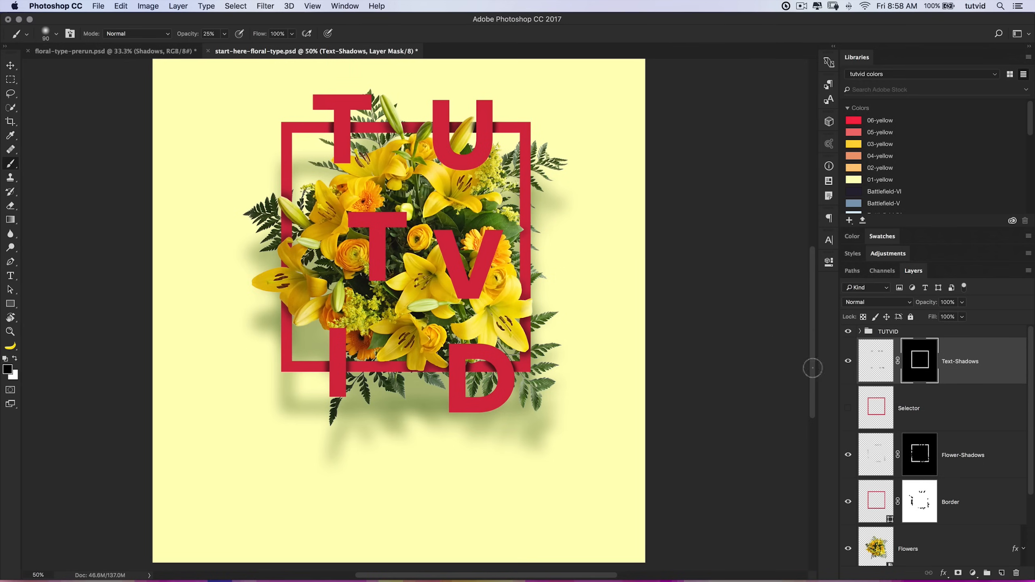
Load the Border layer's mask as a selection and invert it.
{"action": "left_click", "coordinate": [919, 504], "text": "super"}
{"action": "key", "text": "super+shift+i"}
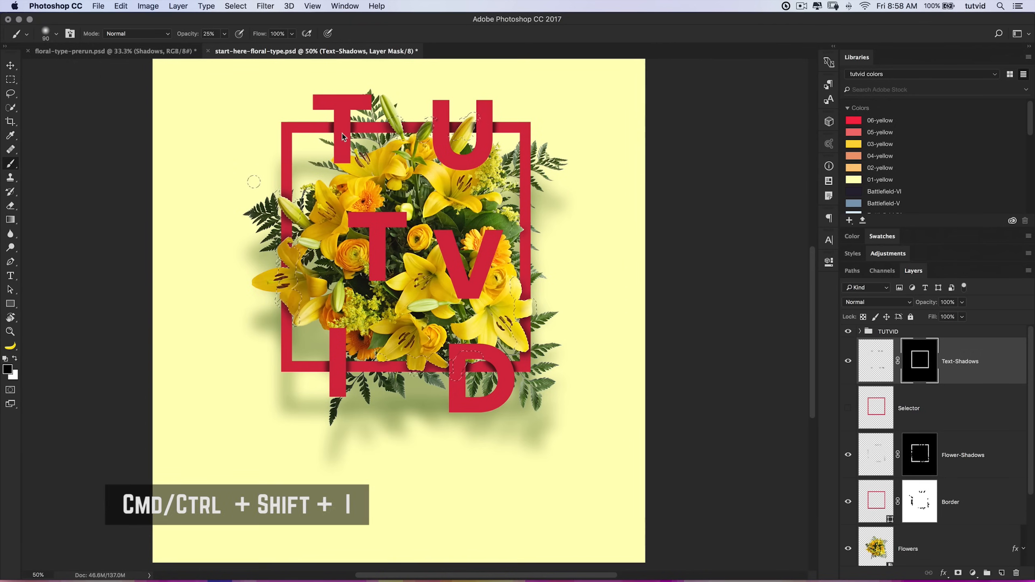
Paint black at 100% opacity on the Text-Shadows mask to remove the letter shadows from the flower buds around the U.
{"action": "key", "text": "z"}
{"action": "left_click", "coordinate": [353, 126]}
{"action": "left_click", "coordinate": [353, 127]}
{"action": "left_click", "coordinate": [354, 127]}
{"action": "left_click", "coordinate": [354, 127]}
{"action": "left_click_drag", "start_coordinate": [339, 130], "coordinate": [387, 223]}
{"action": "key", "text": "super+minus"}
{"action": "key", "text": "super+minus"}
{"action": "key", "text": "super+minus"}
{"action": "key", "text": "super+minus"}
{"action": "key", "text": "super+minus"}
{"action": "key", "text": "super+minus"}
{"action": "key", "text": "super+minus"}
{"action": "key", "text": "super+minus"}
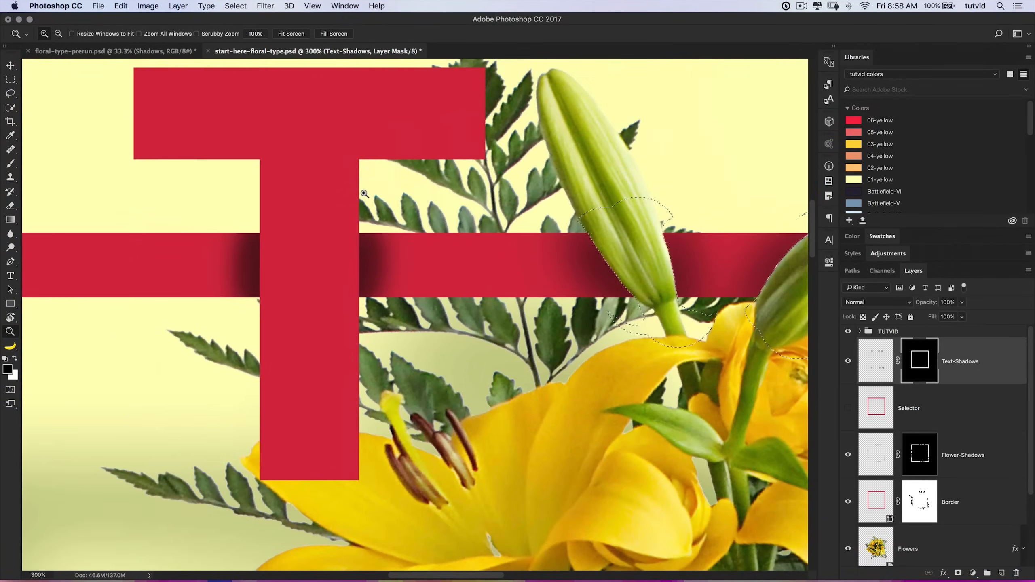
{"action": "left_click_drag", "start_coordinate": [502, 274], "coordinate": [226, 289]}
{"action": "left_click_drag", "start_coordinate": [469, 287], "coordinate": [328, 290]}
{"action": "key", "text": "b"}
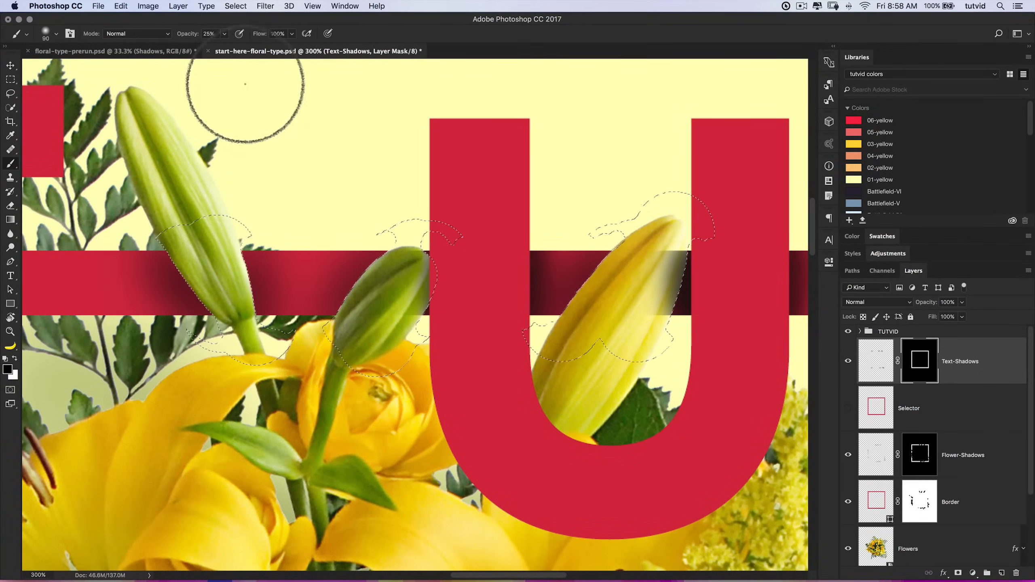
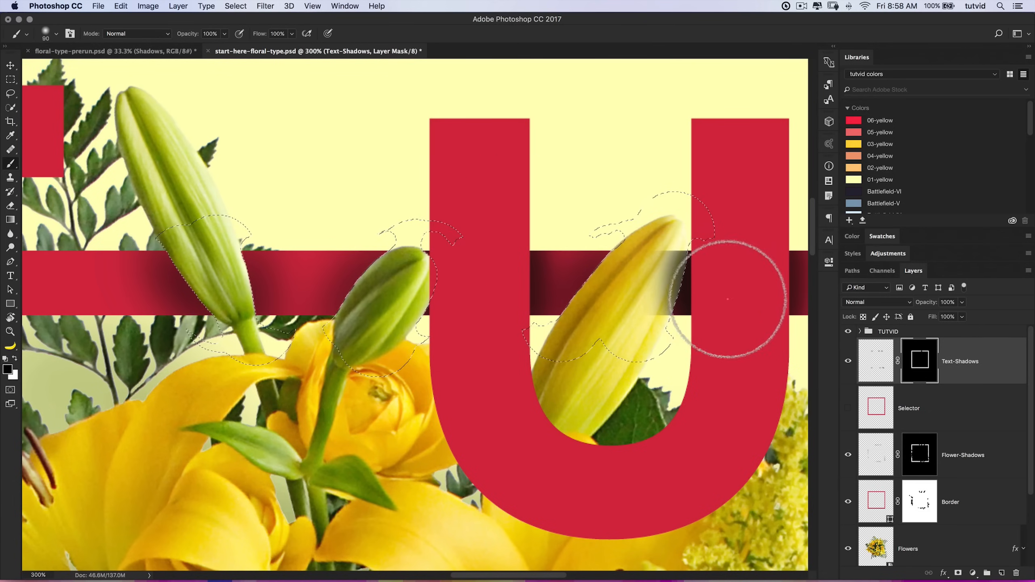
{"action": "left_click_drag", "start_coordinate": [665, 275], "coordinate": [693, 224]}
{"action": "left_click_drag", "start_coordinate": [636, 294], "coordinate": [388, 320]}
{"action": "left_click_drag", "start_coordinate": [601, 336], "coordinate": [588, 239]}
Check the selected flower areas around the D for stray letter shadows and clear the selection.
{"action": "scroll", "coordinate": [588, 240], "scroll_direction": "down", "scroll_amount": 10}
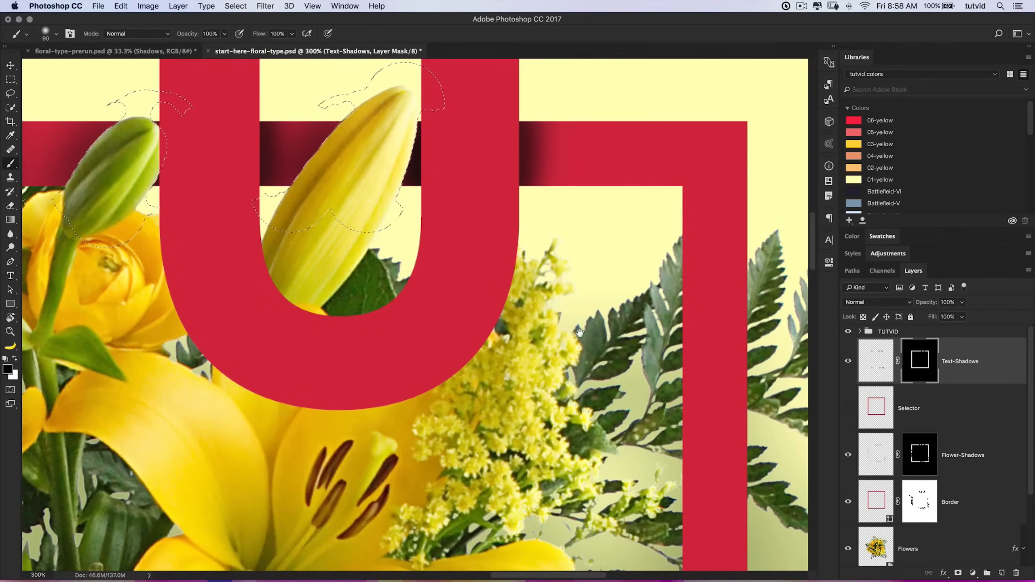
{"action": "scroll", "coordinate": [512, 221], "scroll_direction": "down", "scroll_amount": 15}
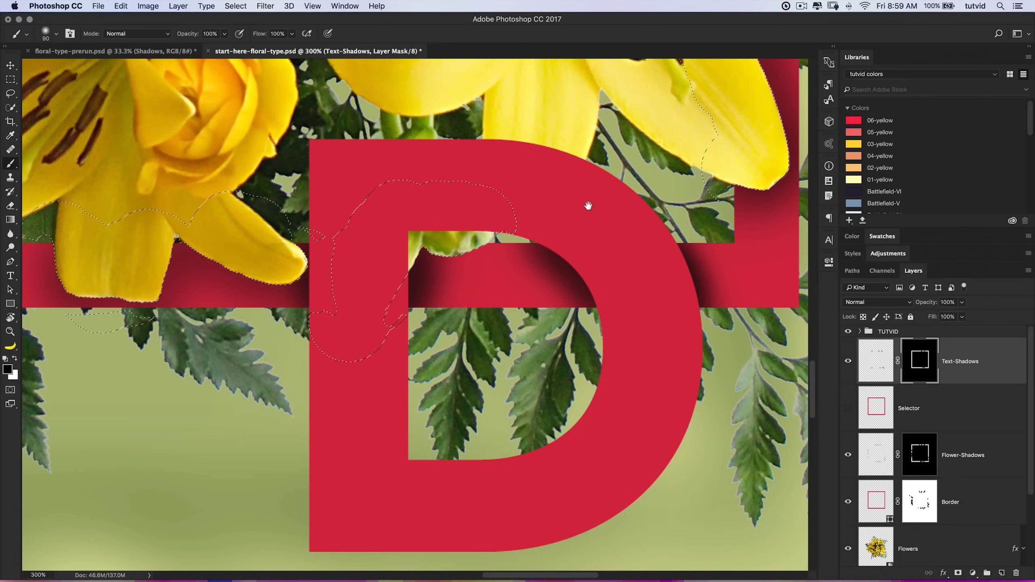
{"action": "left_click_drag", "start_coordinate": [581, 204], "coordinate": [604, 248]}
{"action": "key", "text": "super+d"}
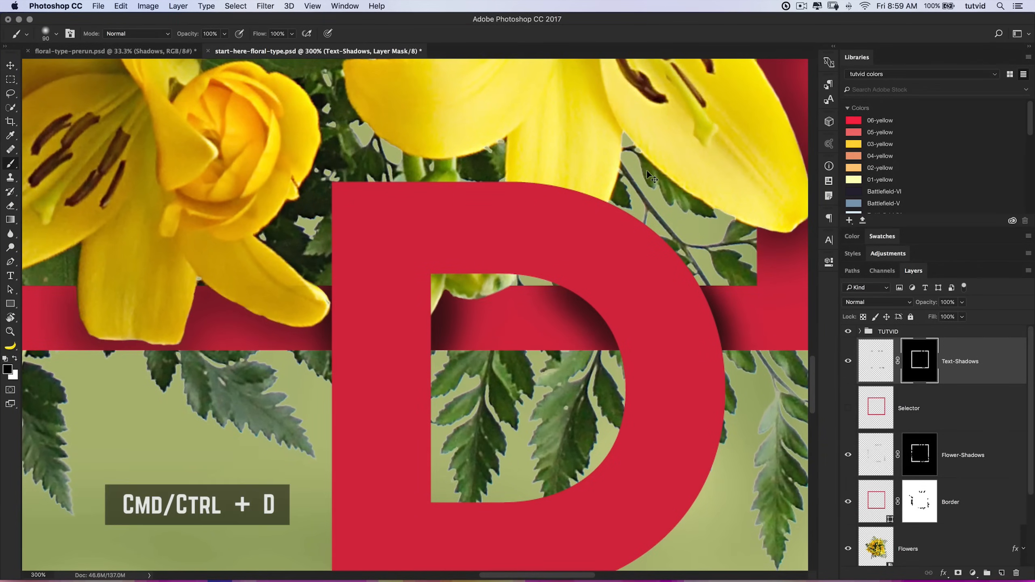
Add a white layer mask to the TUTVID group.
{"action": "key", "text": "super+minus"}
{"action": "key", "text": "super+minus"}
{"action": "key", "text": "super+minus"}
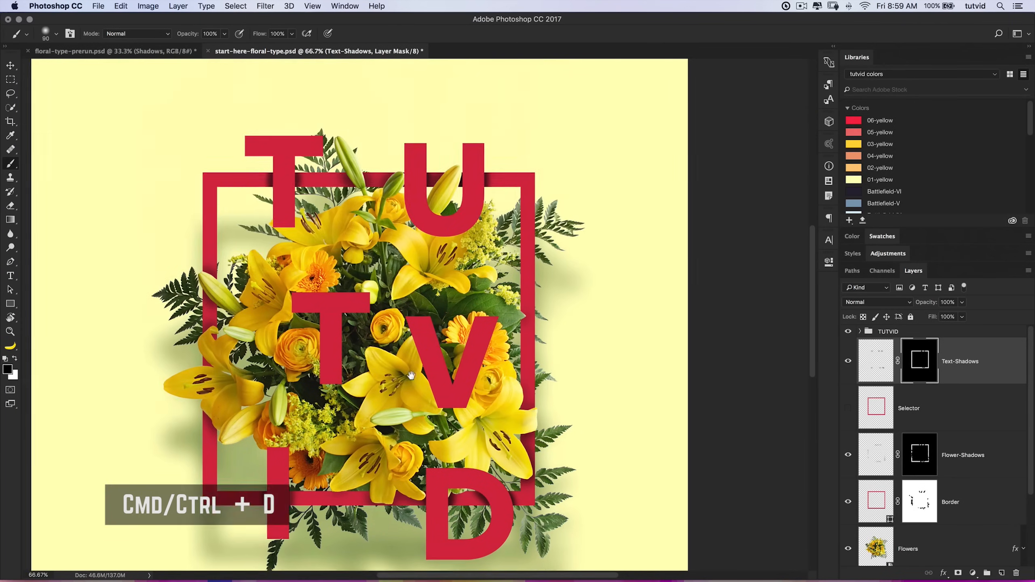
{"action": "left_click_drag", "start_coordinate": [459, 233], "coordinate": [463, 257]}
{"action": "left_click_drag", "start_coordinate": [478, 327], "coordinate": [492, 278]}
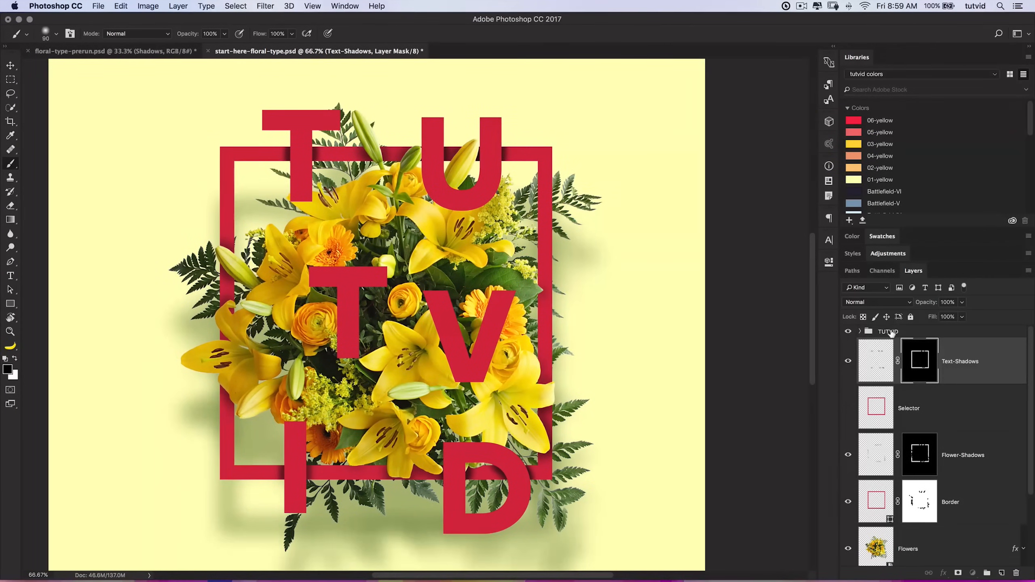
{"action": "left_click", "coordinate": [891, 332]}
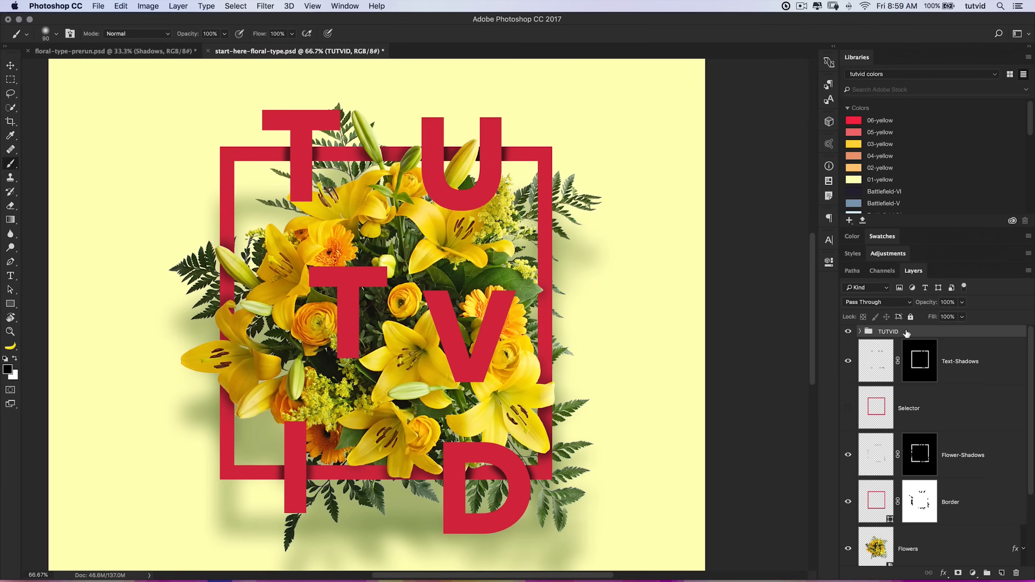
{"action": "left_click", "coordinate": [958, 573]}
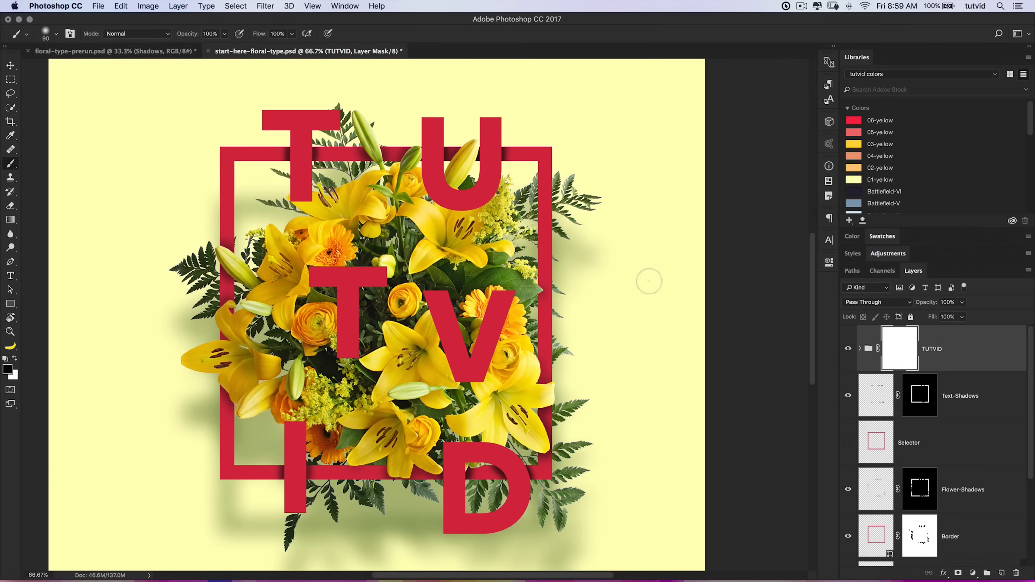
Set the 90 px brush to 100% hardness and hide the foot of the first T over the lily on the TUTVID mask.
{"action": "key", "text": "z"}
{"action": "left_click", "coordinate": [304, 199]}
{"action": "left_click", "coordinate": [304, 200]}
{"action": "left_click", "coordinate": [304, 200]}
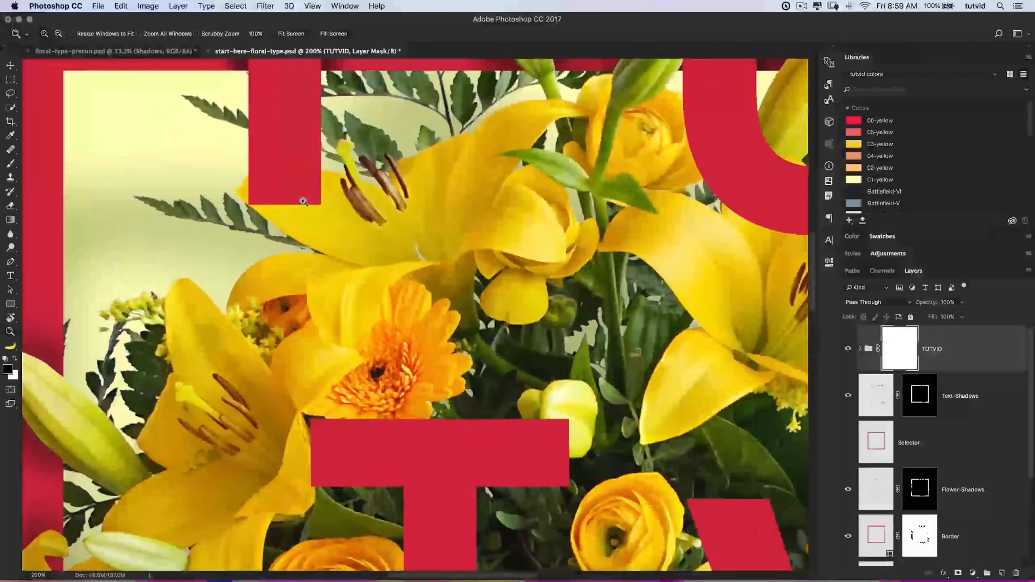
{"action": "left_click_drag", "start_coordinate": [305, 201], "coordinate": [448, 282]}
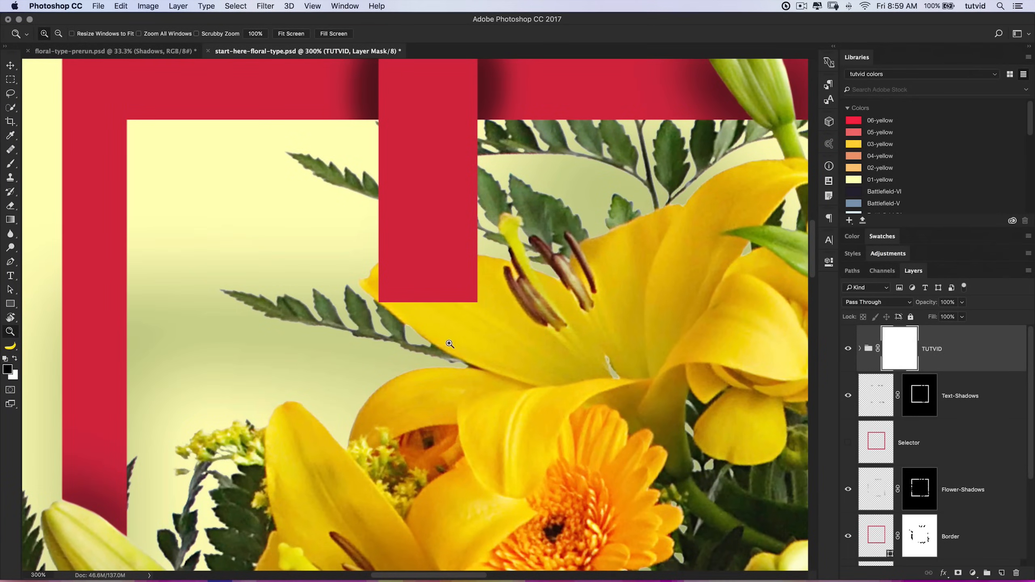
{"action": "key", "text": "b"}
{"action": "key", "text": "super+minus"}
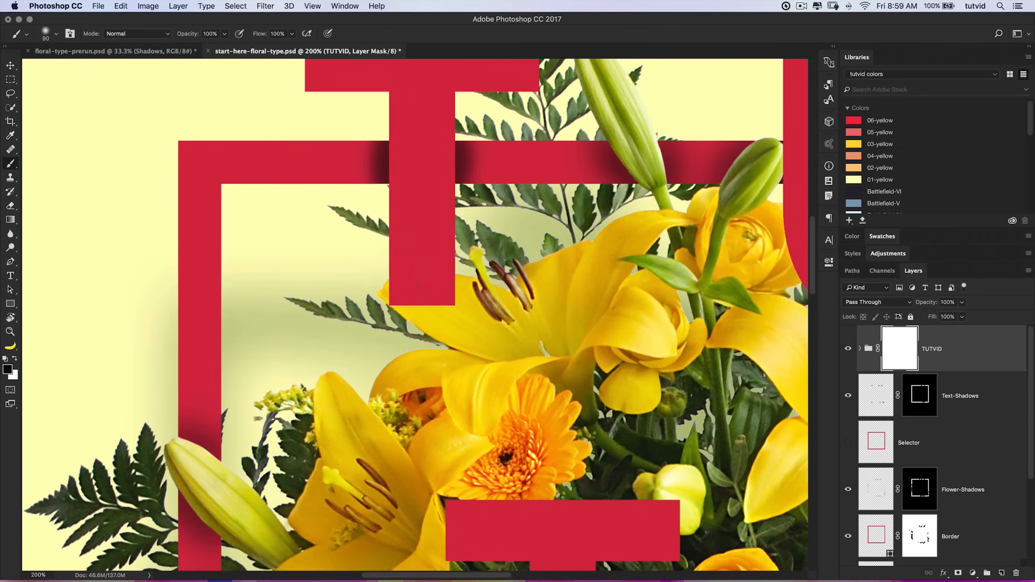
{"action": "right_click", "coordinate": [398, 268]}
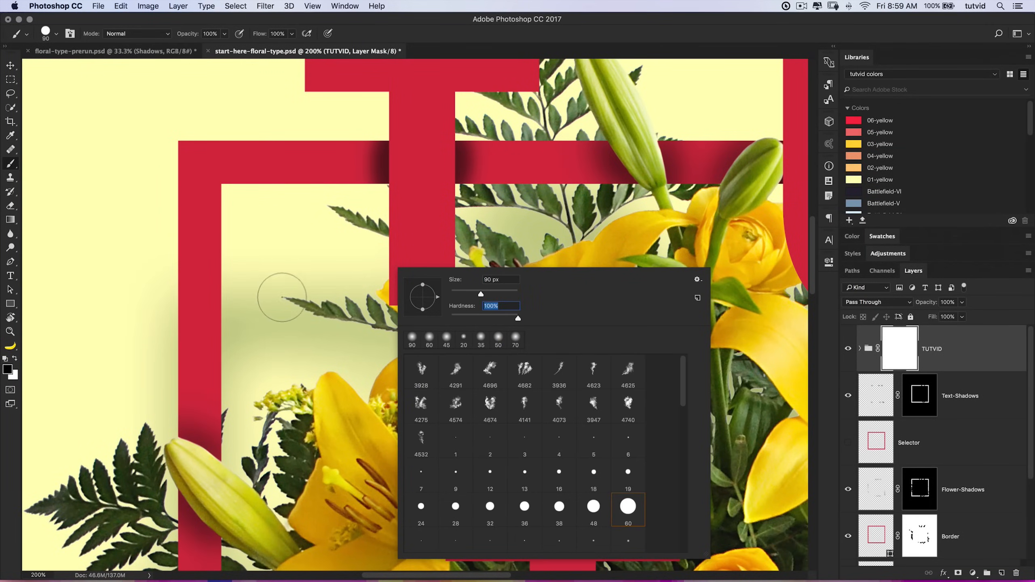
{"action": "key", "text": "Return"}
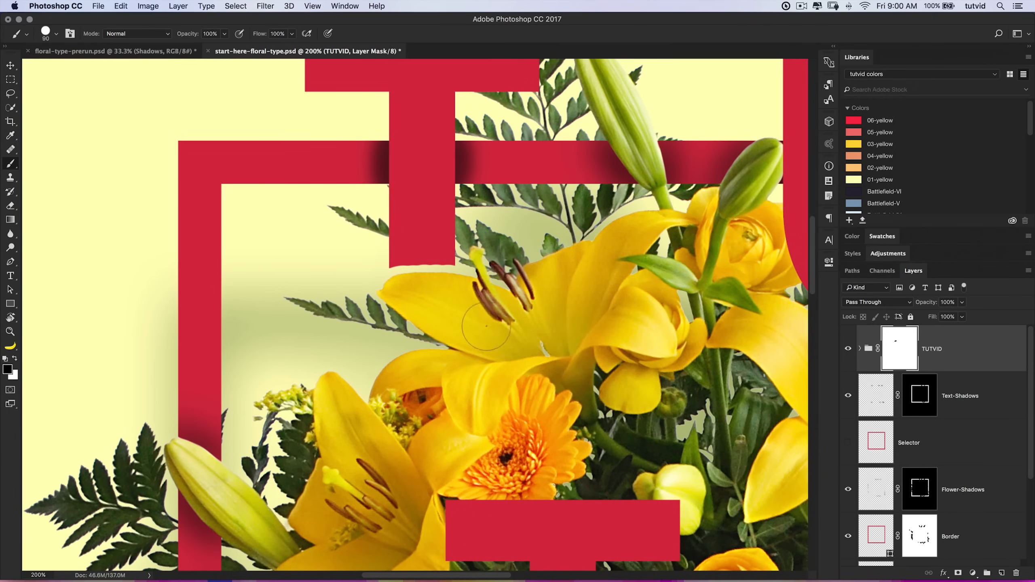
Paint black on the TUTVID mask to hide the U's left edge and lower curve over the green bud, orange flower and lily.
{"action": "mouse_move", "coordinate": [555, 306]}
{"action": "left_mouse_down"}
{"action": "mouse_move", "coordinate": [313, 320]}
{"action": "mouse_move", "coordinate": [233, 345]}
{"action": "left_mouse_up"}
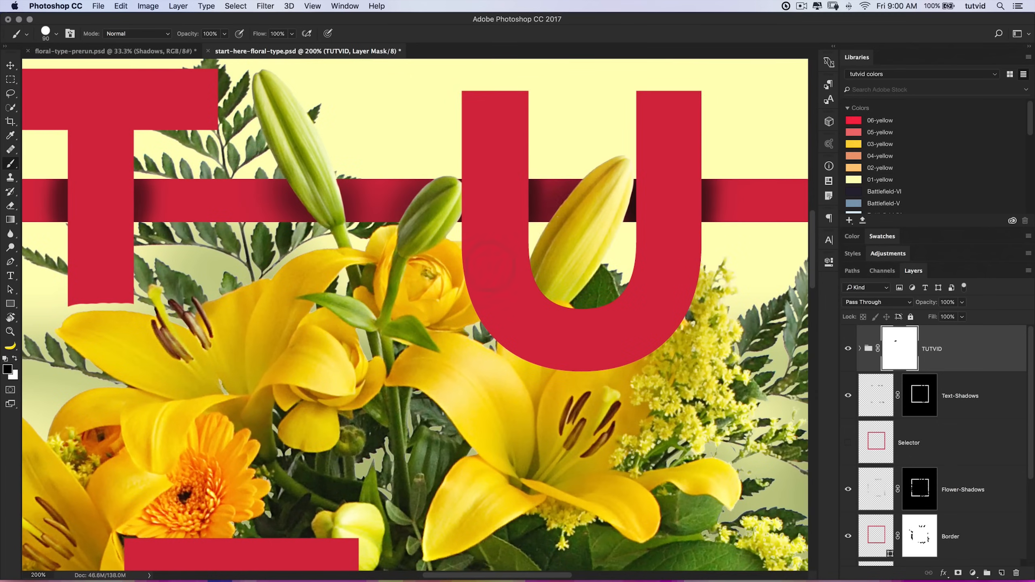
{"action": "left_click_drag", "start_coordinate": [467, 190], "coordinate": [461, 202]}
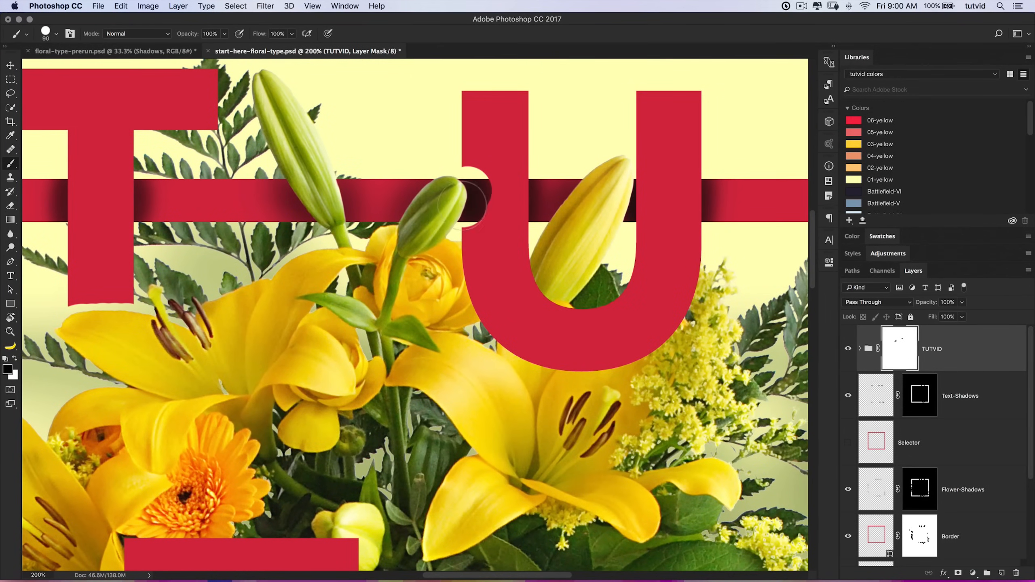
{"action": "left_click_drag", "start_coordinate": [570, 321], "coordinate": [536, 305]}
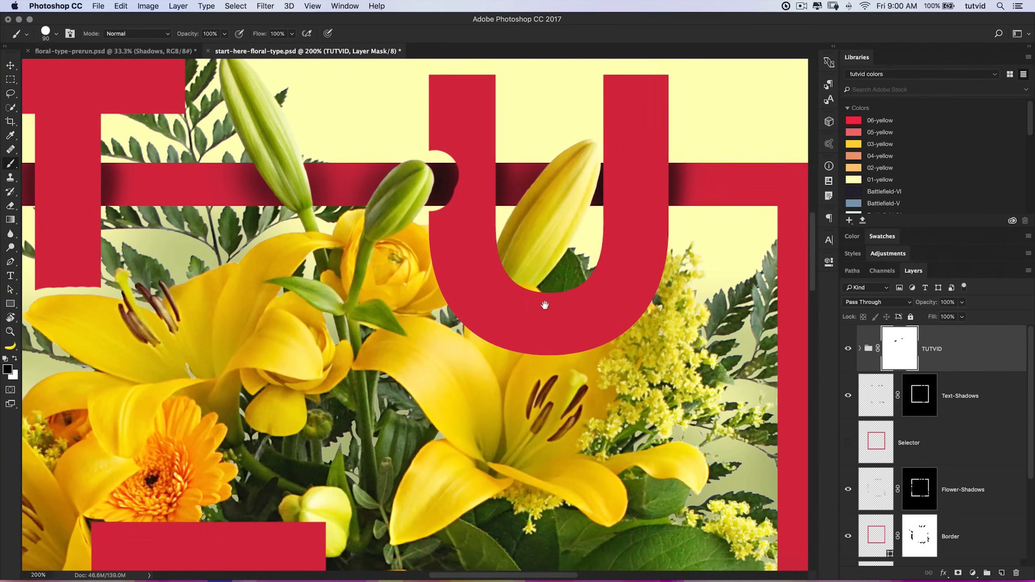
{"action": "mouse_move", "coordinate": [446, 224]}
{"action": "left_mouse_down"}
{"action": "mouse_move", "coordinate": [452, 252]}
{"action": "mouse_move", "coordinate": [436, 281]}
{"action": "left_mouse_up"}
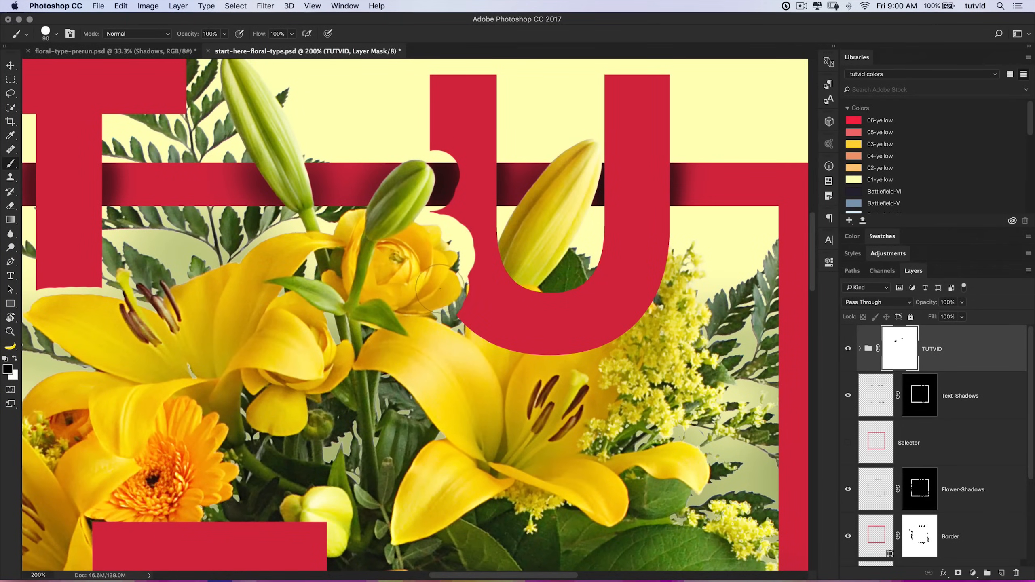
{"action": "left_click", "coordinate": [485, 283]}
{"action": "mouse_move", "coordinate": [485, 283]}
{"action": "left_mouse_down"}
{"action": "mouse_move", "coordinate": [519, 299]}
{"action": "mouse_move", "coordinate": [491, 291]}
{"action": "mouse_move", "coordinate": [496, 321]}
{"action": "mouse_move", "coordinate": [525, 302]}
{"action": "mouse_move", "coordinate": [545, 306]}
{"action": "mouse_move", "coordinate": [558, 335]}
{"action": "mouse_move", "coordinate": [564, 321]}
{"action": "mouse_move", "coordinate": [487, 350]}
{"action": "mouse_move", "coordinate": [613, 323]}
{"action": "mouse_move", "coordinate": [574, 315]}
{"action": "mouse_move", "coordinate": [644, 303]}
{"action": "left_mouse_up"}
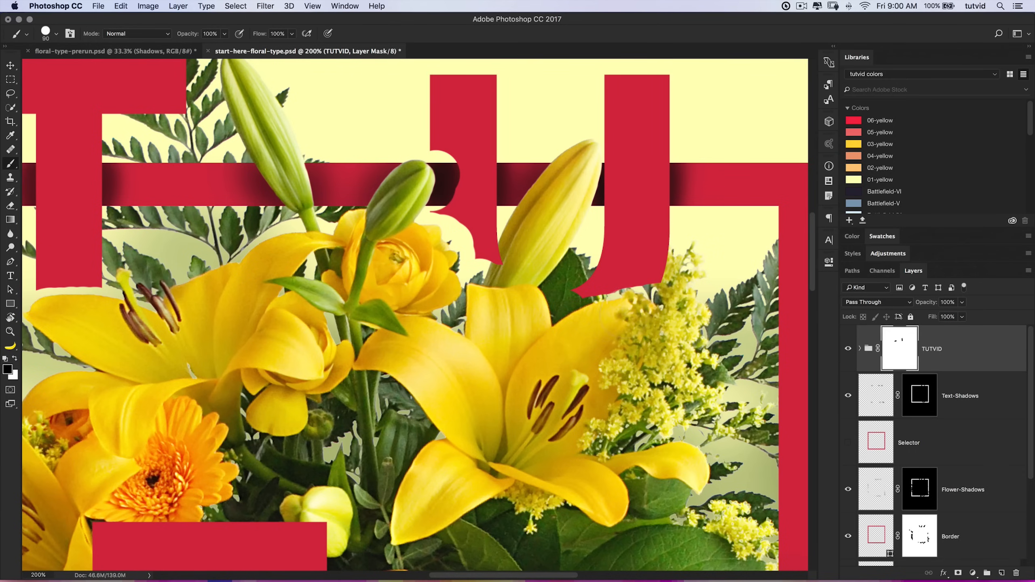
Paint black on the TUTVID mask to hide parts of the second T's crossbar and stem over the gerbera, green bud and ranunculus.
{"action": "left_click_drag", "start_coordinate": [486, 329], "coordinate": [446, 167]}
{"action": "left_click_drag", "start_coordinate": [354, 367], "coordinate": [599, 261]}
{"action": "left_click_drag", "start_coordinate": [495, 268], "coordinate": [526, 261]}
{"action": "mouse_move", "coordinate": [357, 264]}
{"action": "left_mouse_down"}
{"action": "mouse_move", "coordinate": [364, 227]}
{"action": "mouse_move", "coordinate": [383, 241]}
{"action": "mouse_move", "coordinate": [363, 237]}
{"action": "mouse_move", "coordinate": [396, 247]}
{"action": "mouse_move", "coordinate": [359, 237]}
{"action": "mouse_move", "coordinate": [359, 246]}
{"action": "mouse_move", "coordinate": [393, 255]}
{"action": "mouse_move", "coordinate": [441, 236]}
{"action": "left_mouse_up"}
{"action": "mouse_move", "coordinate": [344, 245]}
{"action": "left_mouse_down"}
{"action": "mouse_move", "coordinate": [321, 267]}
{"action": "mouse_move", "coordinate": [322, 299]}
{"action": "left_mouse_up"}
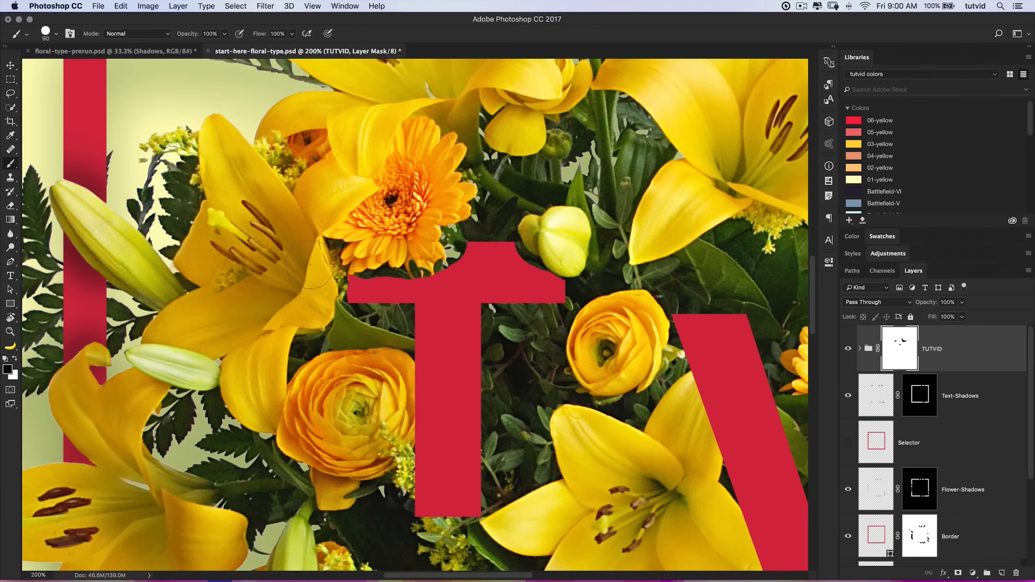
{"action": "mouse_move", "coordinate": [454, 366]}
{"action": "left_mouse_down"}
{"action": "mouse_move", "coordinate": [445, 298]}
{"action": "mouse_move", "coordinate": [412, 302]}
{"action": "mouse_move", "coordinate": [386, 374]}
{"action": "left_mouse_up"}
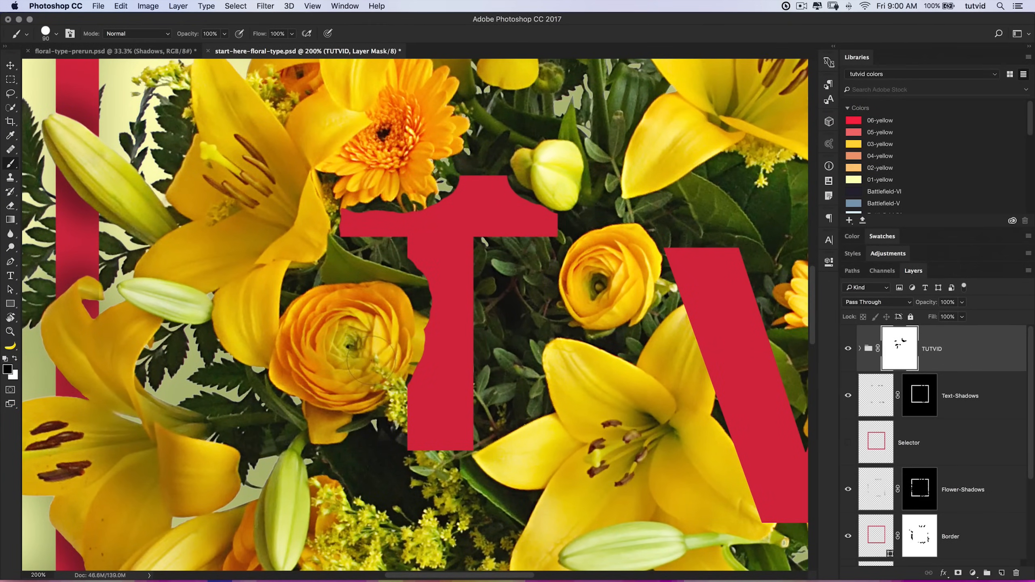
Hide the V's outer edge and pointed base over the lily petals on the TUTVID mask.
{"action": "scroll", "coordinate": [372, 362], "scroll_direction": "right", "scroll_amount": 15}
{"action": "scroll", "coordinate": [372, 362], "scroll_direction": "down", "scroll_amount": 5}
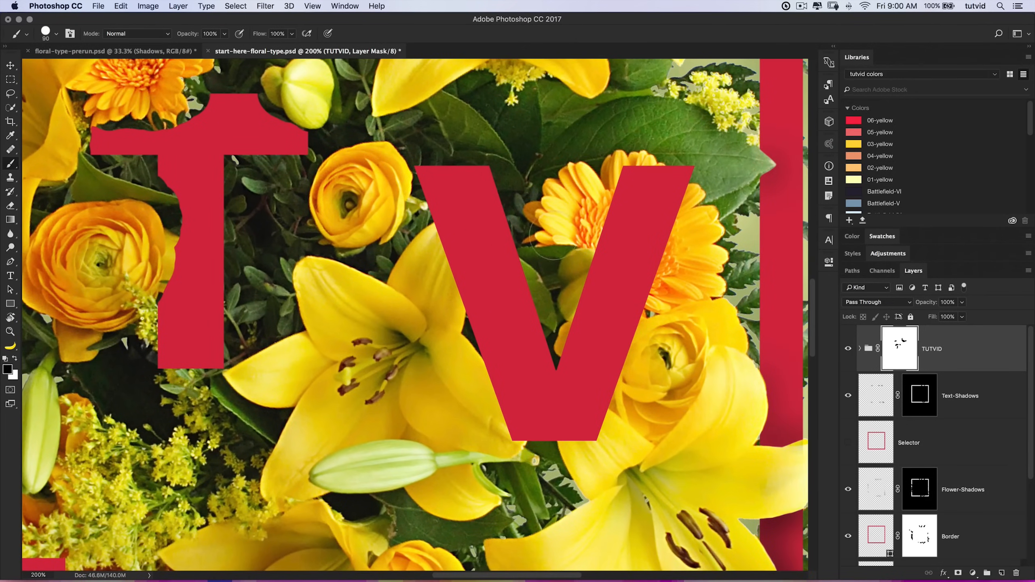
{"action": "mouse_move", "coordinate": [438, 237]}
{"action": "left_mouse_down"}
{"action": "mouse_move", "coordinate": [469, 222]}
{"action": "mouse_move", "coordinate": [453, 278]}
{"action": "mouse_move", "coordinate": [479, 361]}
{"action": "left_mouse_up"}
{"action": "left_click_drag", "start_coordinate": [482, 368], "coordinate": [509, 436]}
{"action": "mouse_move", "coordinate": [591, 430]}
{"action": "left_mouse_down"}
{"action": "mouse_move", "coordinate": [579, 426]}
{"action": "mouse_move", "coordinate": [587, 416]}
{"action": "left_mouse_up"}
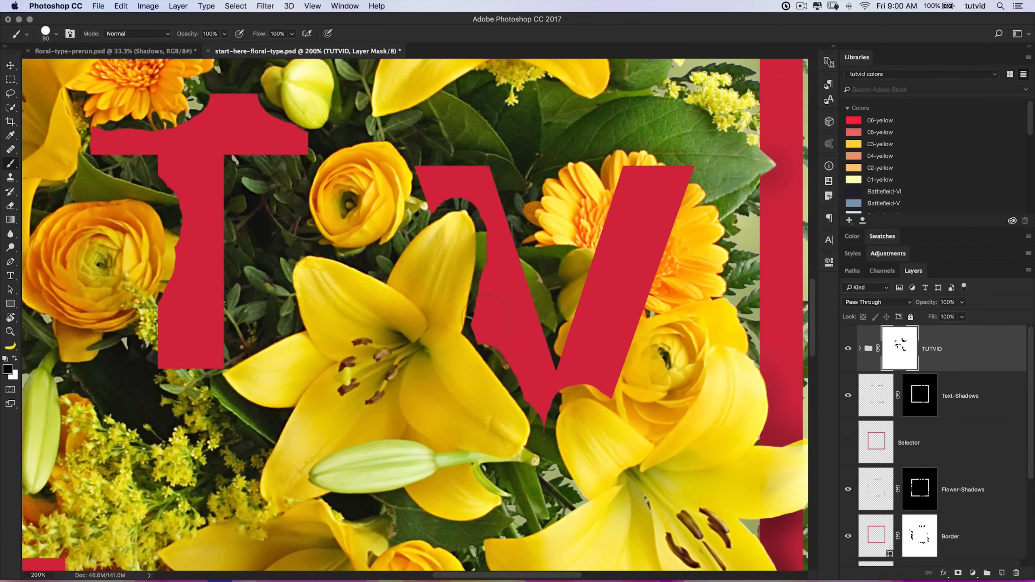
Hide the top of the I over the orange flowers and its foot over the fern on the TUTVID mask.
{"action": "left_click_drag", "start_coordinate": [563, 332], "coordinate": [598, 174]}
{"action": "left_click_drag", "start_coordinate": [382, 466], "coordinate": [558, 262]}
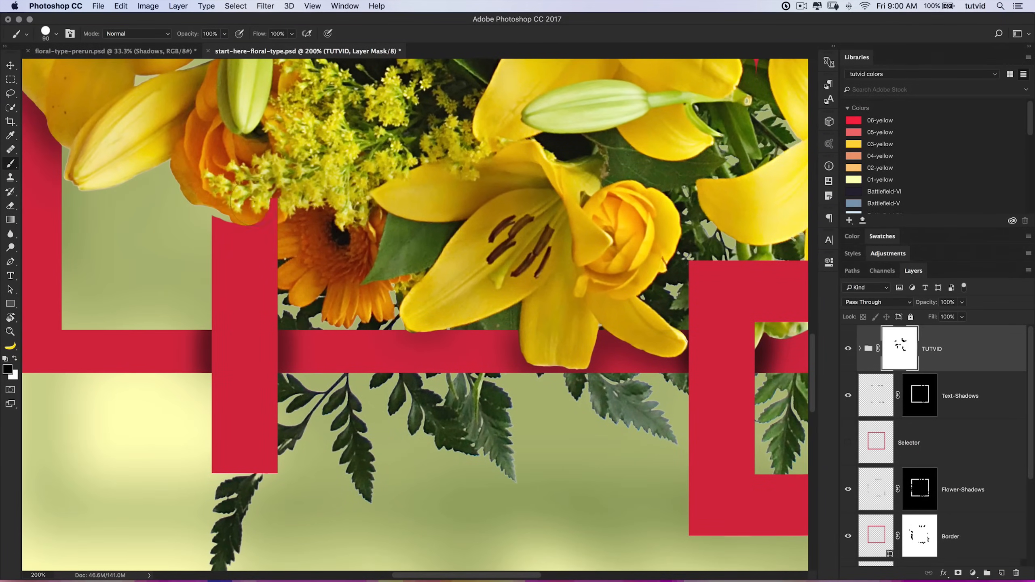
{"action": "left_click_drag", "start_coordinate": [237, 204], "coordinate": [279, 230]}
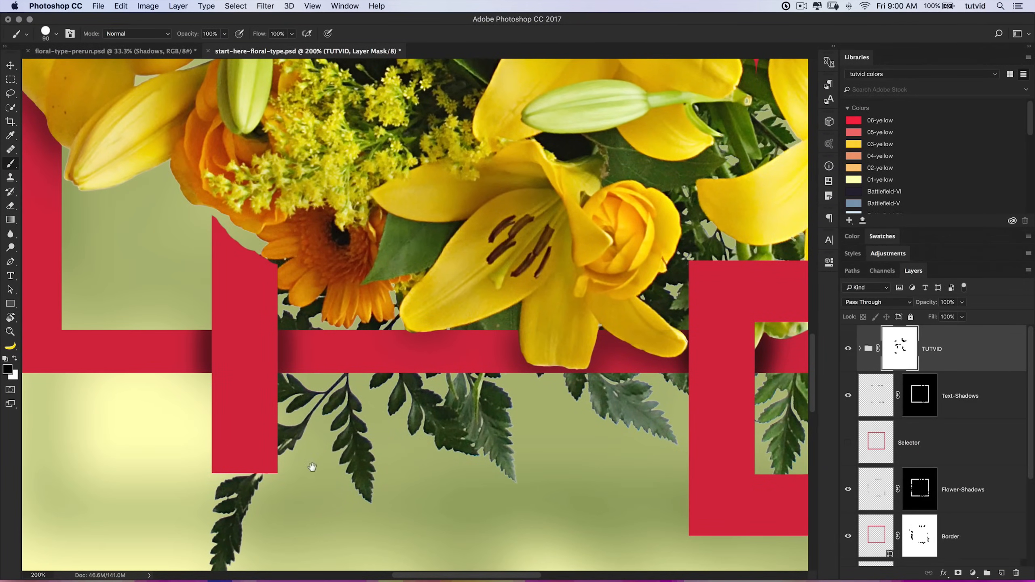
{"action": "left_click_drag", "start_coordinate": [329, 455], "coordinate": [366, 407]}
{"action": "mouse_move", "coordinate": [310, 379]}
{"action": "left_mouse_down"}
{"action": "mouse_move", "coordinate": [273, 410]}
{"action": "mouse_move", "coordinate": [262, 398]}
{"action": "mouse_move", "coordinate": [304, 402]}
{"action": "left_mouse_up"}
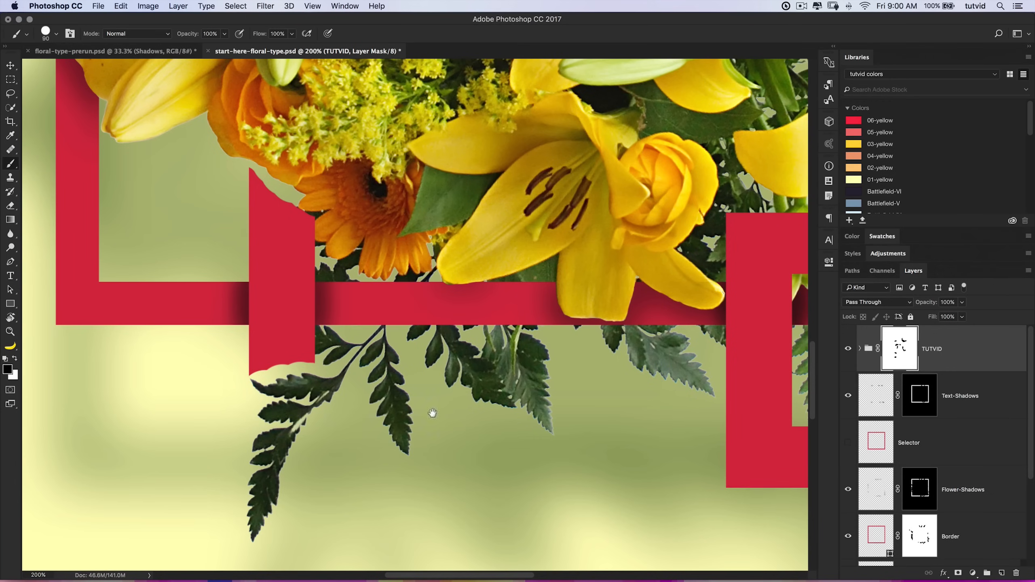
Hide the upper part of the D over the green bud, seed pod and lily petal on the TUTVID mask.
{"action": "scroll", "coordinate": [418, 242], "scroll_direction": "right", "scroll_amount": 10}
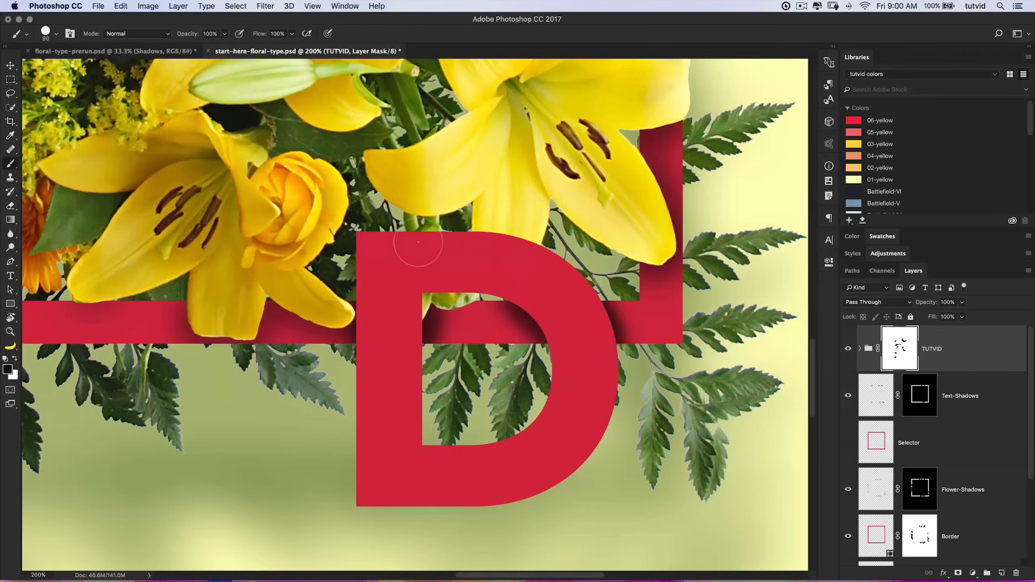
{"action": "mouse_move", "coordinate": [418, 242]}
{"action": "left_mouse_down"}
{"action": "mouse_move", "coordinate": [390, 299]}
{"action": "mouse_move", "coordinate": [398, 324]}
{"action": "mouse_move", "coordinate": [383, 339]}
{"action": "mouse_move", "coordinate": [395, 348]}
{"action": "mouse_move", "coordinate": [422, 291]}
{"action": "left_mouse_up"}
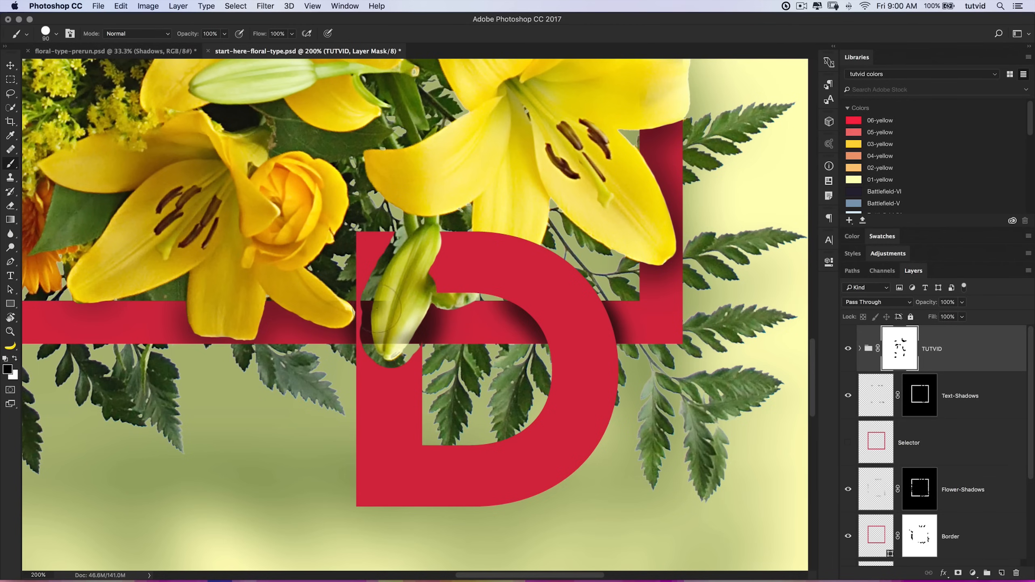
{"action": "left_click_drag", "start_coordinate": [389, 336], "coordinate": [390, 324]}
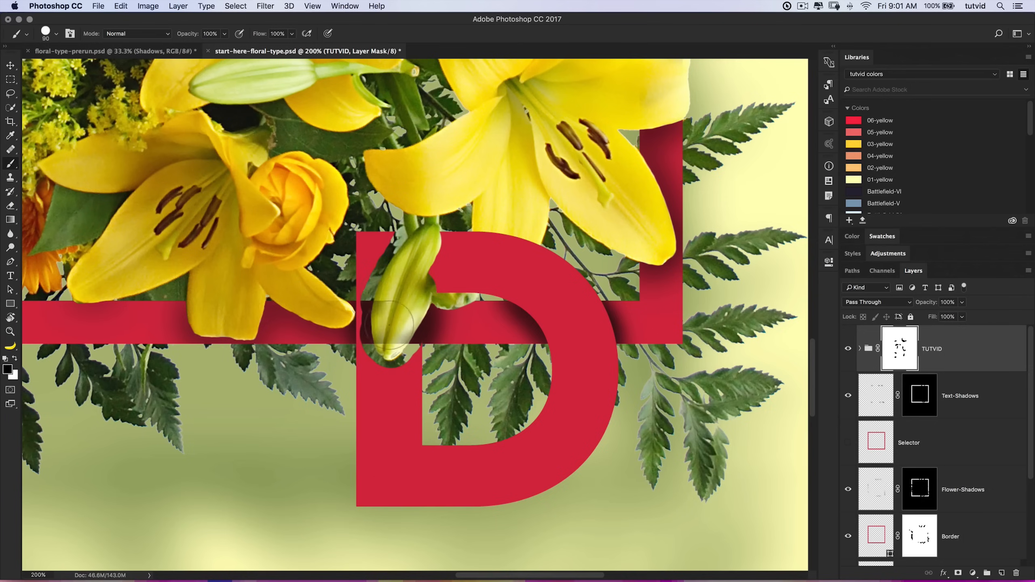
{"action": "mouse_move", "coordinate": [455, 285]}
{"action": "left_mouse_down"}
{"action": "mouse_move", "coordinate": [456, 252]}
{"action": "mouse_move", "coordinate": [475, 252]}
{"action": "mouse_move", "coordinate": [459, 281]}
{"action": "mouse_move", "coordinate": [491, 290]}
{"action": "mouse_move", "coordinate": [490, 256]}
{"action": "mouse_move", "coordinate": [522, 244]}
{"action": "left_mouse_up"}
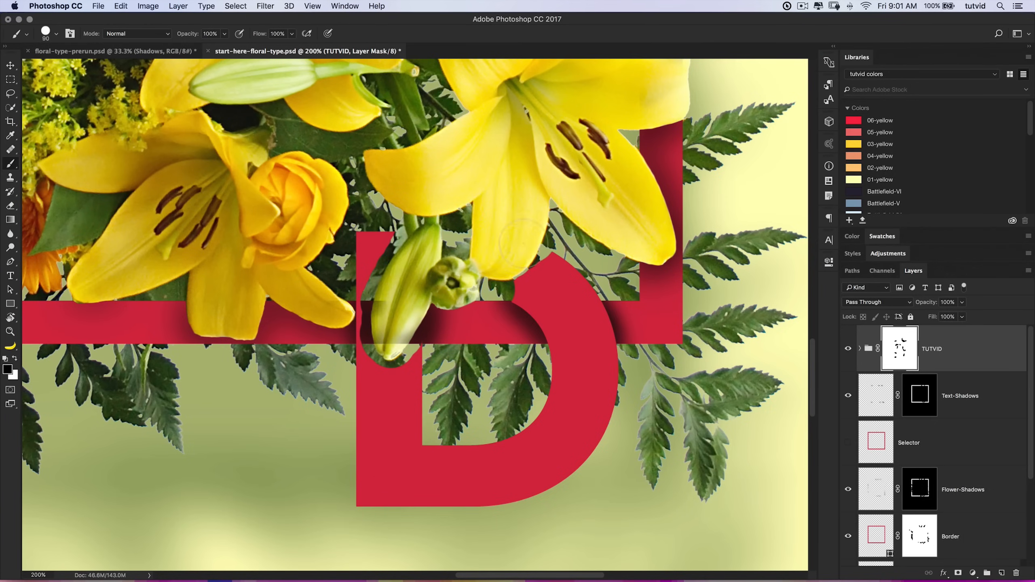
Load the Border mask as an inverted selection and paint the Text-Shadows mask to remove the letter shadow from the green bud.
{"action": "left_click_drag", "start_coordinate": [376, 341], "coordinate": [466, 284]}
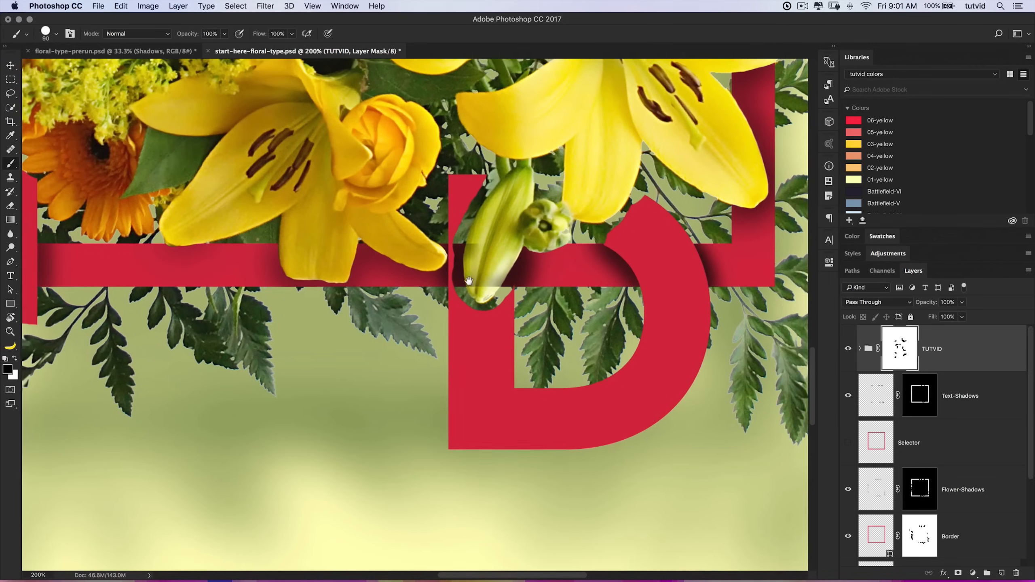
{"action": "left_click", "coordinate": [961, 398]}
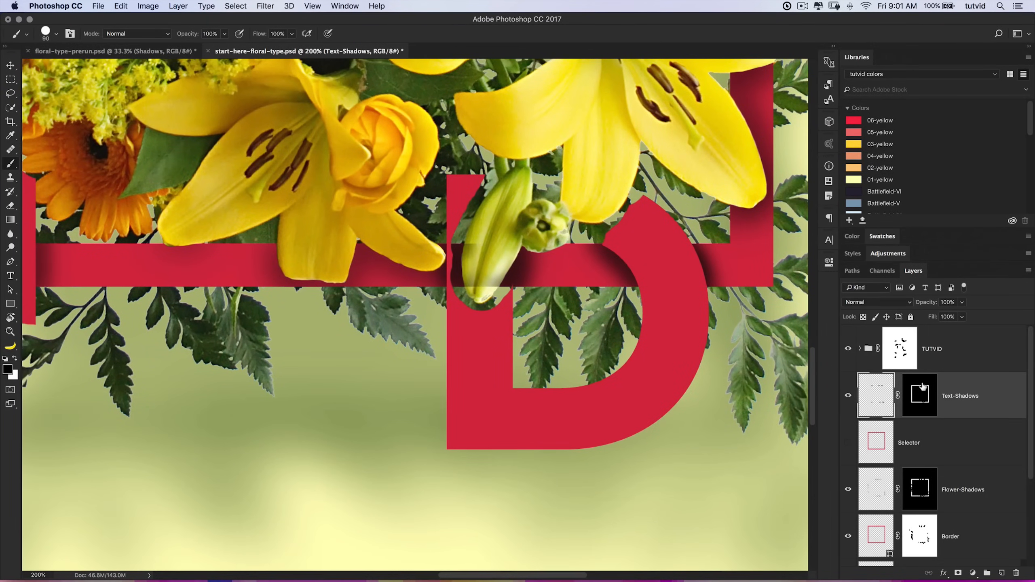
{"action": "left_click", "coordinate": [922, 539], "text": "super"}
{"action": "key", "text": "super+shift+i"}
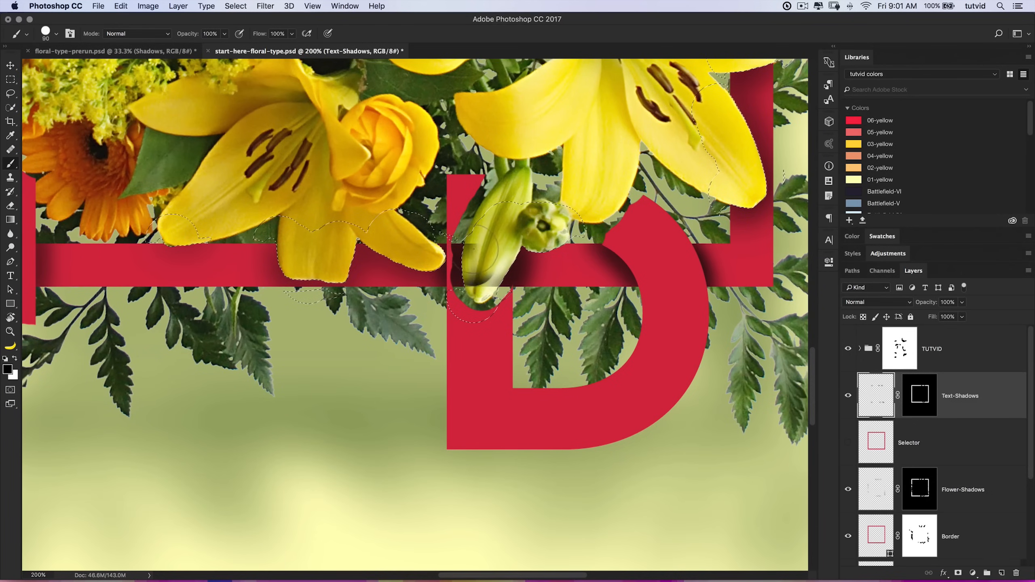
{"action": "left_click", "coordinate": [922, 395]}
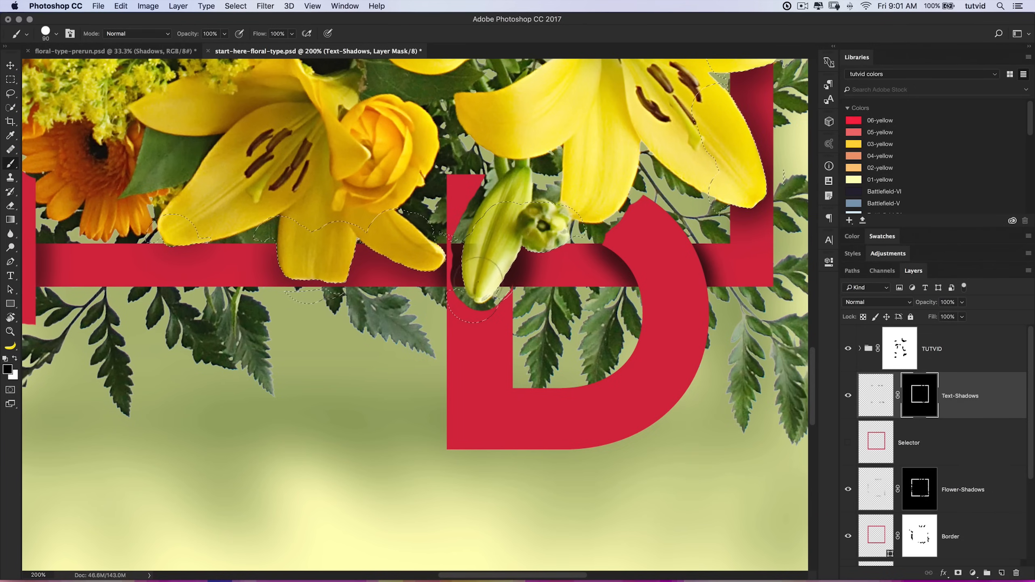
Activate the Flower-Shadows mask, check the selected flower areas from the D around to the first T for stray shadows, and clear the selection.
{"action": "scroll", "coordinate": [483, 281], "scroll_direction": "left", "scroll_amount": 5}
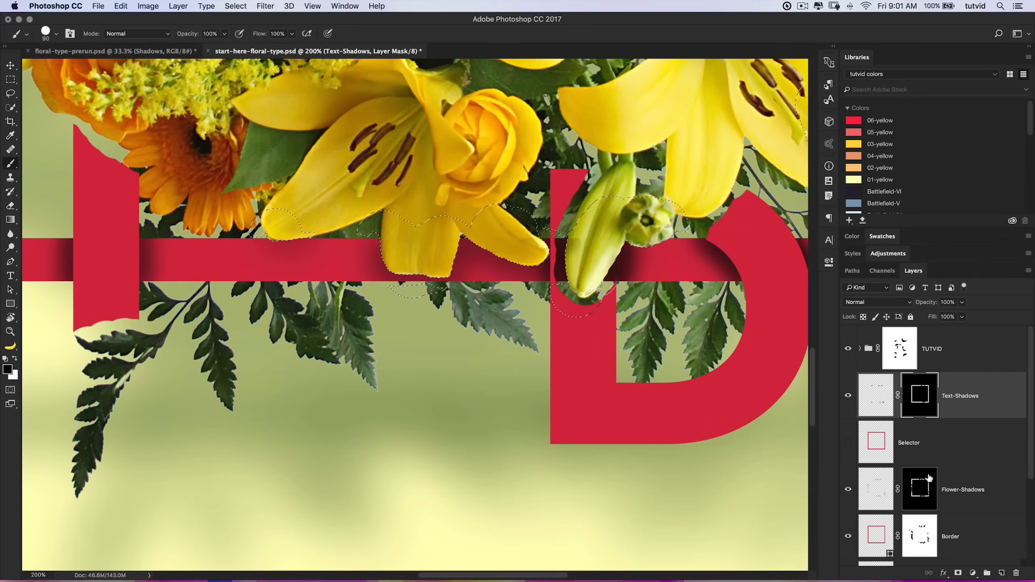
{"action": "left_click", "coordinate": [935, 474]}
{"action": "scroll", "coordinate": [414, 313], "scroll_direction": "right", "scroll_amount": 6}
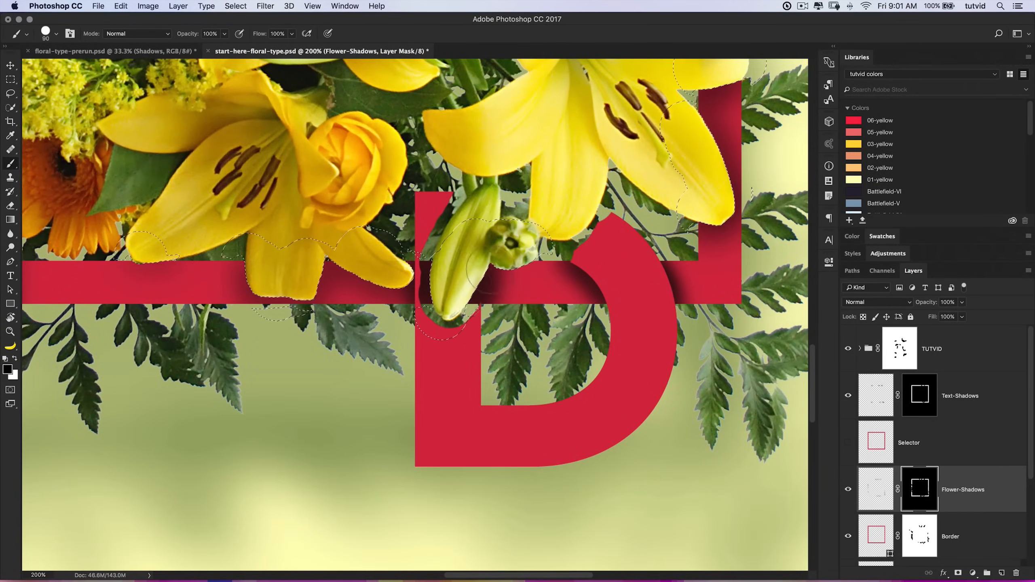
{"action": "left_click_drag", "start_coordinate": [513, 226], "coordinate": [435, 344]}
{"action": "left_click_drag", "start_coordinate": [238, 321], "coordinate": [644, 252]}
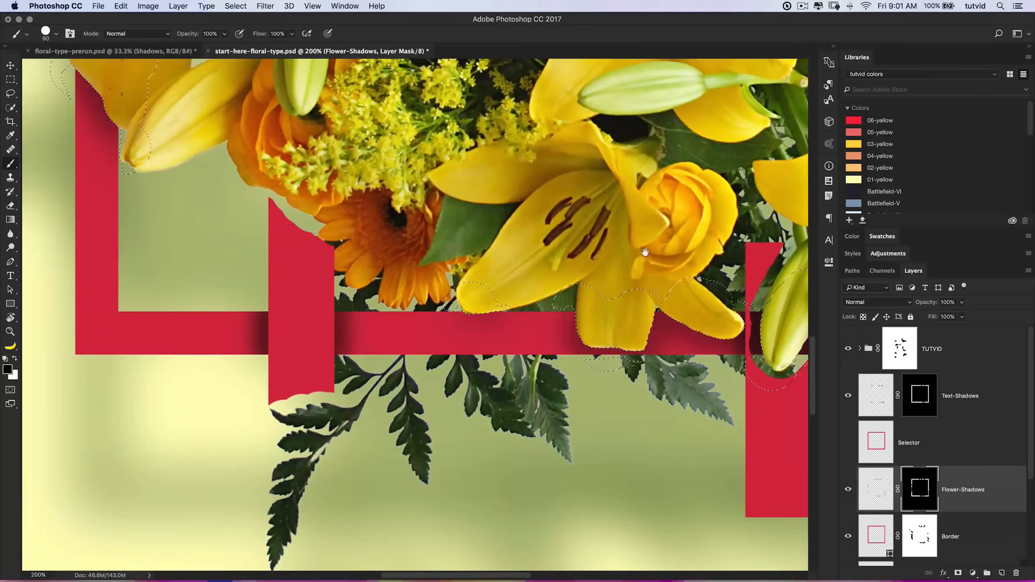
{"action": "left_click_drag", "start_coordinate": [536, 192], "coordinate": [512, 367]}
{"action": "left_click_drag", "start_coordinate": [521, 146], "coordinate": [501, 414]}
{"action": "left_click_drag", "start_coordinate": [468, 171], "coordinate": [476, 360]}
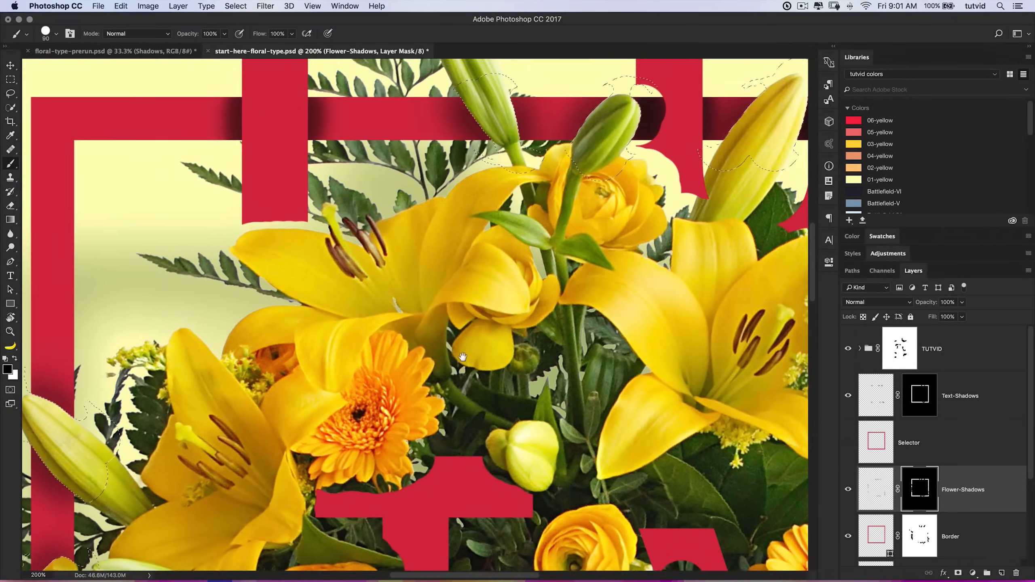
{"action": "left_click_drag", "start_coordinate": [434, 194], "coordinate": [468, 348]}
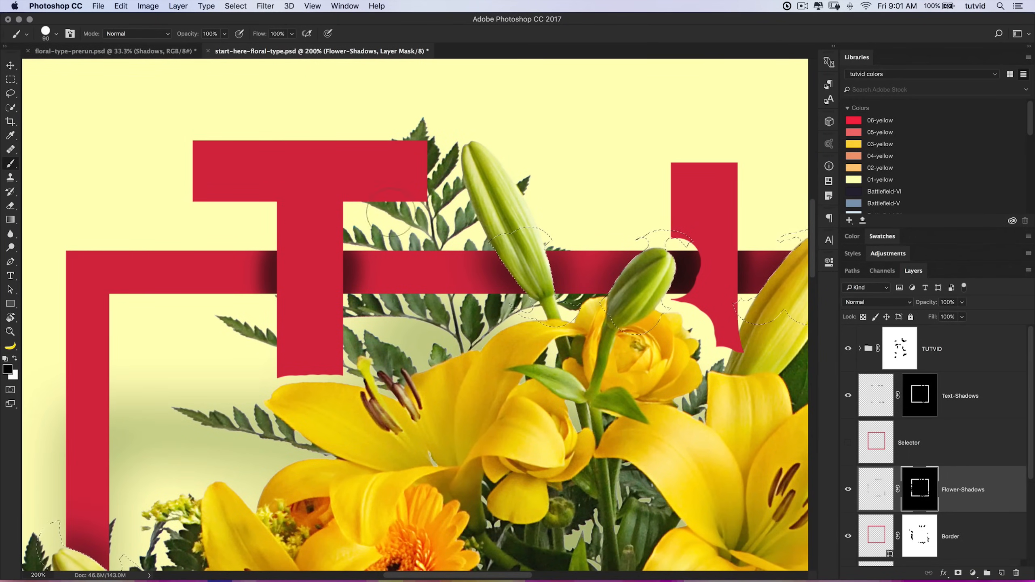
{"action": "key", "text": "super+d"}
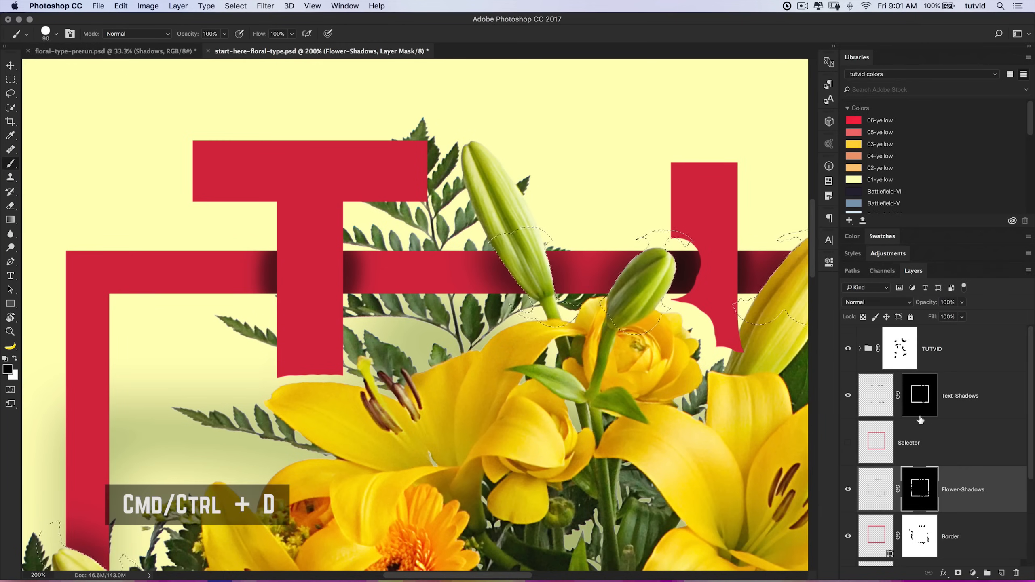
Return to the TUTVID mask and hide the first T's right arm and upper stem over the fern fronds.
{"action": "scroll", "coordinate": [658, 316], "scroll_direction": "down", "scroll_amount": 2}
{"action": "scroll", "coordinate": [658, 316], "scroll_direction": "right", "scroll_amount": 3}
{"action": "mouse_move", "coordinate": [763, 309]}
{"action": "left_mouse_down"}
{"action": "mouse_move", "coordinate": [578, 308]}
{"action": "mouse_move", "coordinate": [776, 322]}
{"action": "left_mouse_up"}
{"action": "left_click", "coordinate": [949, 347]}
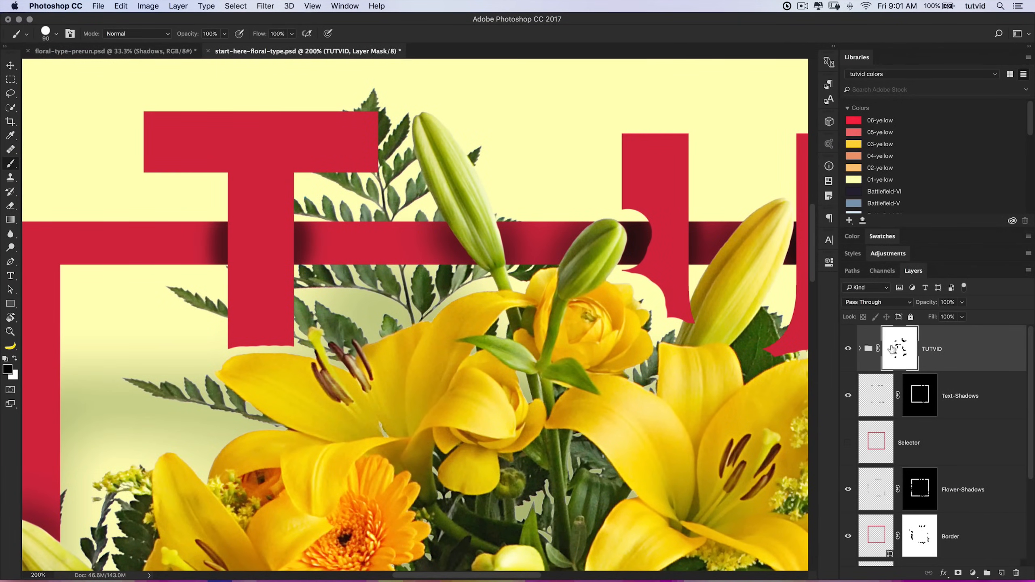
{"action": "mouse_move", "coordinate": [358, 120]}
{"action": "left_mouse_down"}
{"action": "mouse_move", "coordinate": [277, 159]}
{"action": "mouse_move", "coordinate": [285, 192]}
{"action": "mouse_move", "coordinate": [261, 196]}
{"action": "mouse_move", "coordinate": [311, 212]}
{"action": "left_mouse_up"}
{"action": "left_click_drag", "start_coordinate": [346, 246], "coordinate": [400, 277]}
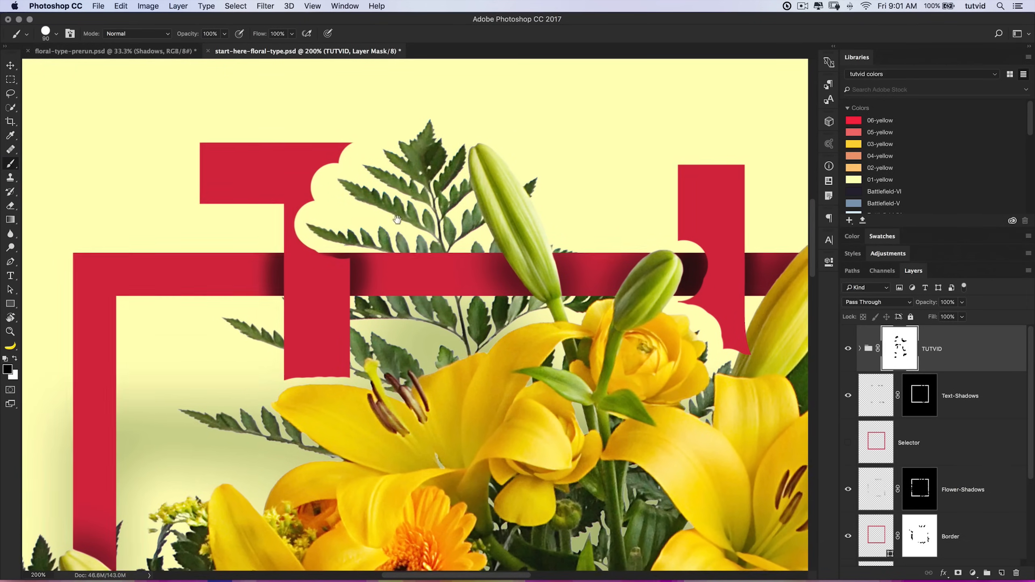
Set the brush hardness to 79% and paint white on the TUTVID mask to extend the first T's foot to the lily petal's edge.
{"action": "left_click_drag", "start_coordinate": [401, 229], "coordinate": [397, 175]}
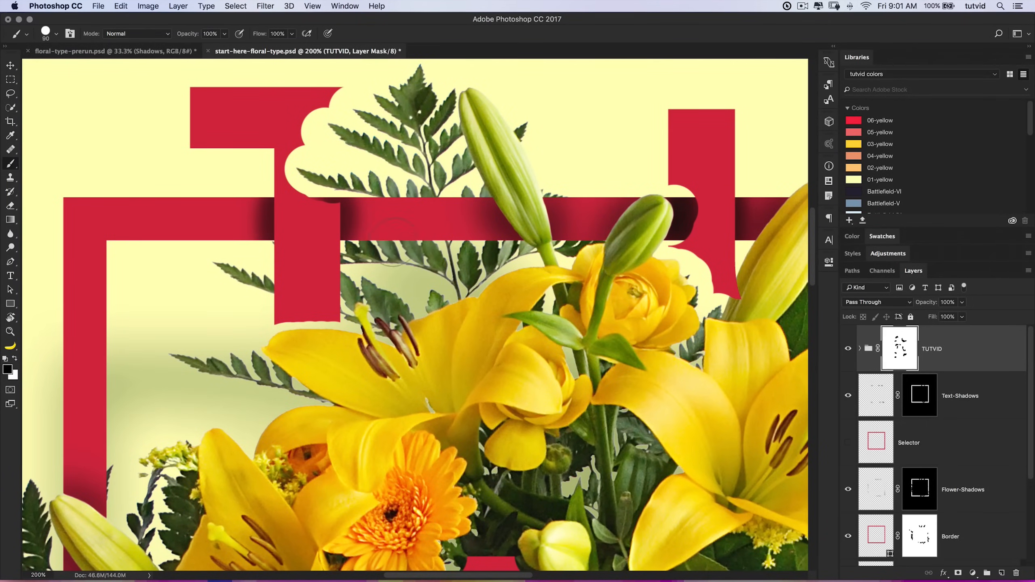
{"action": "left_click_drag", "start_coordinate": [338, 280], "coordinate": [406, 229]}
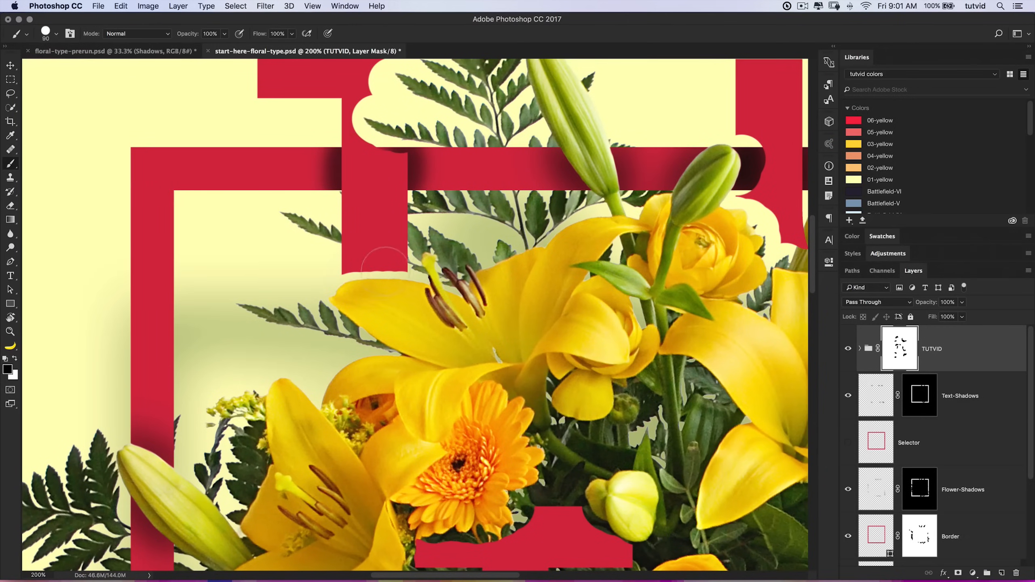
{"action": "right_click", "coordinate": [371, 216]}
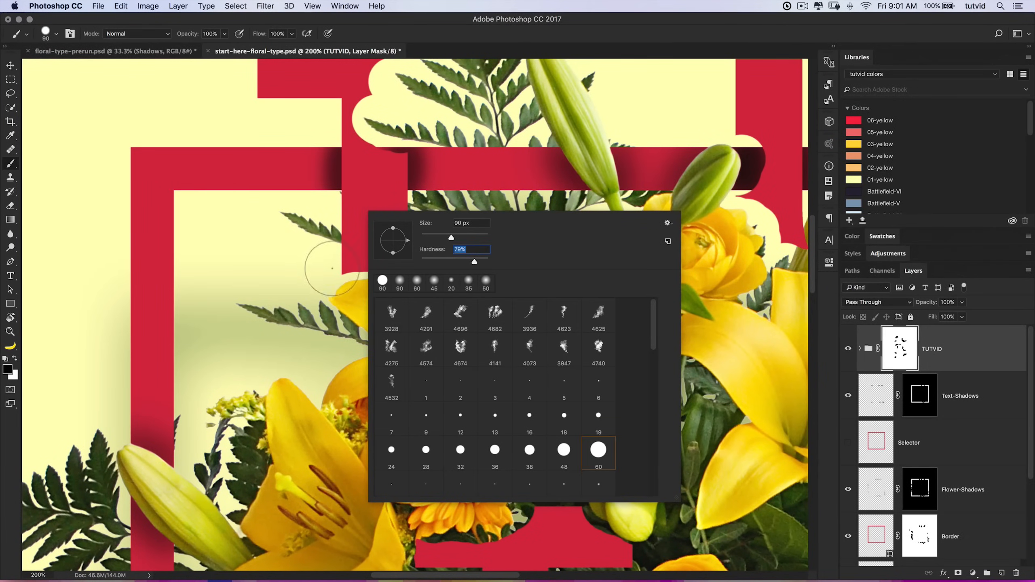
{"action": "key", "text": "Return"}
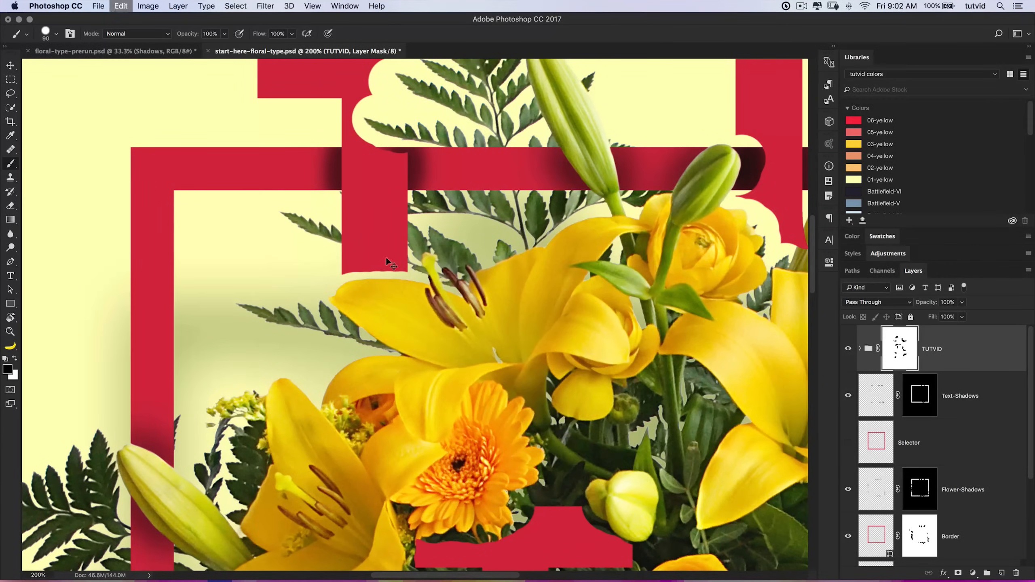
{"action": "scroll", "coordinate": [400, 196], "scroll_direction": "up", "scroll_amount": 4}
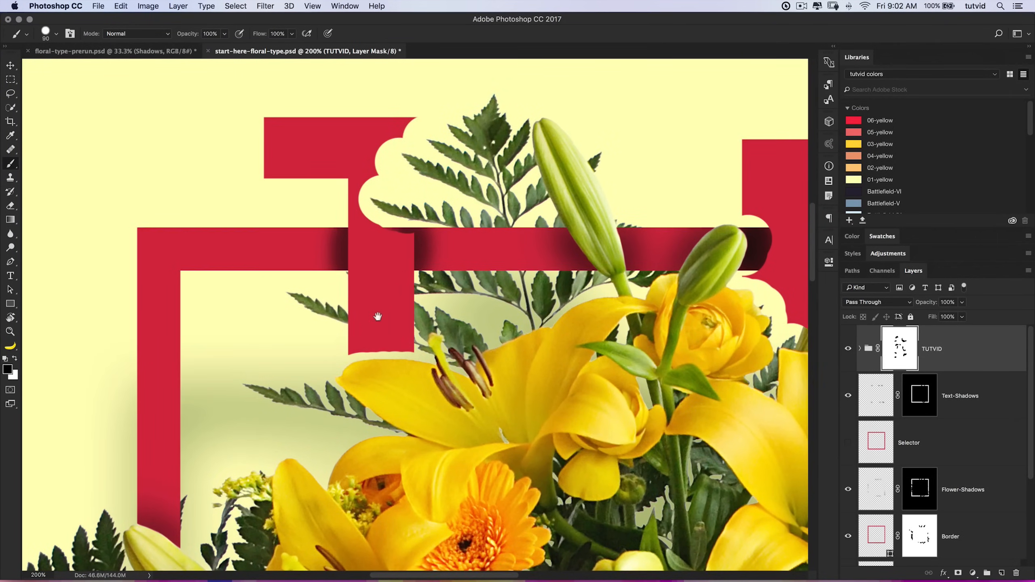
{"action": "left_click_drag", "start_coordinate": [378, 317], "coordinate": [424, 294]}
{"action": "key", "text": "z"}
{"action": "left_click_drag", "start_coordinate": [419, 334], "coordinate": [498, 309]}
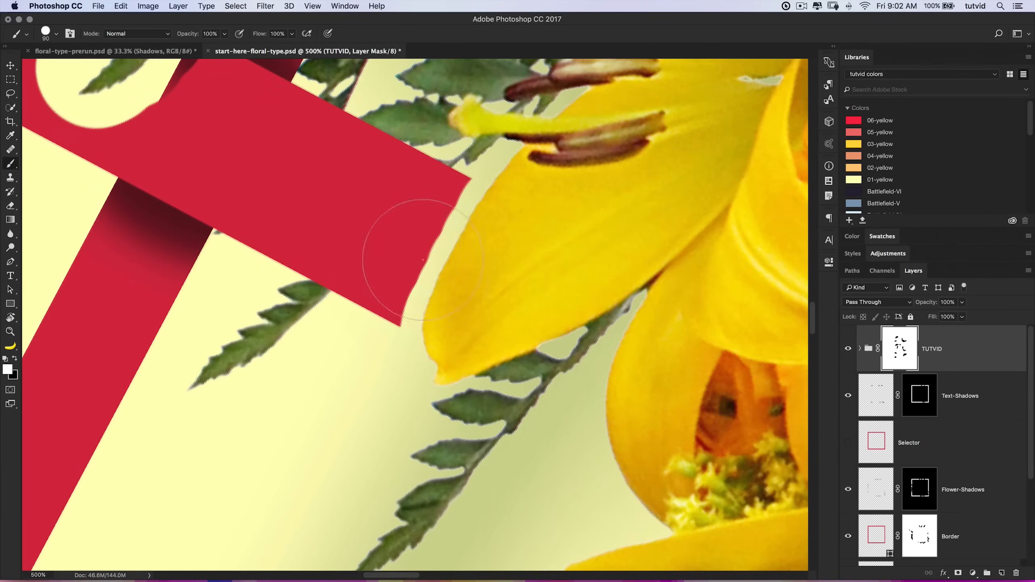
{"action": "left_click_drag", "start_coordinate": [407, 286], "coordinate": [468, 229]}
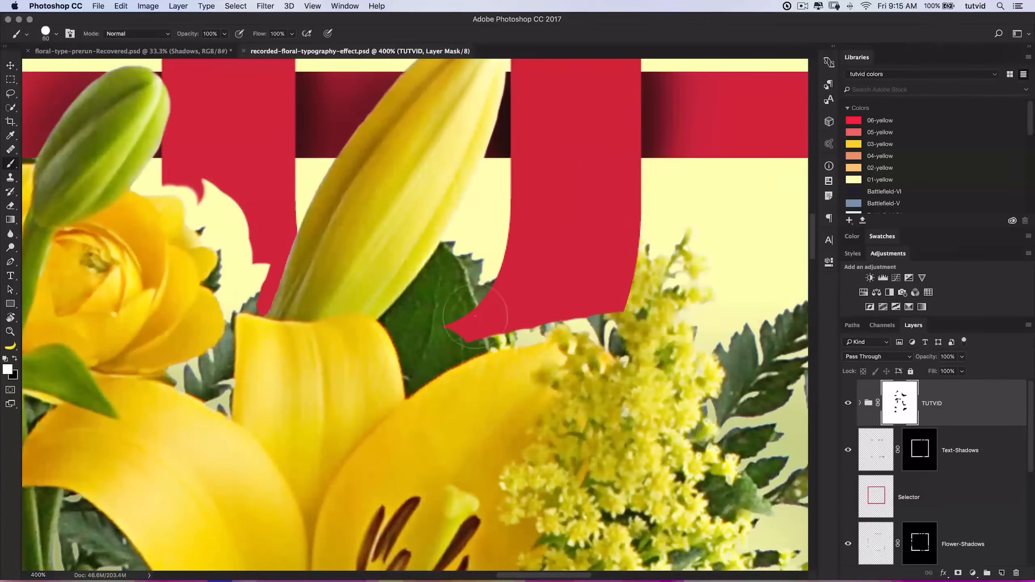
Refine the U's lower curve on the TUTVID mask around the leaf, lily petal and yellow filler blossoms with a smaller brush.
{"action": "key", "text": "bracketleft"}
{"action": "key", "text": "bracketleft"}
{"action": "key", "text": "bracketleft"}
{"action": "key", "text": "bracketleft"}
{"action": "mouse_move", "coordinate": [465, 326]}
{"action": "left_mouse_down"}
{"action": "mouse_move", "coordinate": [423, 353]}
{"action": "mouse_move", "coordinate": [586, 328]}
{"action": "mouse_move", "coordinate": [633, 222]}
{"action": "left_mouse_up"}
{"action": "key", "text": "x"}
{"action": "key", "text": "x"}
{"action": "left_click_drag", "start_coordinate": [626, 265], "coordinate": [631, 222]}
{"action": "key", "text": "x"}
{"action": "left_click_drag", "start_coordinate": [557, 330], "coordinate": [710, 386]}
Refine the second T's crossbar and upper stem on the TUTVID mask between the gerbera, green bud and ranunculus.
{"action": "key", "text": "ctrl+plus"}
{"action": "key", "text": "x"}
{"action": "key", "text": "r"}
{"action": "left_click_drag", "start_coordinate": [415, 354], "coordinate": [432, 245]}
{"action": "mouse_move", "coordinate": [354, 465]}
{"action": "left_mouse_down"}
{"action": "mouse_move", "coordinate": [381, 308]}
{"action": "mouse_move", "coordinate": [411, 448]}
{"action": "mouse_move", "coordinate": [415, 363]}
{"action": "left_mouse_up"}
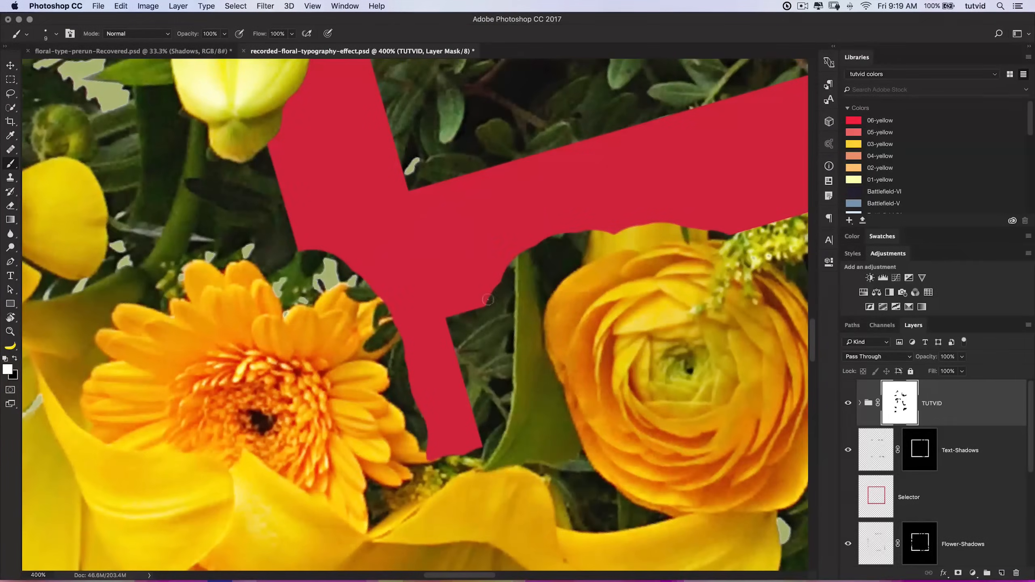
{"action": "left_click_drag", "start_coordinate": [498, 293], "coordinate": [579, 236]}
{"action": "mouse_move", "coordinate": [485, 444]}
{"action": "left_mouse_down"}
{"action": "mouse_move", "coordinate": [371, 510]}
{"action": "mouse_move", "coordinate": [383, 363]}
{"action": "mouse_move", "coordinate": [421, 312]}
{"action": "left_mouse_up"}
Trace the TUTVID mask along the second T's stem so the ranunculus petal and small leaf sprig sit precisely in front of it.
{"action": "key", "text": "r"}
{"action": "mouse_move", "coordinate": [355, 295]}
{"action": "left_mouse_down"}
{"action": "mouse_move", "coordinate": [455, 266]}
{"action": "mouse_move", "coordinate": [489, 310]}
{"action": "left_mouse_up"}
{"action": "scroll", "coordinate": [437, 296], "scroll_direction": "down", "scroll_amount": 5}
{"action": "key", "text": "x"}
{"action": "key", "text": "x"}
{"action": "mouse_move", "coordinate": [483, 322]}
{"action": "left_mouse_down"}
{"action": "mouse_move", "coordinate": [402, 355]}
{"action": "mouse_move", "coordinate": [458, 359]}
{"action": "left_mouse_up"}
{"action": "key", "text": "x"}
{"action": "mouse_move", "coordinate": [489, 306]}
{"action": "left_mouse_down"}
{"action": "mouse_move", "coordinate": [530, 391]}
{"action": "mouse_move", "coordinate": [484, 286]}
{"action": "left_mouse_up"}
{"action": "key", "text": "super+plus"}
{"action": "key", "text": "super+plus"}
{"action": "key", "text": "super+plus"}
{"action": "key", "text": "x"}
{"action": "mouse_move", "coordinate": [571, 322]}
{"action": "left_mouse_down"}
{"action": "mouse_move", "coordinate": [515, 245]}
{"action": "mouse_move", "coordinate": [622, 228]}
{"action": "left_mouse_up"}
{"action": "left_click_drag", "start_coordinate": [526, 118], "coordinate": [562, 338]}
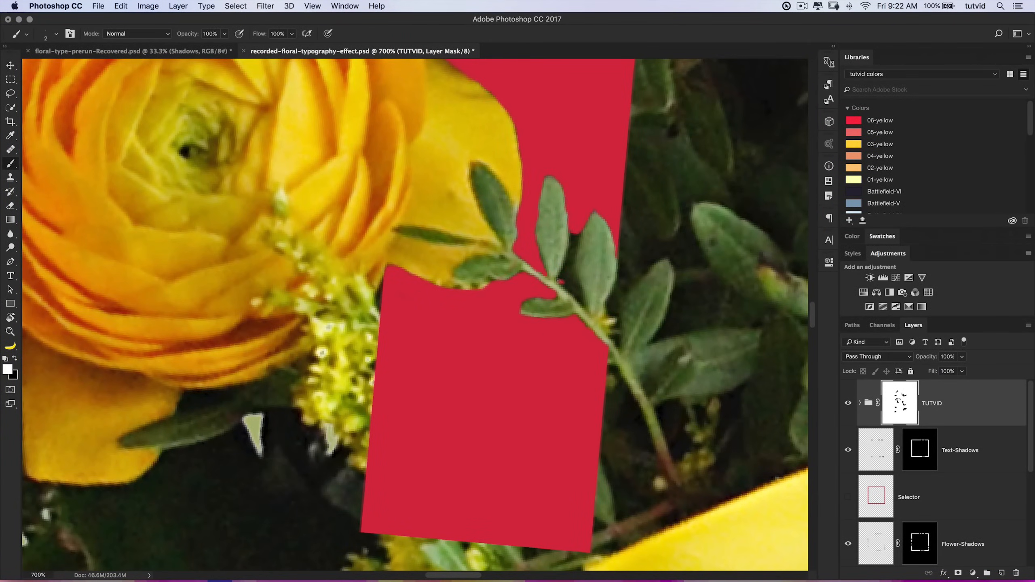
Reset the canvas rotation and mask the second T's foot so the yellow filler blossoms and leaves overlap it.
{"action": "key", "text": "r"}
{"action": "left_click", "coordinate": [145, 34]}
{"action": "key", "text": "super+minus"}
{"action": "key", "text": "super+minus"}
{"action": "key", "text": "super+minus"}
{"action": "key", "text": "super+minus"}
{"action": "key", "text": "super+plus"}
{"action": "key", "text": "b"}
{"action": "left_click_drag", "start_coordinate": [310, 225], "coordinate": [286, 347]}
{"action": "key", "text": "x"}
{"action": "left_click_drag", "start_coordinate": [277, 213], "coordinate": [364, 246]}
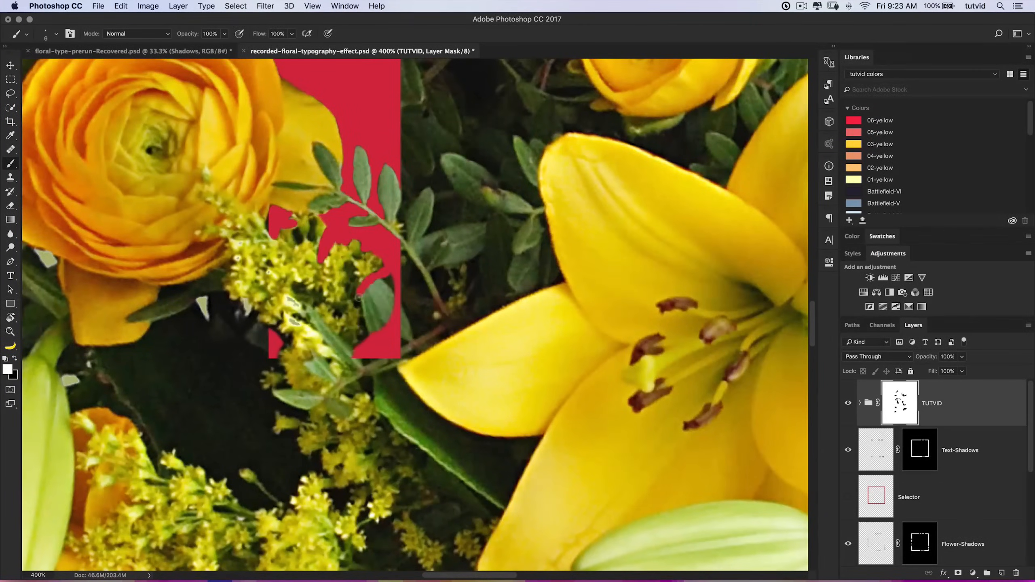
{"action": "left_click_drag", "start_coordinate": [362, 286], "coordinate": [383, 319]}
{"action": "left_click_drag", "start_coordinate": [322, 231], "coordinate": [282, 339]}
Enlarge the brush and touch up the TUTVID mask around the yellow filler blossoms on the second T's lower stem.
{"action": "key", "text": "bracketright"}
{"action": "key", "text": "bracketright"}
{"action": "key", "text": "bracketright"}
{"action": "key", "text": "bracketright"}
{"action": "key", "text": "bracketright"}
{"action": "key", "text": "bracketright"}
{"action": "key", "text": "bracketright"}
{"action": "key", "text": "bracketright"}
{"action": "key", "text": "bracketright"}
{"action": "key", "text": "bracketright"}
{"action": "key", "text": "bracketright"}
{"action": "key", "text": "bracketright"}
{"action": "key", "text": "bracketright"}
{"action": "left_click_drag", "start_coordinate": [293, 252], "coordinate": [339, 331]}
Refine the V's pointed base and outer edge around the lily petals on the TUTVID mask, using a 20 px brush.
{"action": "key", "text": "super+minus"}
{"action": "key", "text": "super+minus"}
{"action": "key", "text": "super+minus"}
{"action": "key", "text": "super+plus"}
{"action": "key", "text": "super+plus"}
{"action": "left_click_drag", "start_coordinate": [536, 331], "coordinate": [633, 323]}
{"action": "key", "text": "r"}
{"action": "mouse_move", "coordinate": [534, 195]}
{"action": "left_mouse_down"}
{"action": "mouse_move", "coordinate": [579, 294]}
{"action": "mouse_move", "coordinate": [525, 163]}
{"action": "mouse_move", "coordinate": [480, 306]}
{"action": "left_mouse_up"}
{"action": "key", "text": "bracketleft"}
{"action": "key", "text": "bracketleft"}
{"action": "key", "text": "bracketleft"}
{"action": "key", "text": "bracketleft"}
{"action": "mouse_move", "coordinate": [410, 253]}
{"action": "left_mouse_down"}
{"action": "mouse_move", "coordinate": [481, 270]}
{"action": "mouse_move", "coordinate": [491, 252]}
{"action": "left_mouse_up"}
{"action": "left_click_drag", "start_coordinate": [477, 231], "coordinate": [490, 242]}
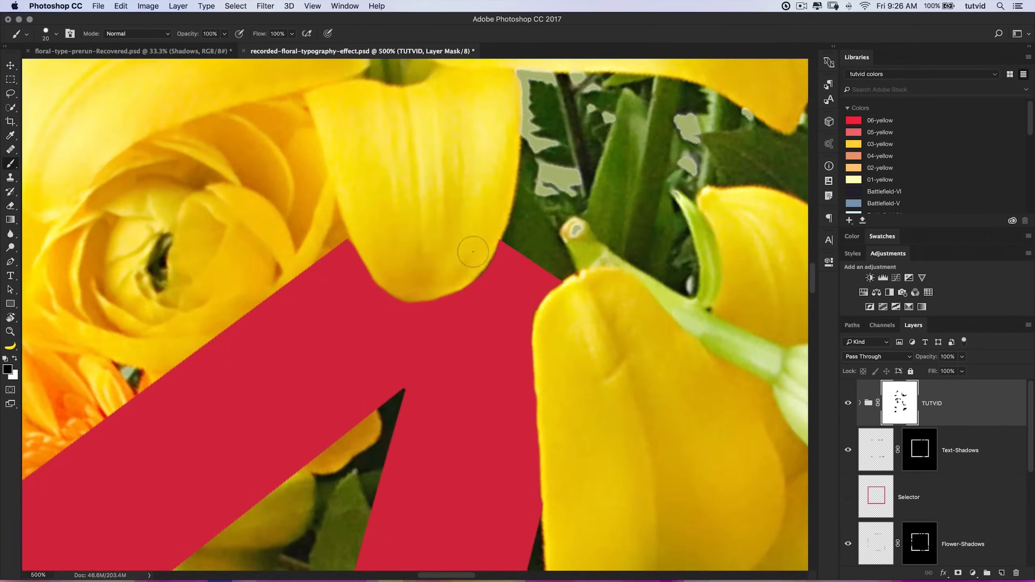
Reduce the brush size and refine the TUTVID mask farther along the V's arms.
{"action": "left_click_drag", "start_coordinate": [448, 408], "coordinate": [481, 123]}
{"action": "key", "text": "bracketleft"}
{"action": "key", "text": "bracketleft"}
{"action": "key", "text": "bracketleft"}
{"action": "key", "text": "x"}
{"action": "key", "text": "x"}
{"action": "left_click_drag", "start_coordinate": [312, 206], "coordinate": [416, 282]}
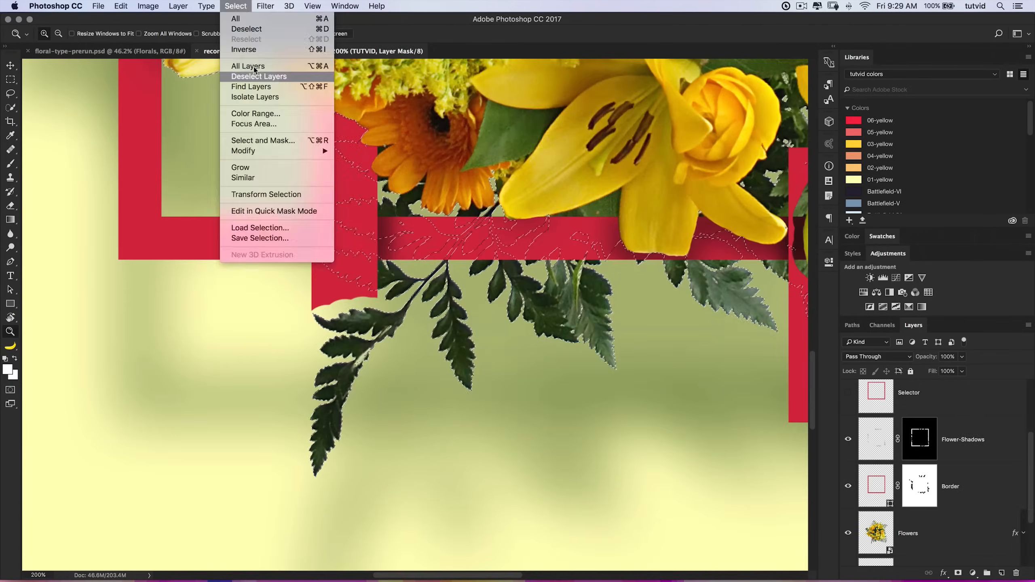
Rework the TUTVID mask at the I's foot so the letter is restored and the fern fronds overlap it.
{"action": "left_click", "coordinate": [269, 71]}
{"action": "right_click", "coordinate": [377, 290]}
{"action": "double_click", "coordinate": [612, 433]}
{"action": "key", "text": "x"}
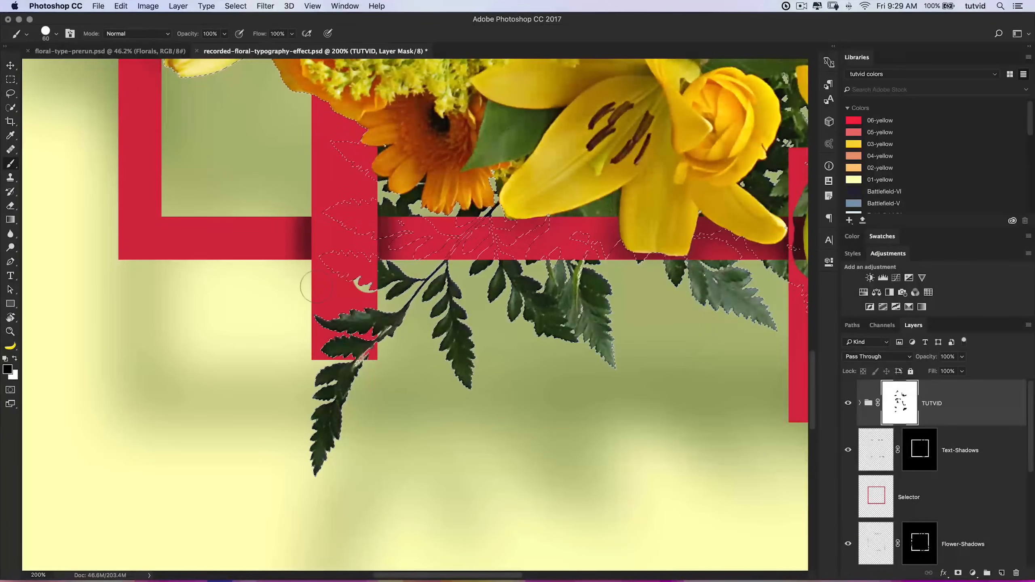
{"action": "key", "text": "x"}
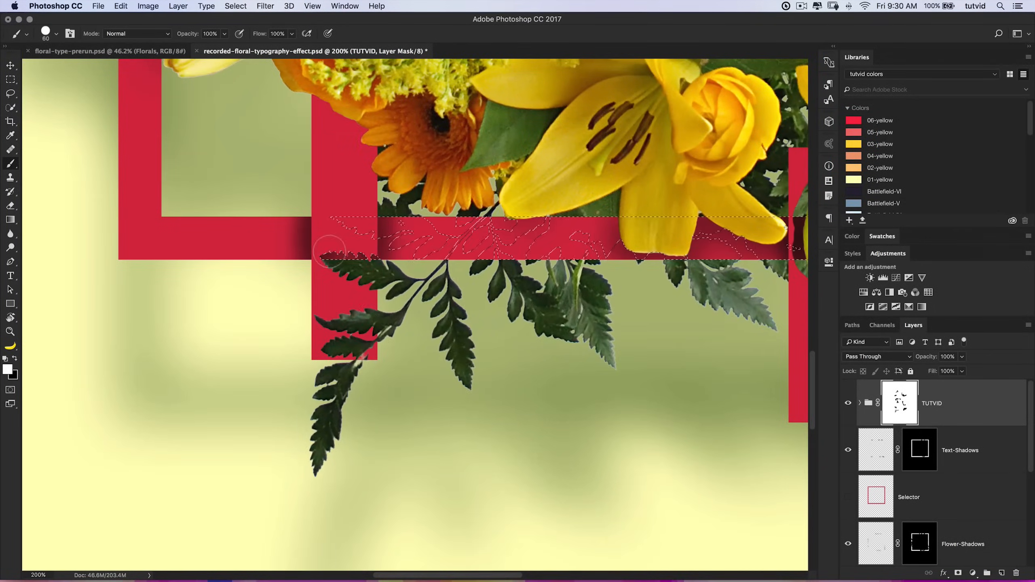
Refine the masks where the fern frond crosses the I and the border's lower bar, undoing a stray stroke.
{"action": "key", "text": "super+d"}
{"action": "key", "text": "super+minus"}
{"action": "key", "text": "super+minus"}
{"action": "key", "text": "super+minus"}
{"action": "key", "text": "x"}
{"action": "left_click_drag", "start_coordinate": [305, 281], "coordinate": [434, 284]}
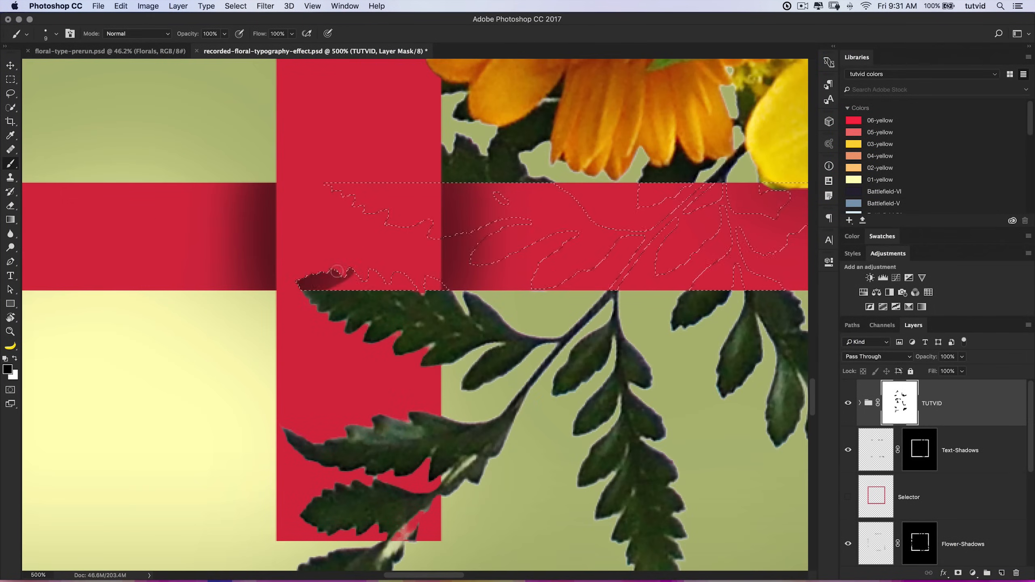
{"action": "left_click", "coordinate": [920, 450]}
{"action": "key", "text": "super+z"}
{"action": "scroll", "coordinate": [920, 454], "scroll_direction": "down", "scroll_amount": 3}
{"action": "left_click", "coordinate": [920, 454]}
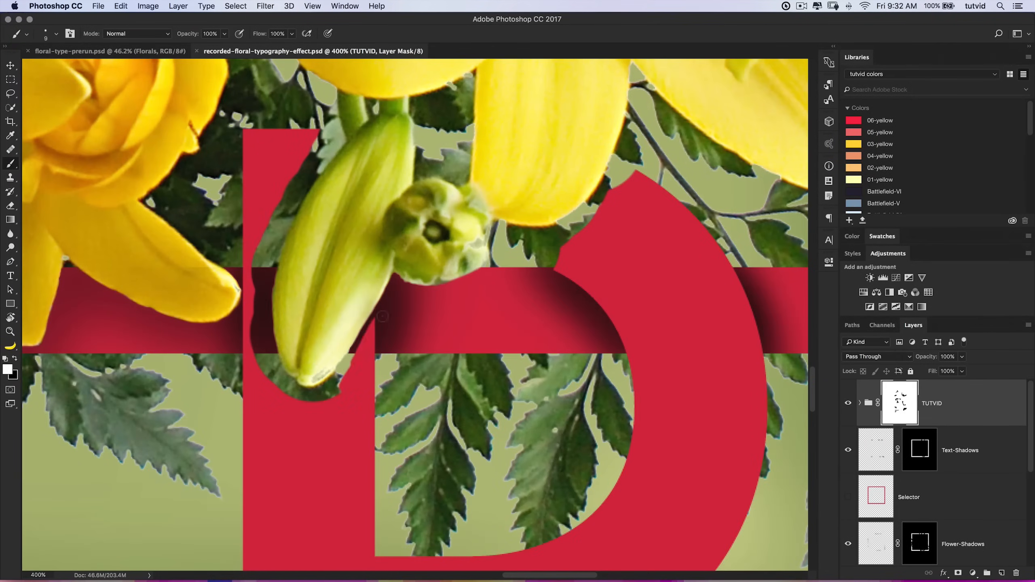
Clean up the TUTVID mask around the green lily bud on the D's stem and review the composition.
{"action": "mouse_move", "coordinate": [268, 229]}
{"action": "left_mouse_down"}
{"action": "mouse_move", "coordinate": [281, 391]}
{"action": "mouse_move", "coordinate": [312, 394]}
{"action": "left_mouse_up"}
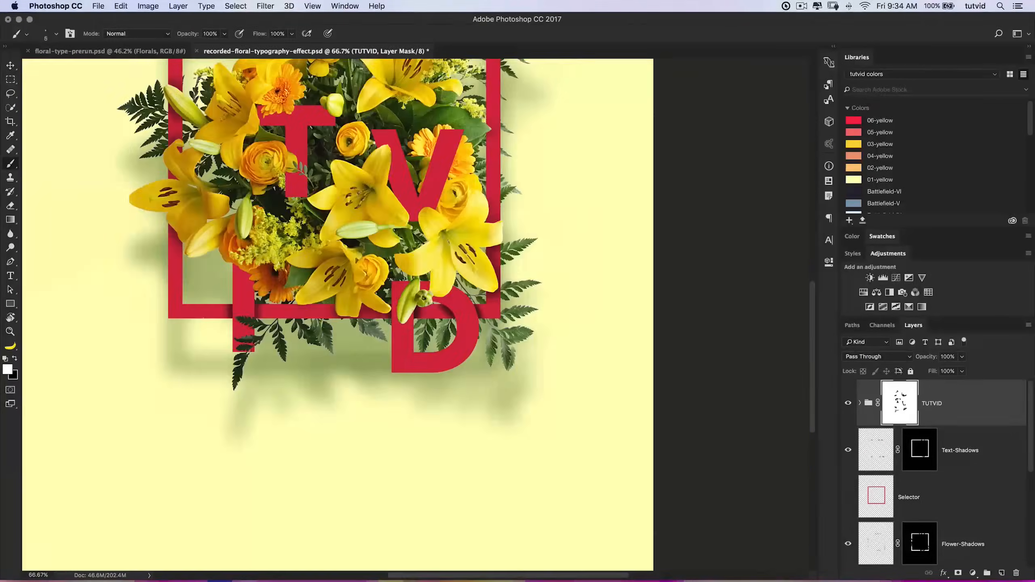
{"action": "key", "text": "super+minus"}
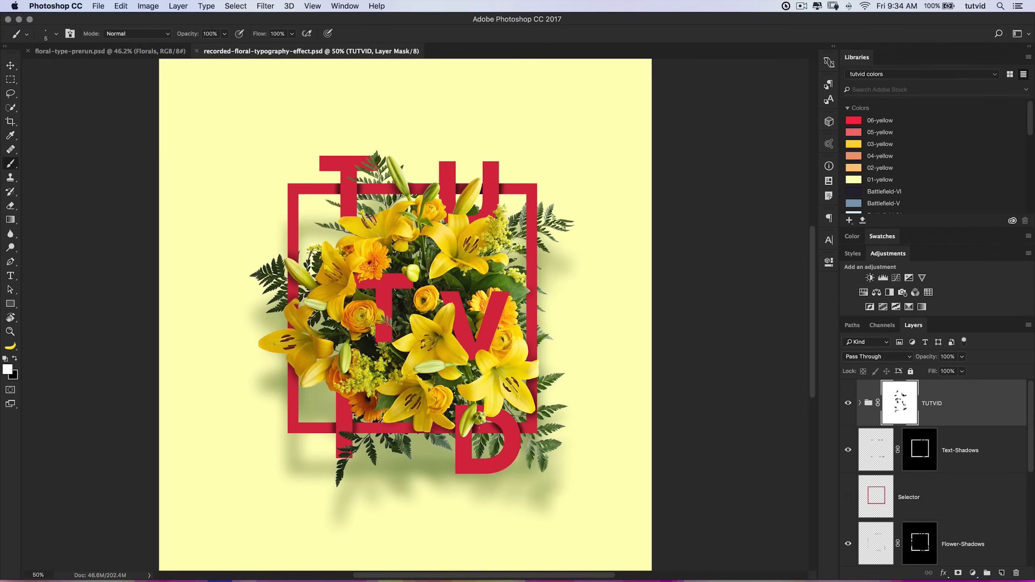
{"action": "key", "text": "z"}
{"action": "left_click", "coordinate": [487, 427]}
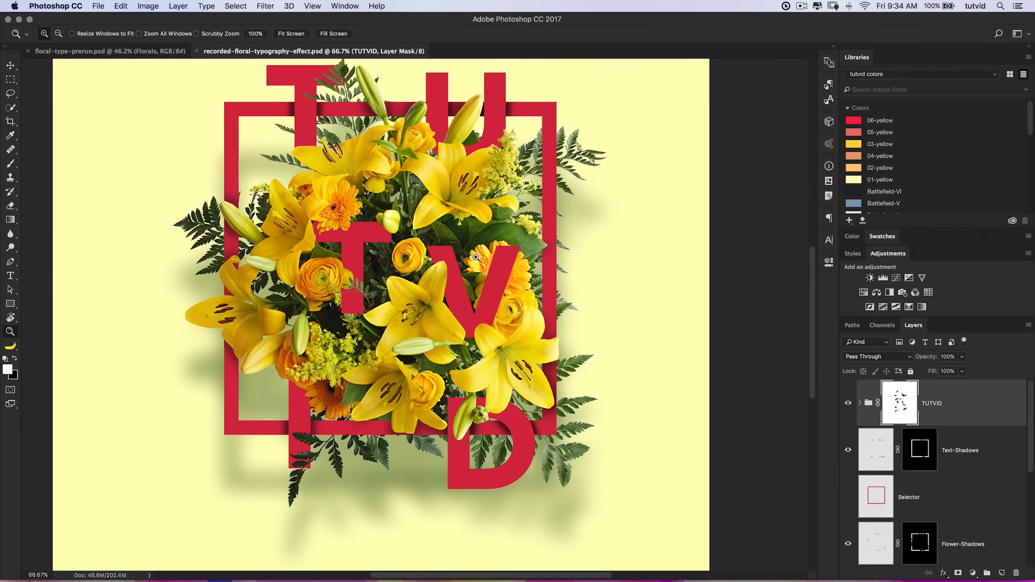
{"action": "left_click_drag", "start_coordinate": [457, 153], "coordinate": [489, 184]}
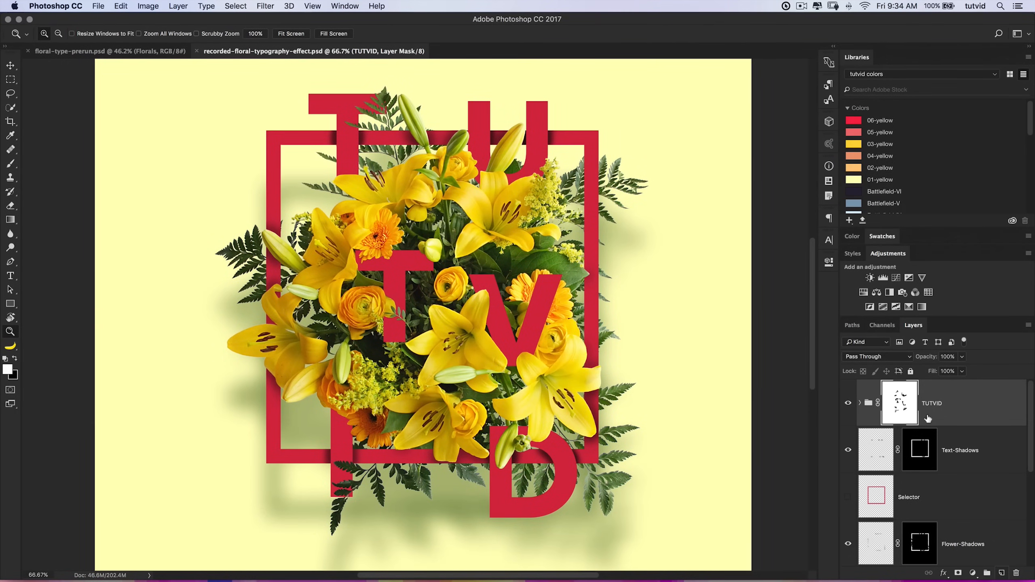
Add a layer named Text-Shadow above the TUTVID group and clip it to the group.
{"action": "key", "text": "alt+shift+super+n"}
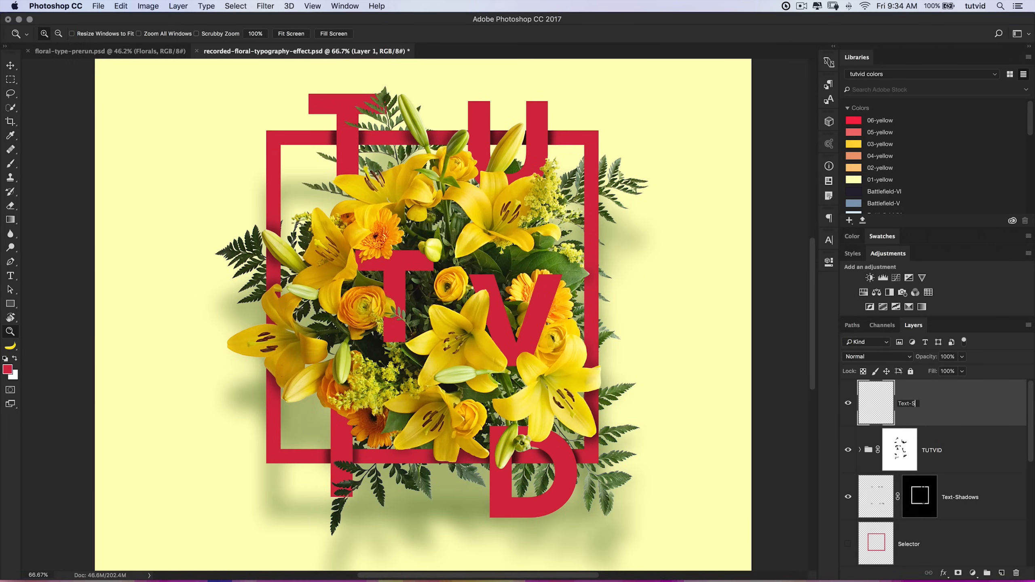
{"action": "type", "text": "ow"}
{"action": "key", "text": "Return"}
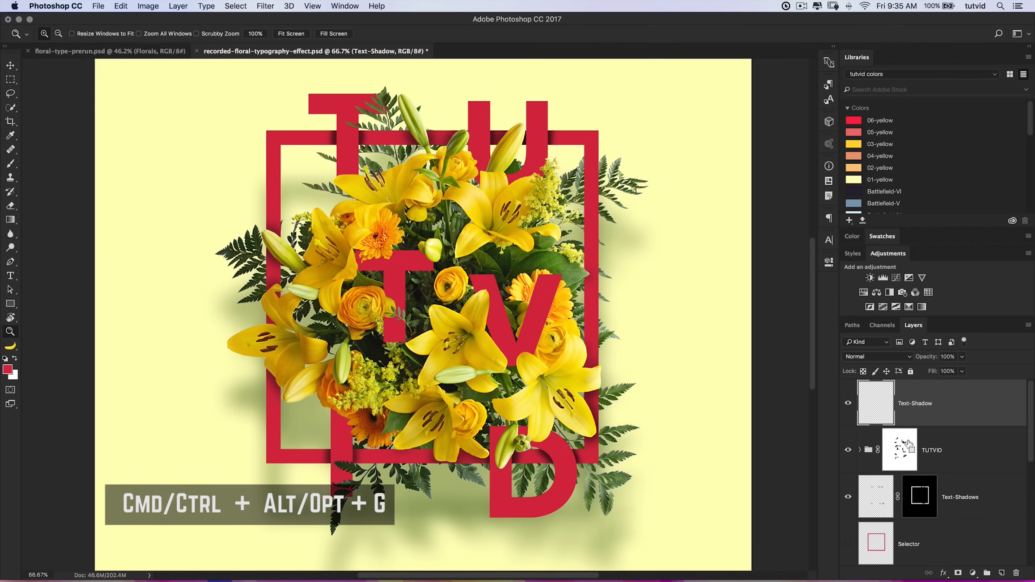
{"action": "key", "text": "super+alt+g"}
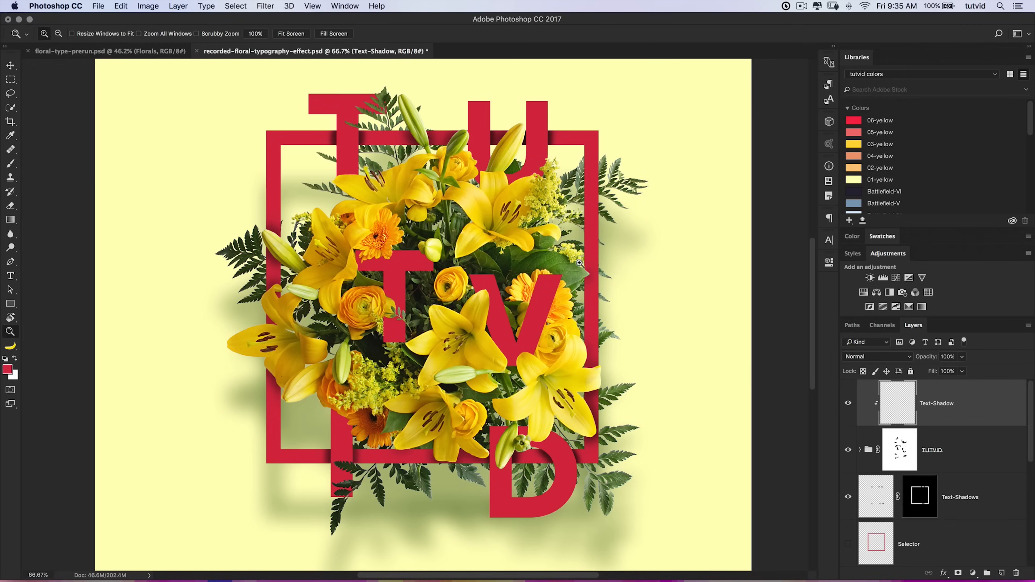
Configure a soft brush of 95 px with 0% hardness and 23% opacity for shading the first T.
{"action": "left_click_drag", "start_coordinate": [411, 230], "coordinate": [430, 283]}
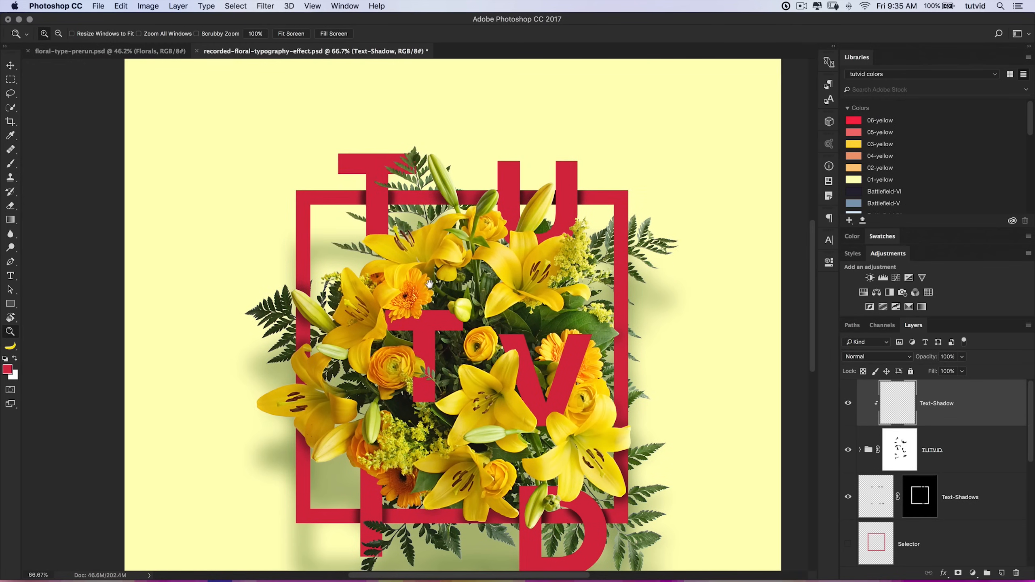
{"action": "left_click", "coordinate": [361, 253]}
{"action": "left_click", "coordinate": [361, 253]}
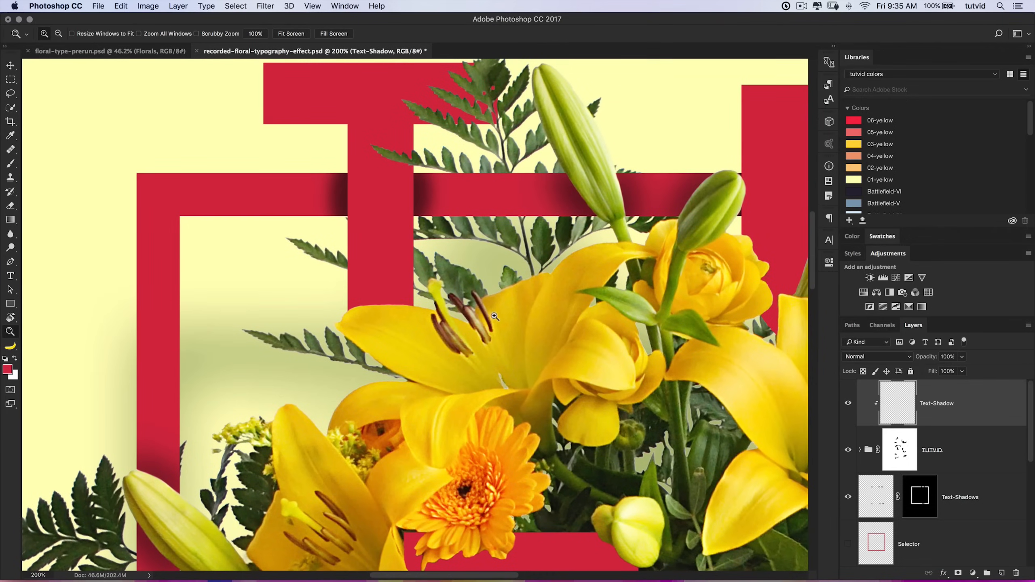
{"action": "key", "text": "b"}
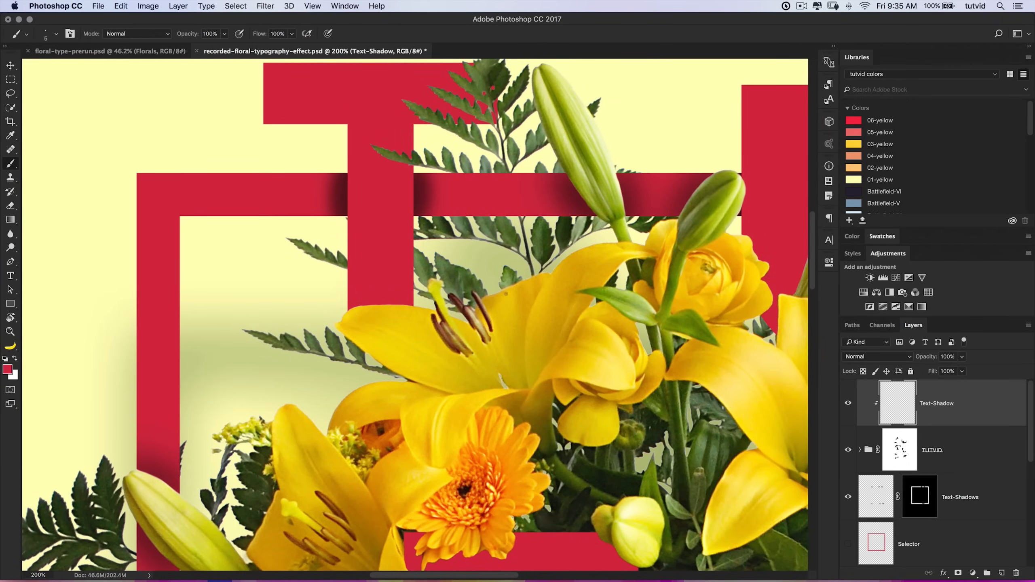
{"action": "right_click", "coordinate": [504, 293]}
{"action": "mouse_move", "coordinate": [580, 311]}
{"action": "left_mouse_down"}
{"action": "mouse_move", "coordinate": [597, 313]}
{"action": "mouse_move", "coordinate": [599, 339]}
{"action": "mouse_move", "coordinate": [537, 342]}
{"action": "left_mouse_up"}
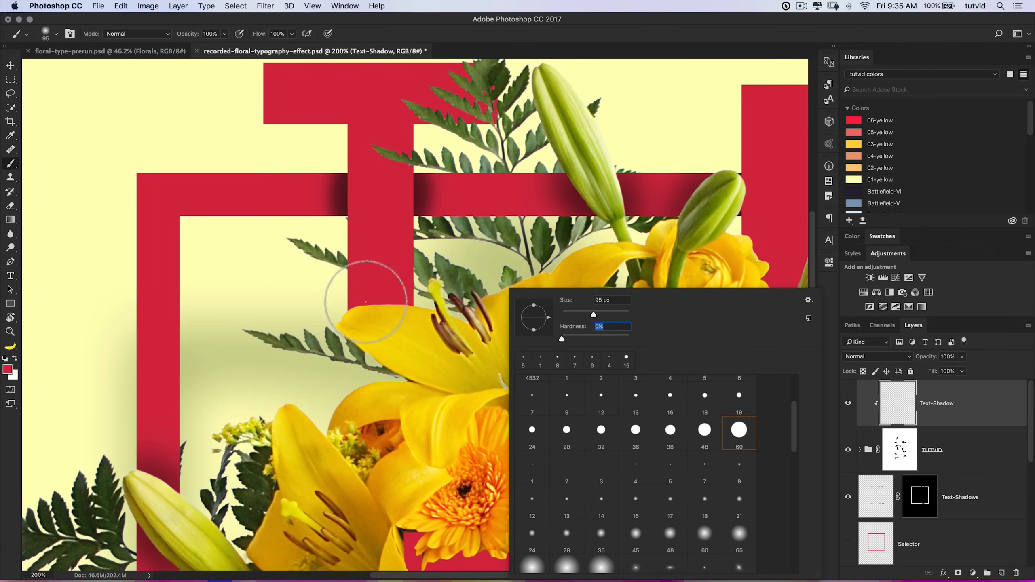
{"action": "left_click", "coordinate": [224, 36]}
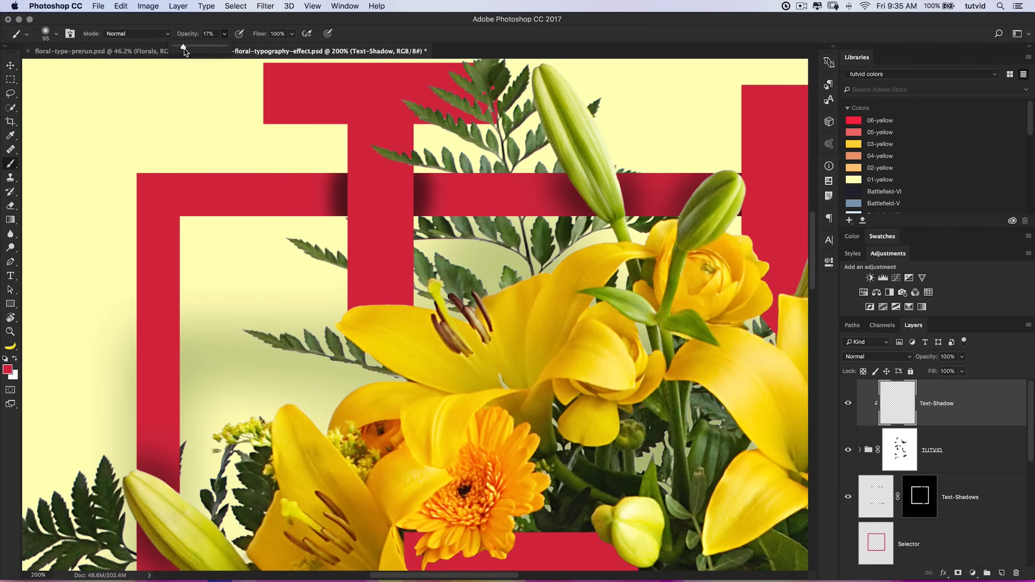
{"action": "left_click_drag", "start_coordinate": [185, 48], "coordinate": [189, 48]}
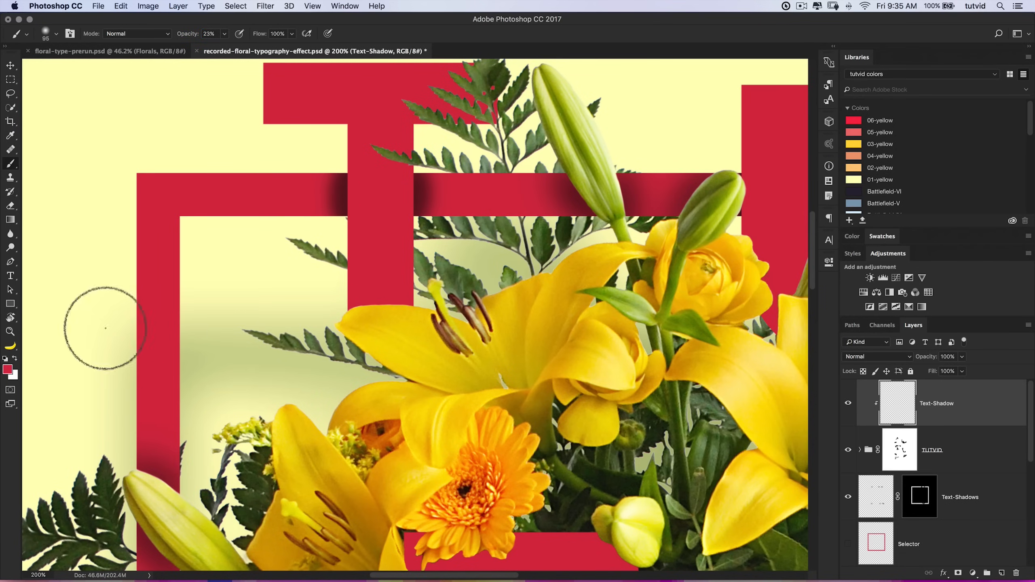
Set the foreground color to black (#000000) and paint a shadow on the first T's stem above the lily petal.
{"action": "left_click", "coordinate": [8, 370]}
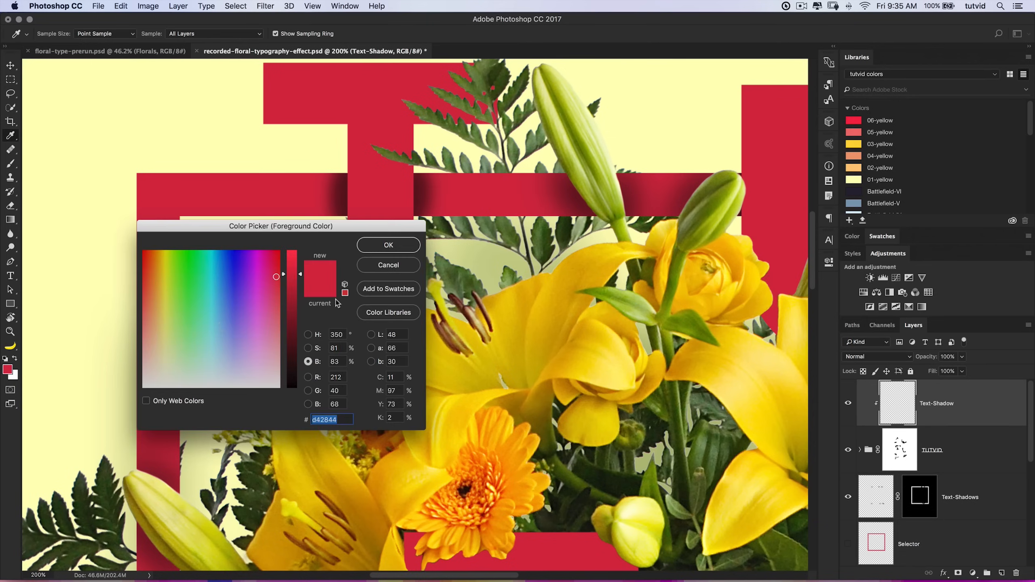
{"action": "left_click_drag", "start_coordinate": [295, 382], "coordinate": [295, 391]}
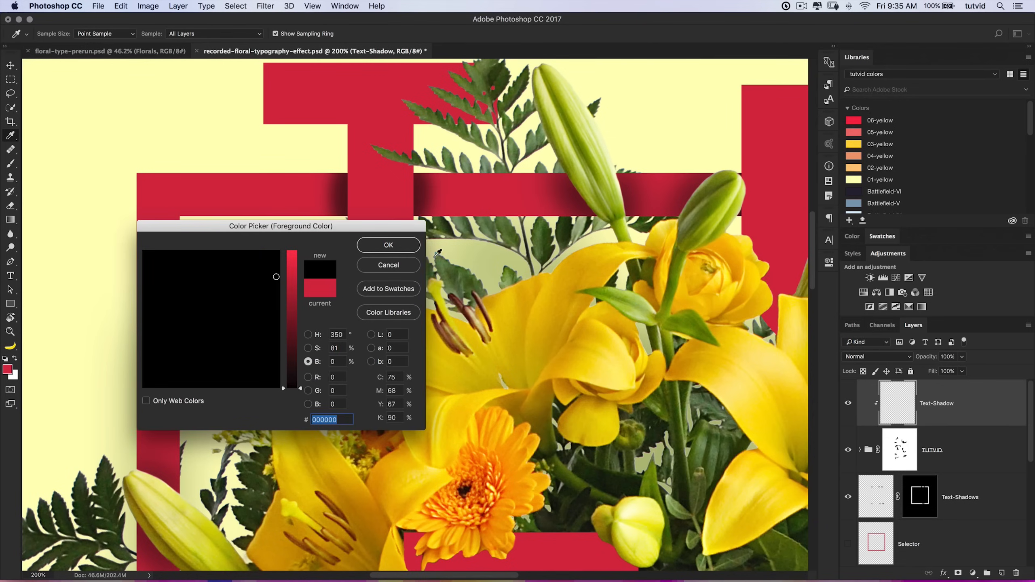
{"action": "left_click", "coordinate": [388, 245]}
{"action": "mouse_move", "coordinate": [365, 314]}
{"action": "left_mouse_down"}
{"action": "mouse_move", "coordinate": [386, 301]}
{"action": "mouse_move", "coordinate": [359, 309]}
{"action": "mouse_move", "coordinate": [358, 329]}
{"action": "mouse_move", "coordinate": [377, 350]}
{"action": "left_mouse_up"}
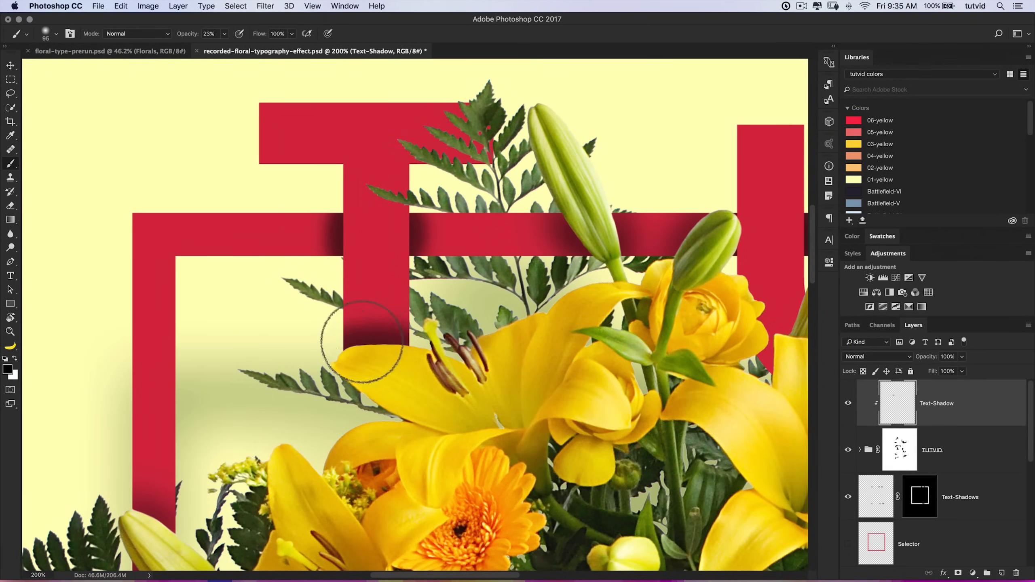
{"action": "mouse_move", "coordinate": [397, 344]}
{"action": "left_mouse_down"}
{"action": "mouse_move", "coordinate": [397, 366]}
{"action": "mouse_move", "coordinate": [414, 369]}
{"action": "mouse_move", "coordinate": [338, 363]}
{"action": "left_mouse_up"}
Paint soft shadows beneath the fern leaves overlapping the first T, using a 25 px brush and redoing one stroke.
{"action": "key", "text": "space"}
{"action": "left_click_drag", "start_coordinate": [386, 303], "coordinate": [385, 361]}
{"action": "key", "text": "bracketleft"}
{"action": "key", "text": "bracketleft"}
{"action": "key", "text": "bracketleft"}
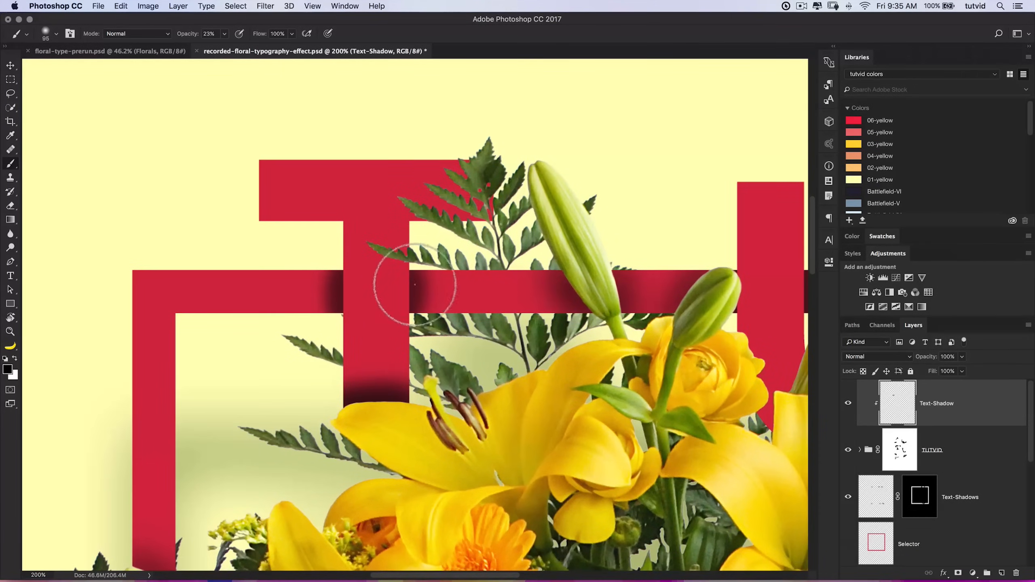
{"action": "key", "text": "bracketleft"}
{"action": "key", "text": "bracketleft"}
{"action": "key", "text": "bracketleft"}
{"action": "key", "text": "bracketleft"}
{"action": "key", "text": "bracketleft"}
{"action": "mouse_move", "coordinate": [369, 249]}
{"action": "left_mouse_down"}
{"action": "mouse_move", "coordinate": [443, 264]}
{"action": "mouse_move", "coordinate": [363, 246]}
{"action": "left_mouse_up"}
{"action": "mouse_move", "coordinate": [426, 222]}
{"action": "left_mouse_down"}
{"action": "mouse_move", "coordinate": [405, 206]}
{"action": "mouse_move", "coordinate": [485, 218]}
{"action": "left_mouse_up"}
{"action": "key", "text": "super+z"}
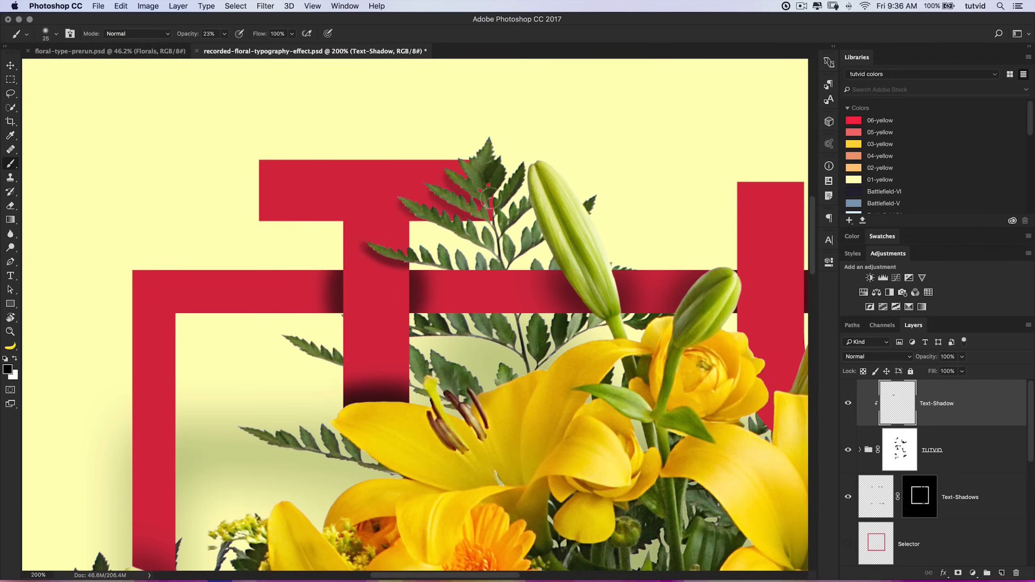
{"action": "left_click_drag", "start_coordinate": [410, 212], "coordinate": [446, 225]}
Paint shadows along the green bud and the rose on the U's first stem with a 30 px brush.
{"action": "left_click_drag", "start_coordinate": [486, 280], "coordinate": [181, 264]}
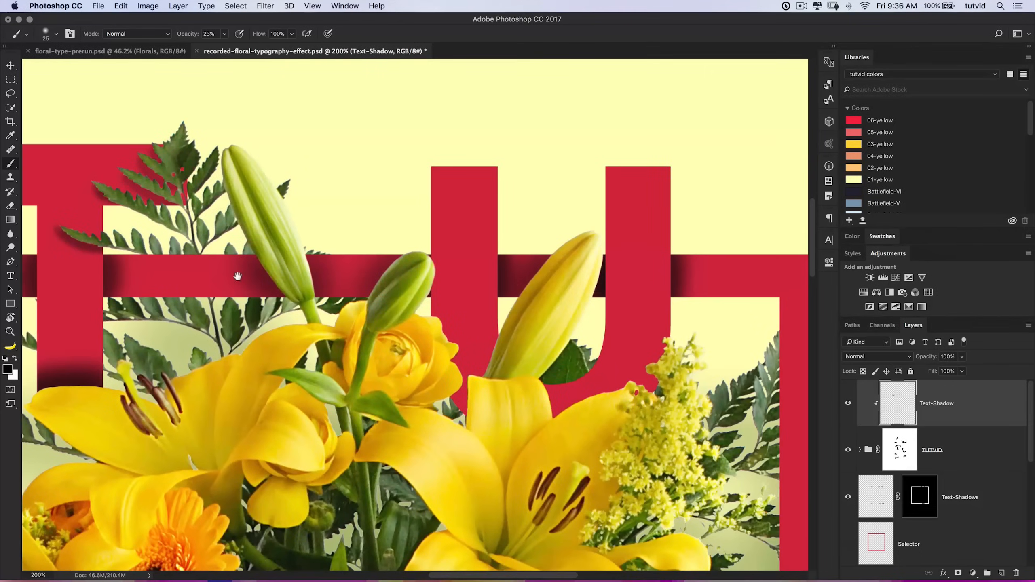
{"action": "mouse_move", "coordinate": [426, 268]}
{"action": "left_mouse_down"}
{"action": "mouse_move", "coordinate": [423, 296]}
{"action": "mouse_move", "coordinate": [439, 293]}
{"action": "mouse_move", "coordinate": [439, 269]}
{"action": "mouse_move", "coordinate": [436, 326]}
{"action": "left_mouse_up"}
{"action": "key", "text": "bracketright"}
{"action": "key", "text": "bracketright"}
{"action": "key", "text": "bracketright"}
{"action": "key", "text": "bracketleft"}
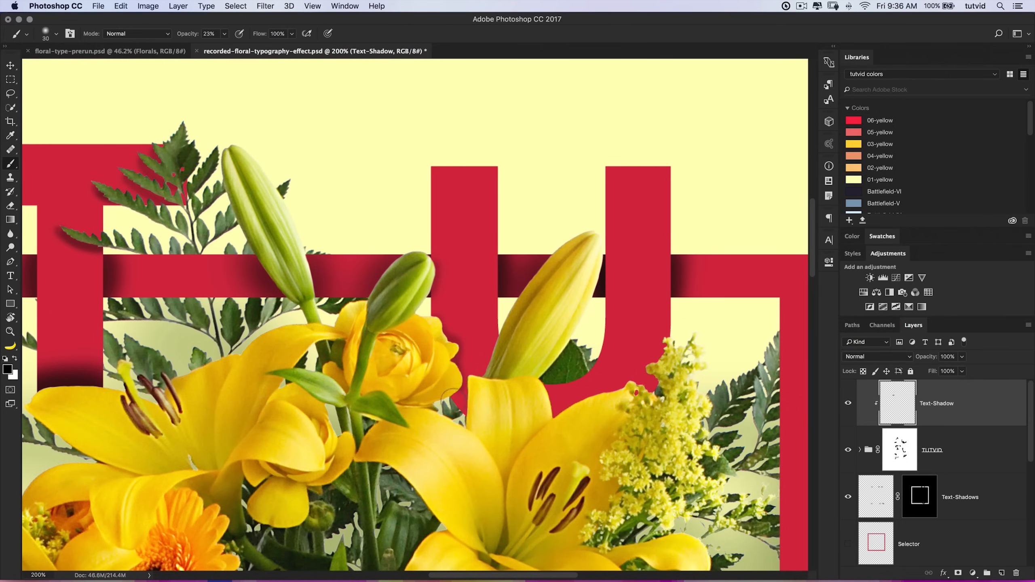
{"action": "left_click_drag", "start_coordinate": [435, 329], "coordinate": [451, 405]}
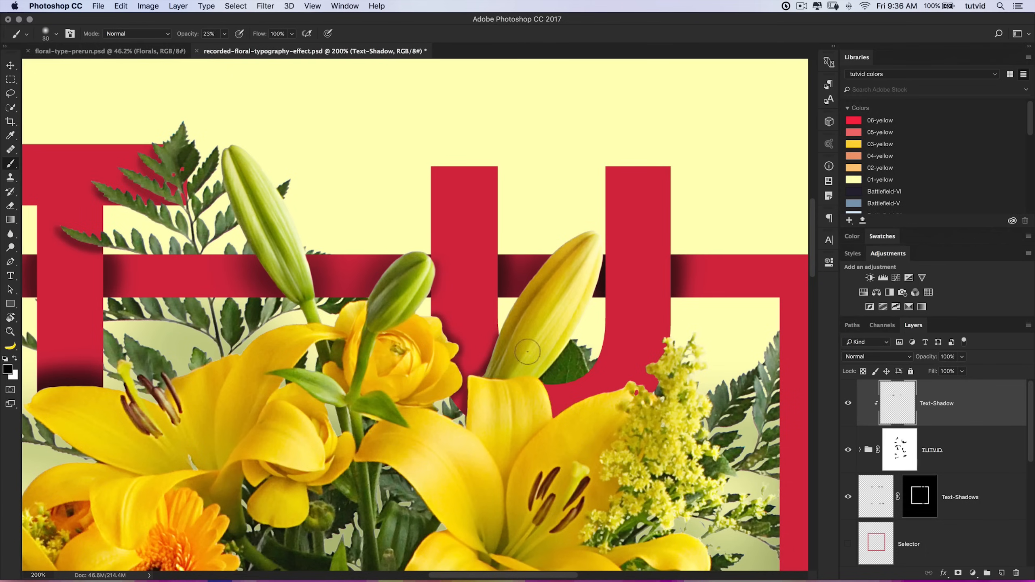
Deepen the shadow beside the rose with a larger brush and shade the U's lower curve above the lily at 50 px.
{"action": "key", "text": "bracketright"}
{"action": "key", "text": "bracketright"}
{"action": "key", "text": "bracketright"}
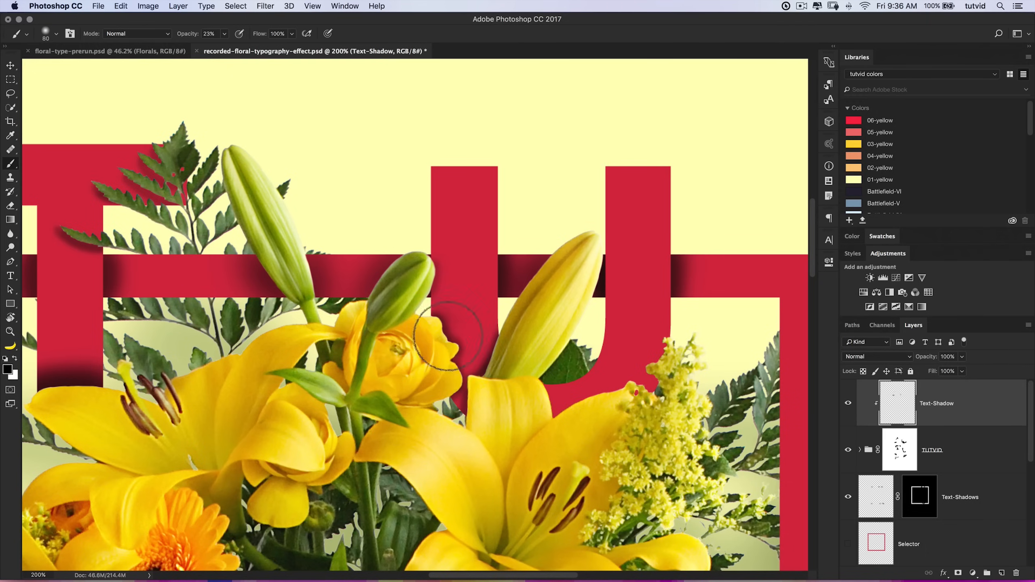
{"action": "key", "text": "bracketright"}
{"action": "key", "text": "bracketright"}
{"action": "key", "text": "bracketright"}
{"action": "key", "text": "bracketright"}
{"action": "key", "text": "bracketleft"}
{"action": "key", "text": "bracketleft"}
{"action": "key", "text": "bracketleft"}
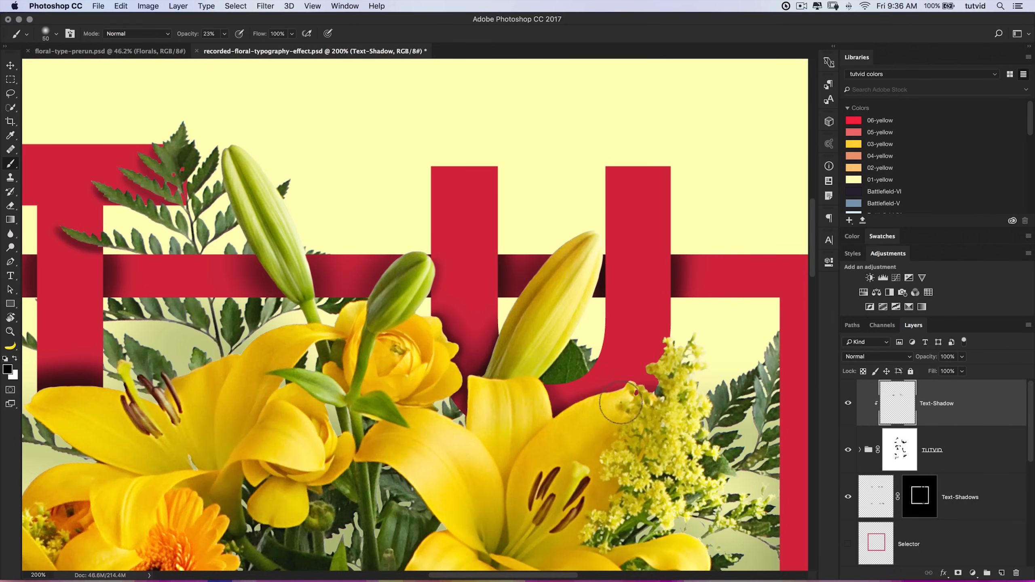
Paint shadows on the second T and the V where the surrounding flowers overlap the letters.
{"action": "left_click_drag", "start_coordinate": [420, 281], "coordinate": [521, 82]}
{"action": "left_click_drag", "start_coordinate": [272, 294], "coordinate": [325, 278]}
{"action": "left_click_drag", "start_coordinate": [473, 261], "coordinate": [488, 282]}
{"action": "left_click_drag", "start_coordinate": [377, 390], "coordinate": [404, 469]}
{"action": "left_click_drag", "start_coordinate": [665, 385], "coordinate": [503, 282]}
{"action": "mouse_move", "coordinate": [489, 278]}
{"action": "left_mouse_down"}
{"action": "mouse_move", "coordinate": [517, 301]}
{"action": "mouse_move", "coordinate": [497, 294]}
{"action": "left_mouse_up"}
{"action": "mouse_move", "coordinate": [521, 413]}
{"action": "left_mouse_down"}
{"action": "mouse_move", "coordinate": [382, 299]}
{"action": "mouse_move", "coordinate": [485, 371]}
{"action": "mouse_move", "coordinate": [462, 398]}
{"action": "left_mouse_up"}
{"action": "key", "text": "]"}
{"action": "key", "text": "]"}
{"action": "key", "text": "]"}
{"action": "key", "text": "]"}
{"action": "key", "text": "]"}
{"action": "key", "text": "]"}
Paint shadows on the I beside the overlapping flowers and fern frond.
{"action": "left_click_drag", "start_coordinate": [408, 461], "coordinate": [783, 182]}
{"action": "left_click_drag", "start_coordinate": [280, 232], "coordinate": [316, 310]}
{"action": "left_click_drag", "start_coordinate": [326, 426], "coordinate": [318, 407]}
Paint shadows on the D beneath the lily petal and around the green bud, using a 60 px brush.
{"action": "left_click_drag", "start_coordinate": [693, 306], "coordinate": [340, 244]}
{"action": "key", "text": "["}
{"action": "key", "text": "["}
{"action": "key", "text": "["}
{"action": "key", "text": "["}
{"action": "left_click_drag", "start_coordinate": [518, 245], "coordinate": [586, 249]}
{"action": "key", "text": "["}
{"action": "left_click_drag", "start_coordinate": [442, 318], "coordinate": [466, 249]}
{"action": "left_click_drag", "start_coordinate": [430, 361], "coordinate": [487, 333]}
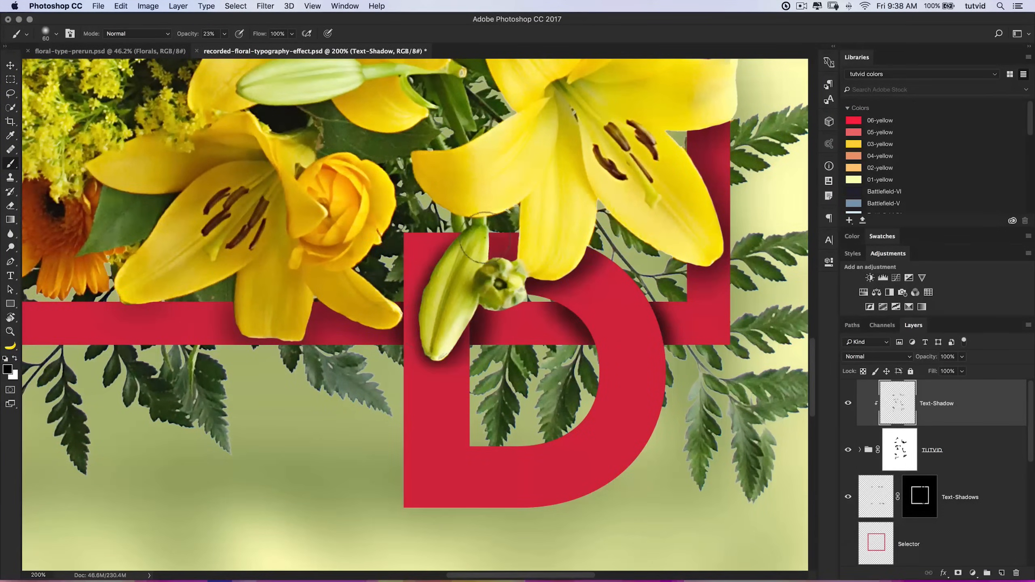
Apply a Gaussian Blur with a 15-pixel radius to the Text-Shadow layer.
{"action": "key", "text": "super+minus"}
{"action": "key", "text": "super+minus"}
{"action": "key", "text": "super+minus"}
{"action": "left_click_drag", "start_coordinate": [524, 226], "coordinate": [534, 248]}
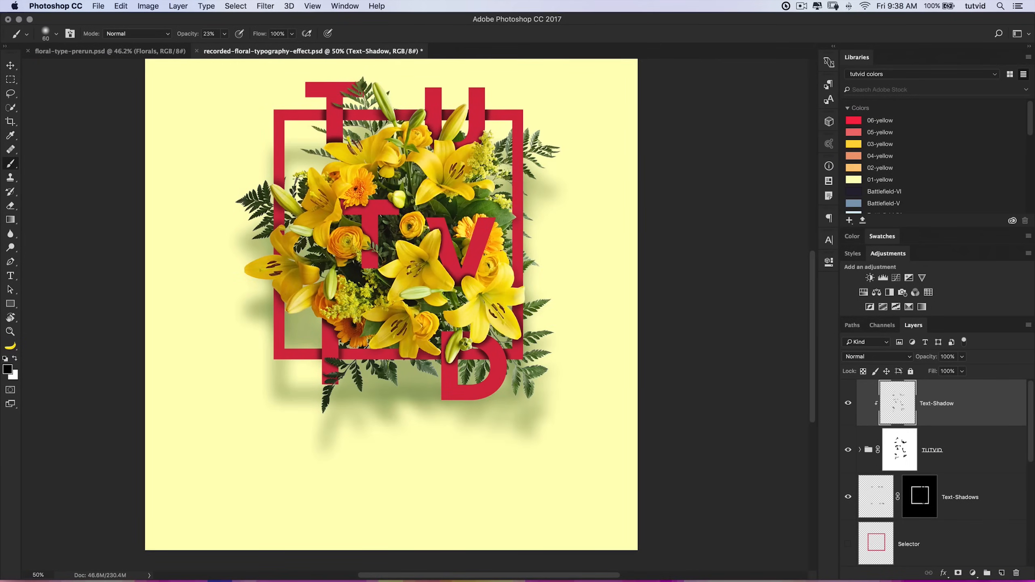
{"action": "left_click_drag", "start_coordinate": [377, 237], "coordinate": [399, 259]}
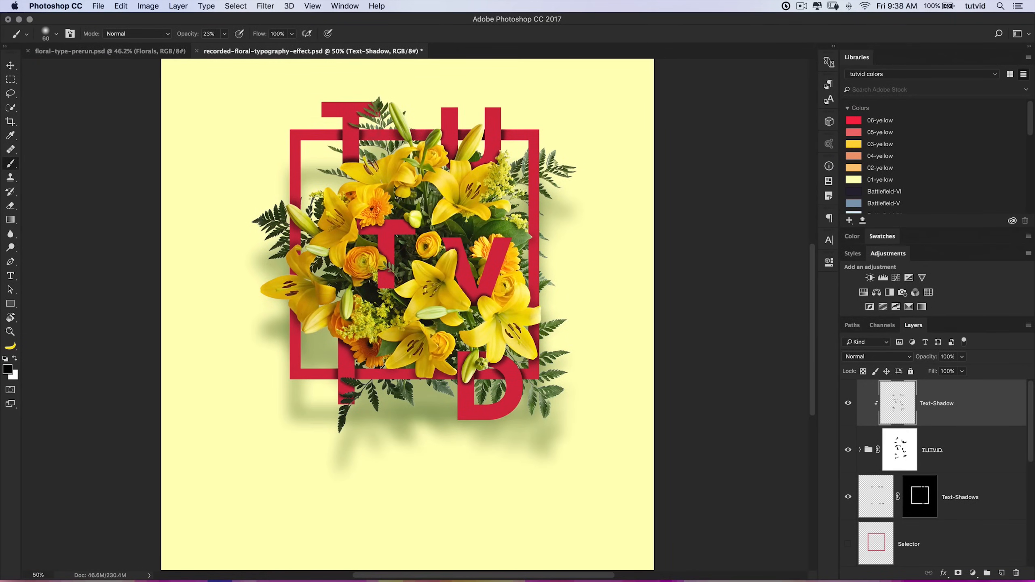
{"action": "left_click", "coordinate": [284, 6]}
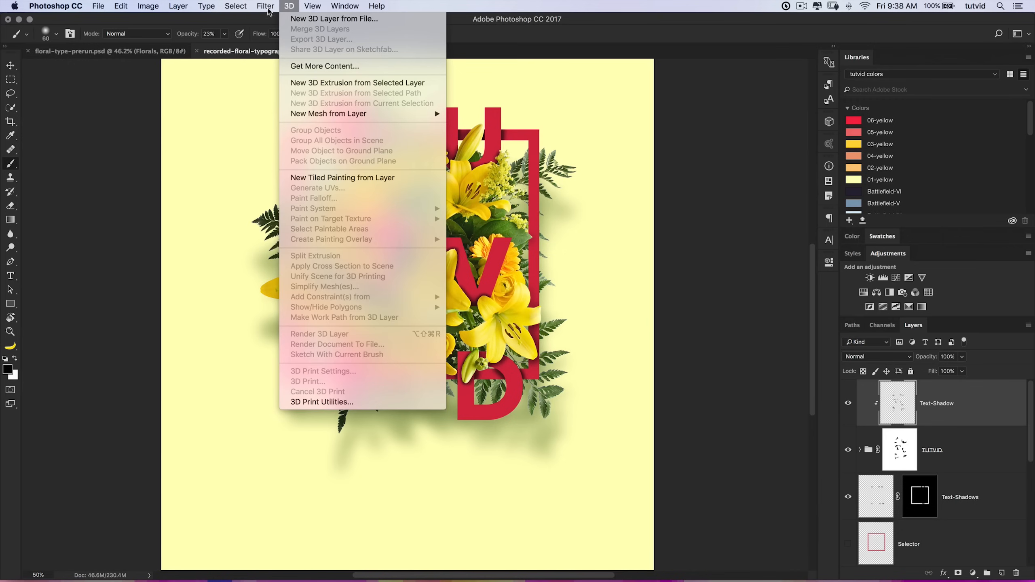
{"action": "mouse_move", "coordinate": [268, 7]}
{"action": "mouse_move", "coordinate": [302, 134]}
{"action": "left_click", "coordinate": [425, 175]}
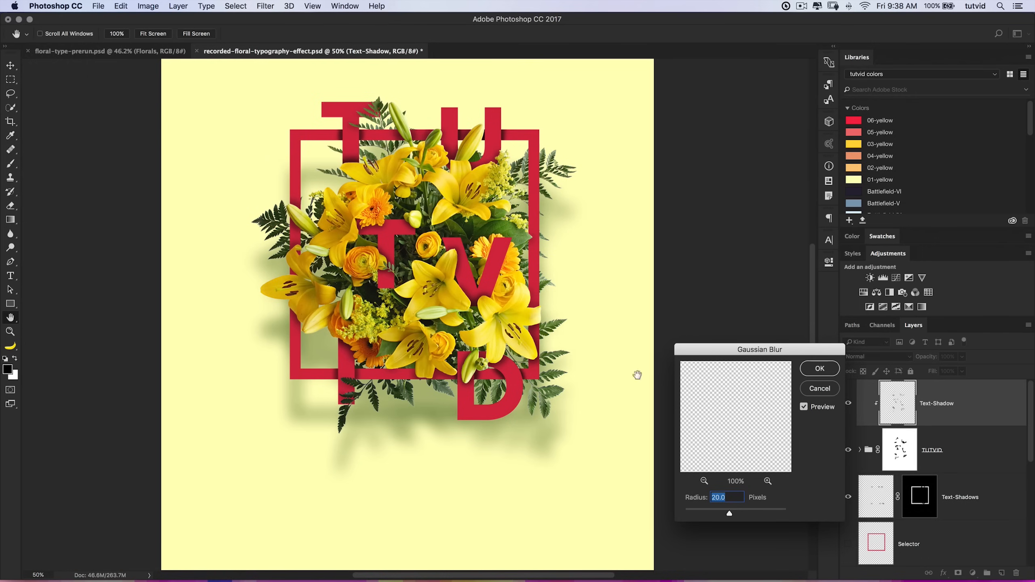
{"action": "type", "text": "15"}
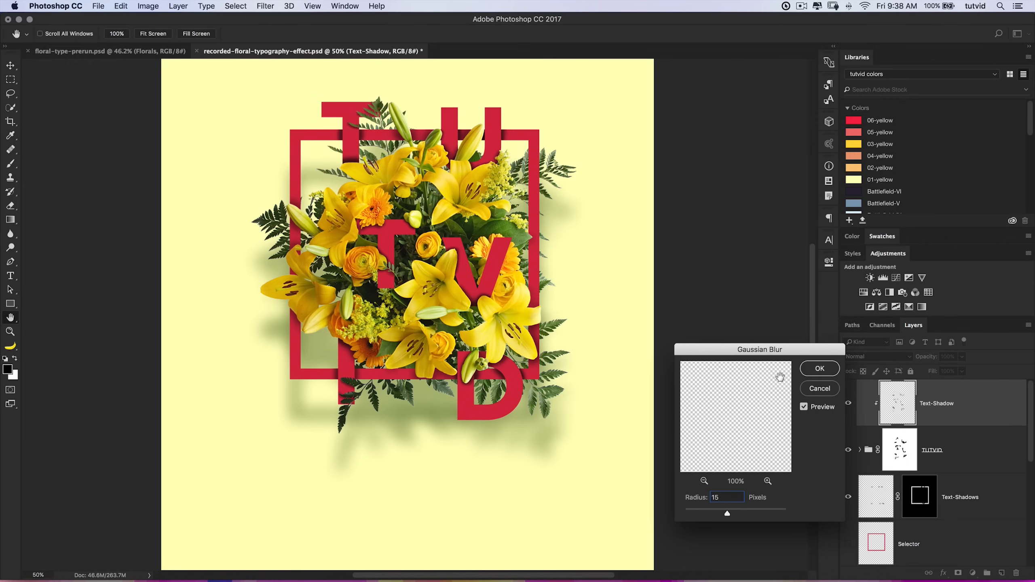
{"action": "left_click", "coordinate": [820, 368]}
Add a layer mask to the Text-Shadow layer and ready the Brush tool.
{"action": "key", "text": "b"}
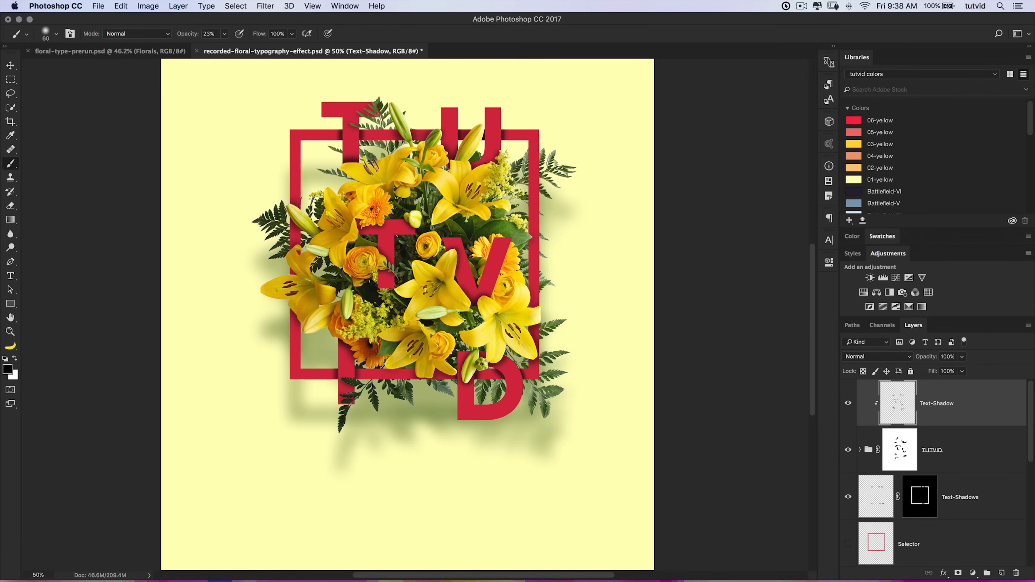
{"action": "left_click", "coordinate": [959, 574]}
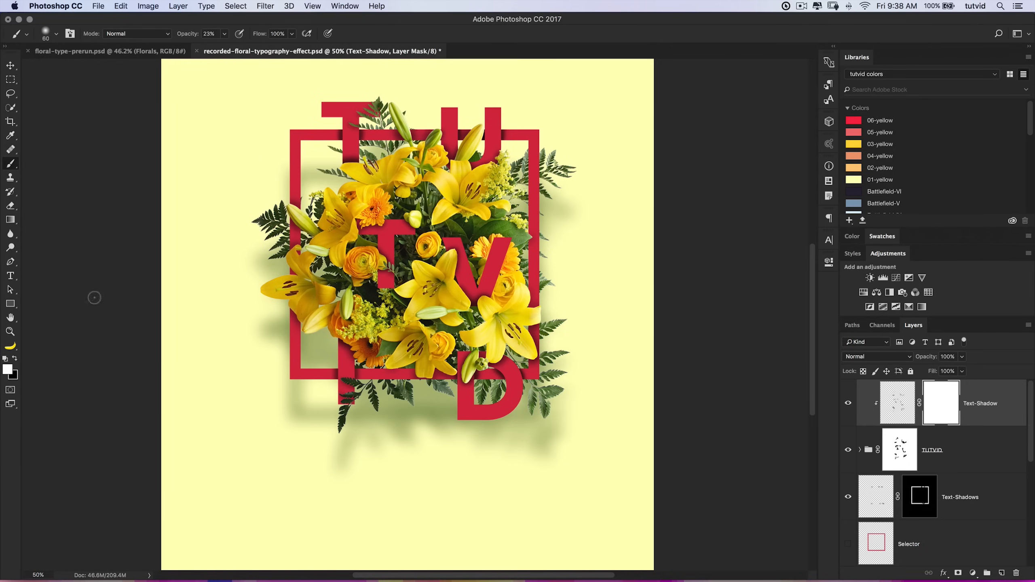
Soften the shadows on the T, U and V by painting black on the Text-Shadow mask with a 150 px brush, and save the document.
{"action": "key", "text": "x"}
{"action": "key", "text": "bracketright"}
{"action": "key", "text": "bracketright"}
{"action": "key", "text": "bracketright"}
{"action": "key", "text": "bracketright"}
{"action": "key", "text": "bracketright"}
{"action": "key", "text": "bracketright"}
{"action": "mouse_move", "coordinate": [344, 166]}
{"action": "left_mouse_down"}
{"action": "mouse_move", "coordinate": [382, 159]}
{"action": "mouse_move", "coordinate": [339, 173]}
{"action": "left_mouse_up"}
{"action": "left_click", "coordinate": [450, 158]}
{"action": "left_click_drag", "start_coordinate": [474, 165], "coordinate": [537, 151]}
{"action": "mouse_move", "coordinate": [464, 283]}
{"action": "left_mouse_down"}
{"action": "mouse_move", "coordinate": [457, 244]}
{"action": "mouse_move", "coordinate": [495, 309]}
{"action": "mouse_move", "coordinate": [510, 297]}
{"action": "left_mouse_up"}
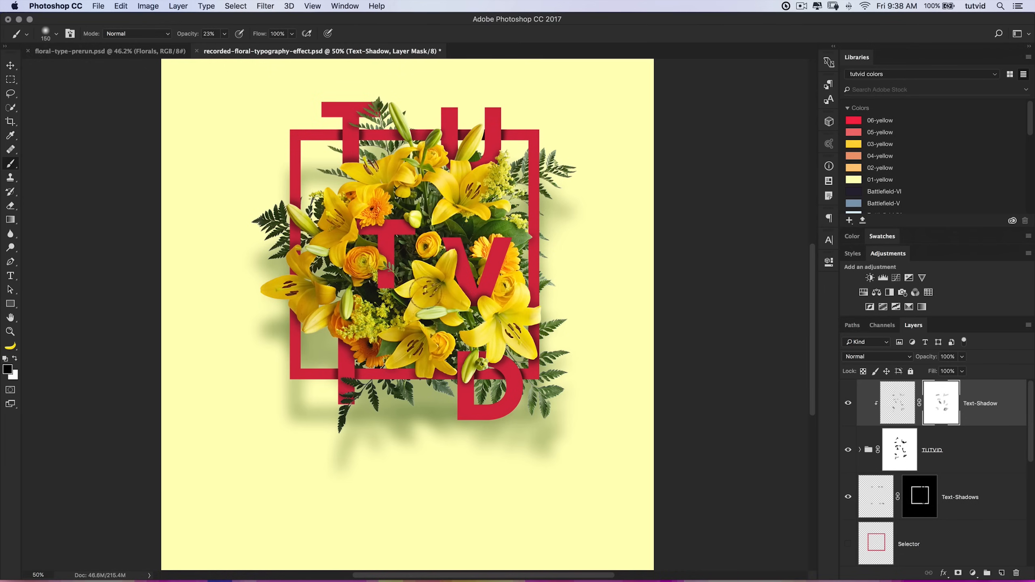
{"action": "scroll", "coordinate": [425, 293], "scroll_direction": "up", "scroll_amount": 3}
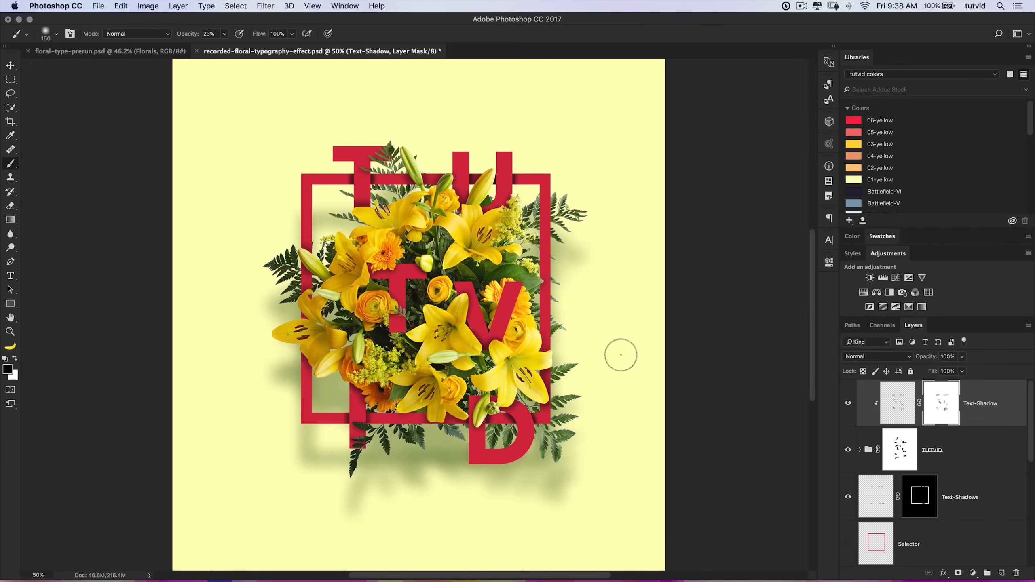
{"action": "key", "text": "super+s"}
Add the text TUTORIALS in 12 pt Novecento sans wide Bold above the bouquet near the poster's upper left.
{"action": "left_click", "coordinate": [10, 277]}
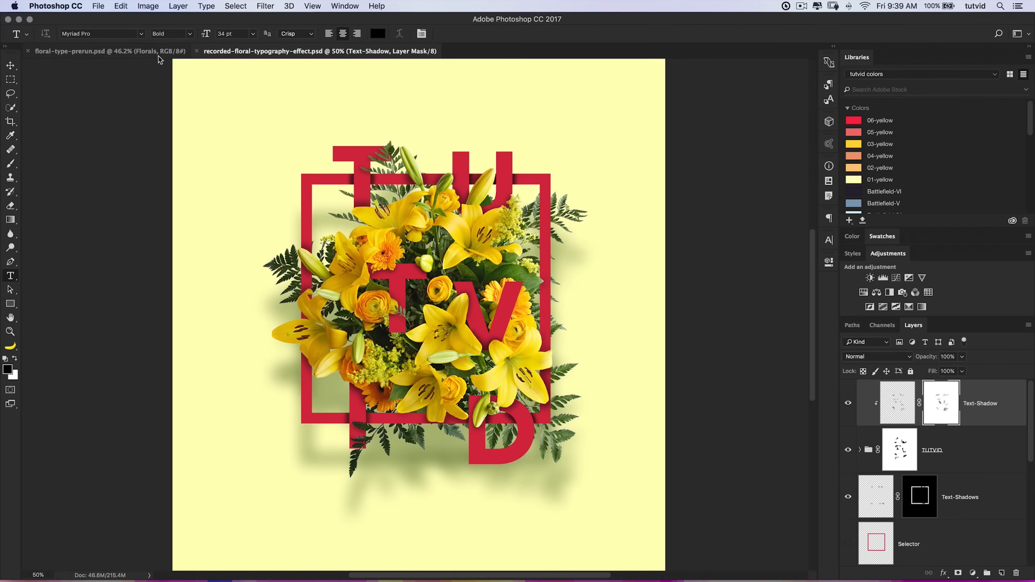
{"action": "left_click", "coordinate": [145, 35]}
{"action": "left_click", "coordinate": [126, 98]}
{"action": "type", "text": "12"}
{"action": "key", "text": "Tab"}
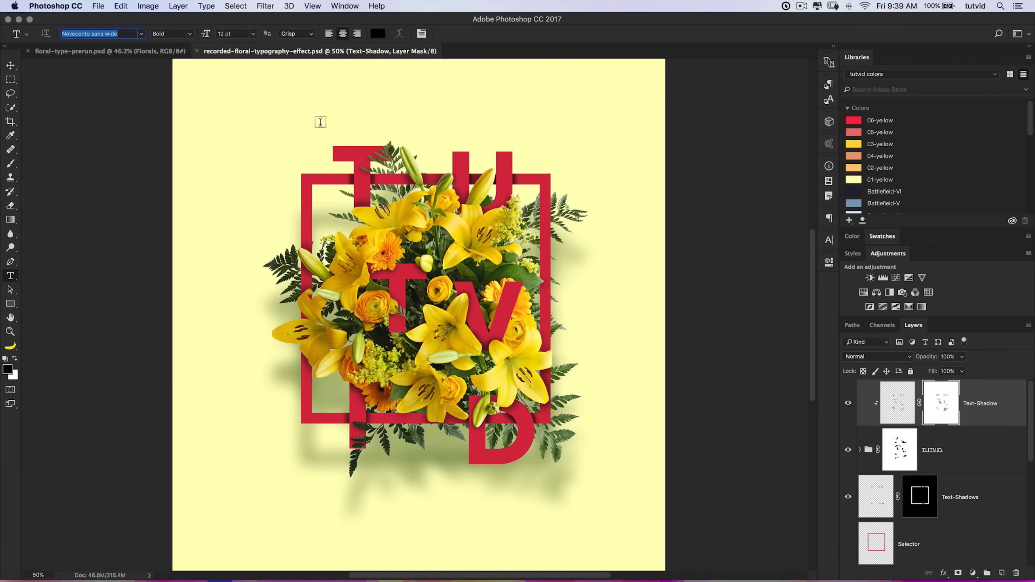
{"action": "left_click", "coordinate": [292, 109]}
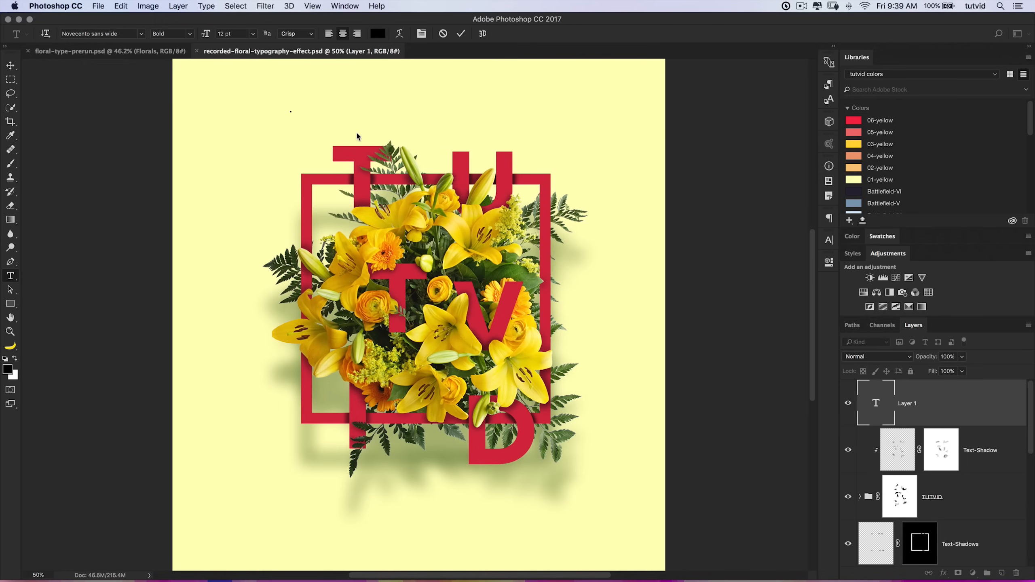
{"action": "type", "text": "TUTORIALS"}
{"action": "key", "text": "super+Return"}
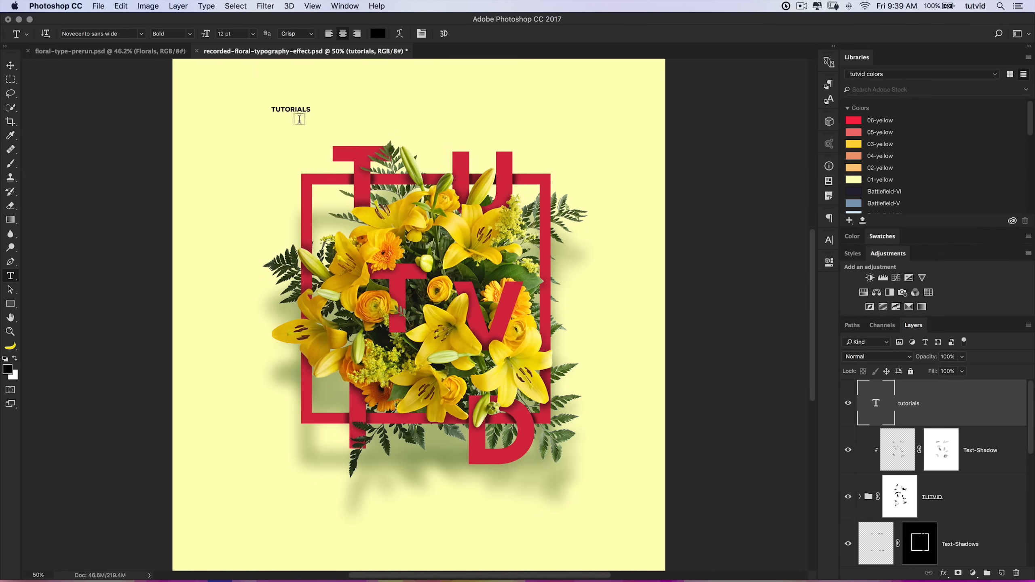
Move the TUTORIALS text to the left of the red border and color it with 04-yellow (#da9874).
{"action": "key", "text": "v"}
{"action": "left_click_drag", "start_coordinate": [297, 110], "coordinate": [258, 173]}
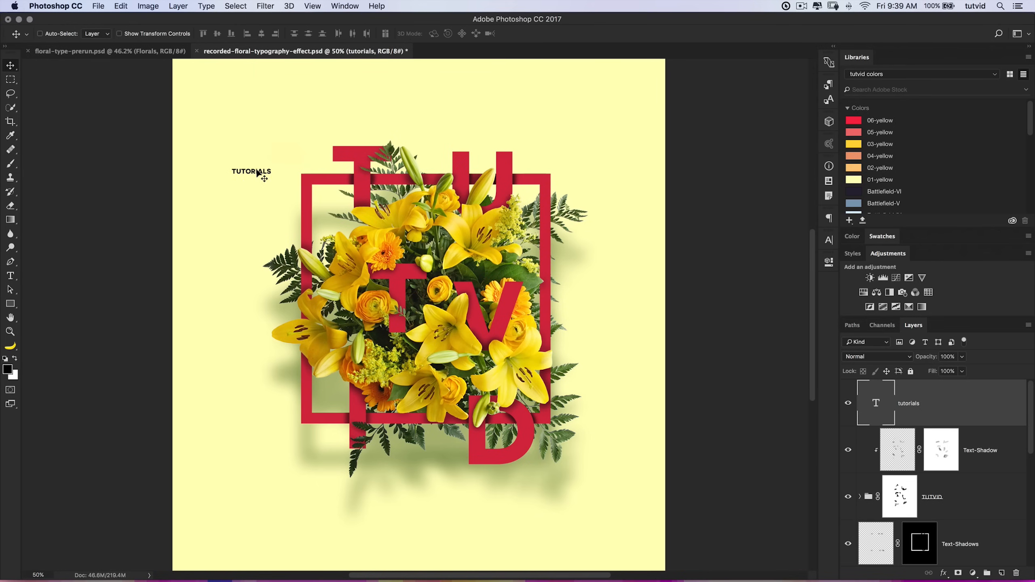
{"action": "left_click", "coordinate": [855, 158]}
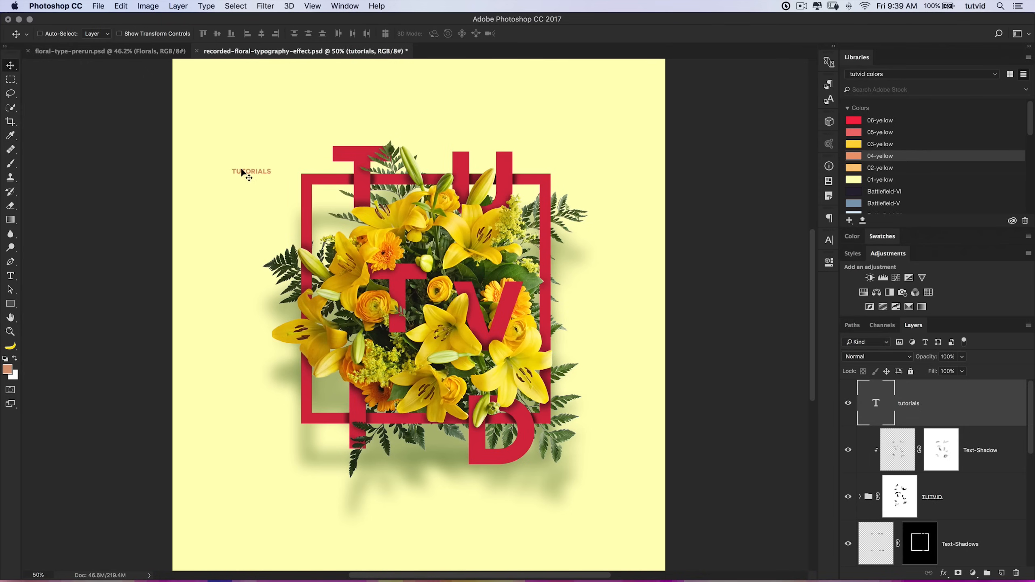
{"action": "left_click", "coordinate": [11, 372]}
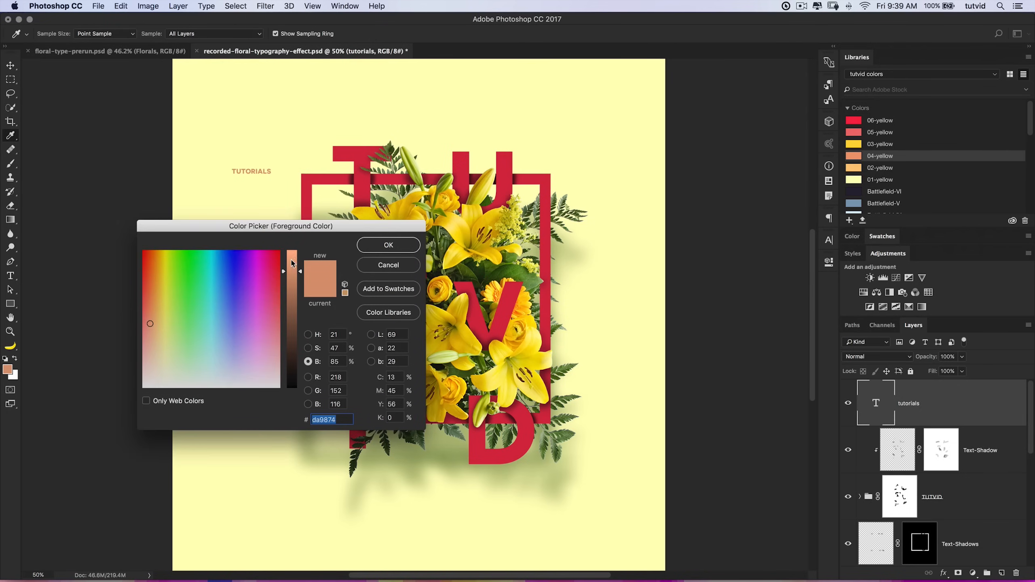
{"action": "left_click_drag", "start_coordinate": [306, 225], "coordinate": [315, 212]}
{"action": "left_click", "coordinate": [342, 408]}
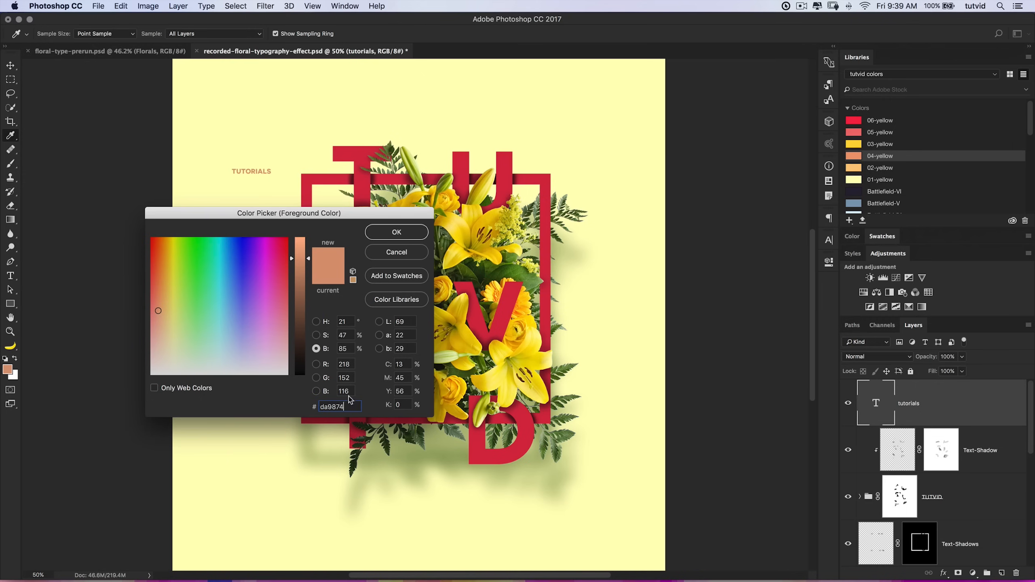
{"action": "left_click", "coordinate": [413, 233]}
Rotate the TUTORIALS text 90° clockwise and place it just outside the border's upper-left corner.
{"action": "left_click_drag", "start_coordinate": [252, 175], "coordinate": [250, 192]}
{"action": "key", "text": "cmd+t"}
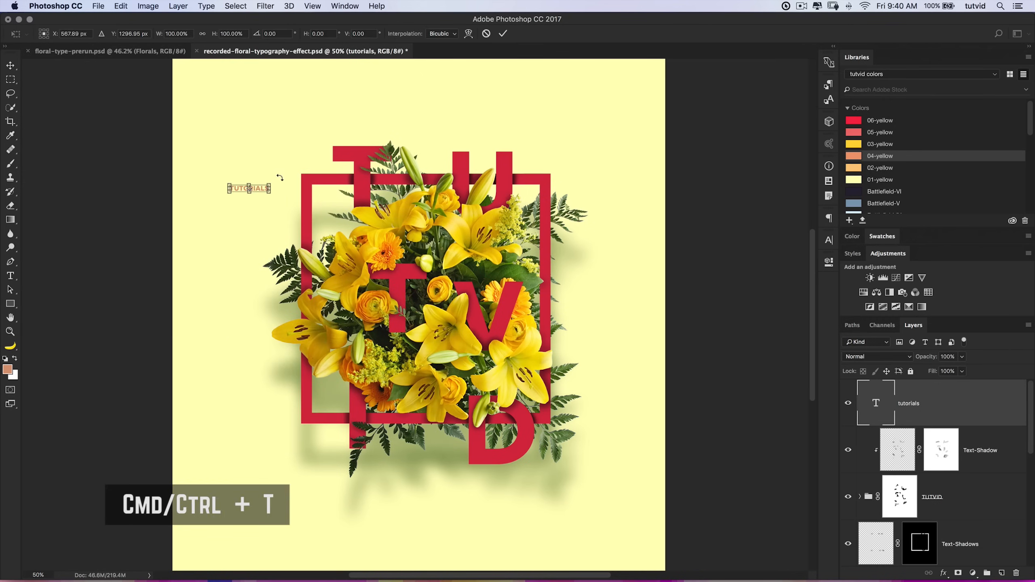
{"action": "left_click_drag", "start_coordinate": [277, 180], "coordinate": [257, 229]}
{"action": "left_click_drag", "start_coordinate": [249, 183], "coordinate": [295, 188]}
{"action": "key", "text": "Return"}
Nudge the vertical TUTORIALS text up until its top lines up with the top edge of the red border.
{"action": "key", "text": "z"}
{"action": "left_click_drag", "start_coordinate": [304, 191], "coordinate": [308, 197]}
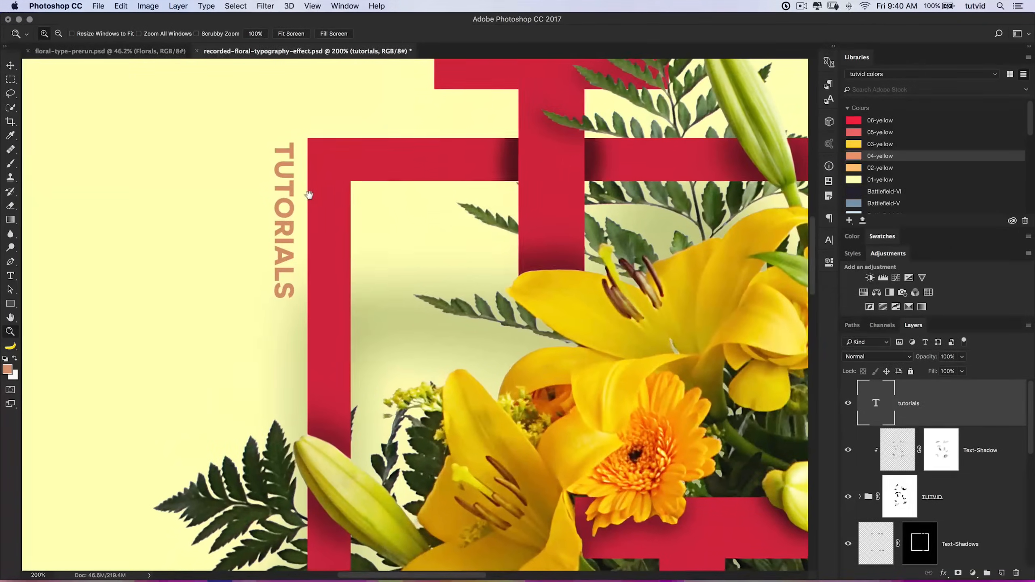
{"action": "key", "text": "v"}
{"action": "key", "text": "Up"}
{"action": "key", "text": "Up"}
{"action": "key", "text": "Up"}
{"action": "key", "text": "Up"}
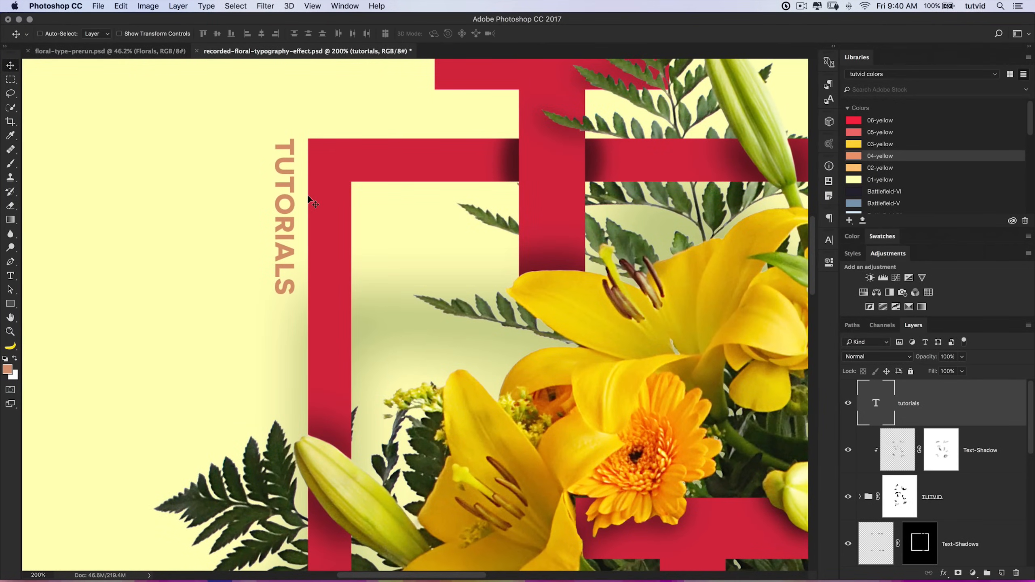
{"action": "key", "text": "Up"}
{"action": "key", "text": "Down"}
Nudge the TUTORIALS text against the border's outer left edge, and offset it outward to leave a small, even gap.
{"action": "key", "text": "Right"}
{"action": "key", "text": "Right"}
{"action": "key", "text": "Right"}
{"action": "key", "text": "Right"}
{"action": "key", "text": "Right"}
{"action": "key", "text": "Right"}
{"action": "key", "text": "Right"}
{"action": "key", "text": "Right"}
{"action": "key", "text": "Right"}
{"action": "key", "text": "Right"}
{"action": "key", "text": "Right"}
{"action": "key", "text": "Right"}
{"action": "key", "text": "Right"}
{"action": "key", "text": "Right"}
{"action": "key", "text": "Right"}
{"action": "key", "text": "Right"}
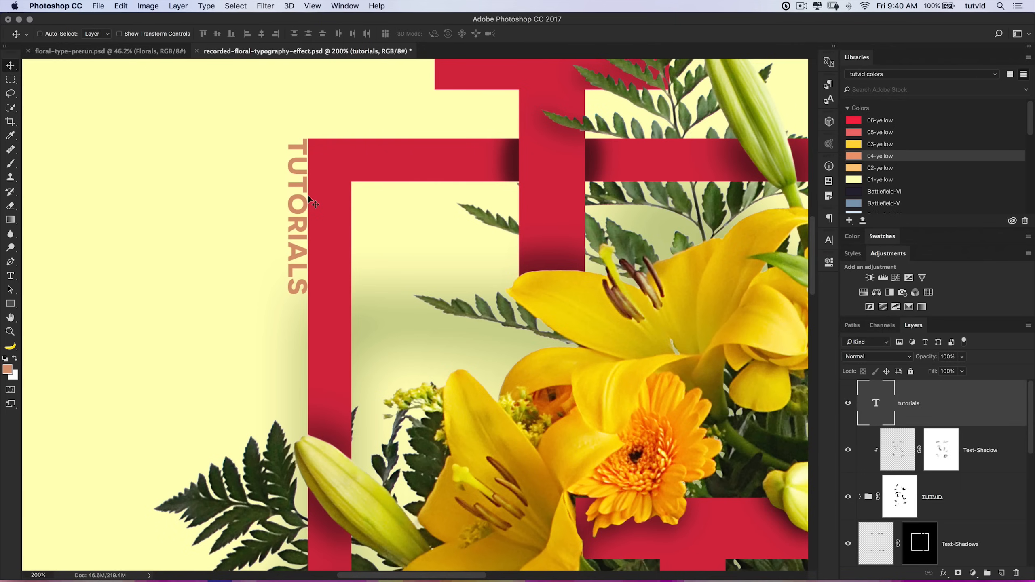
{"action": "key", "text": "shift"}
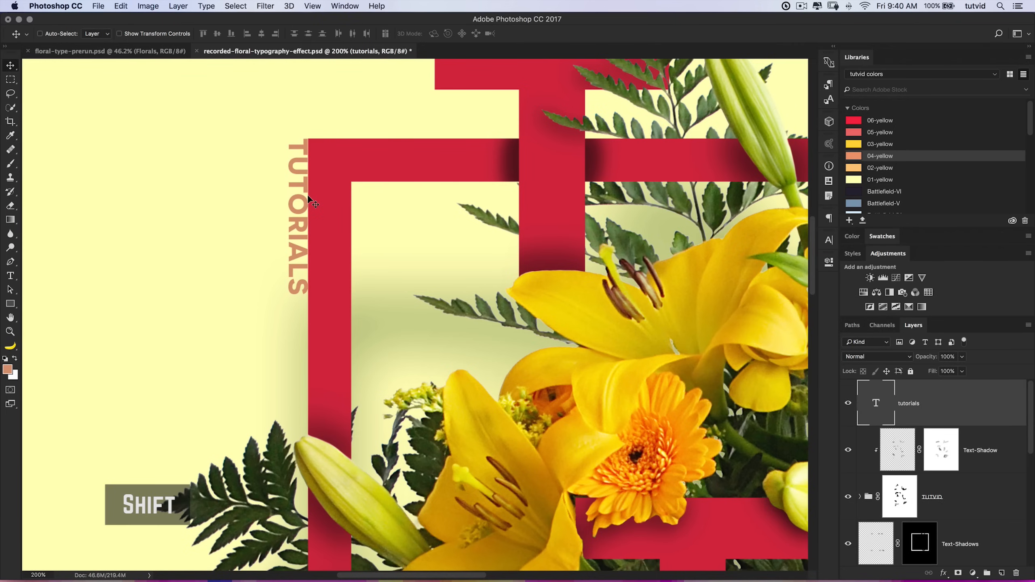
{"action": "key", "text": "shift+Left"}
{"action": "key", "text": "shift+Left"}
{"action": "key", "text": "shift+Left"}
{"action": "key", "text": "shift+Left"}
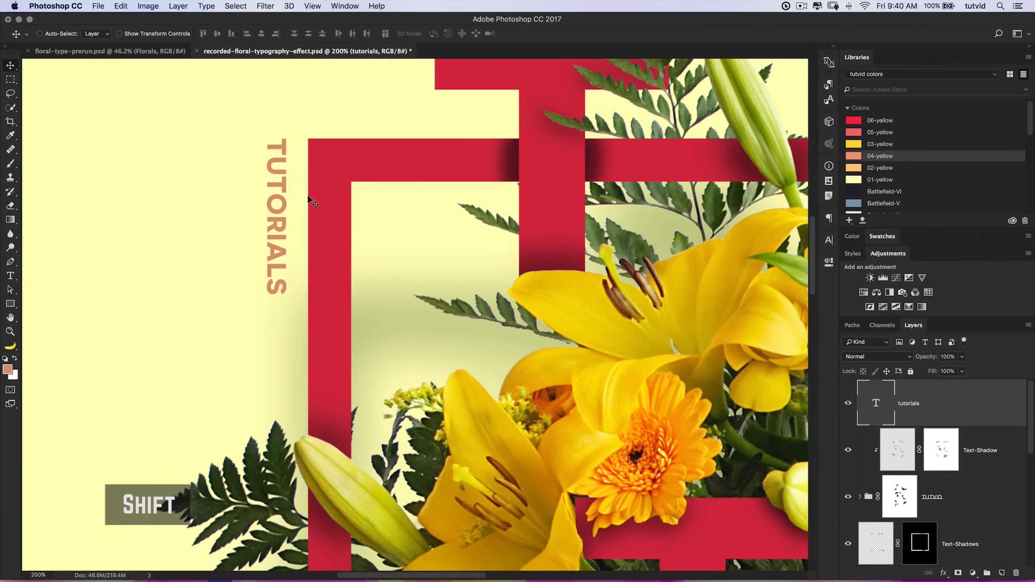
{"action": "key", "text": "super+minus"}
{"action": "left_click_drag", "start_coordinate": [277, 462], "coordinate": [341, 367]}
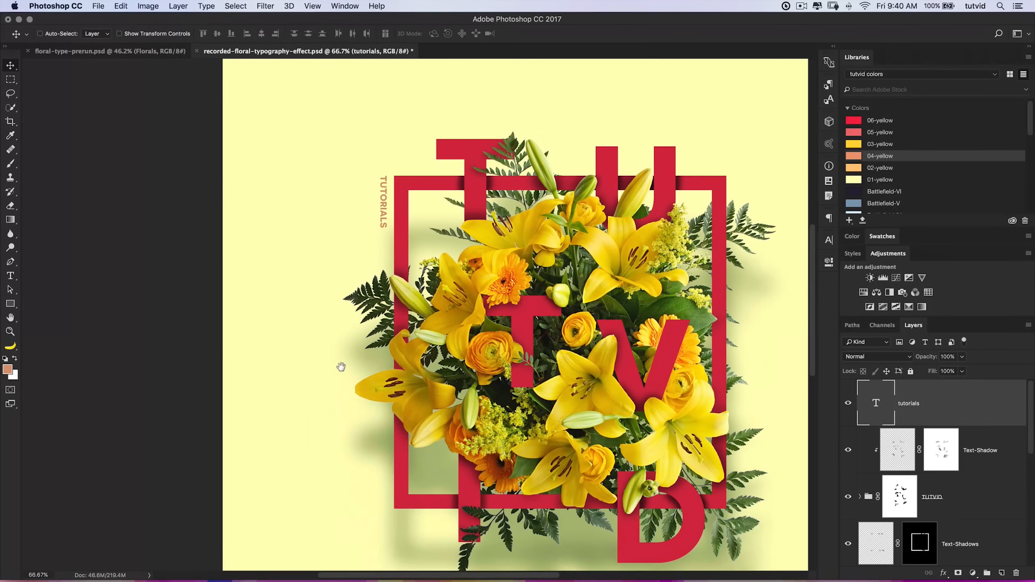
{"action": "key", "text": "shift+Right"}
Duplicate the TUTORIALS text near the border's lower-left side and change the copy's wording to SINCE.
{"action": "scroll", "coordinate": [404, 177], "scroll_direction": "down", "scroll_amount": 3}
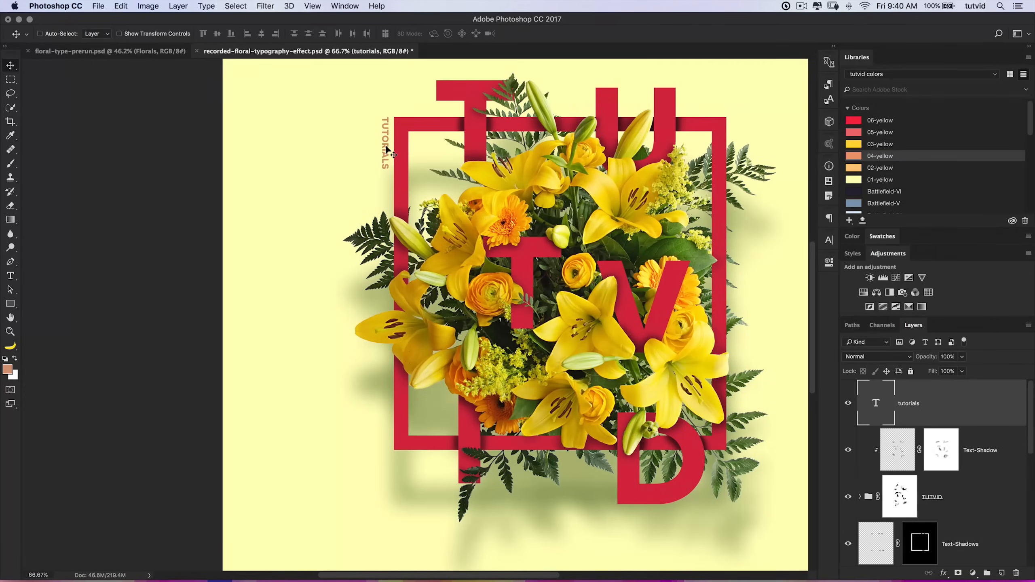
{"action": "left_click_drag", "start_coordinate": [343, 322], "coordinate": [331, 394]}
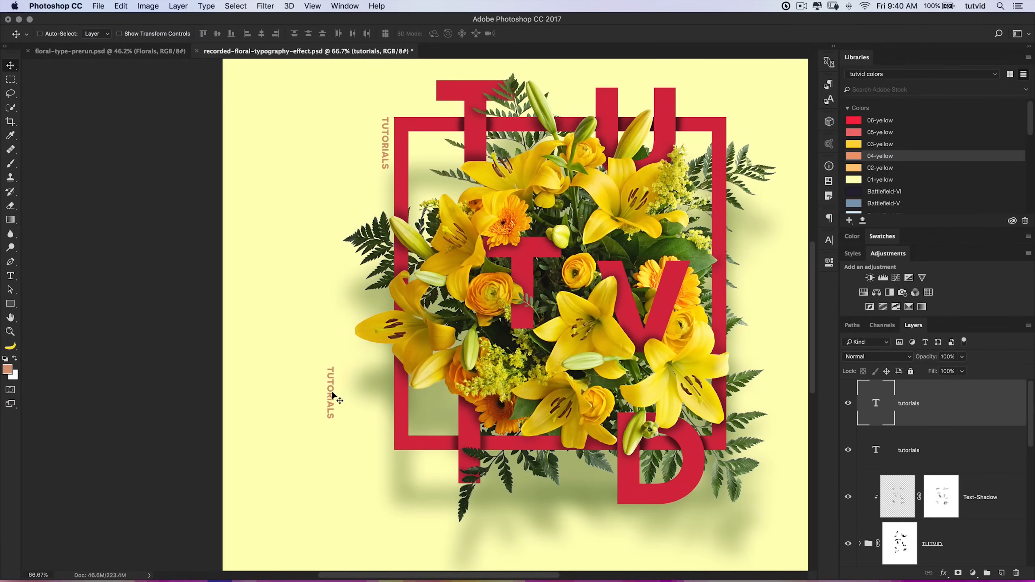
{"action": "double_click", "coordinate": [876, 404]}
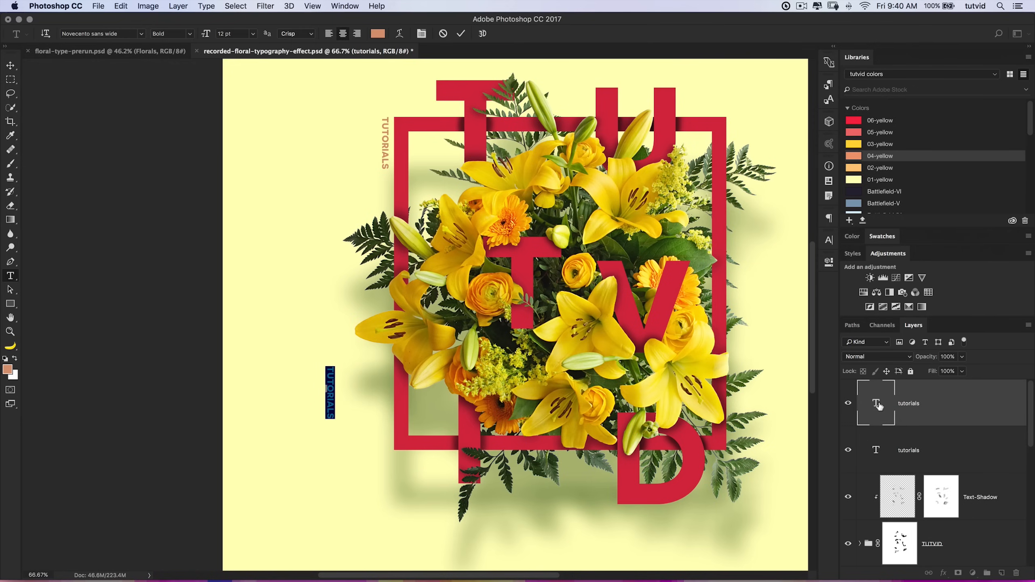
{"action": "type", "text": "since"}
{"action": "key", "text": "ctrl+Return"}
{"action": "key", "text": "v"}
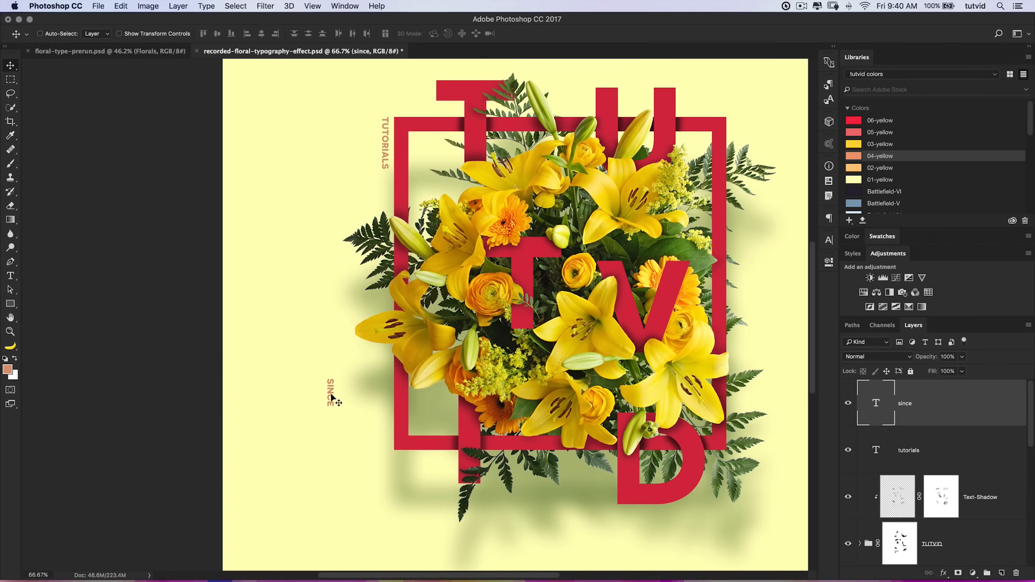
Rotate the SINCE text 180° so it reads upward, and move it farther down and away from the border.
{"action": "key", "text": "ctrl+t"}
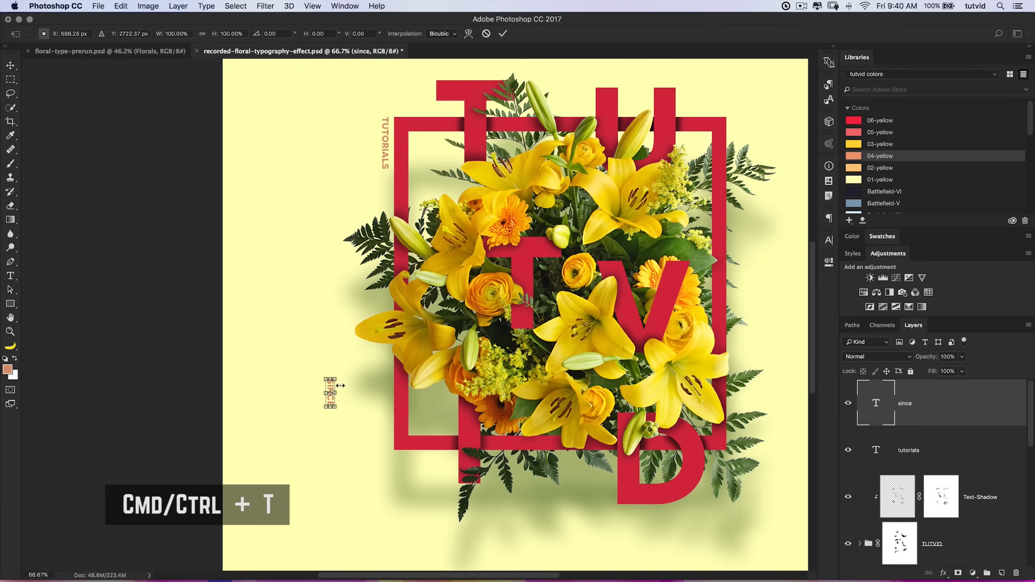
{"action": "left_click_drag", "start_coordinate": [343, 378], "coordinate": [307, 416]}
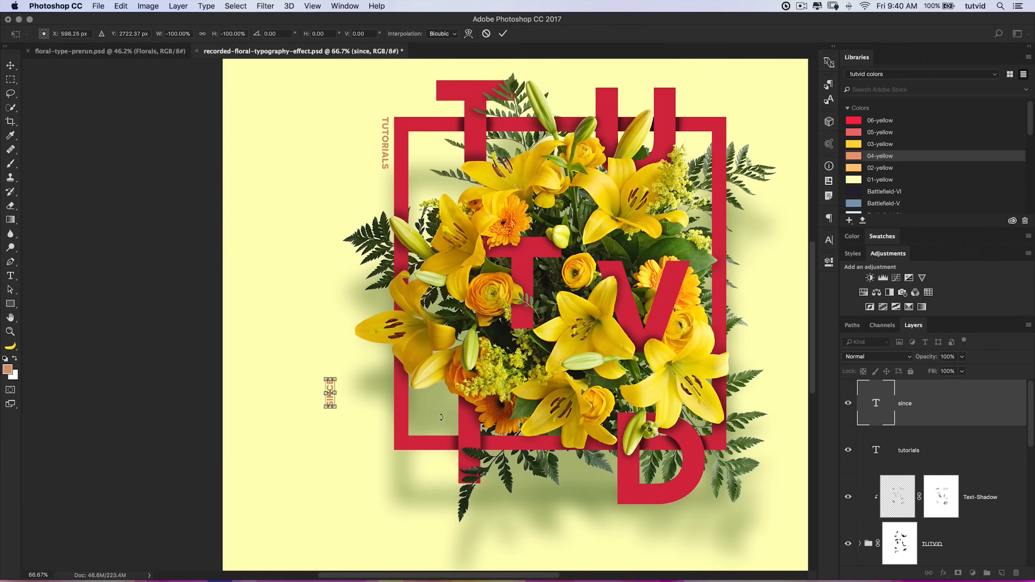
{"action": "left_click", "coordinate": [504, 35]}
{"action": "left_click_drag", "start_coordinate": [331, 392], "coordinate": [304, 421]}
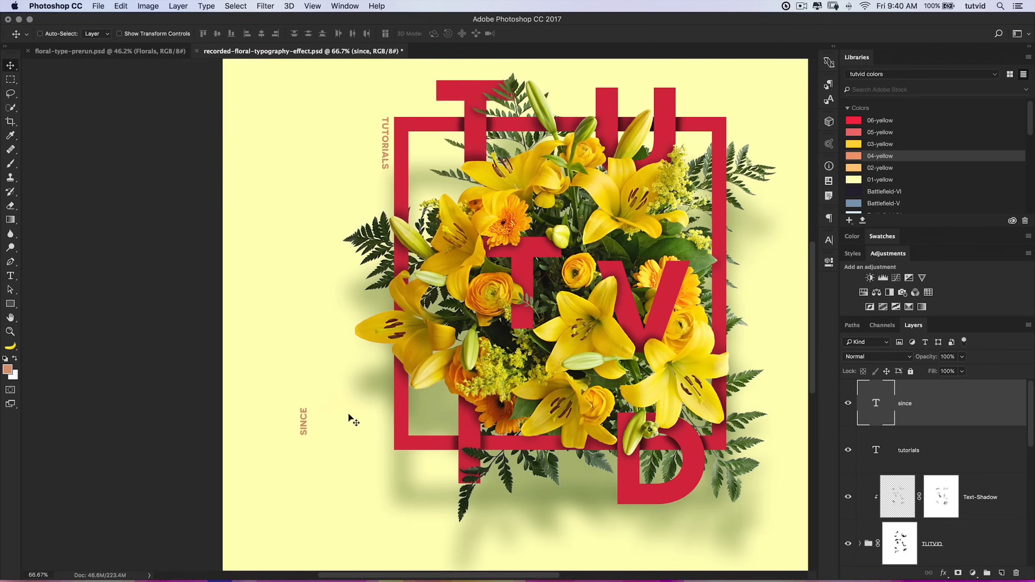
Duplicate the SINCE text toward the border and rotate the copy 90° so it reads horizontally.
{"action": "left_click_drag", "start_coordinate": [303, 423], "coordinate": [351, 424], "text": "alt"}
{"action": "key", "text": "super+t"}
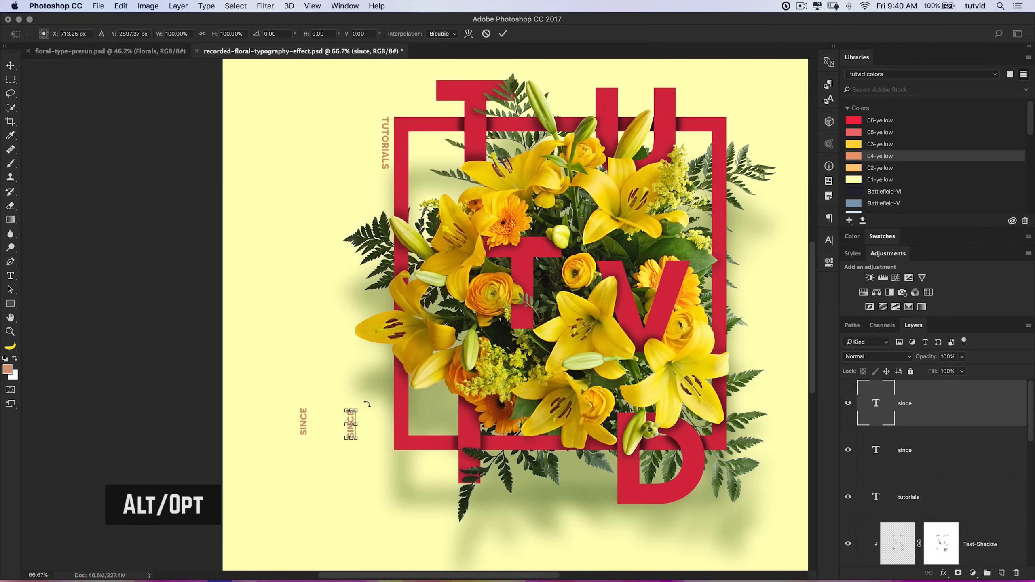
{"action": "left_click_drag", "start_coordinate": [365, 404], "coordinate": [376, 436]}
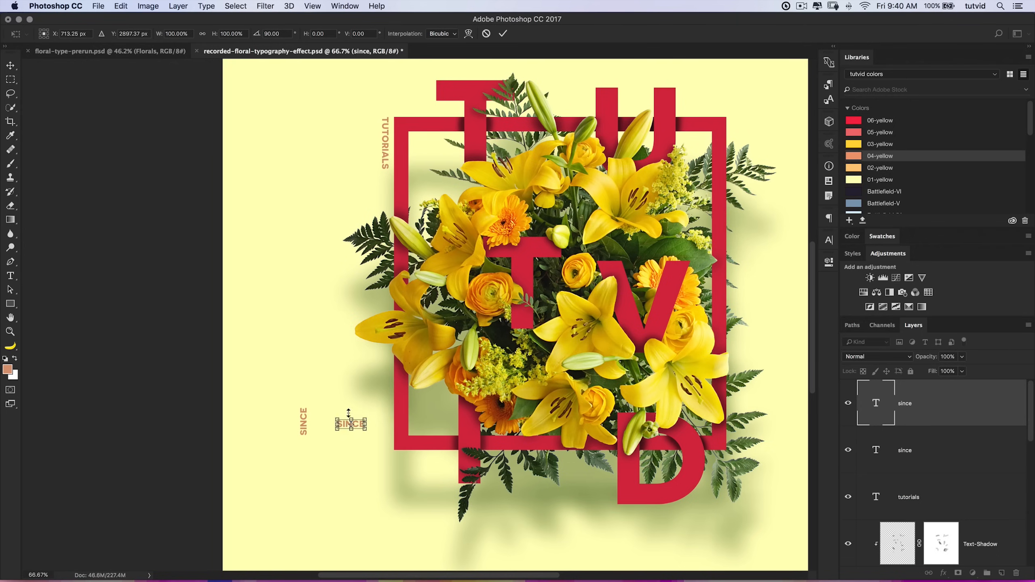
{"action": "key", "text": "Return"}
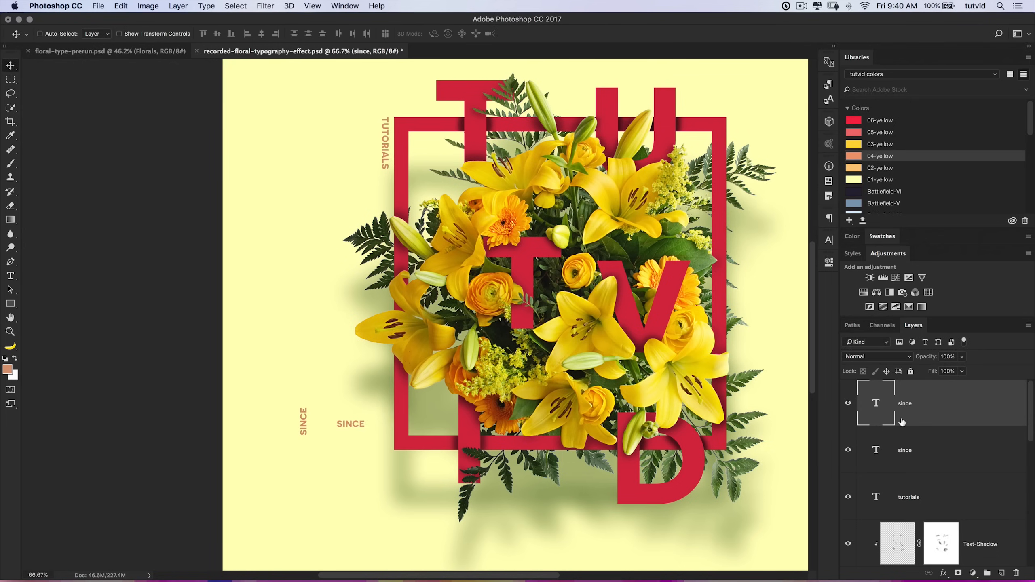
Replace the horizontal SINCE copy's wording with 20 and 06 stacked on two lines.
{"action": "double_click", "coordinate": [875, 403]}
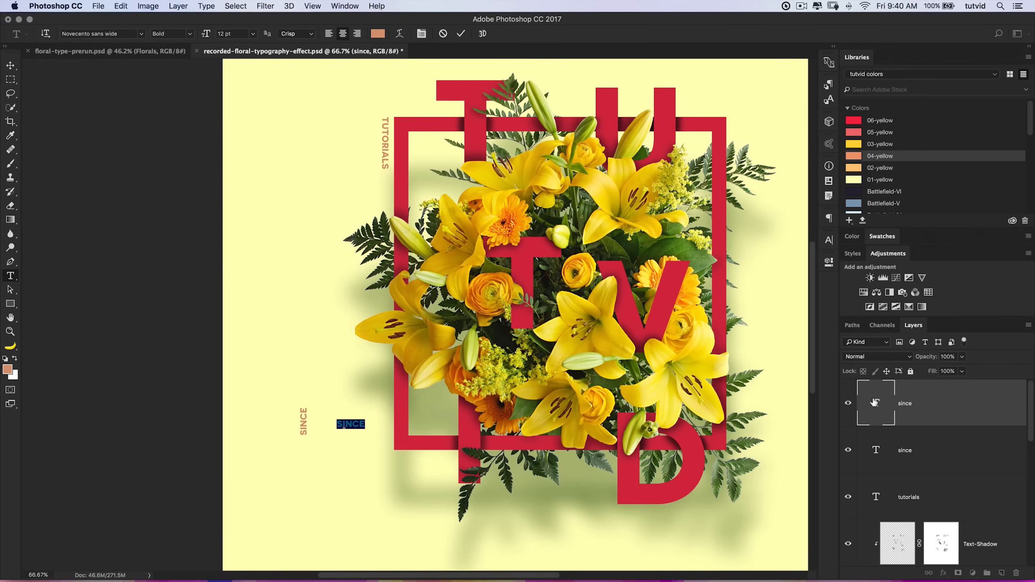
{"action": "type", "text": "20"}
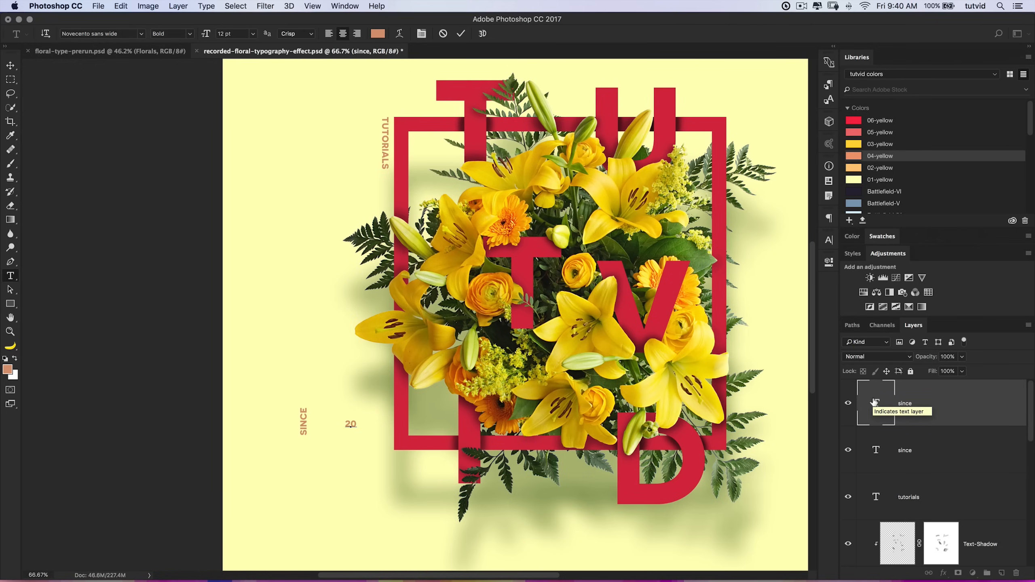
{"action": "key", "text": "Return"}
{"action": "type", "text": "06"}
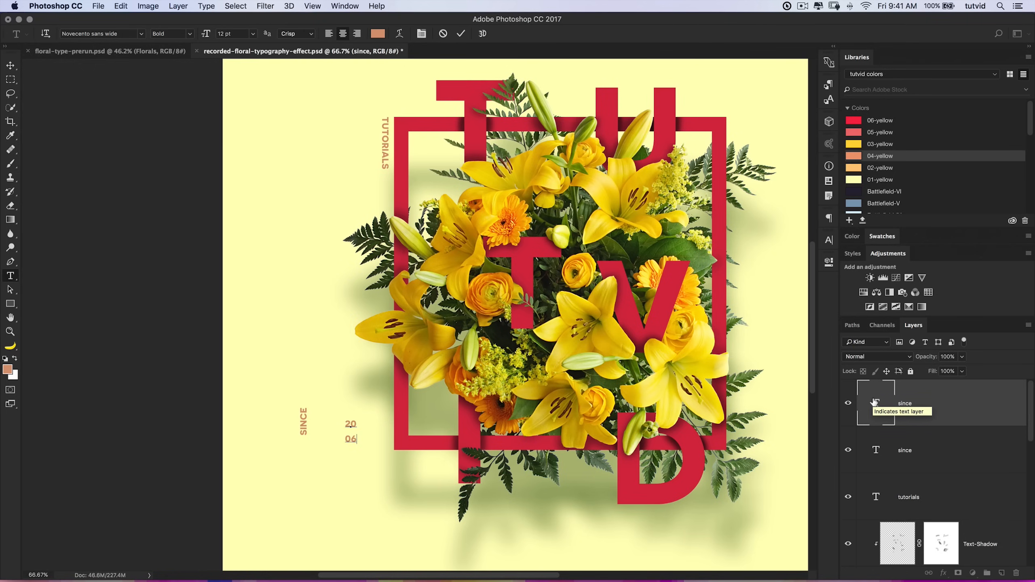
{"action": "key", "text": "ctrl+Return"}
{"action": "key", "text": "v"}
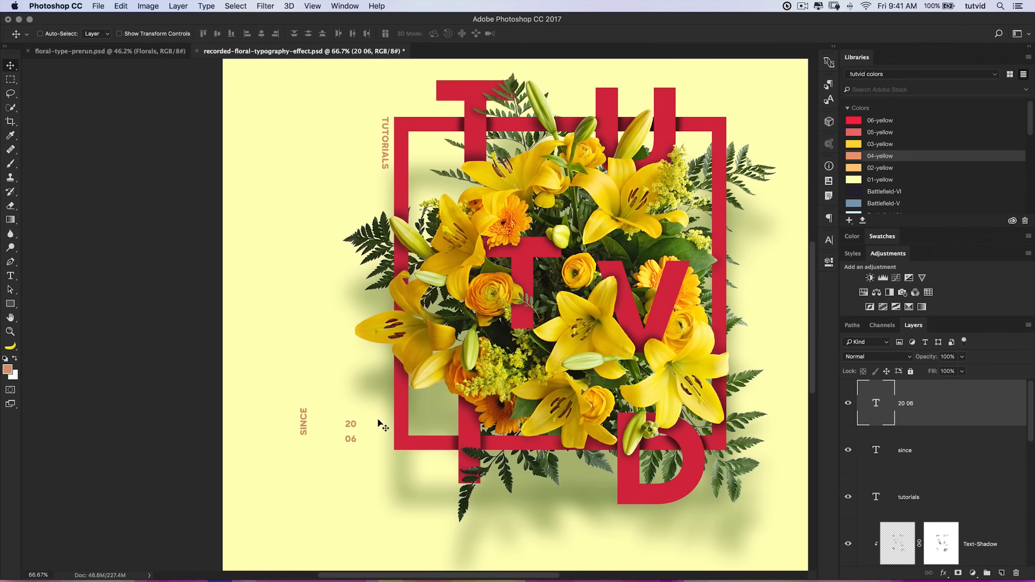
Set the 20 06 text's font size to 30 pt and position it between SINCE and the border's lower-left corner.
{"action": "left_click_drag", "start_coordinate": [346, 428], "coordinate": [352, 420]}
{"action": "left_click", "coordinate": [829, 240]}
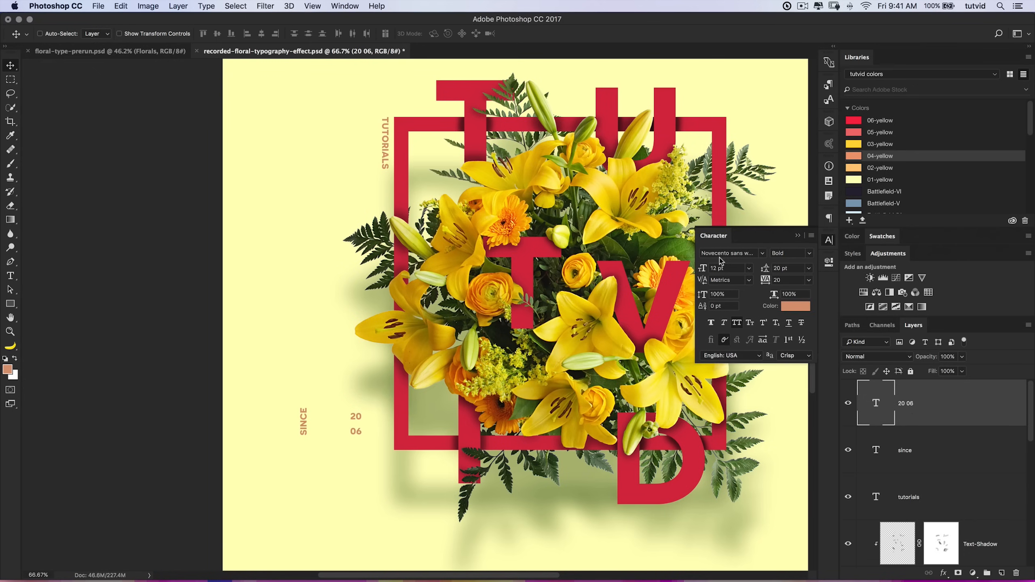
{"action": "left_click", "coordinate": [347, 6]}
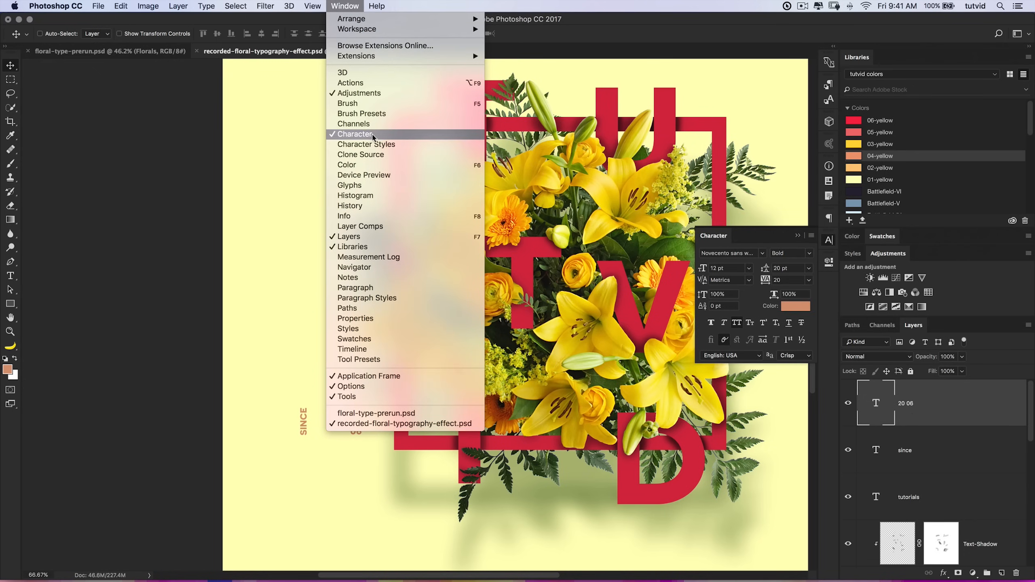
{"action": "left_click", "coordinate": [735, 269]}
{"action": "left_click", "coordinate": [736, 269]}
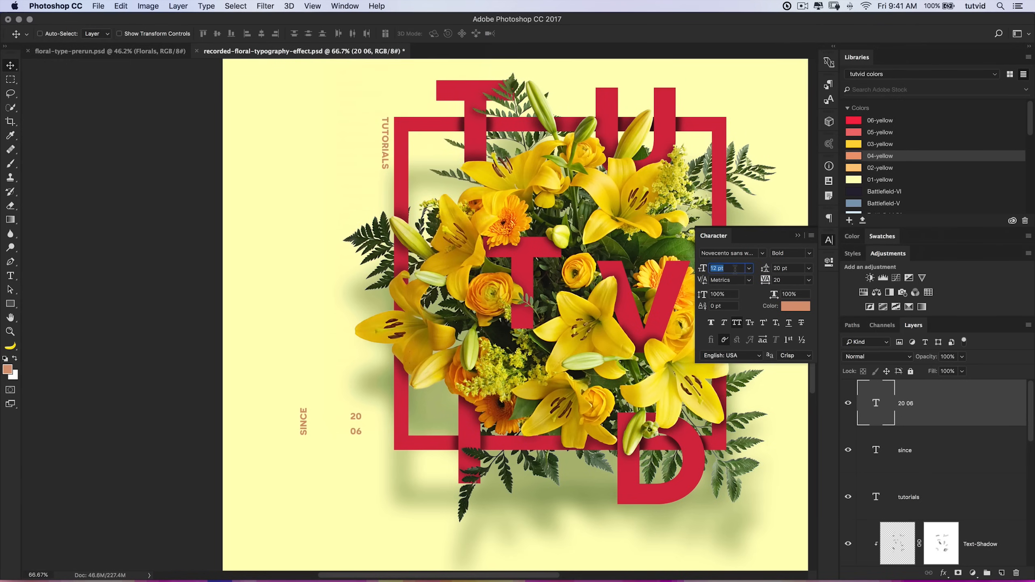
{"action": "type", "text": "30"}
{"action": "key", "text": "Return"}
{"action": "left_click_drag", "start_coordinate": [348, 425], "coordinate": [352, 428]}
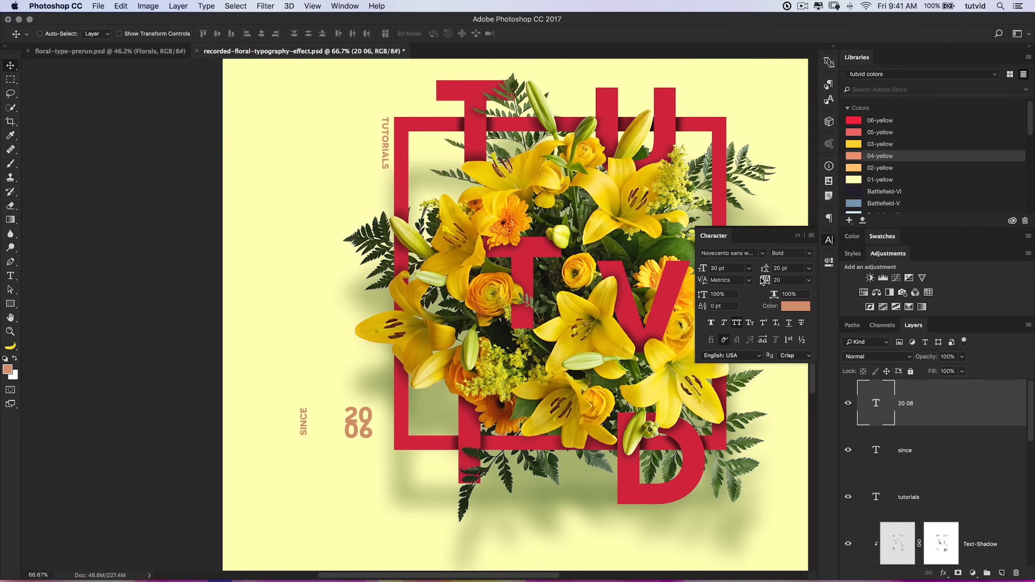
Set the 20 06 text's leading to 25 pt and move it against the border's lower-left corner.
{"action": "mouse_move", "coordinate": [767, 271]}
{"action": "left_mouse_down"}
{"action": "mouse_move", "coordinate": [757, 270]}
{"action": "mouse_move", "coordinate": [770, 271]}
{"action": "left_mouse_up"}
{"action": "left_click_drag", "start_coordinate": [363, 438], "coordinate": [409, 391]}
{"action": "key", "text": "z"}
{"action": "left_click", "coordinate": [392, 433]}
{"action": "left_click", "coordinate": [392, 433]}
{"action": "left_click", "coordinate": [393, 434]}
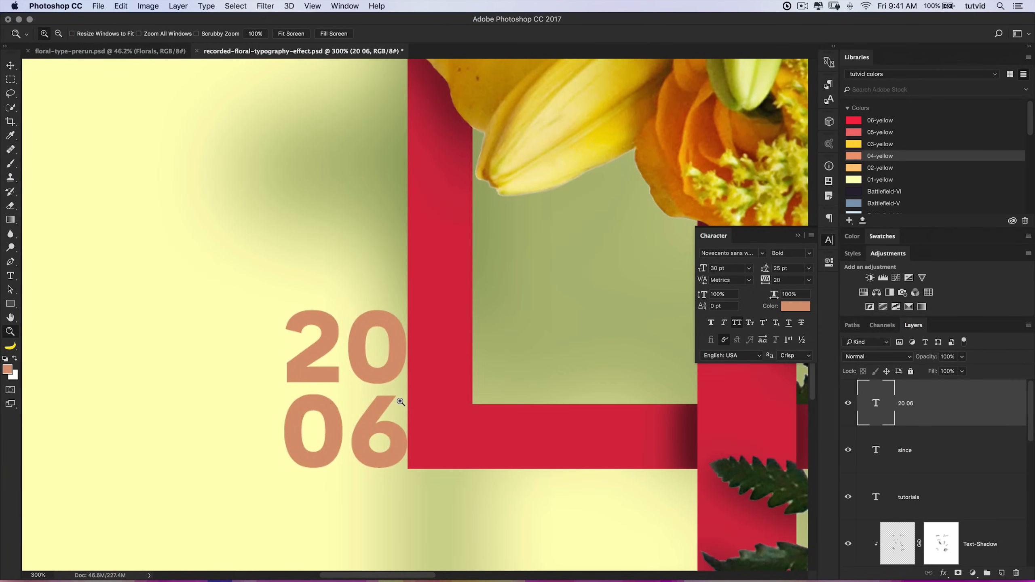
Nudge the 20 06 text to align its base with the border's bottom edge, leaving a small gap beside the border.
{"action": "key", "text": "v"}
{"action": "key", "text": "Down"}
{"action": "key", "text": "Down"}
{"action": "key", "text": "Down"}
{"action": "key", "text": "Right"}
{"action": "key", "text": "shift+Right"}
{"action": "key", "text": "shift+Right"}
{"action": "key", "text": "shift+Right"}
{"action": "key", "text": "Up"}
{"action": "key", "text": "Up"}
{"action": "key", "text": "Up"}
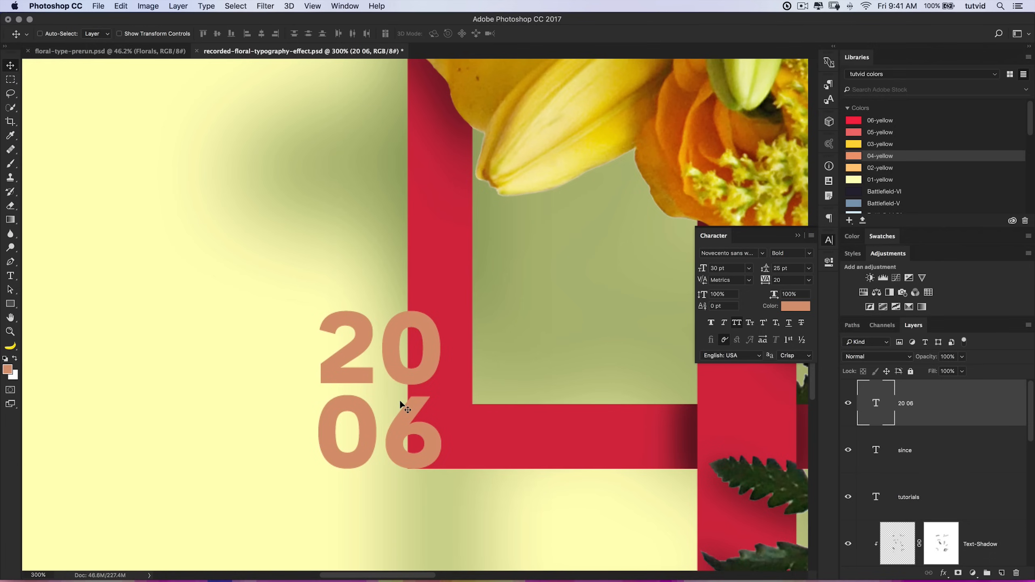
{"action": "key", "text": "shift+Left"}
{"action": "key", "text": "shift+Left"}
{"action": "key", "text": "shift+Left"}
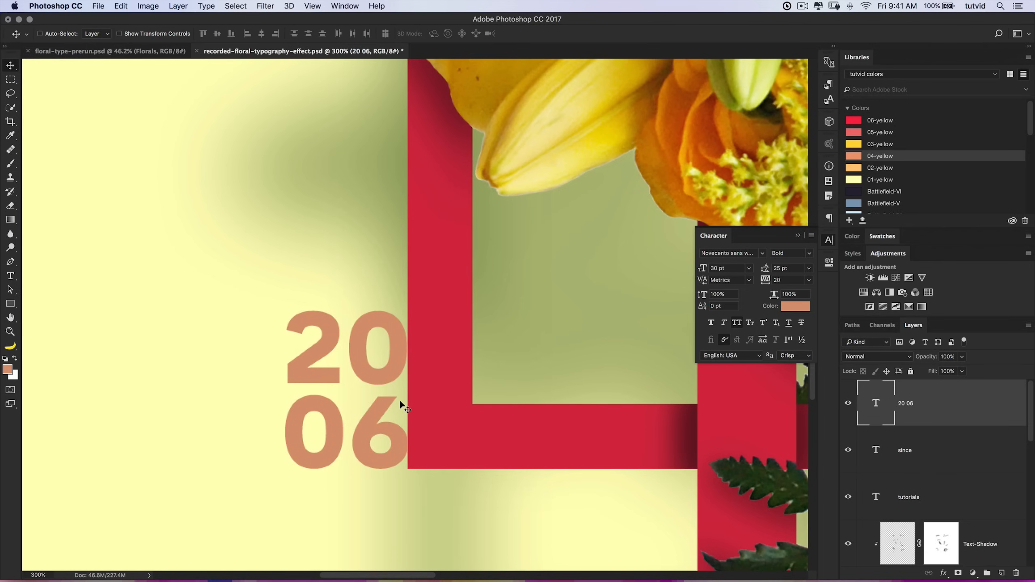
{"action": "key", "text": "shift+Left"}
{"action": "key", "text": "shift+Left"}
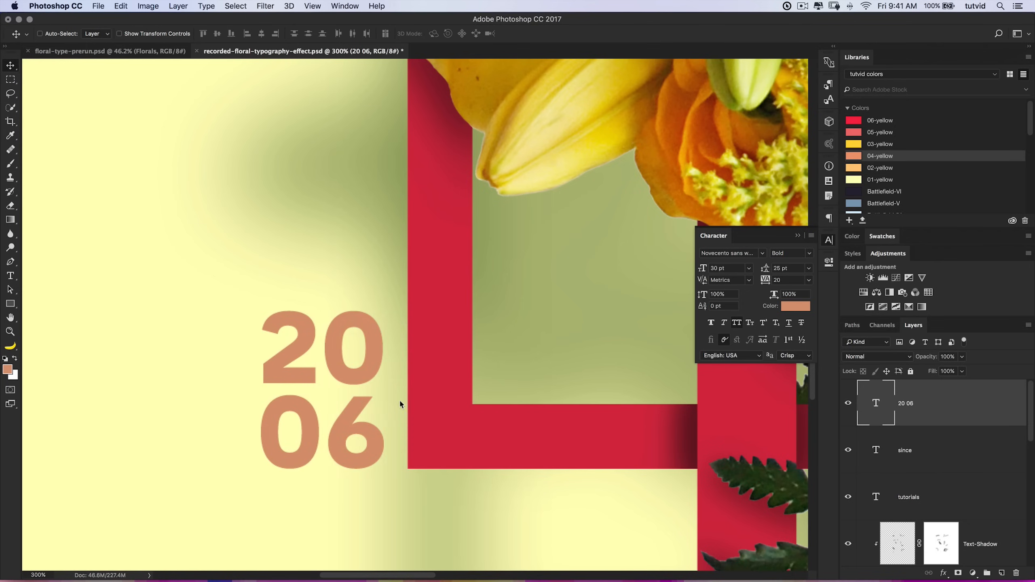
Move the vertical SINCE text directly beside the 20 06 text on its outer side, with their bottoms aligned.
{"action": "key", "text": "super+minus"}
{"action": "key", "text": "super+minus"}
{"action": "key", "text": "super+minus"}
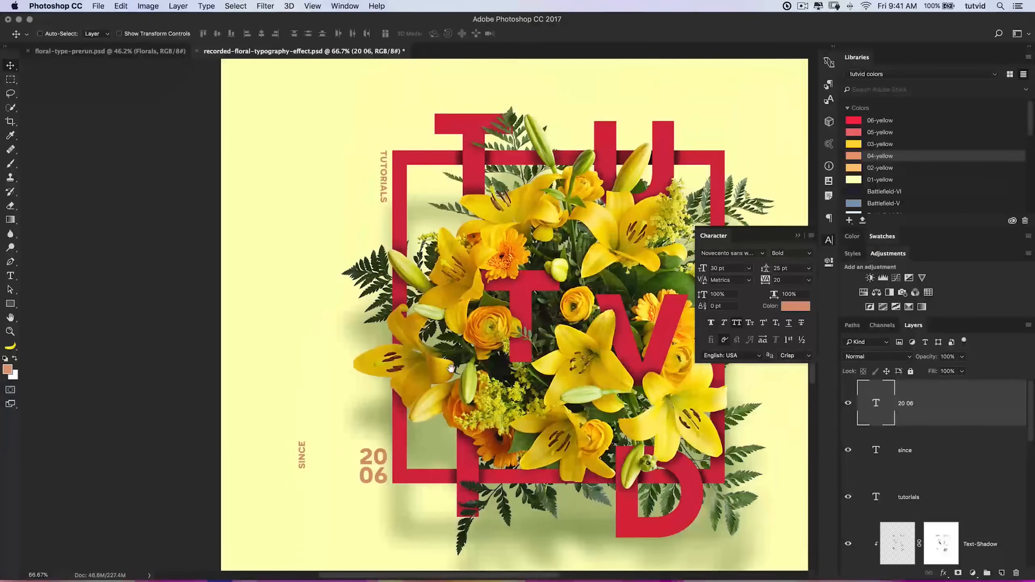
{"action": "key", "text": "z"}
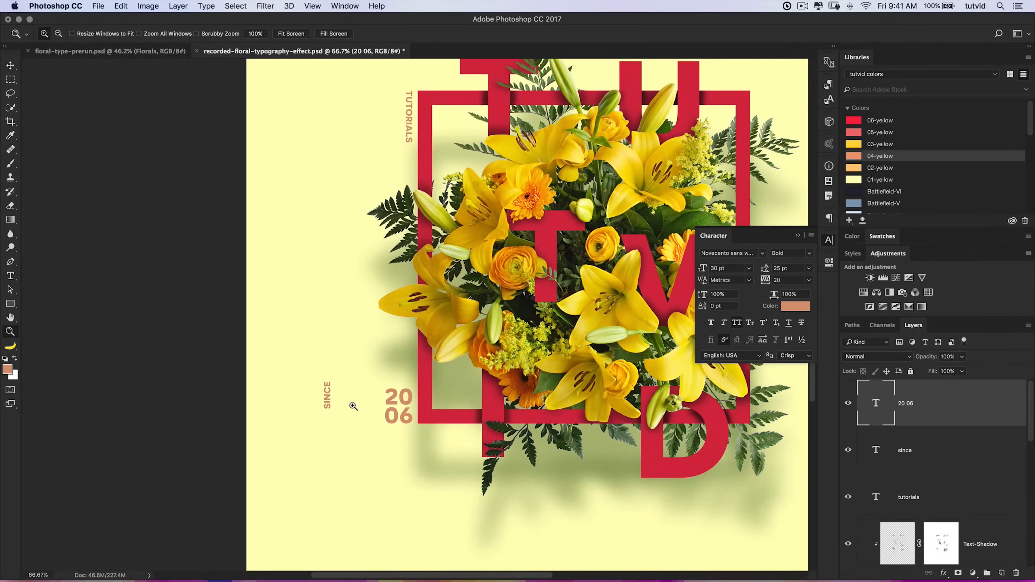
{"action": "left_click", "coordinate": [353, 404]}
{"action": "left_click", "coordinate": [933, 452]}
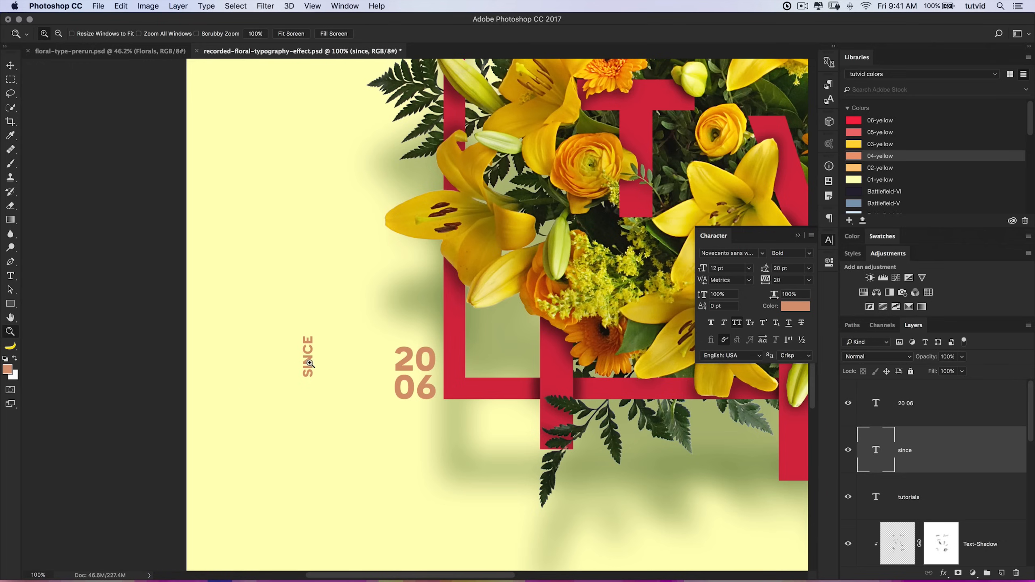
{"action": "key", "text": "v"}
{"action": "left_click_drag", "start_coordinate": [310, 362], "coordinate": [385, 385]}
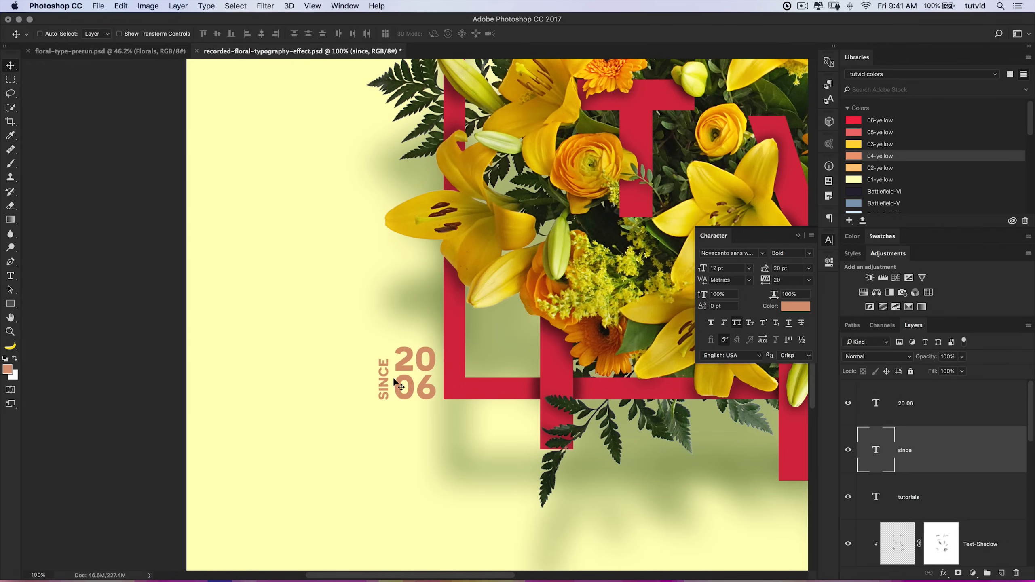
Scale the SINCE text up to about 126.5% so its length matches the height of the stacked 20 06.
{"action": "key", "text": "super+t"}
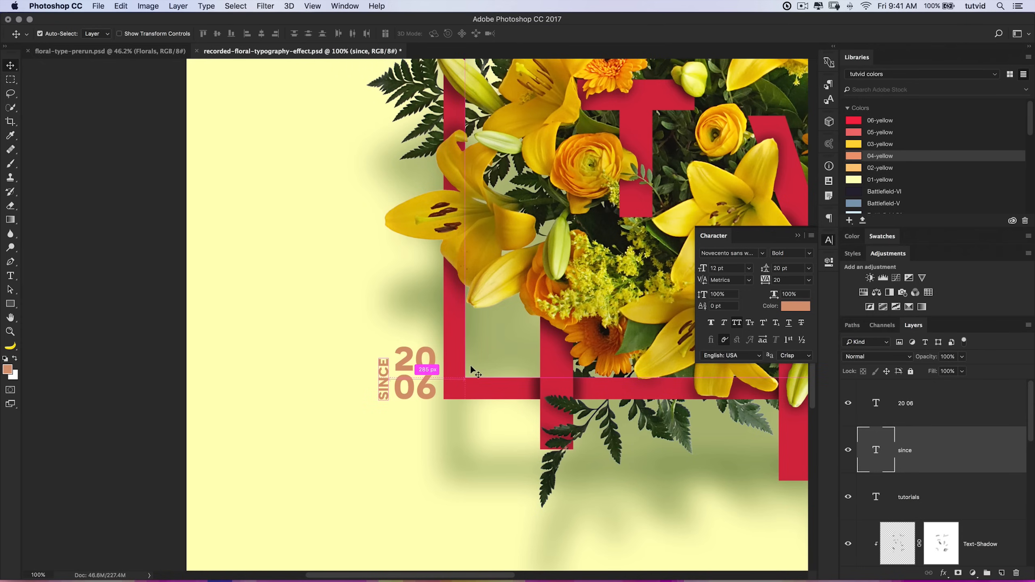
{"action": "left_click_drag", "start_coordinate": [374, 355], "coordinate": [366, 346]}
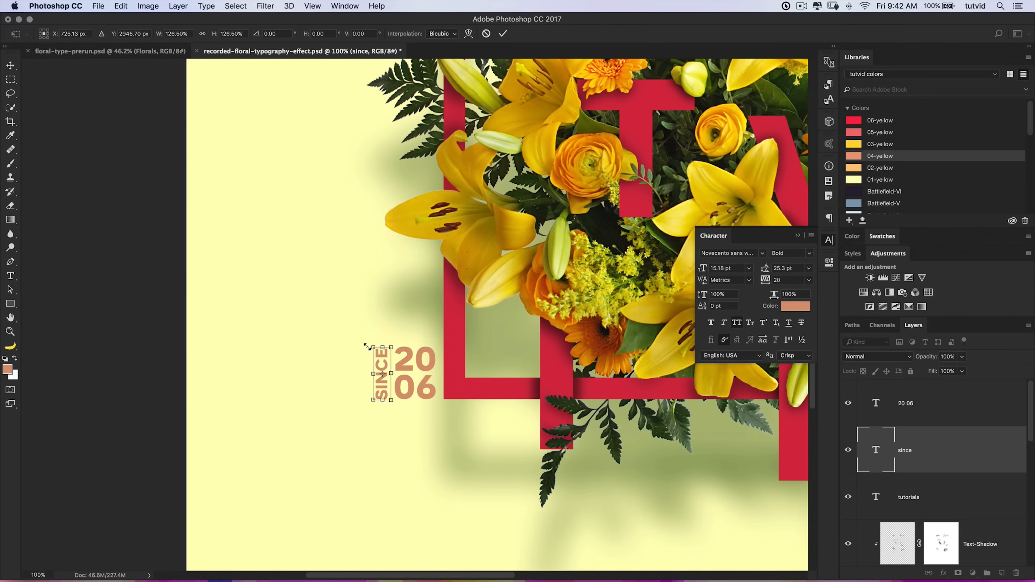
{"action": "key", "text": "Return"}
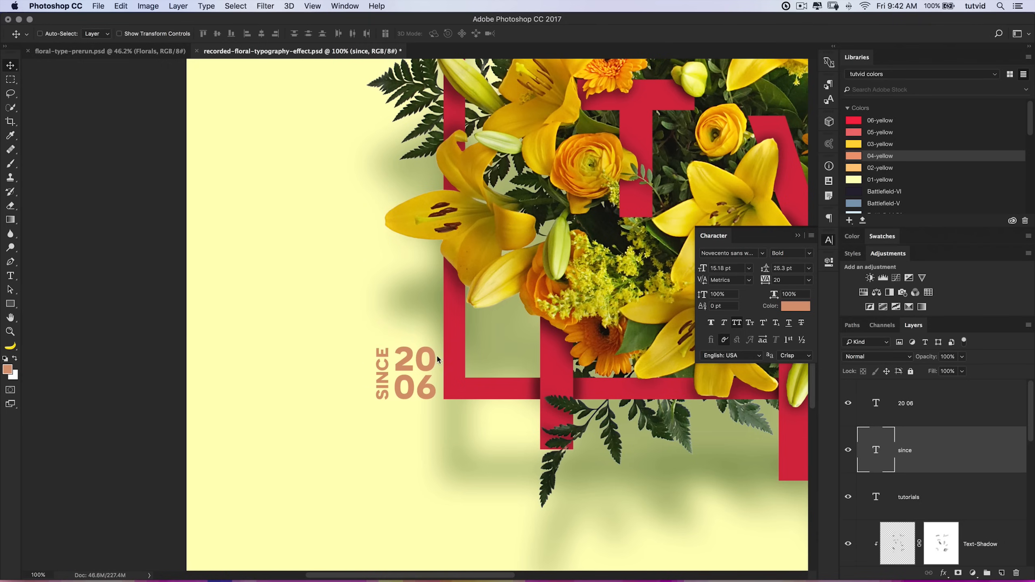
Nudge the SINCE text horizontally to leave a small gap between it and the 20 06 text.
{"action": "key", "text": "Right"}
{"action": "key", "text": "Right"}
{"action": "key", "text": "Right"}
{"action": "key", "text": "Right"}
{"action": "key", "text": "Right"}
{"action": "key", "text": "Right"}
{"action": "key", "text": "Right"}
{"action": "key", "text": "Right"}
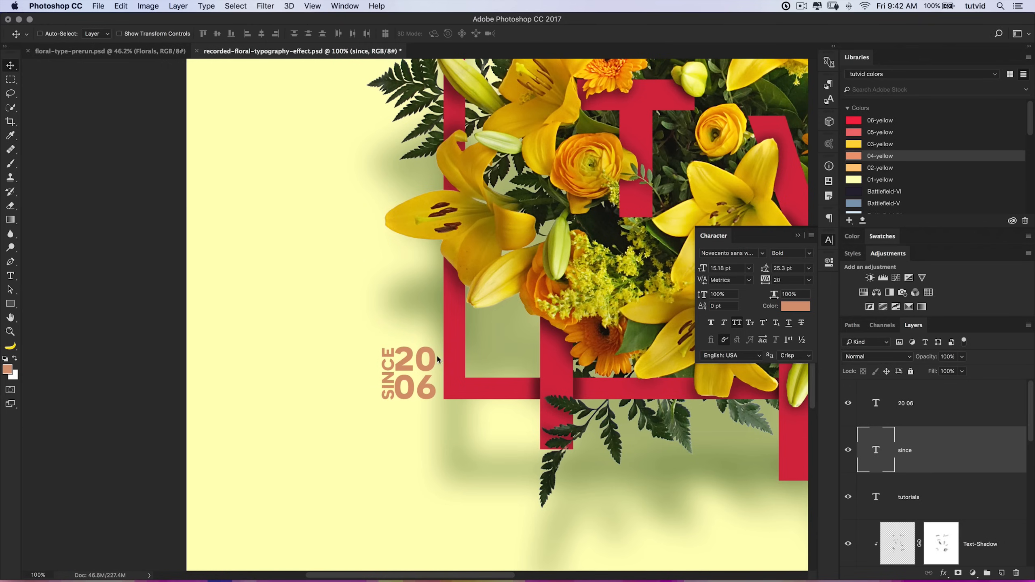
{"action": "key", "text": "Left"}
{"action": "key", "text": "Left"}
{"action": "key", "text": "Left"}
{"action": "key", "text": "Left"}
{"action": "key", "text": "Left"}
{"action": "key", "text": "Left"}
{"action": "key", "text": "Left"}
{"action": "key", "text": "Left"}
{"action": "key", "text": "Left"}
{"action": "key", "text": "Left"}
{"action": "key", "text": "Left"}
{"action": "key", "text": "Left"}
{"action": "key", "text": "Left"}
{"action": "key", "text": "Left"}
{"action": "key", "text": "Left"}
{"action": "key", "text": "Left"}
{"action": "key", "text": "Left"}
{"action": "key", "text": "Left"}
{"action": "key", "text": "Left"}
{"action": "key", "text": "Left"}
Copy the layer style from the Flowers layer.
{"action": "key", "text": "super+minus"}
{"action": "key", "text": "super+minus"}
{"action": "key", "text": "super+minus"}
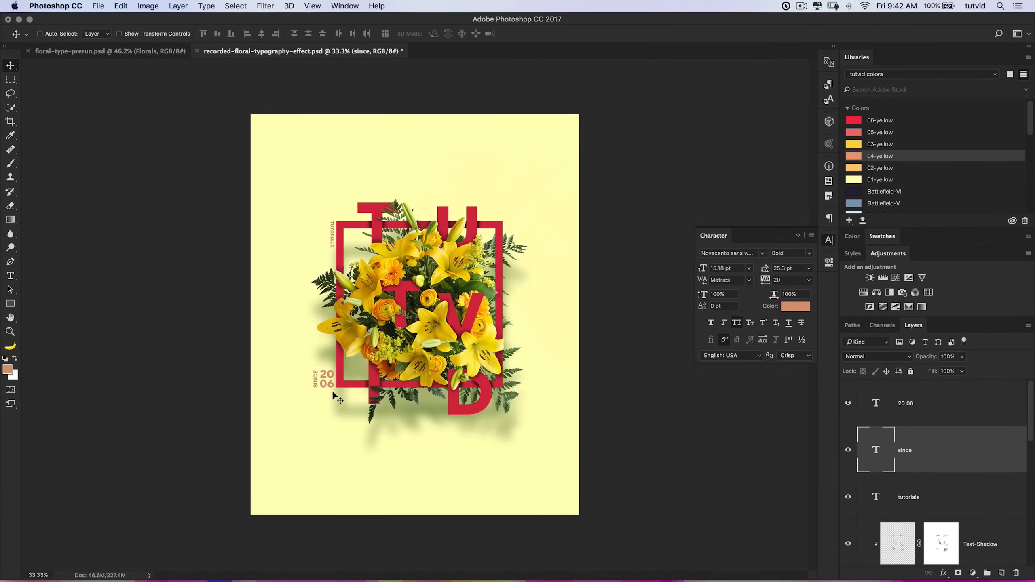
{"action": "scroll", "coordinate": [959, 469], "scroll_direction": "down", "scroll_amount": 3}
{"action": "scroll", "coordinate": [962, 470], "scroll_direction": "down", "scroll_amount": 10}
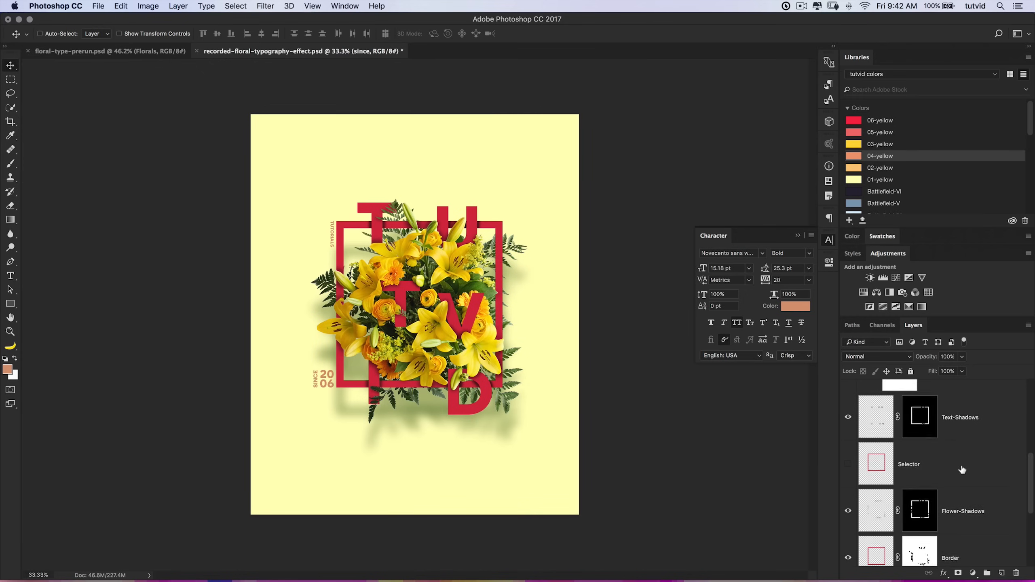
{"action": "right_click", "coordinate": [959, 488]}
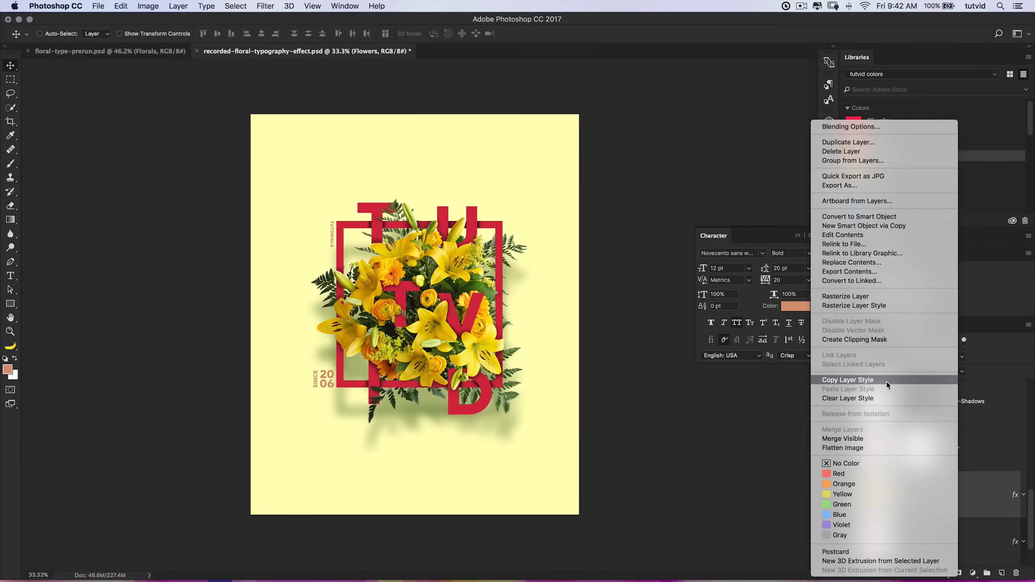
{"action": "left_click", "coordinate": [897, 380]}
Paste the copied layer style onto the 20 06, since and tutorials text layers, and close the Character panel.
{"action": "scroll", "coordinate": [935, 474], "scroll_direction": "up", "scroll_amount": 5}
{"action": "scroll", "coordinate": [938, 476], "scroll_direction": "up", "scroll_amount": 1}
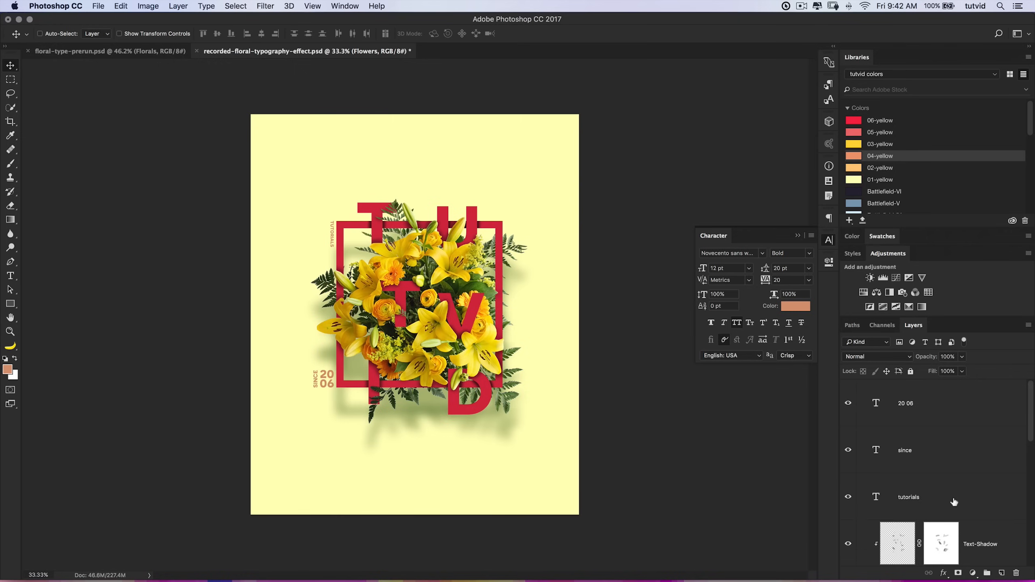
{"action": "left_click", "coordinate": [937, 493]}
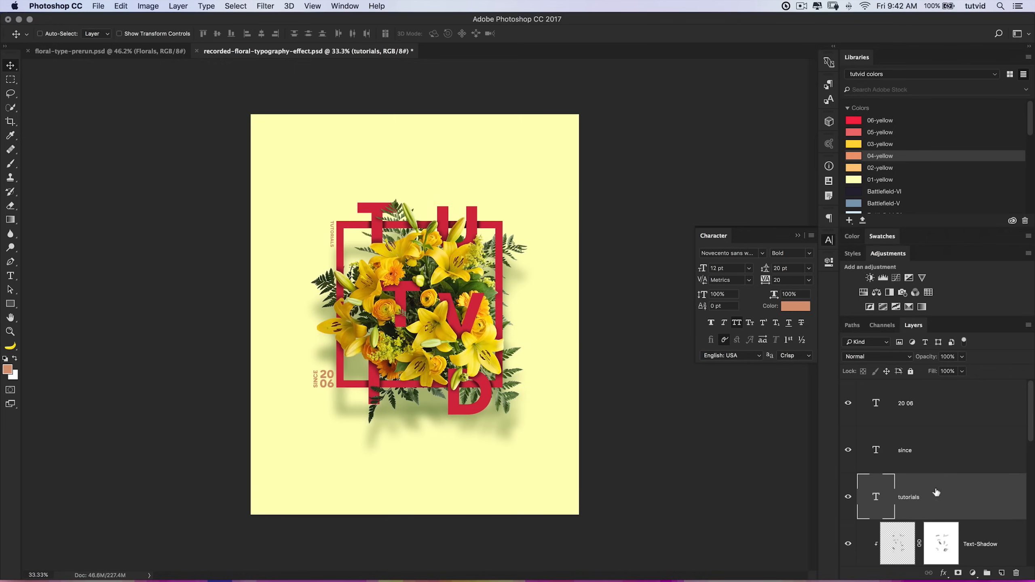
{"action": "left_click", "coordinate": [957, 408], "text": "shift"}
{"action": "right_click", "coordinate": [952, 407]}
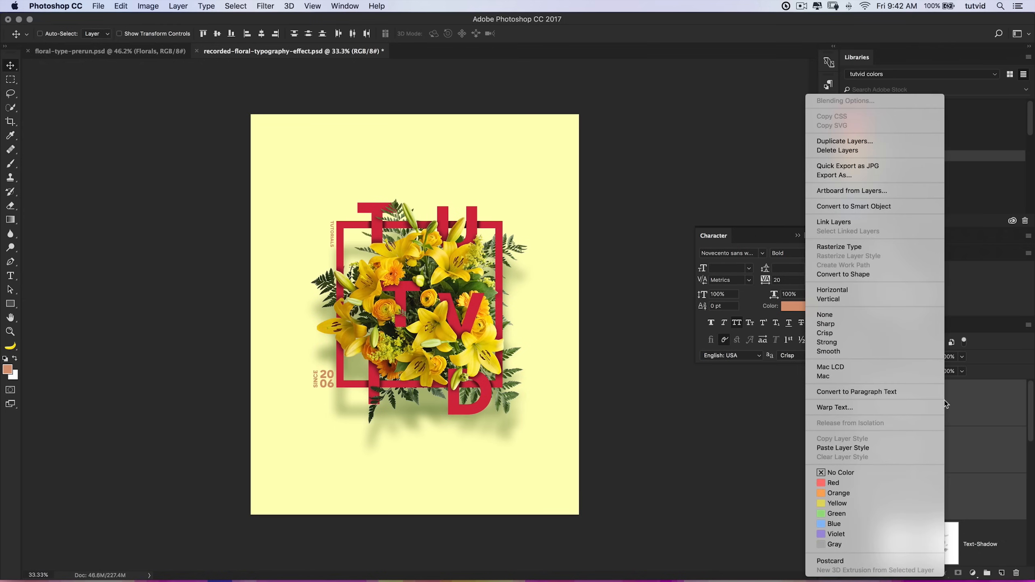
{"action": "left_click", "coordinate": [848, 450]}
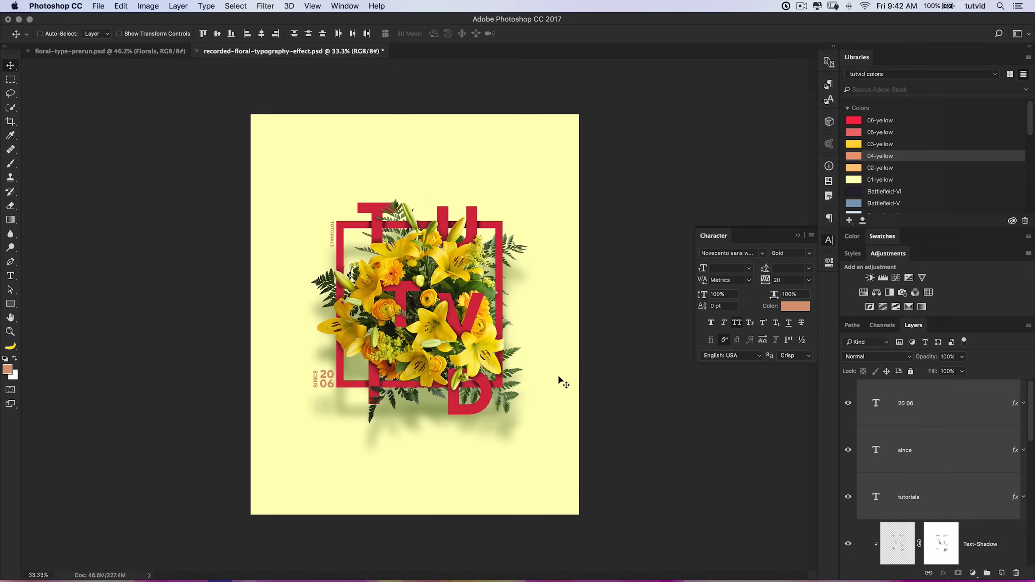
{"action": "left_click", "coordinate": [829, 242]}
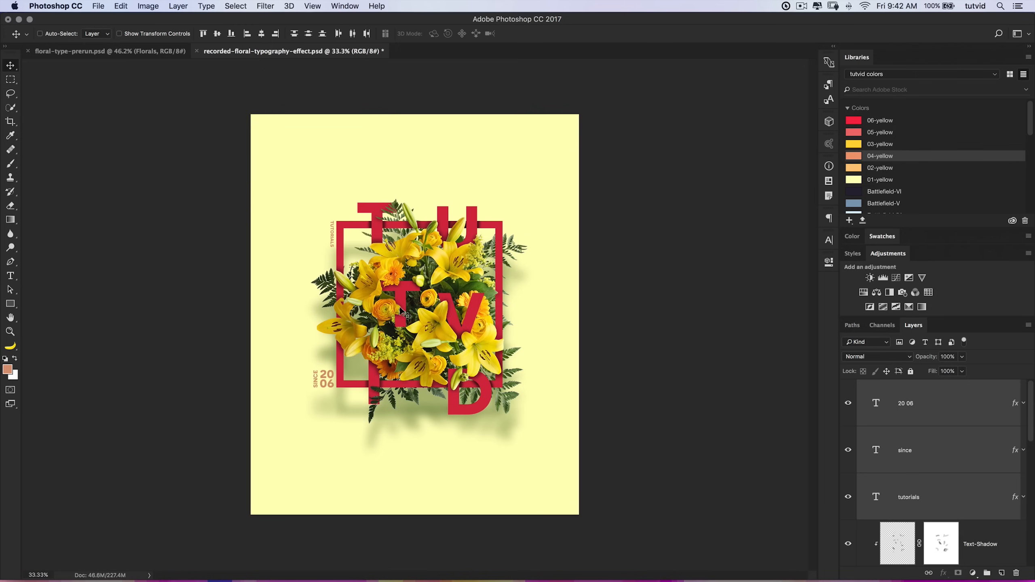
Turn off the layer effects on the 20 06, since and tutorials text layers, leaving their effect lists collapsed.
{"action": "key", "text": "z"}
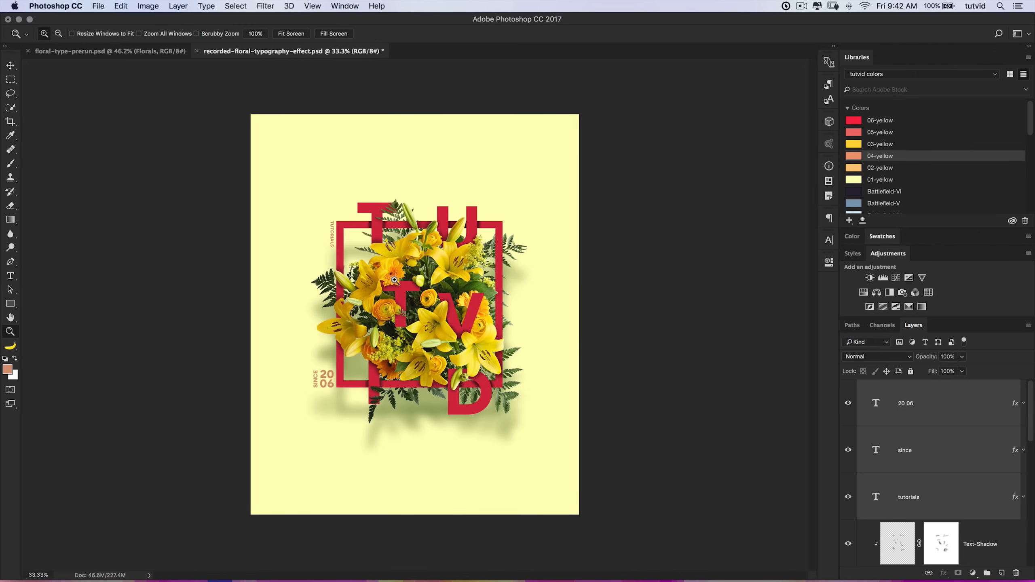
{"action": "left_click", "coordinate": [396, 269]}
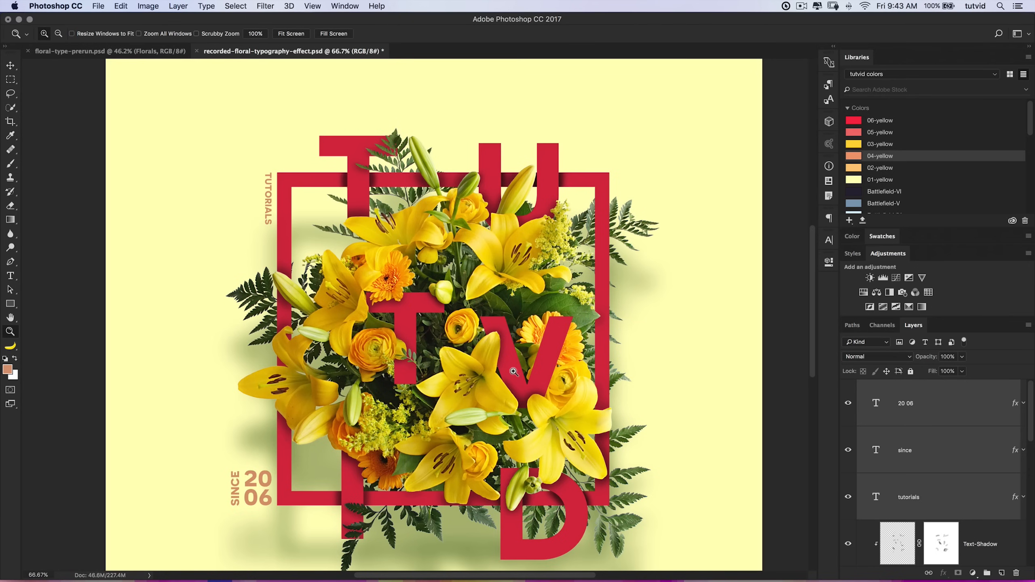
{"action": "left_click_drag", "start_coordinate": [441, 319], "coordinate": [450, 299]}
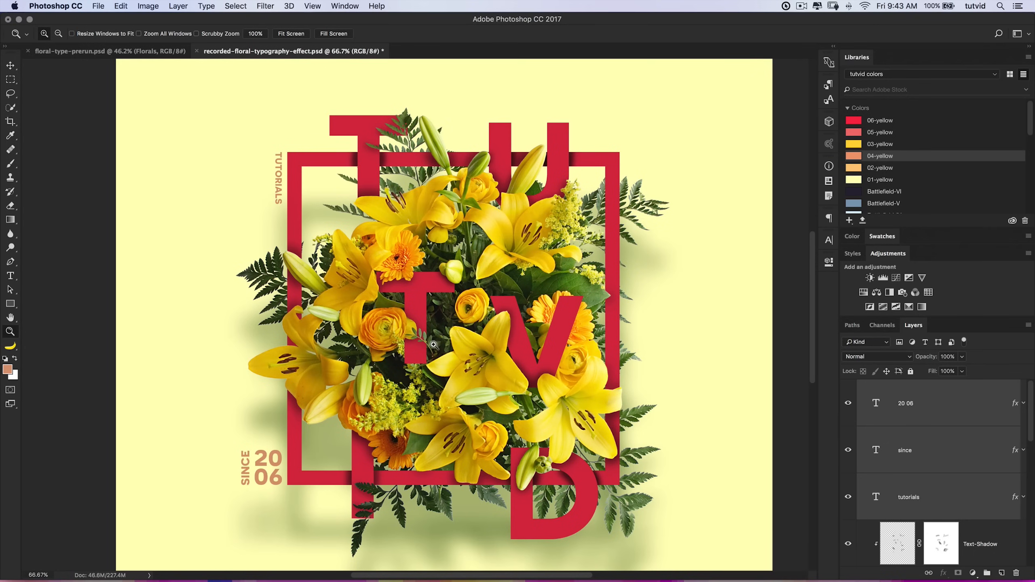
{"action": "left_click_drag", "start_coordinate": [466, 363], "coordinate": [523, 349]}
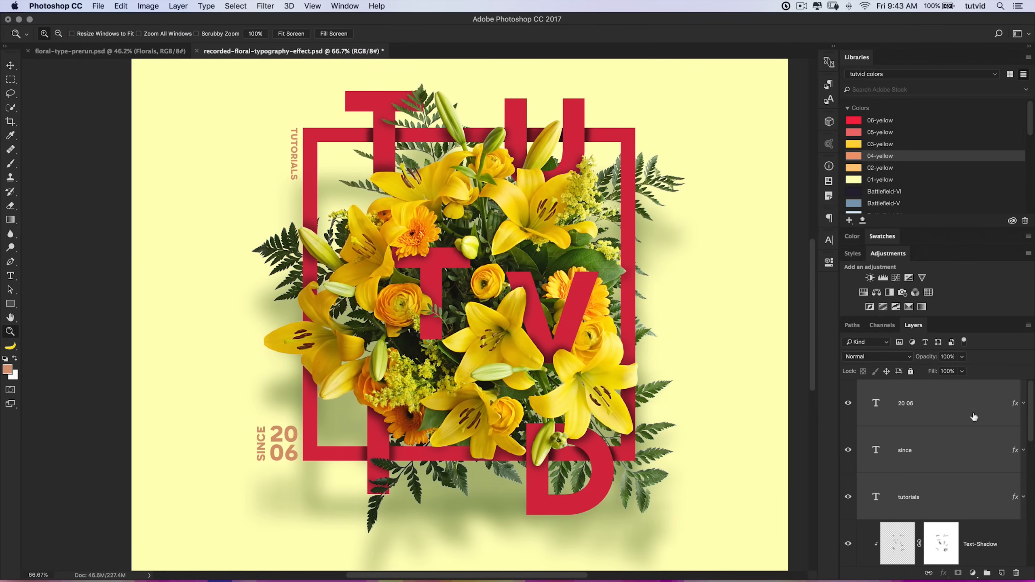
{"action": "left_click", "coordinate": [1022, 404], "text": "alt"}
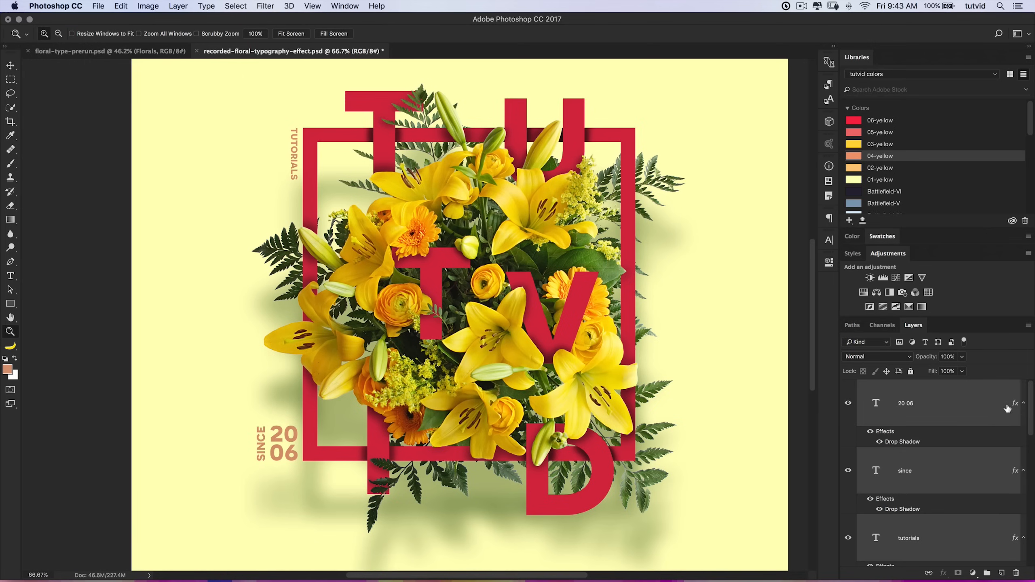
{"action": "left_click", "coordinate": [1023, 403], "text": "alt"}
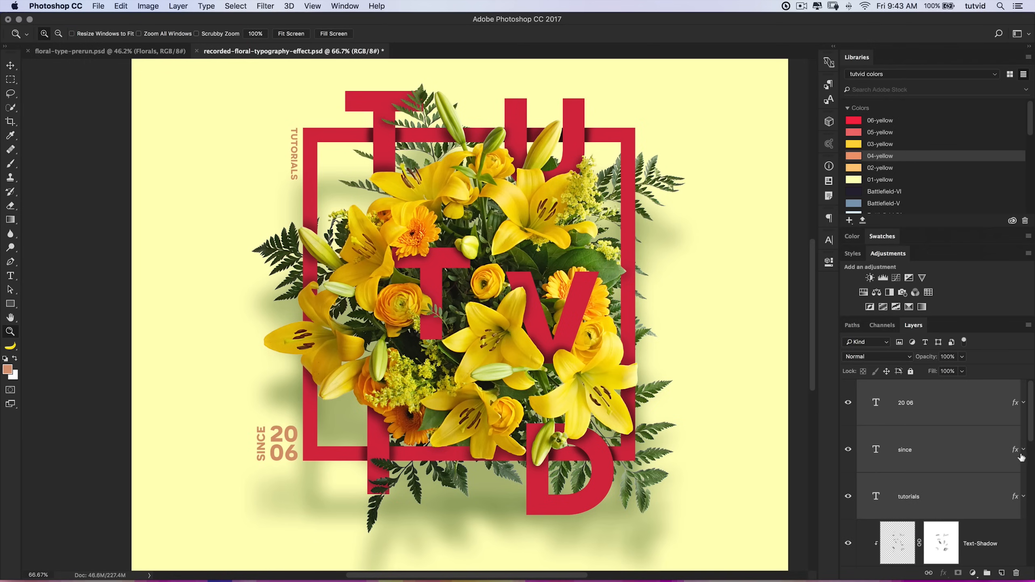
{"action": "left_click", "coordinate": [1023, 405], "text": "alt"}
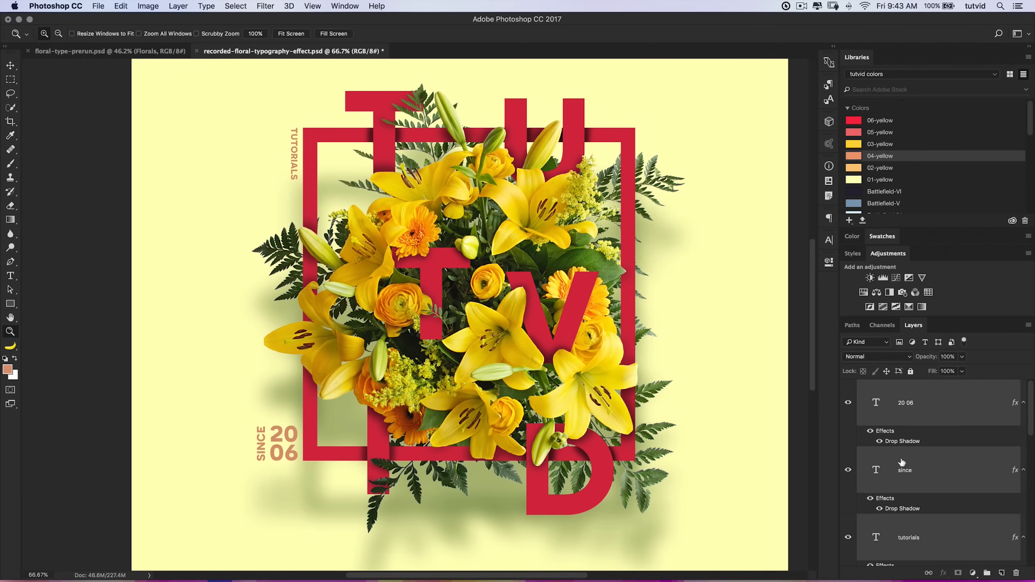
{"action": "double_click", "coordinate": [857, 57]}
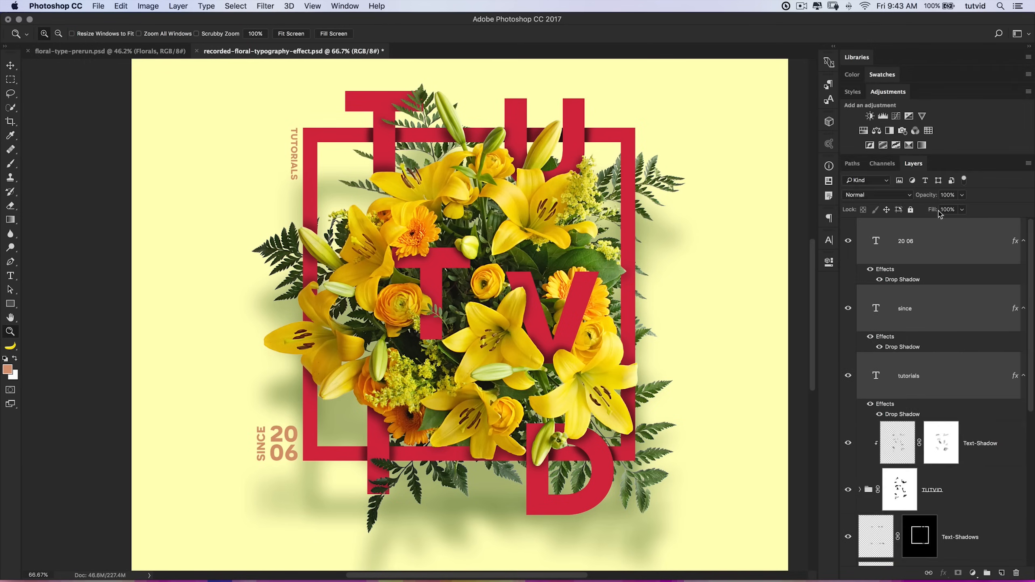
{"action": "left_click", "coordinate": [870, 269]}
{"action": "left_click", "coordinate": [871, 336]}
{"action": "left_click", "coordinate": [870, 403]}
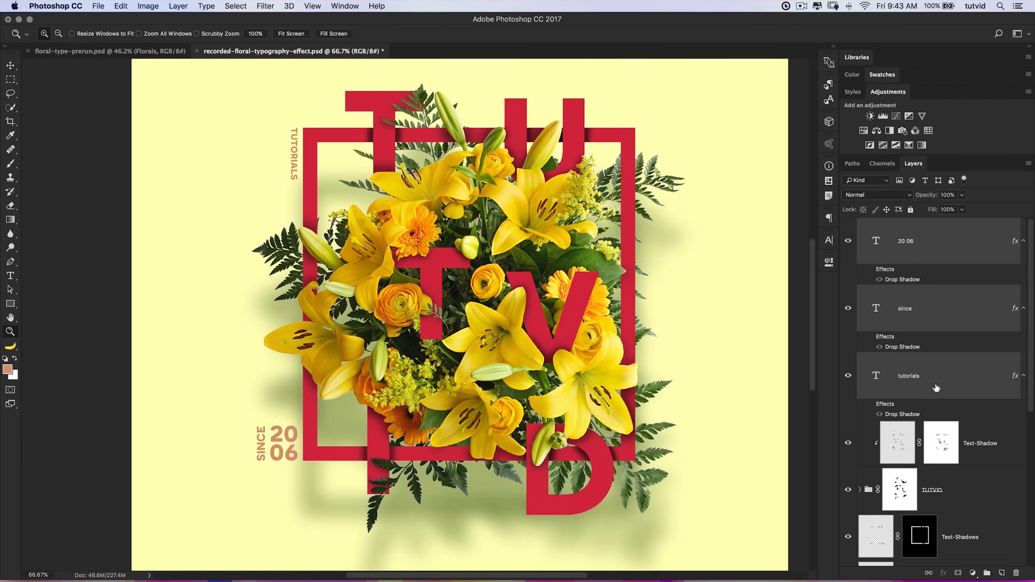
{"action": "left_click", "coordinate": [1022, 376], "text": "alt"}
Turn off the Flowers layer's effects and collapse its effect list.
{"action": "scroll", "coordinate": [930, 449], "scroll_direction": "down", "scroll_amount": 5}
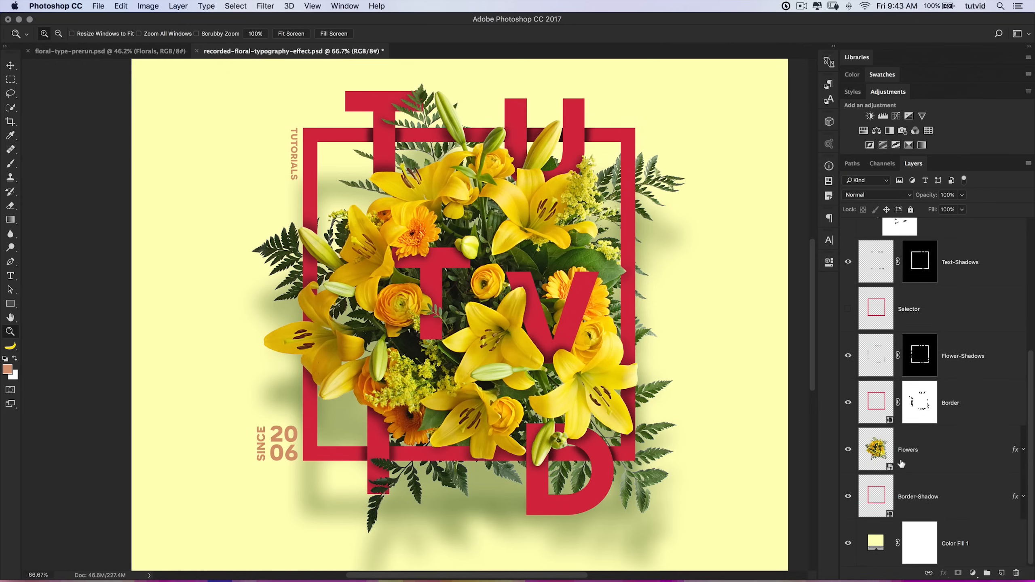
{"action": "left_click", "coordinate": [1023, 450]}
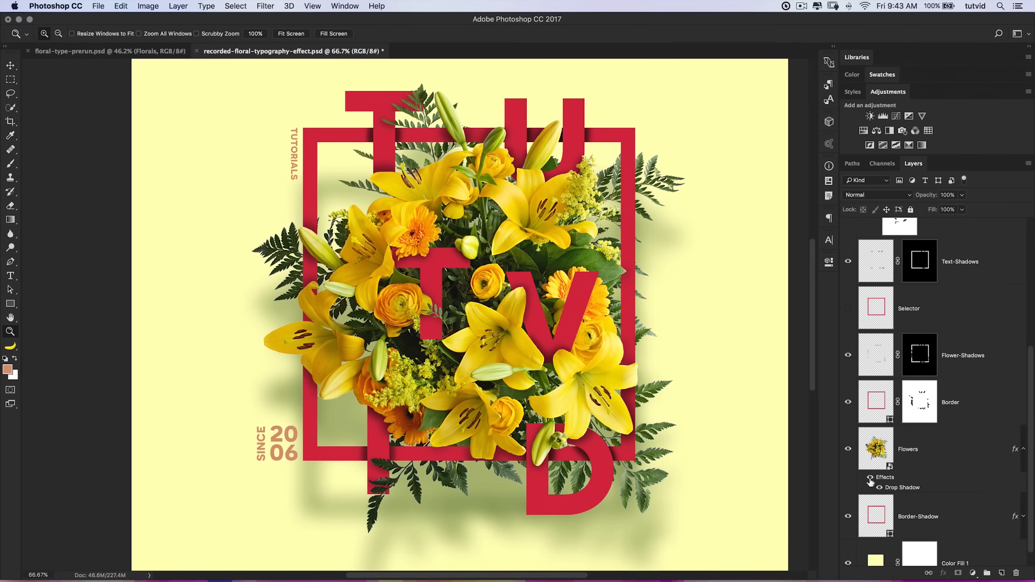
{"action": "left_click", "coordinate": [870, 478]}
{"action": "left_click", "coordinate": [1023, 449]}
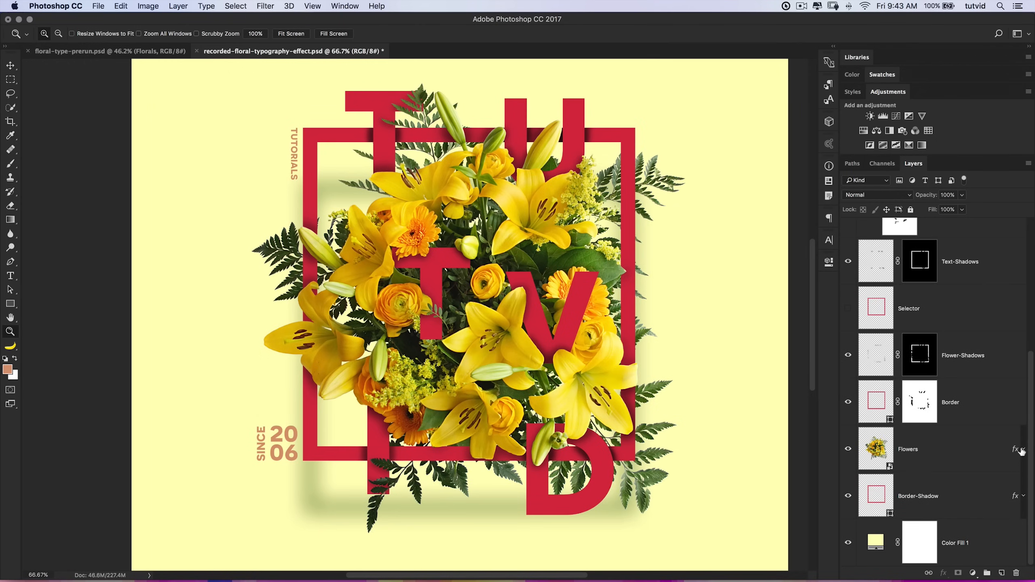
Stamp the layers from Flowers up to 20 06 into one merged copy on top and preview it in isolation.
{"action": "left_click", "coordinate": [933, 450]}
{"action": "scroll", "coordinate": [933, 450], "scroll_direction": "up", "scroll_amount": 5}
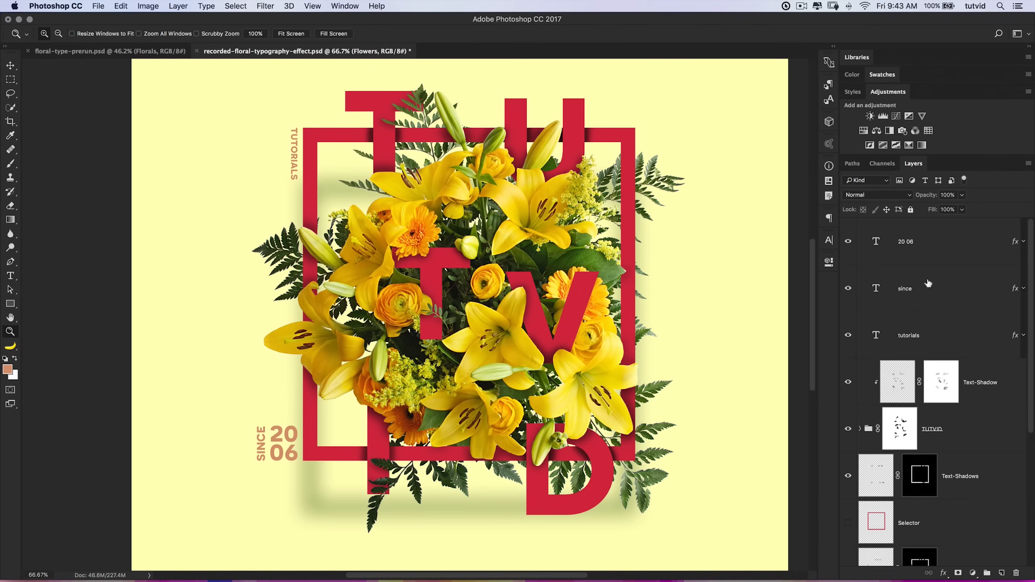
{"action": "left_click", "coordinate": [925, 242], "text": "shift"}
{"action": "scroll", "coordinate": [942, 278], "scroll_direction": "down", "scroll_amount": 5}
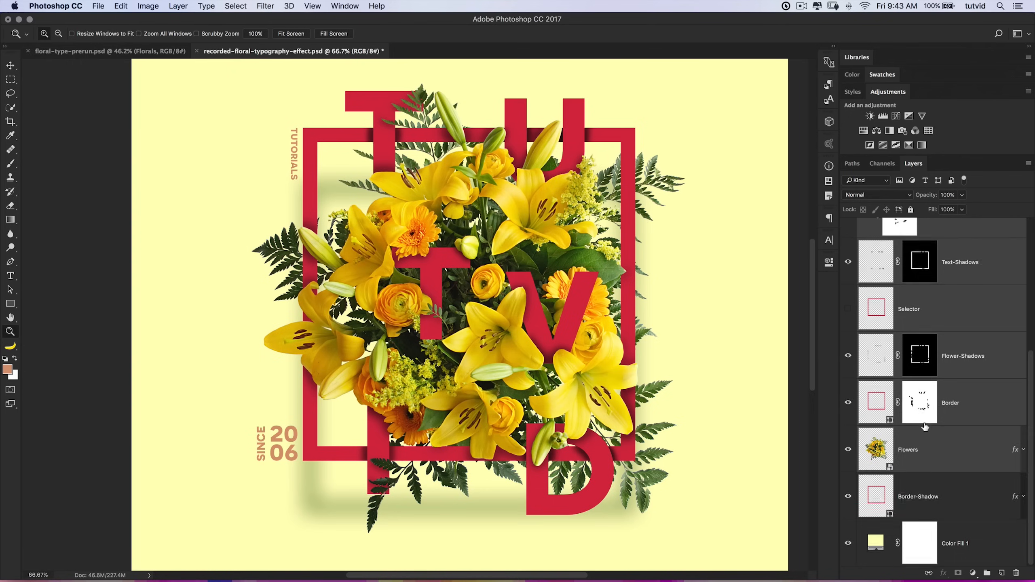
{"action": "scroll", "coordinate": [927, 416], "scroll_direction": "up", "scroll_amount": 5}
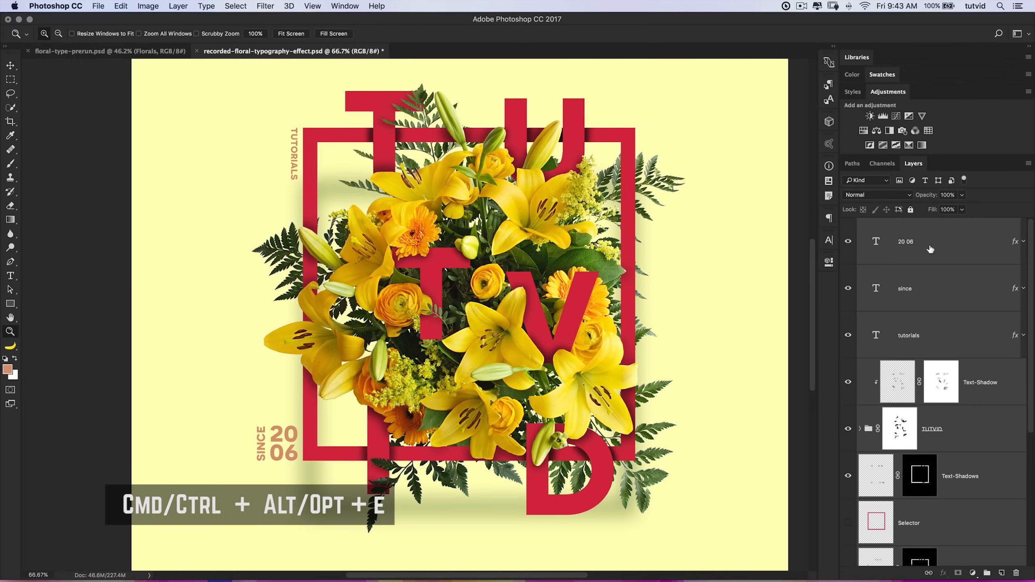
{"action": "key", "text": "super+alt+e"}
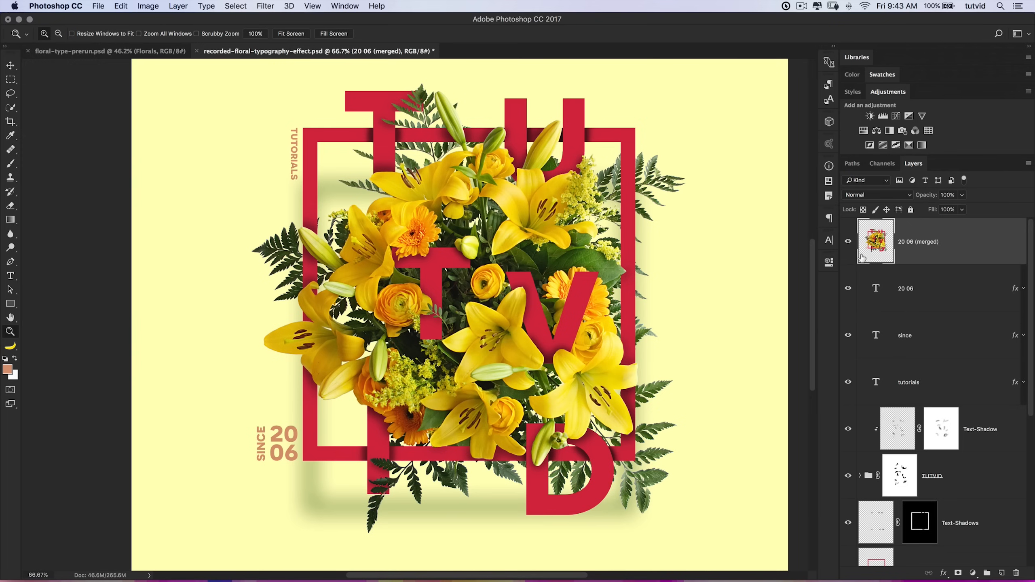
{"action": "left_click", "coordinate": [848, 242], "text": "alt"}
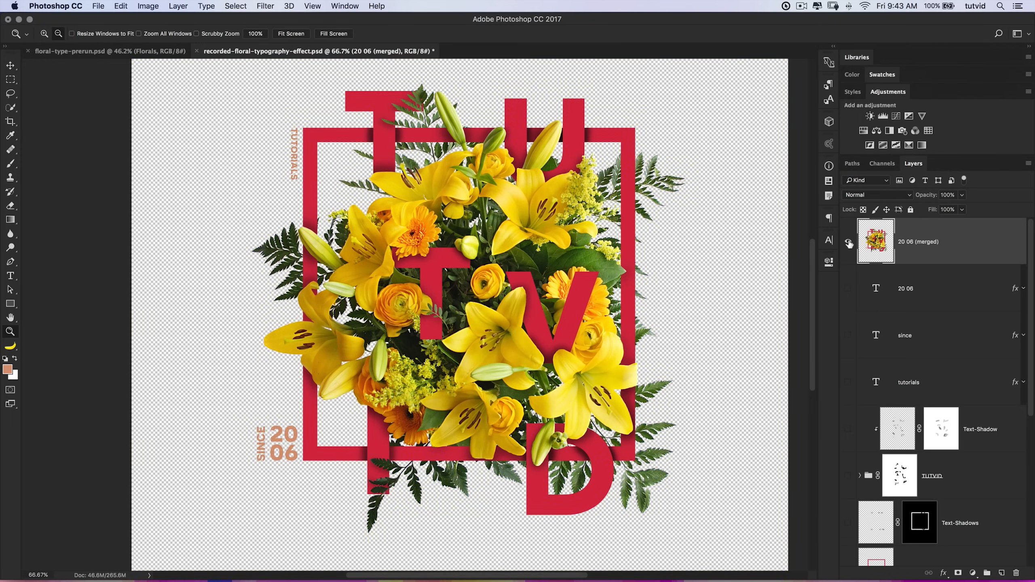
{"action": "left_click", "coordinate": [848, 244], "text": "alt"}
Turn the layer effects back on for the 20 06, since and tutorials text layers, leaving their effect lists collapsed.
{"action": "left_click", "coordinate": [986, 284]}
{"action": "left_click", "coordinate": [958, 388], "text": "shift"}
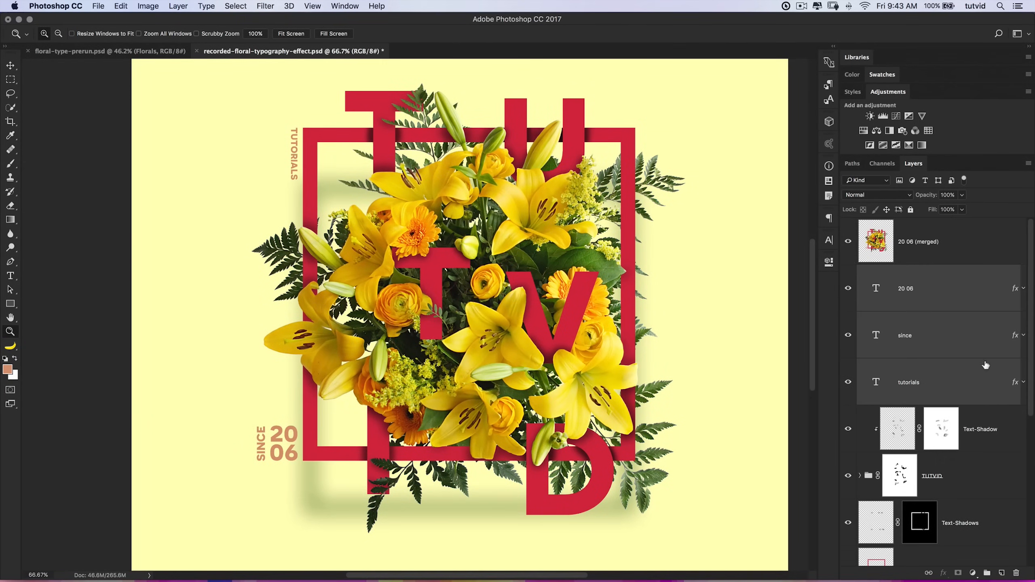
{"action": "left_click", "coordinate": [1024, 292], "text": "alt"}
{"action": "left_click", "coordinate": [870, 317]}
{"action": "left_click", "coordinate": [870, 384]}
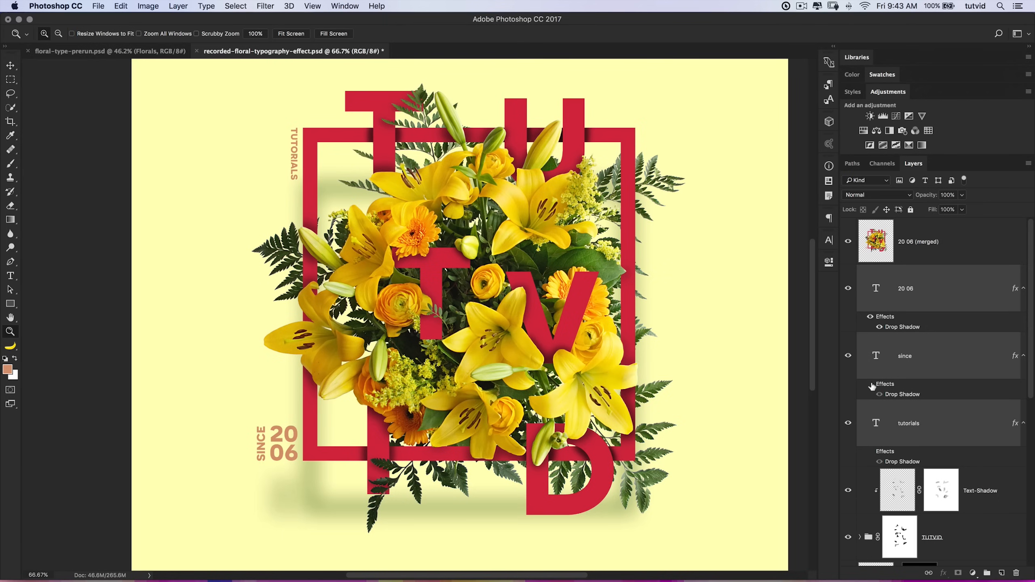
{"action": "left_click", "coordinate": [870, 451]}
{"action": "left_click", "coordinate": [1023, 423], "text": "alt"}
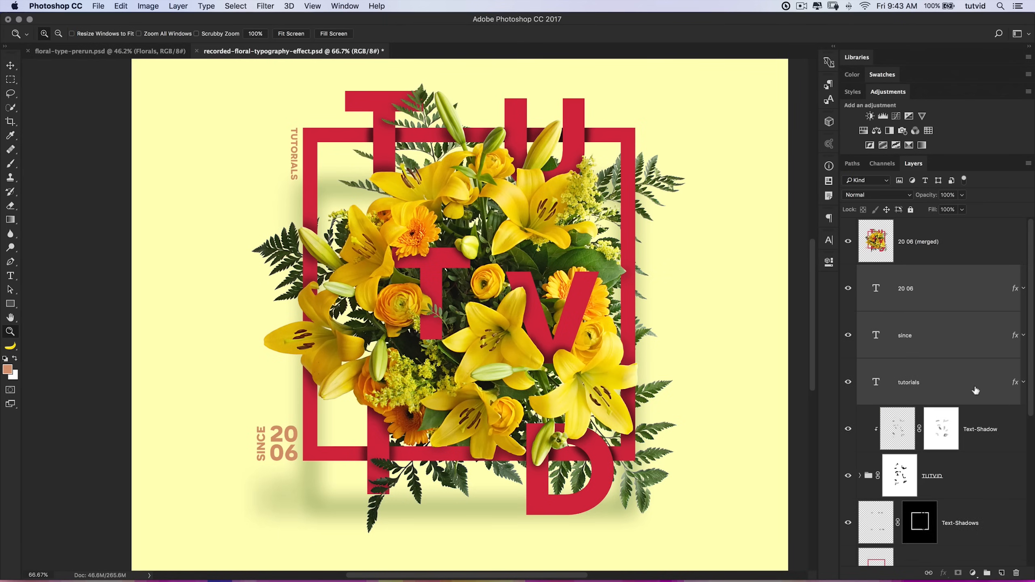
Turn the Flowers layer's effects back on and collapse its effect list.
{"action": "scroll", "coordinate": [956, 416], "scroll_direction": "down", "scroll_amount": 5}
{"action": "left_click", "coordinate": [1023, 450]}
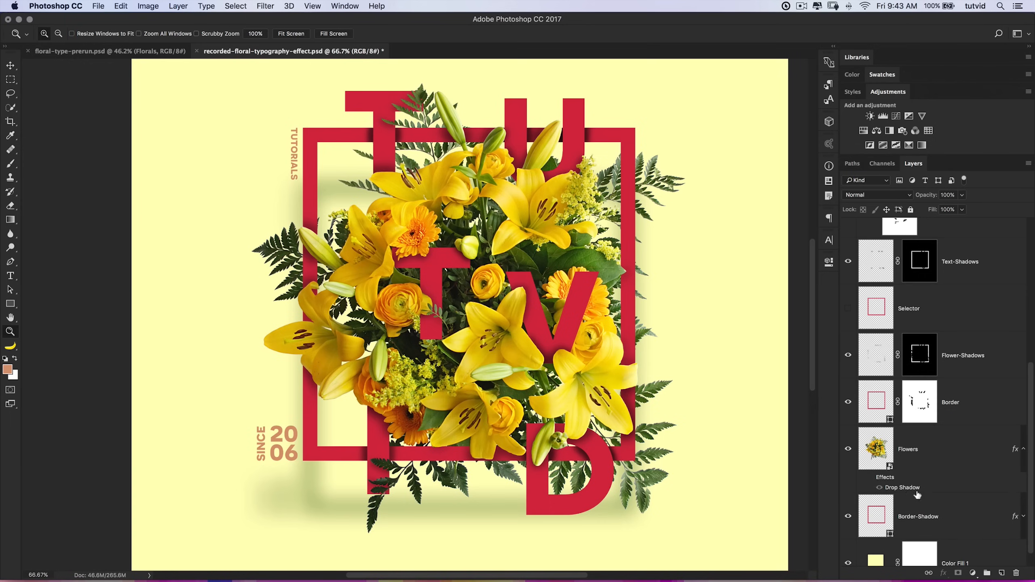
{"action": "left_click", "coordinate": [870, 477]}
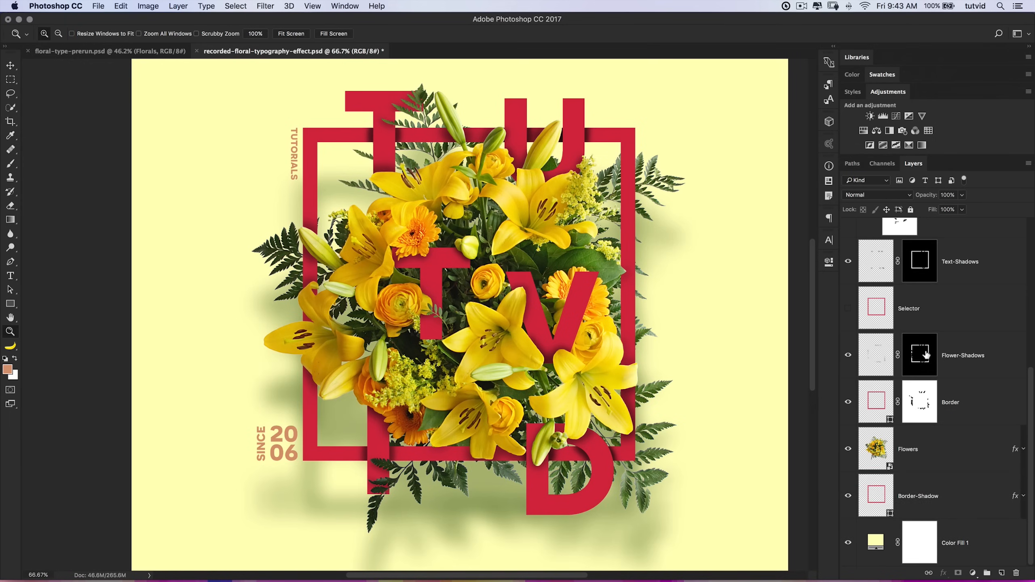
Desaturate the merged layer at the top of the stack.
{"action": "key", "text": "super+alt+e"}
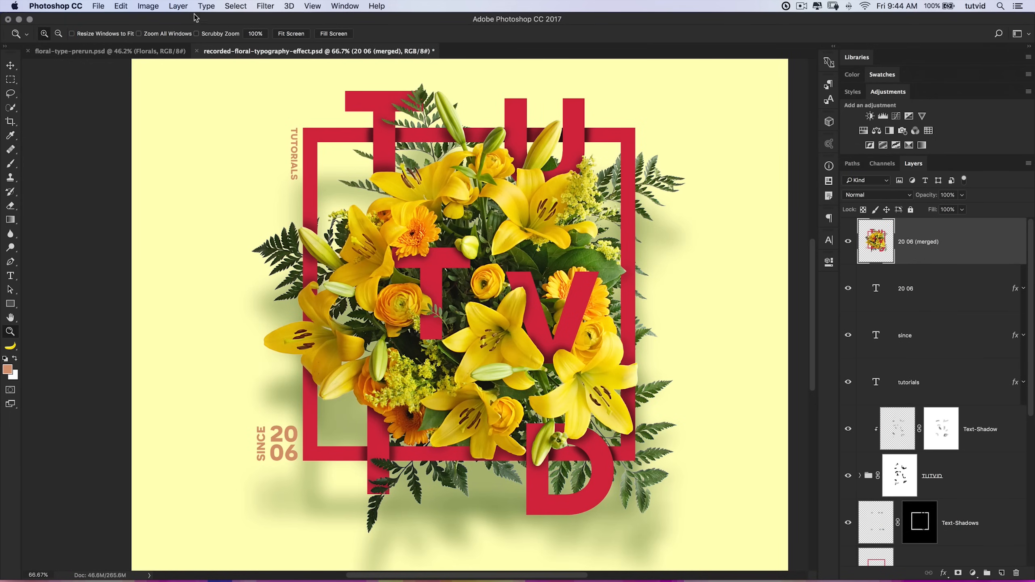
{"action": "left_click", "coordinate": [147, 6]}
{"action": "mouse_move", "coordinate": [163, 35]}
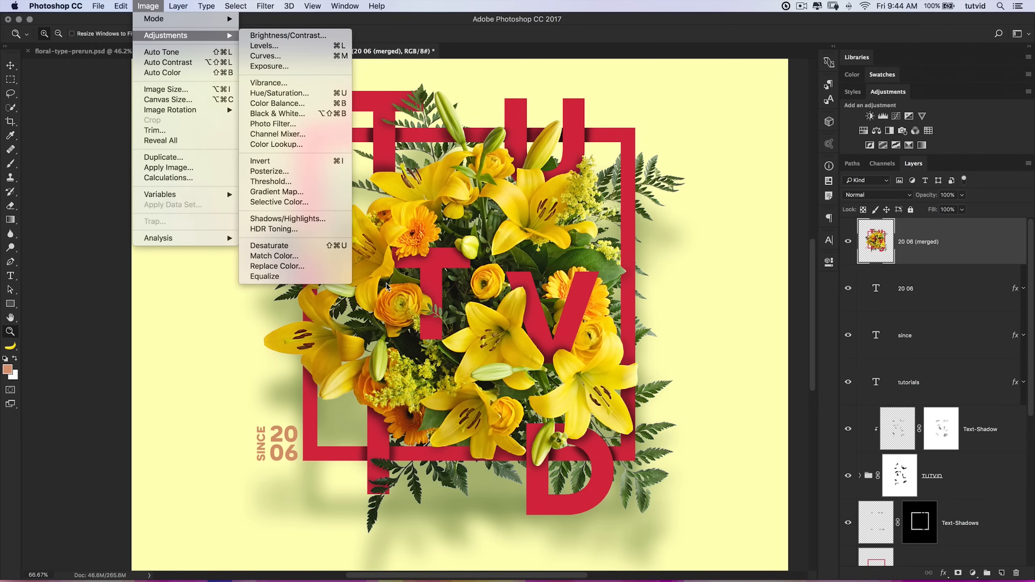
{"action": "left_click", "coordinate": [297, 247]}
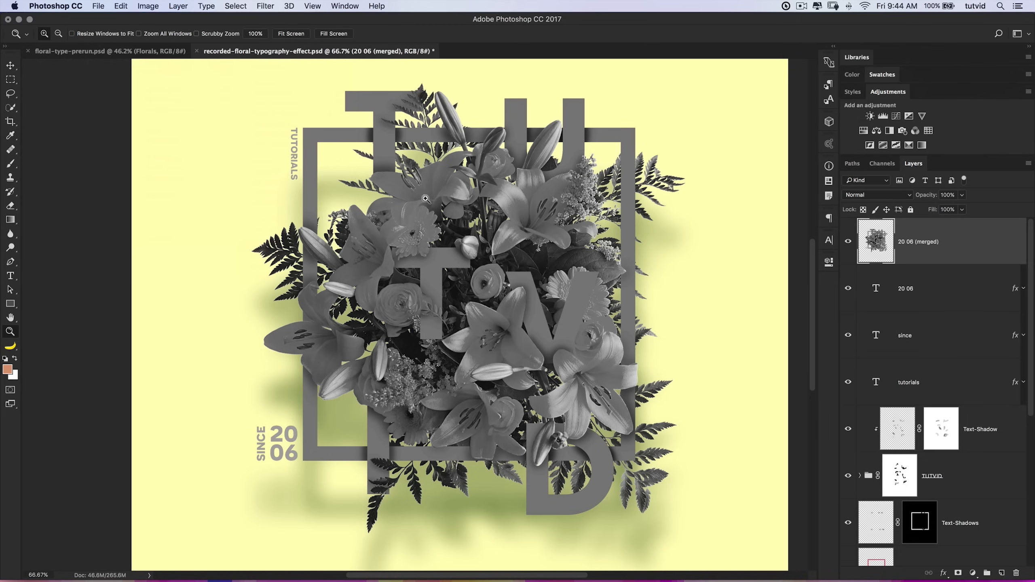
Apply a High Pass filter with a radius of 3 pixels to the desaturated merged layer.
{"action": "left_click", "coordinate": [265, 5]}
{"action": "mouse_move", "coordinate": [326, 228]}
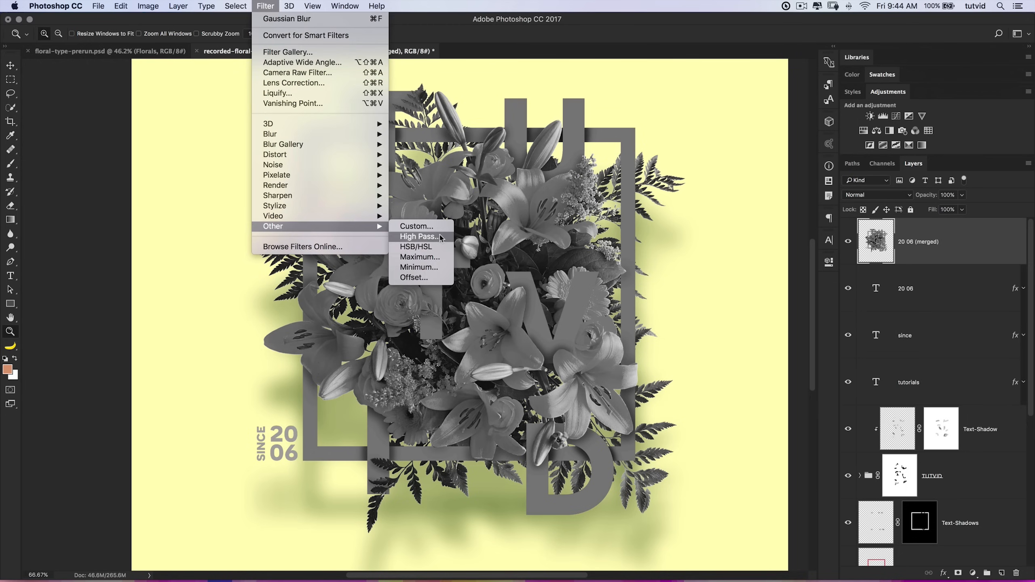
{"action": "left_click", "coordinate": [412, 240]}
{"action": "left_click_drag", "start_coordinate": [525, 196], "coordinate": [754, 210]}
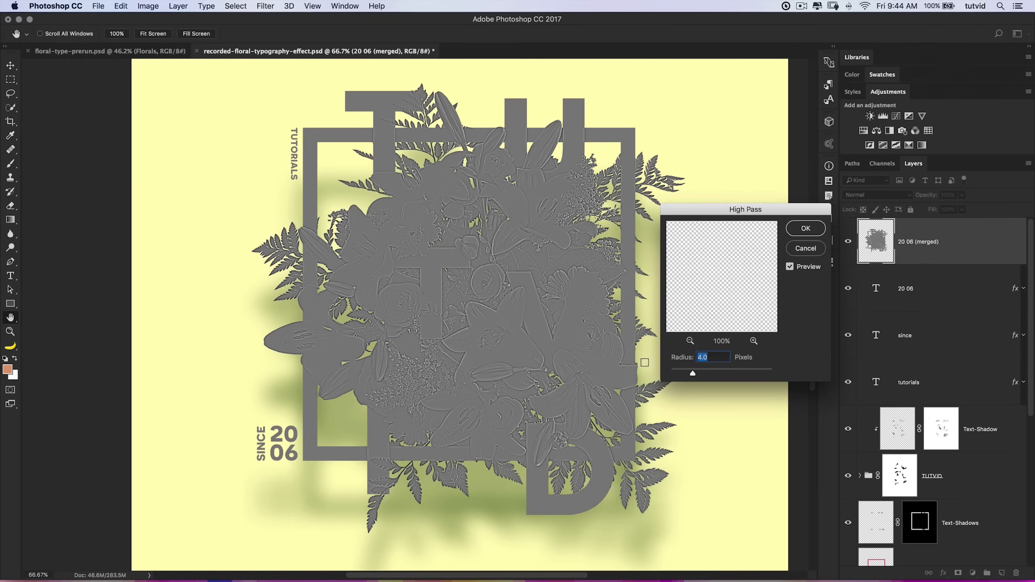
{"action": "type", "text": "3."}
{"action": "left_click", "coordinate": [805, 229]}
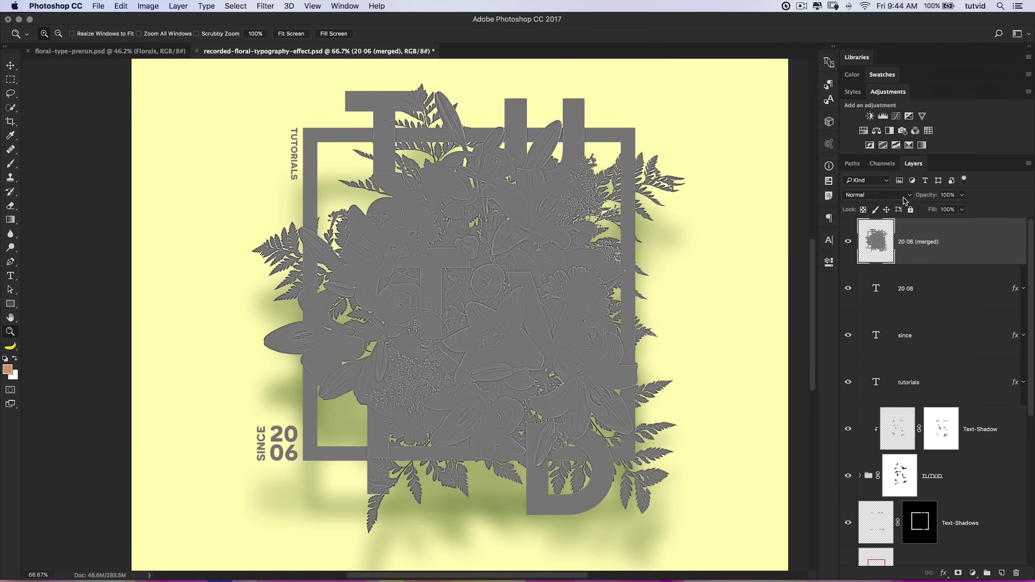
Blend the merged High Pass layer in Soft Light mode at 72% opacity.
{"action": "left_click", "coordinate": [876, 195]}
{"action": "left_click", "coordinate": [873, 319]}
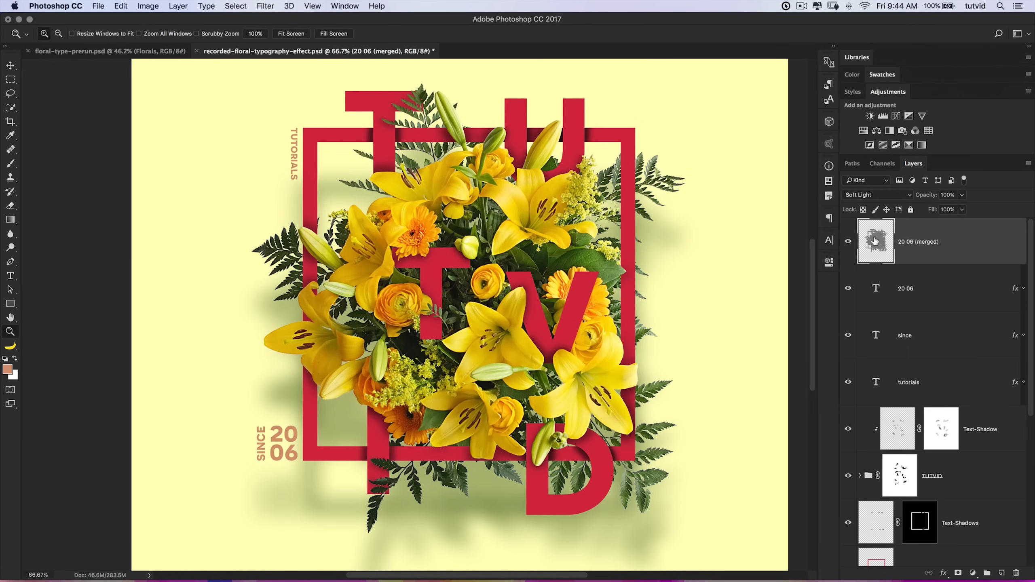
{"action": "left_click_drag", "start_coordinate": [932, 197], "coordinate": [916, 197]}
{"action": "left_click_drag", "start_coordinate": [591, 330], "coordinate": [560, 333]}
{"action": "scroll", "coordinate": [560, 334], "scroll_direction": "up", "scroll_amount": 3}
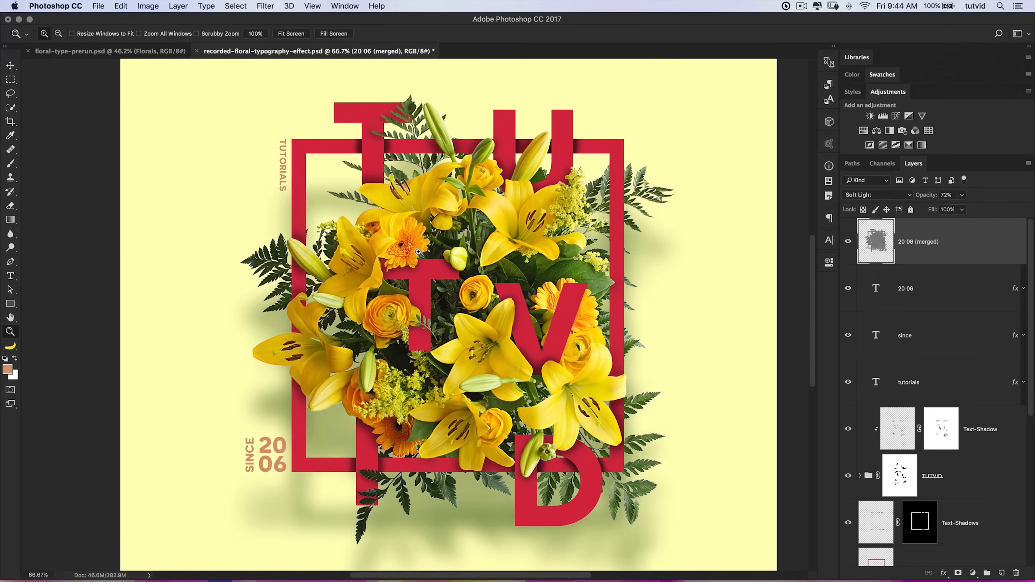
Create a new layer directly above Color Fill 1 and name it Grain.
{"action": "key", "text": "super+minus"}
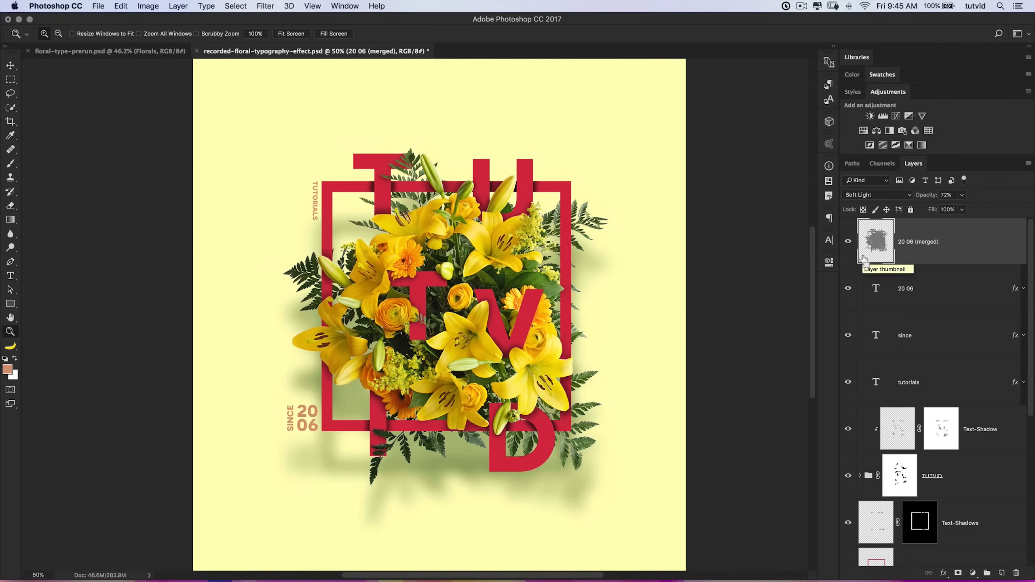
{"action": "key", "text": "super+minus"}
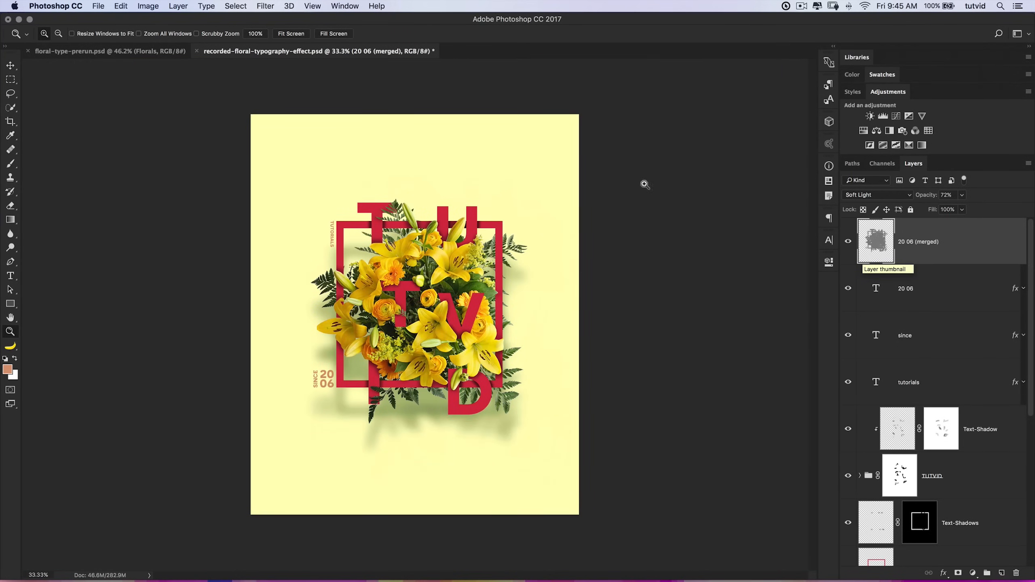
{"action": "scroll", "coordinate": [925, 300], "scroll_direction": "down", "scroll_amount": 5}
{"action": "left_click", "coordinate": [940, 539]}
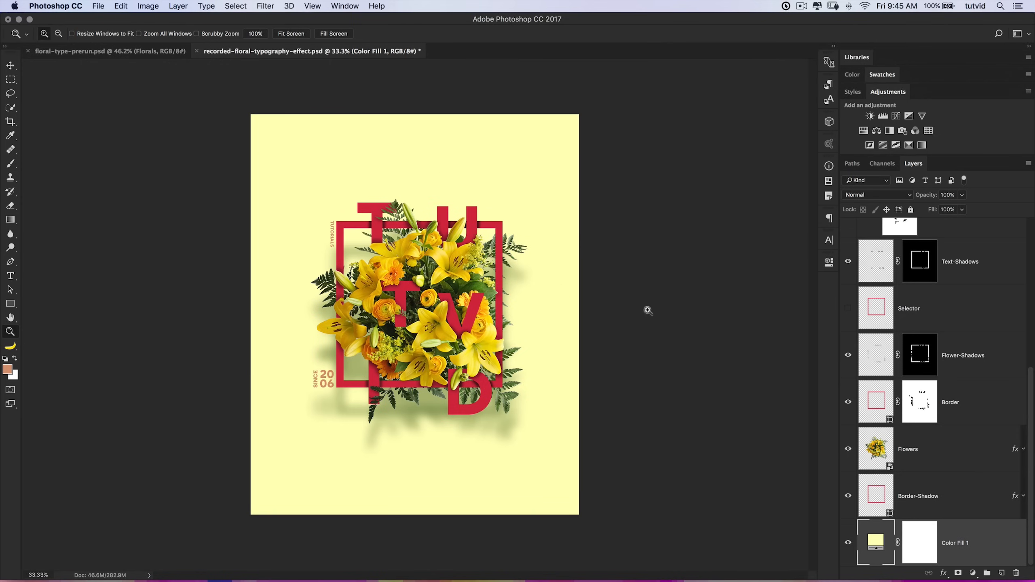
{"action": "left_click", "coordinate": [1002, 573]}
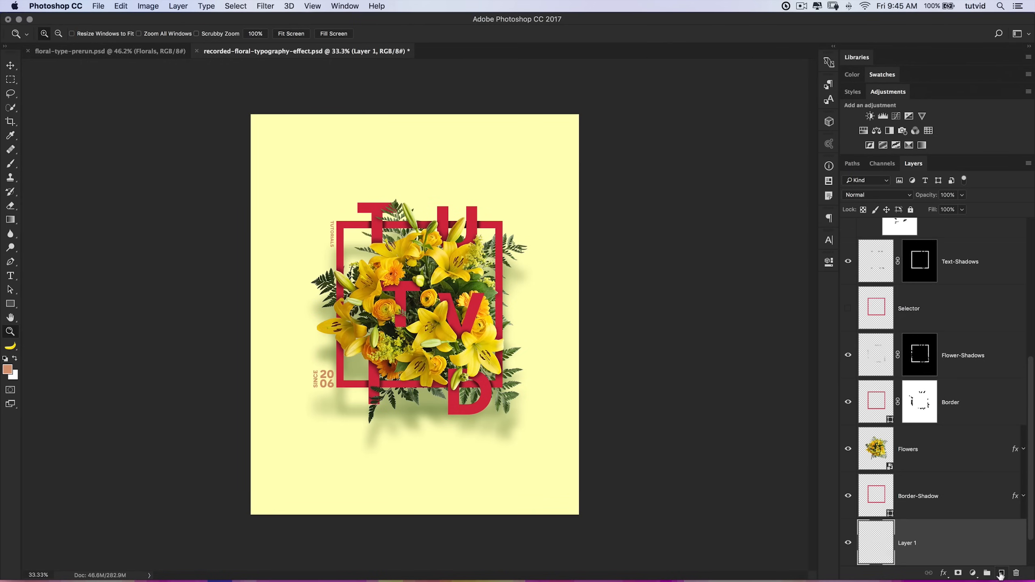
{"action": "double_click", "coordinate": [907, 508]}
{"action": "type", "text": "Grain"}
{"action": "key", "text": "Return"}
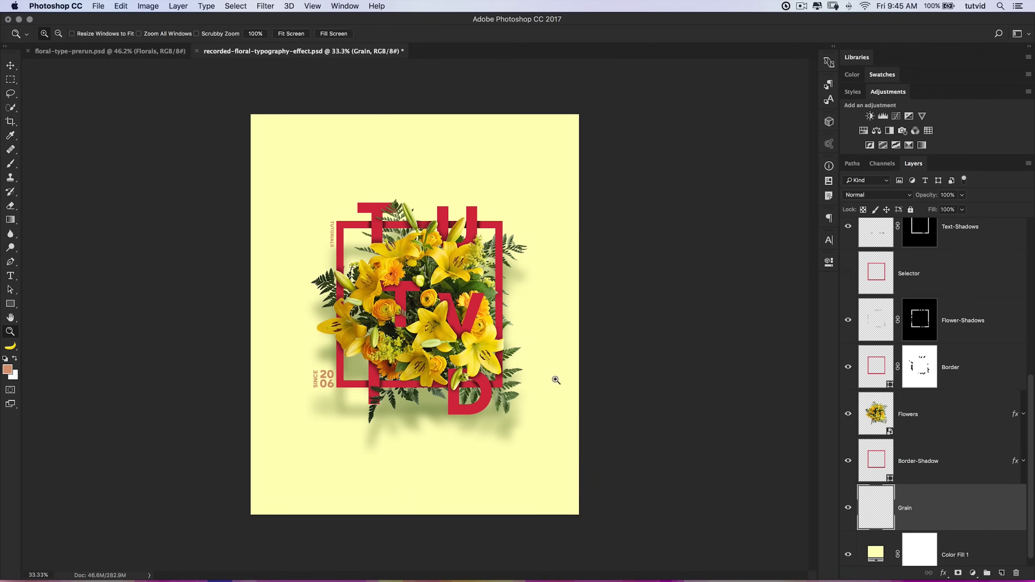
Fill the Grain layer with 50% Gray in Normal mode at 100% opacity.
{"action": "left_click", "coordinate": [124, 6]}
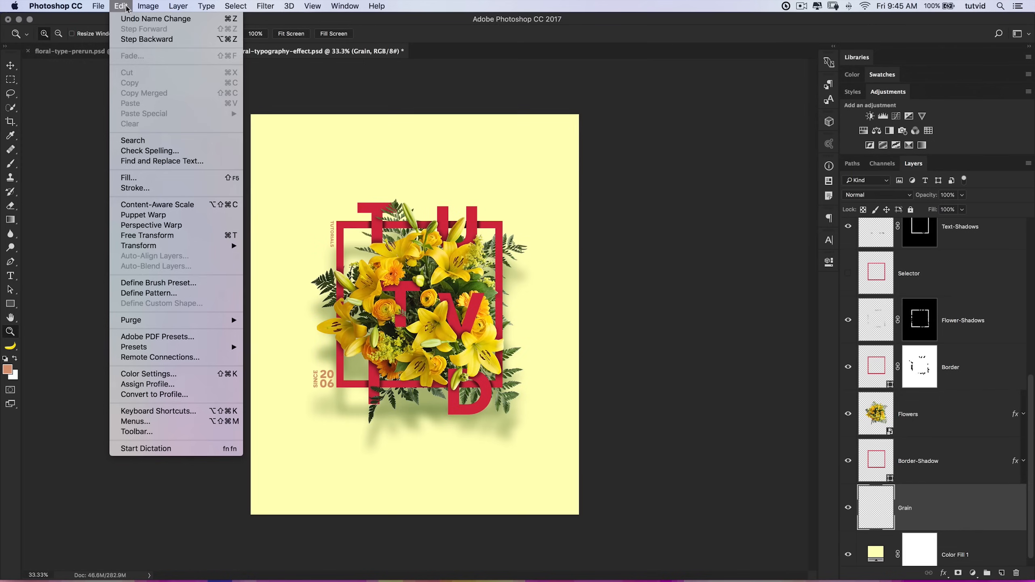
{"action": "left_click", "coordinate": [204, 179]}
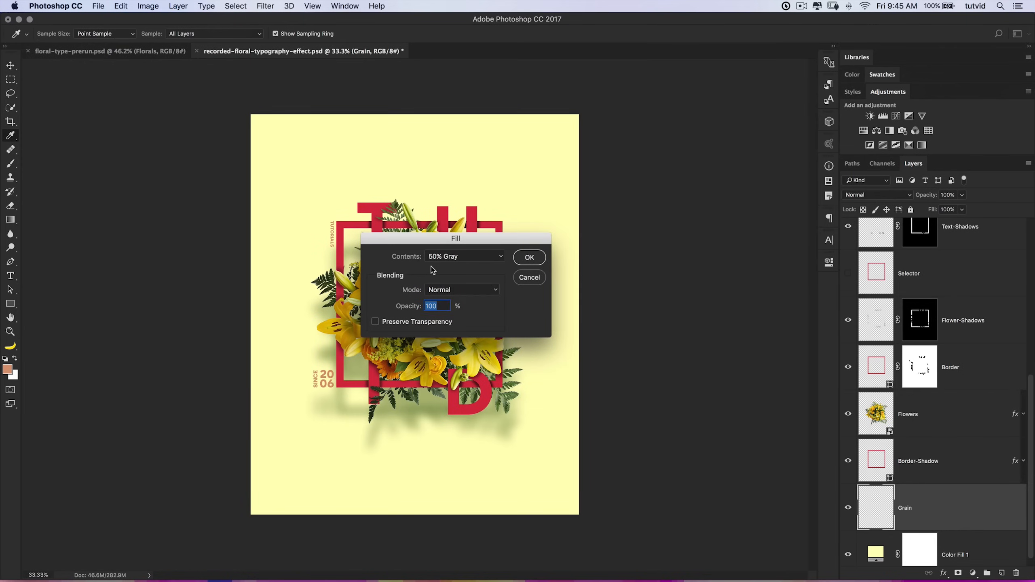
{"action": "left_click", "coordinate": [446, 257]}
{"action": "left_click", "coordinate": [448, 258]}
{"action": "left_click", "coordinate": [458, 257]}
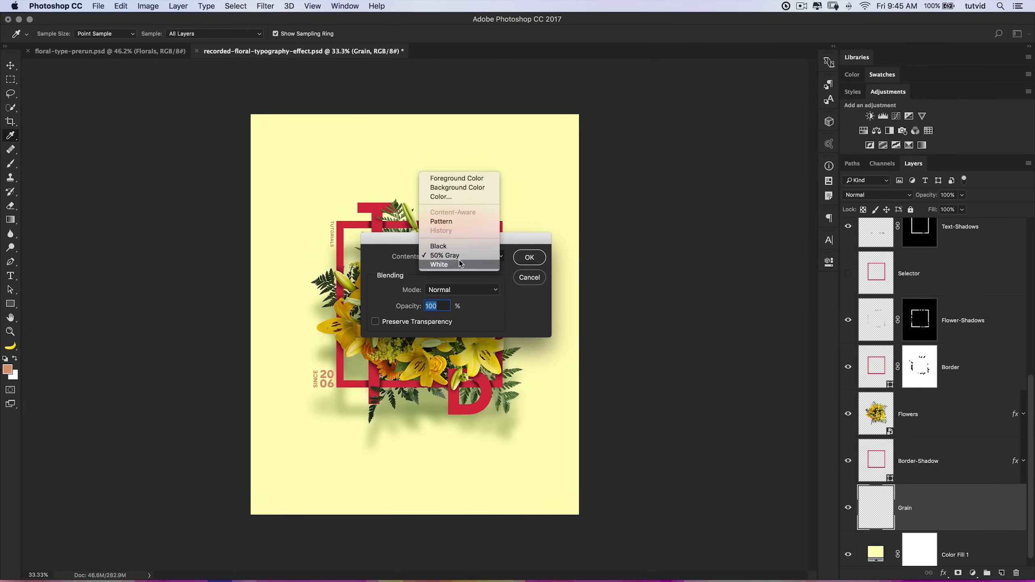
{"action": "left_click", "coordinate": [462, 256]}
{"action": "left_click", "coordinate": [528, 257]}
{"action": "key", "text": "z"}
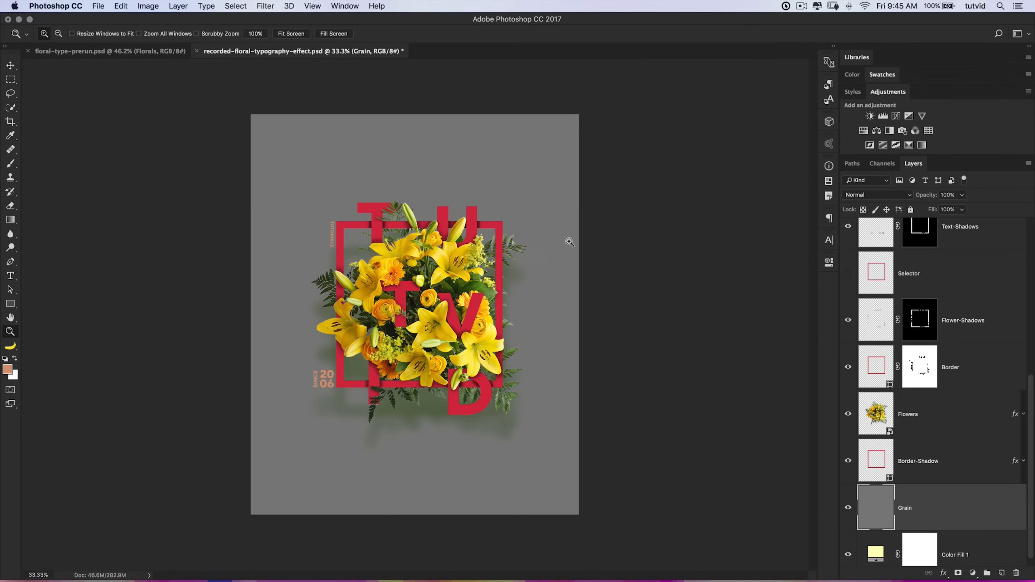
Apply Camera Raw grain to the gray Grain layer with the amount at 100 and increased size and roughness.
{"action": "left_click", "coordinate": [265, 6]}
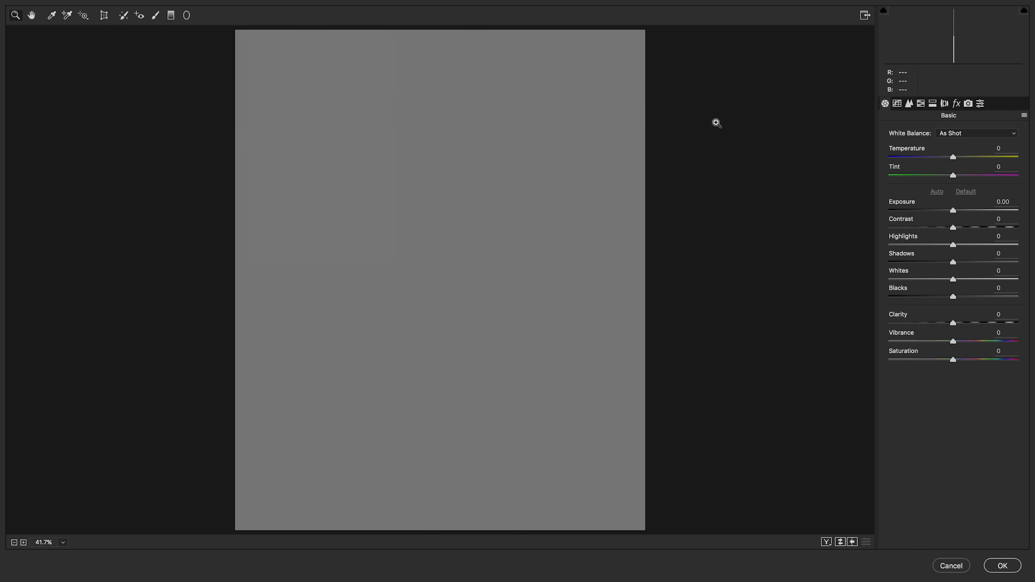
{"action": "left_click", "coordinate": [957, 104]}
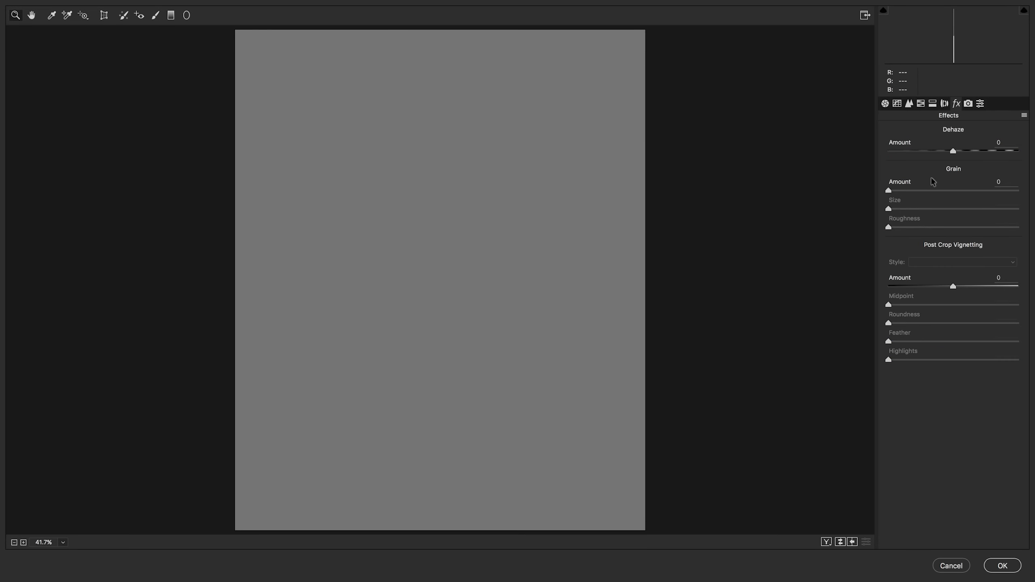
{"action": "left_click_drag", "start_coordinate": [915, 192], "coordinate": [1024, 200]}
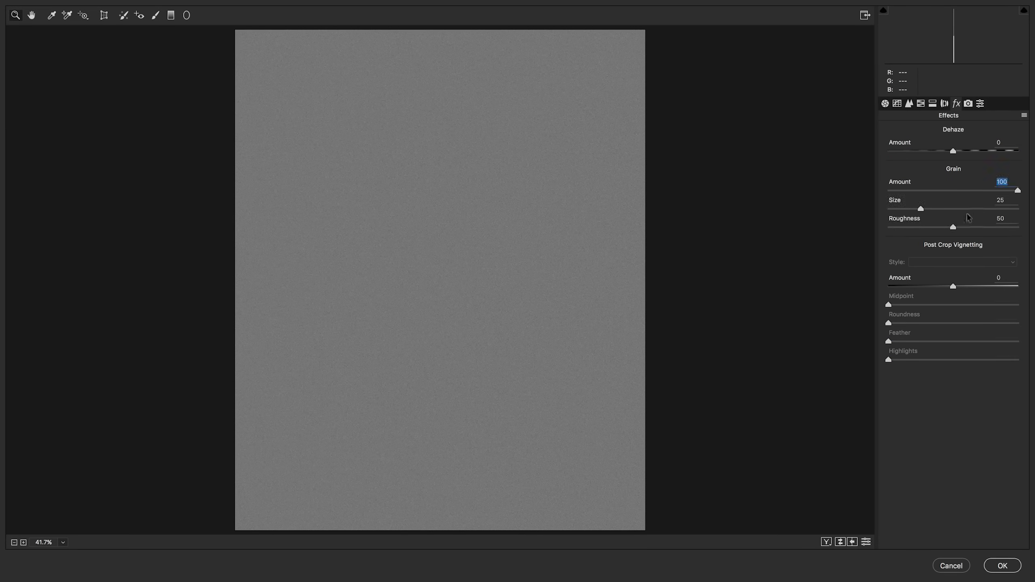
{"action": "left_click_drag", "start_coordinate": [946, 210], "coordinate": [966, 233]}
{"action": "left_click", "coordinate": [972, 228]}
{"action": "left_click", "coordinate": [1002, 565]}
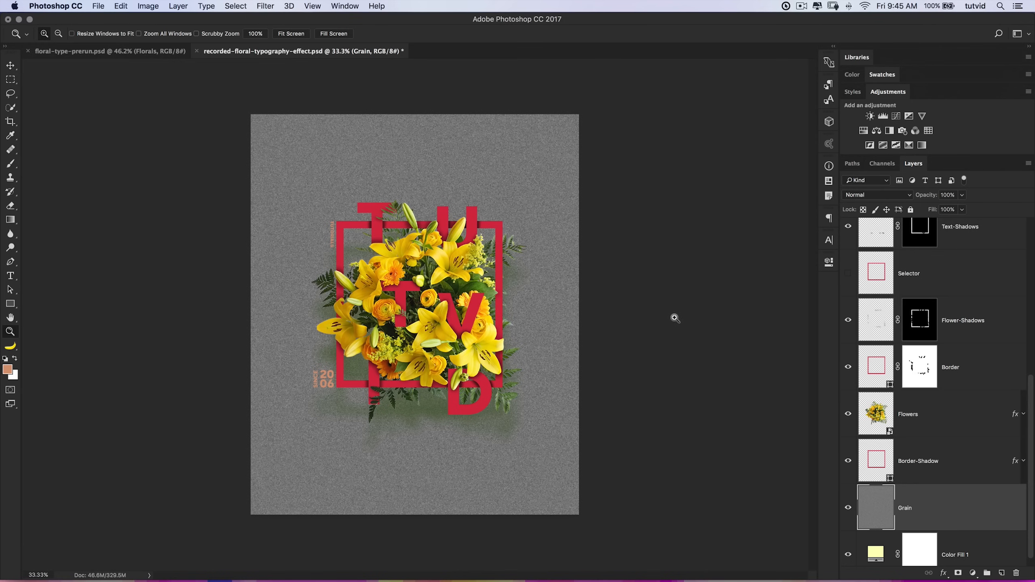
Set the Grain layer to Multiply at 20% opacity and inspect the background texture up close.
{"action": "left_click", "coordinate": [889, 196]}
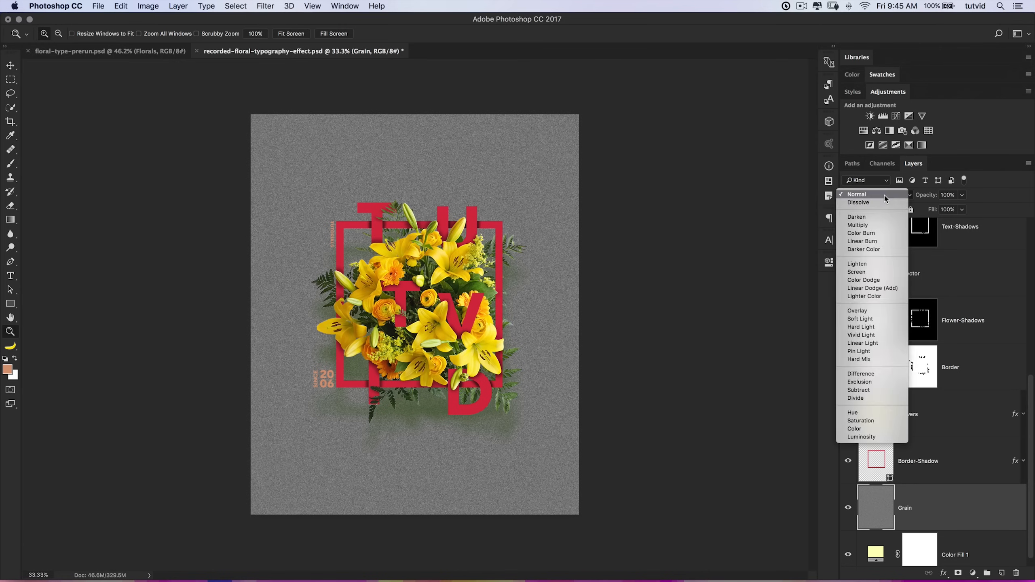
{"action": "left_click", "coordinate": [886, 226]}
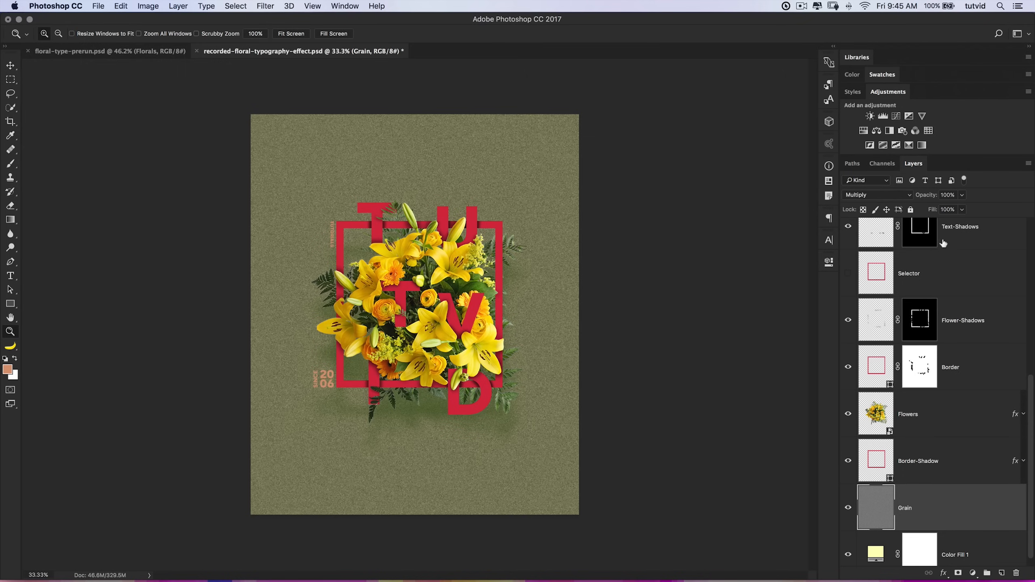
{"action": "mouse_move", "coordinate": [932, 198]}
{"action": "left_mouse_down"}
{"action": "mouse_move", "coordinate": [889, 197]}
{"action": "mouse_move", "coordinate": [918, 199]}
{"action": "left_mouse_up"}
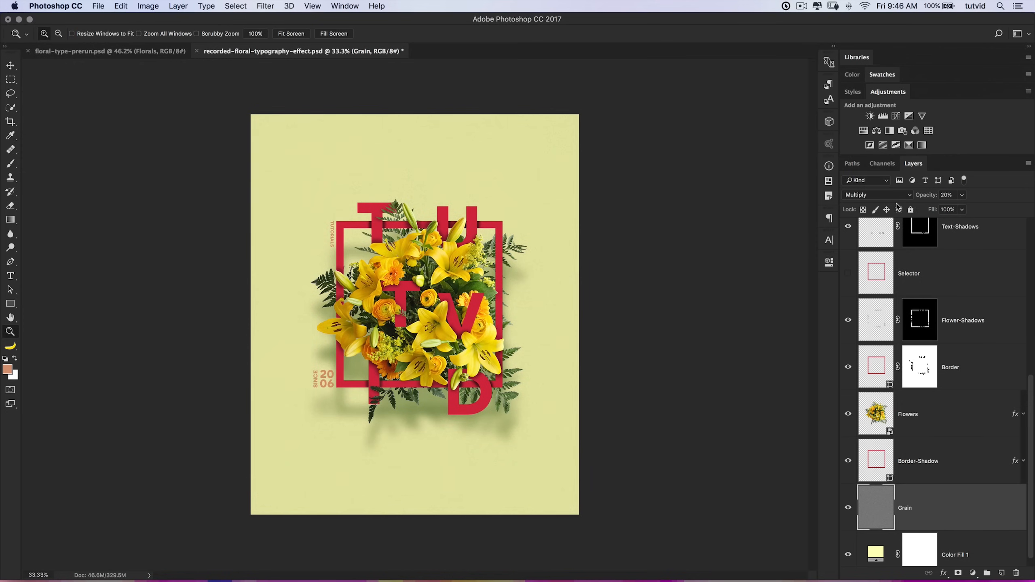
{"action": "left_click", "coordinate": [514, 177]}
{"action": "left_click", "coordinate": [518, 178]}
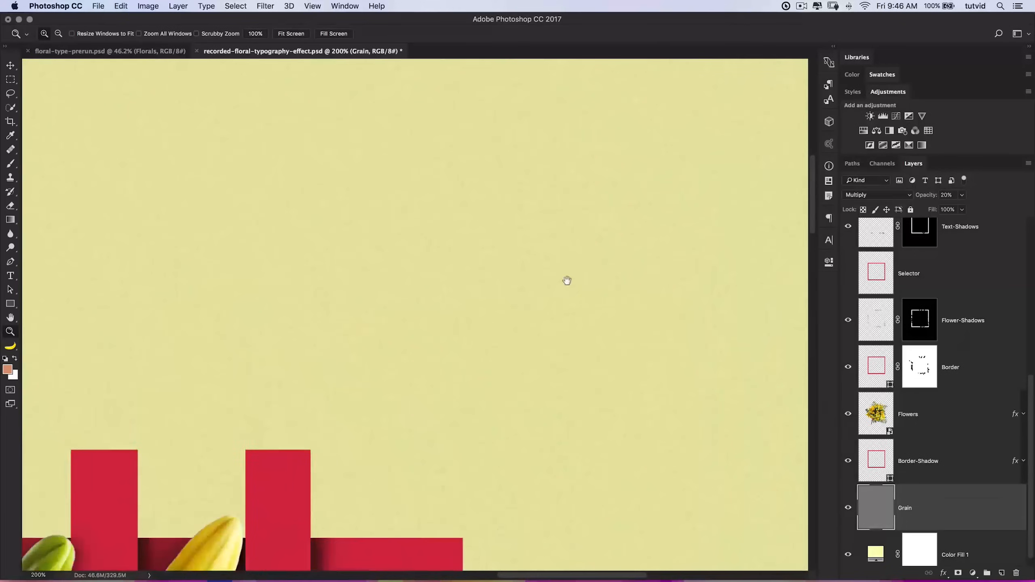
Create a new layer directly above the Grain layer and name it Brushing.
{"action": "key", "text": "super+minus"}
{"action": "key", "text": "super+minus"}
{"action": "key", "text": "super+minus"}
{"action": "key", "text": "super+minus"}
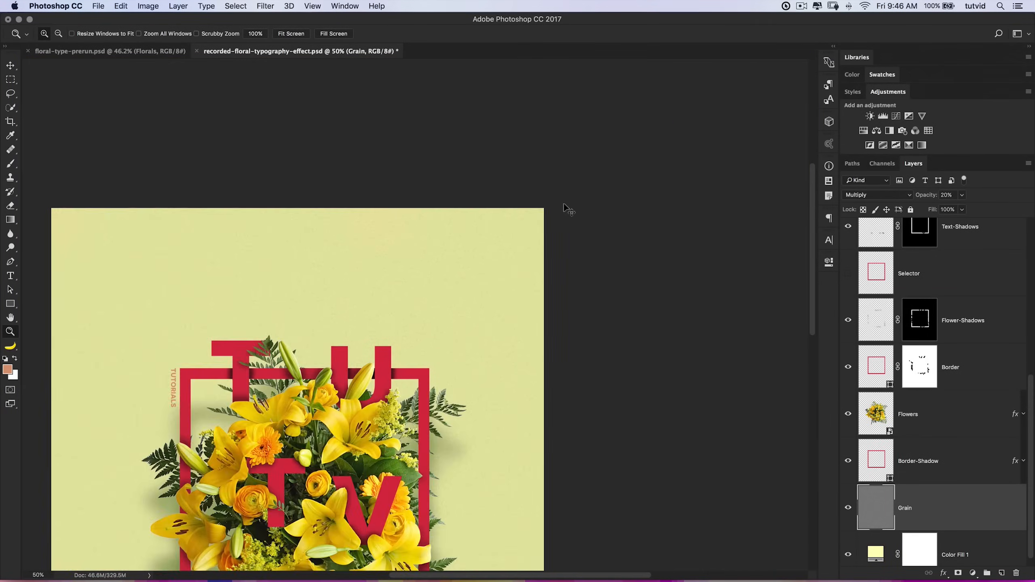
{"action": "left_click", "coordinate": [1002, 573]}
{"action": "double_click", "coordinate": [912, 508]}
{"action": "type", "text": "Brushing"}
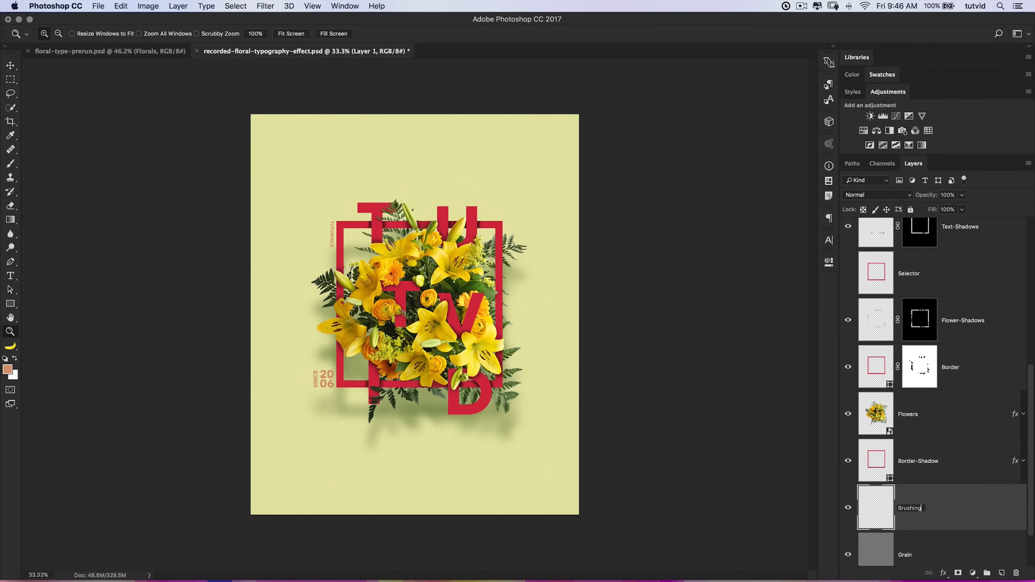
{"action": "key", "text": "Return"}
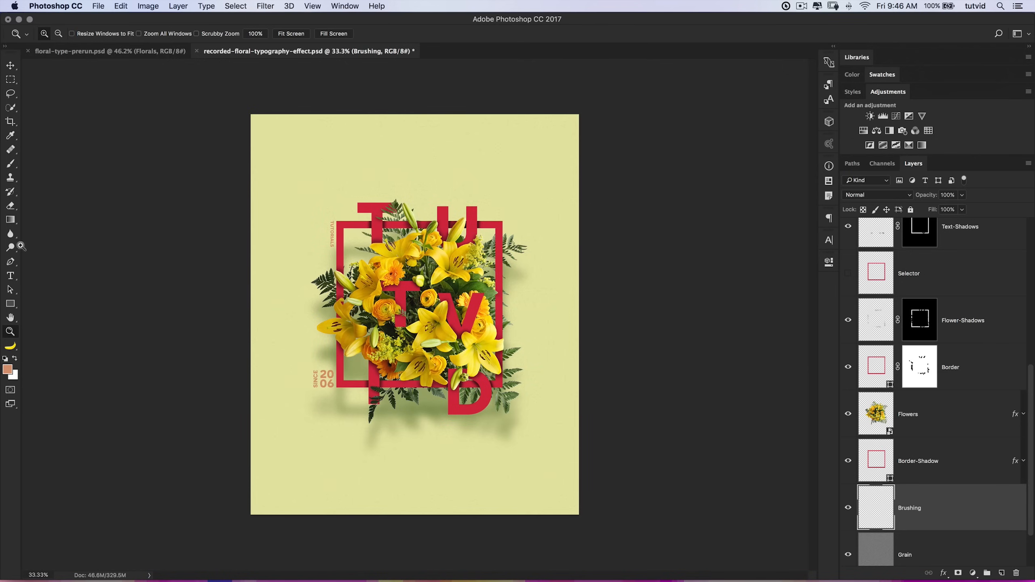
Stamp the 1882 px floral brush at 100% opacity in the red 06-yellow library color on the poster's lower-left corner.
{"action": "left_click", "coordinate": [11, 163]}
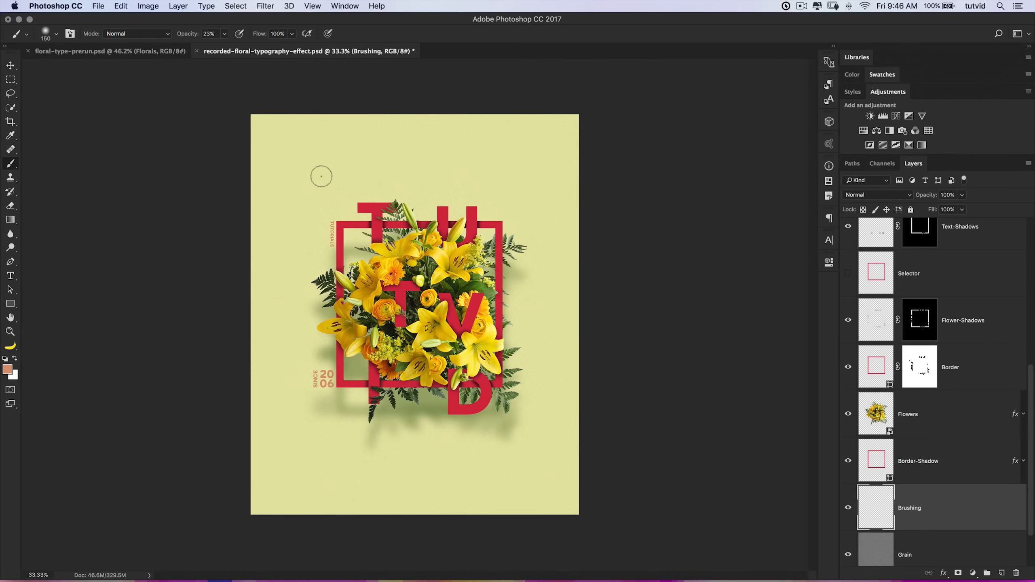
{"action": "left_click_drag", "start_coordinate": [191, 36], "coordinate": [248, 38]}
{"action": "right_click", "coordinate": [363, 151]}
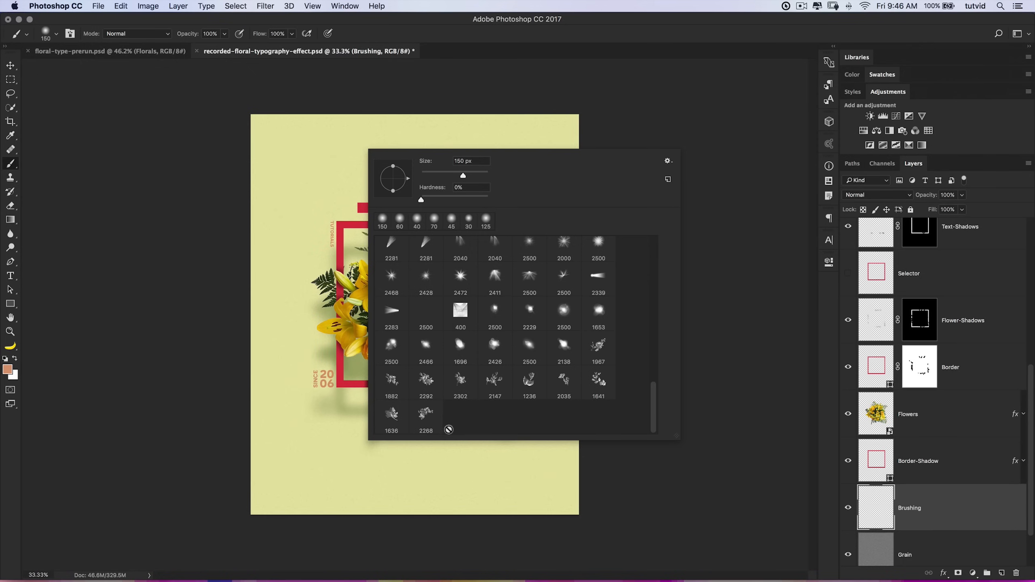
{"action": "left_click", "coordinate": [396, 382]}
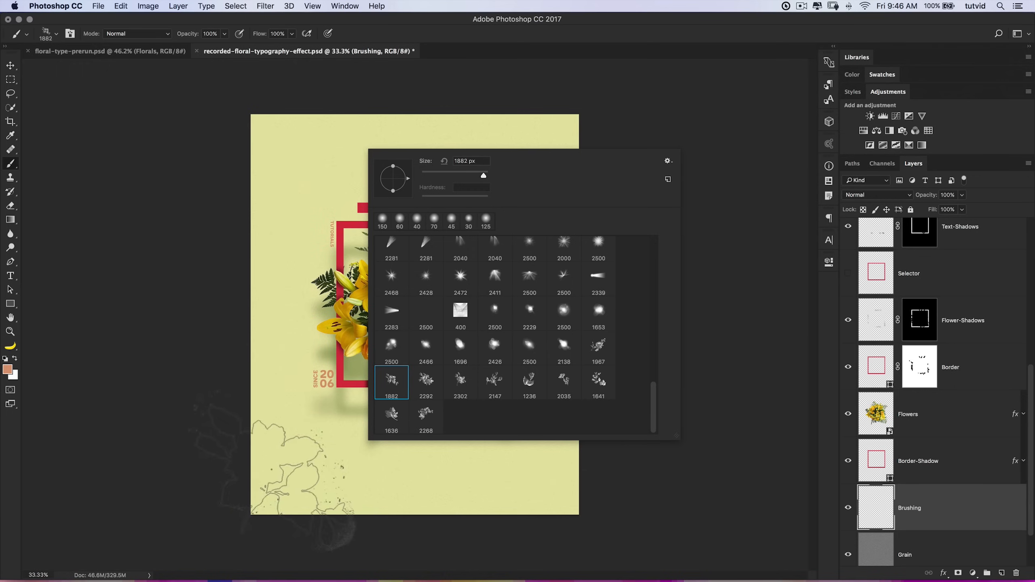
{"action": "left_click", "coordinate": [857, 61]}
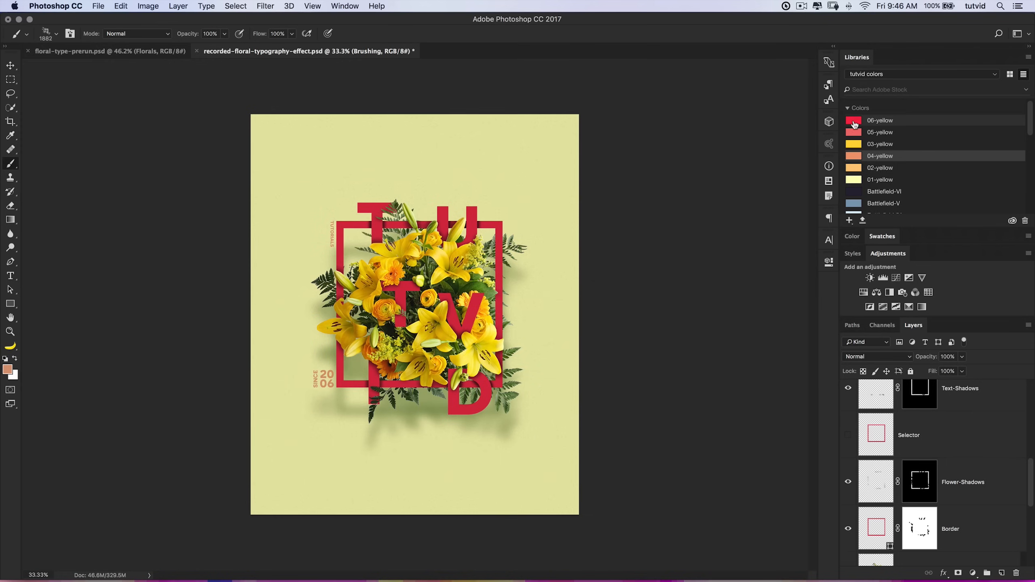
{"action": "left_click", "coordinate": [854, 124]}
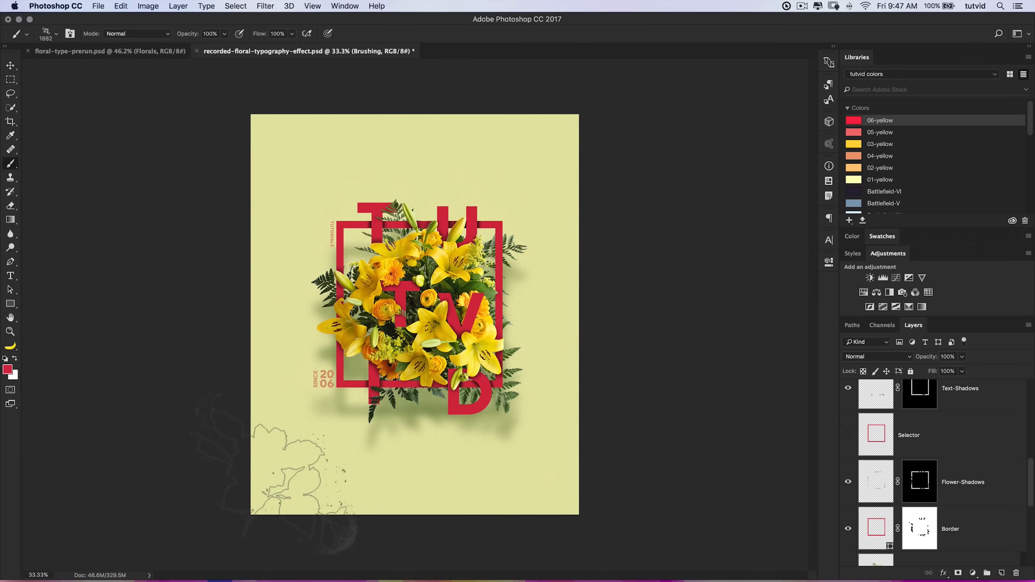
{"action": "left_click", "coordinate": [269, 452]}
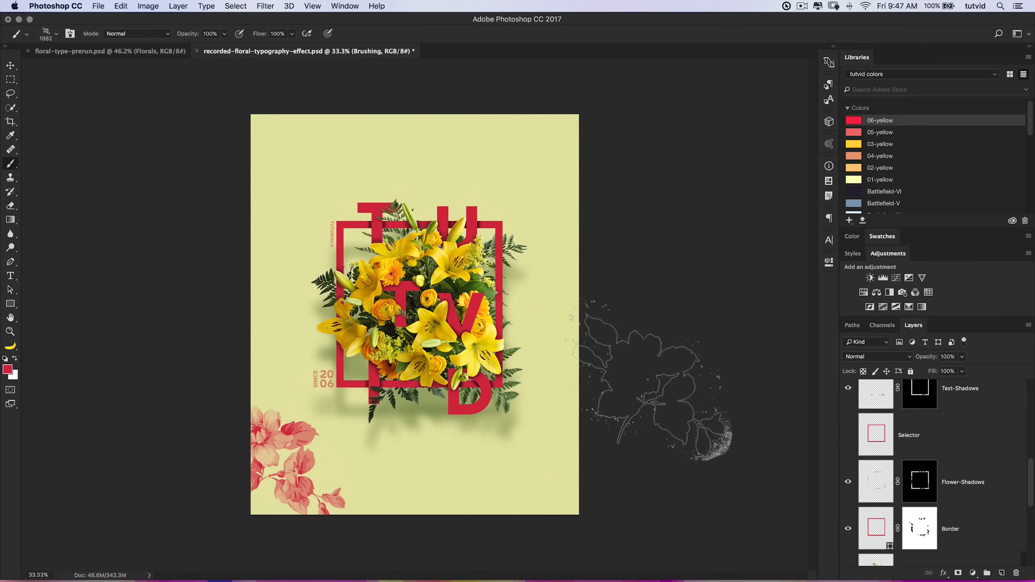
Stamp the 1641 px floral brush in red on the poster's upper-right corner.
{"action": "right_click", "coordinate": [566, 366]}
{"action": "left_click", "coordinate": [718, 521]}
{"action": "left_click", "coordinate": [558, 153]}
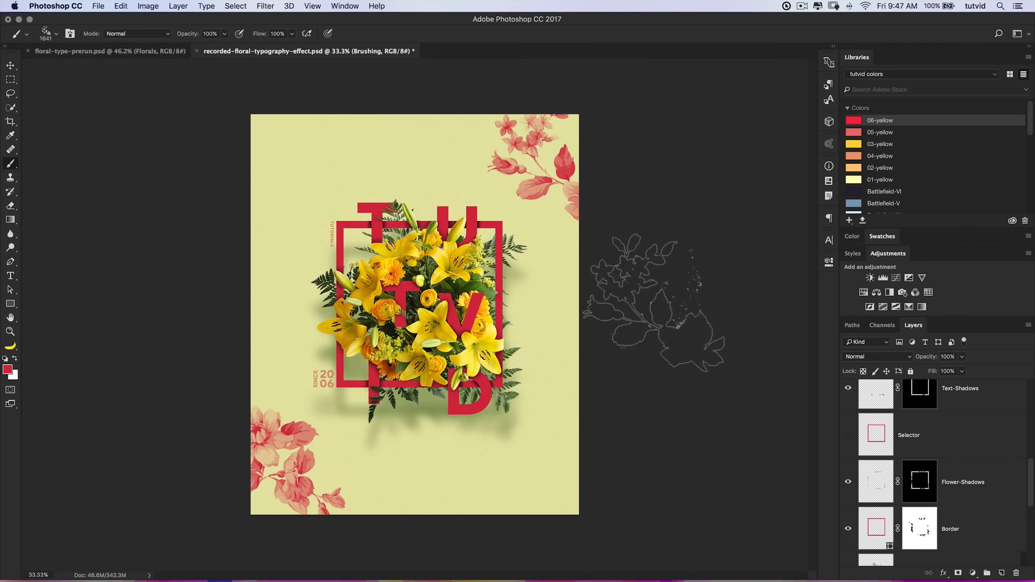
Stamp the 2035 px floral brush along the poster's lower edge, just right of center, undoing the first placement in the corner.
{"action": "right_click", "coordinate": [654, 303]}
{"action": "left_click", "coordinate": [636, 518]}
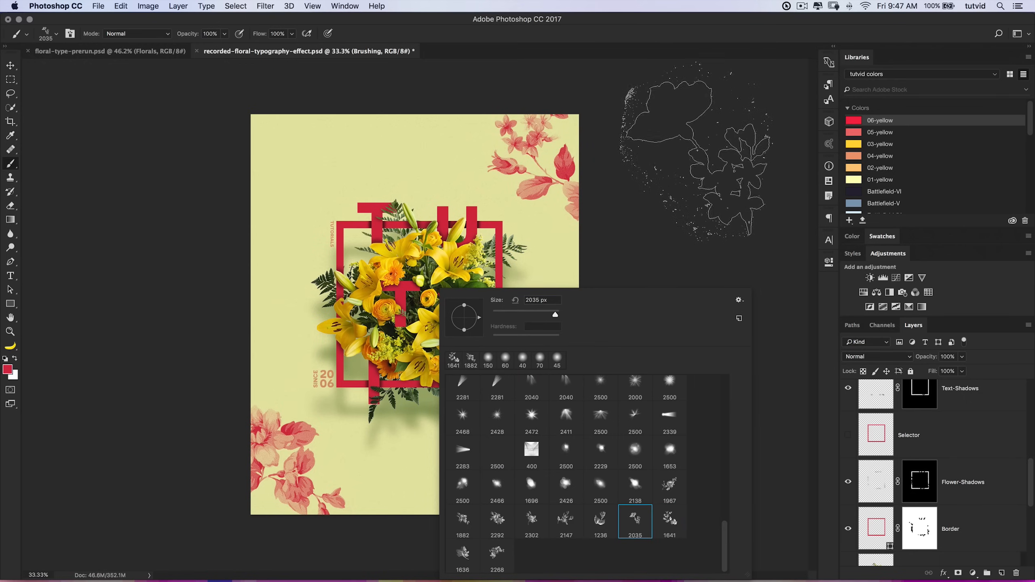
{"action": "left_click", "coordinate": [693, 159]}
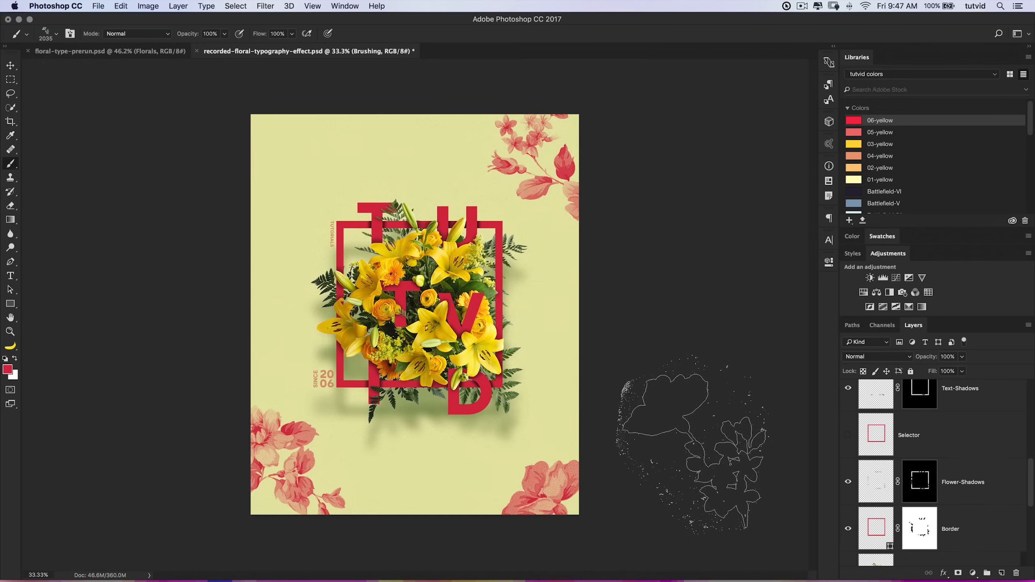
{"action": "key", "text": "super+z"}
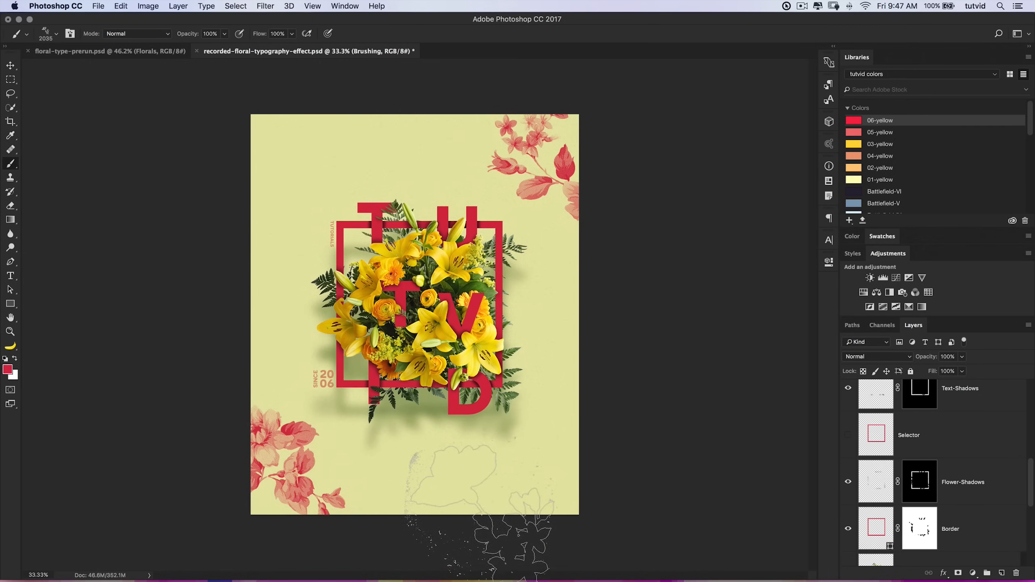
{"action": "left_click", "coordinate": [480, 509]}
{"action": "right_click", "coordinate": [608, 345]}
{"action": "left_click", "coordinate": [609, 346]}
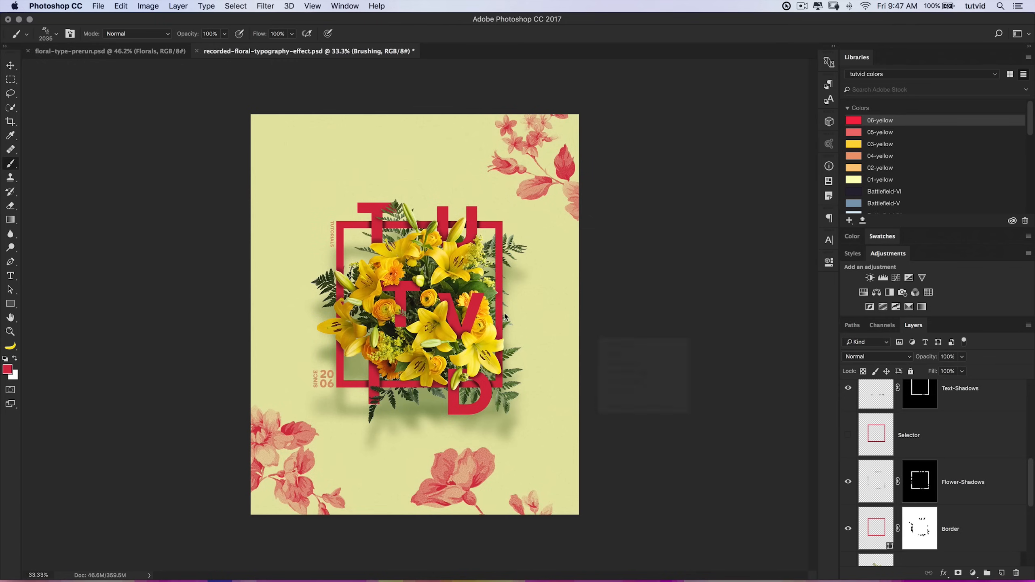
Stamp the 1967 px floral brush on the poster's upper-left corner, partly off the canvas.
{"action": "right_click", "coordinate": [504, 320]}
{"action": "left_click", "coordinate": [548, 538]}
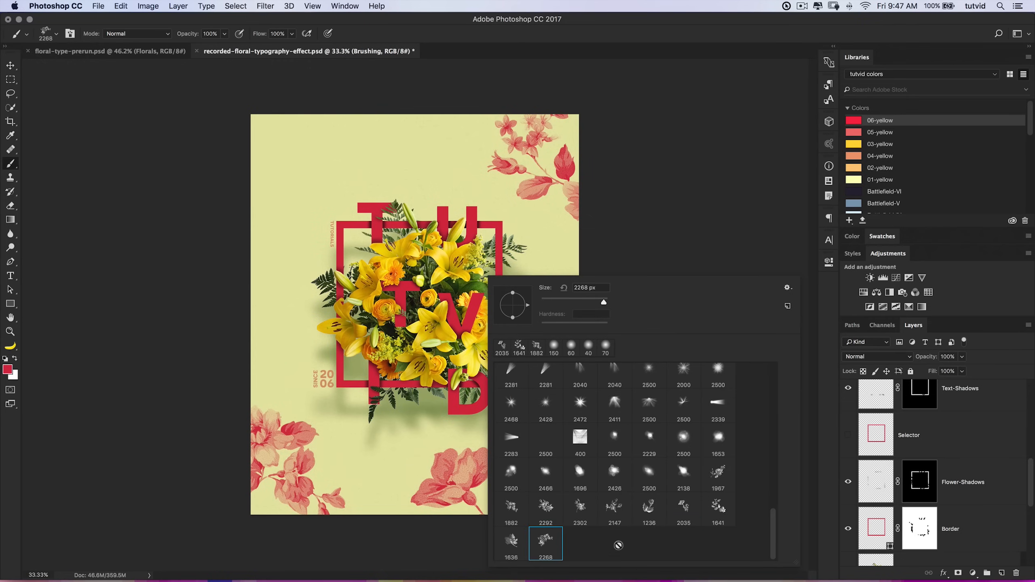
{"action": "left_click", "coordinate": [721, 473]}
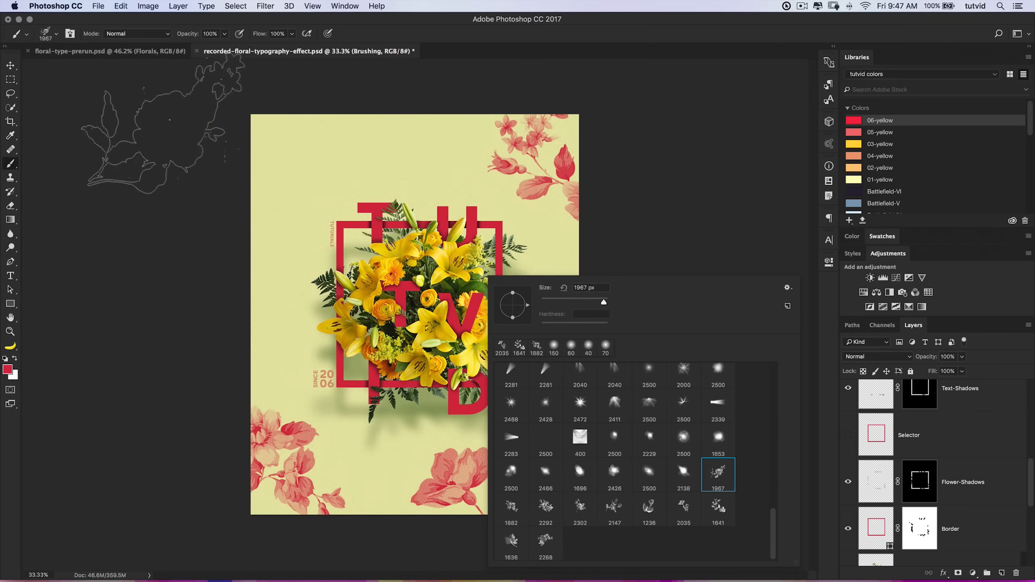
{"action": "left_click", "coordinate": [217, 179]}
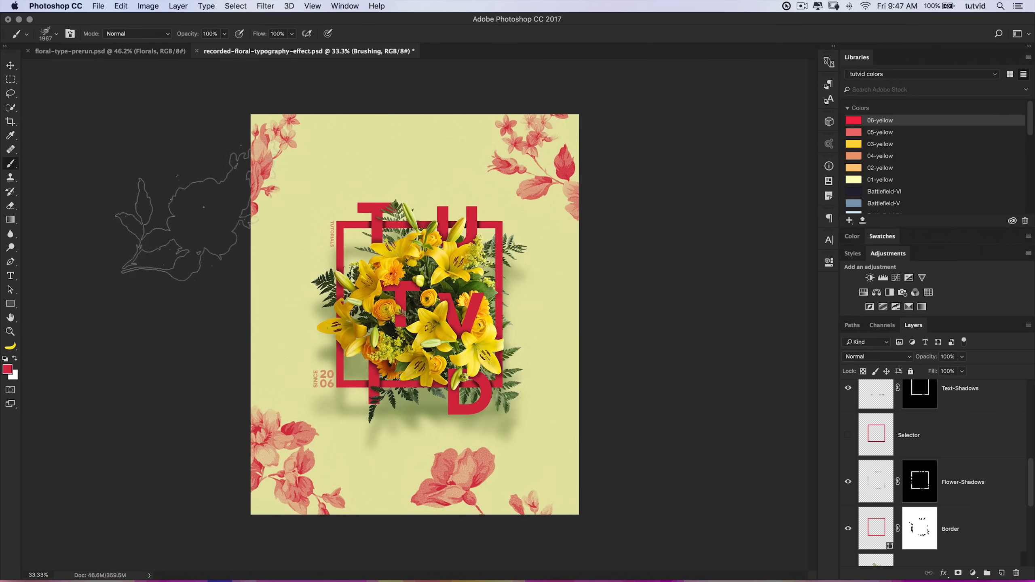
{"action": "key", "text": "v"}
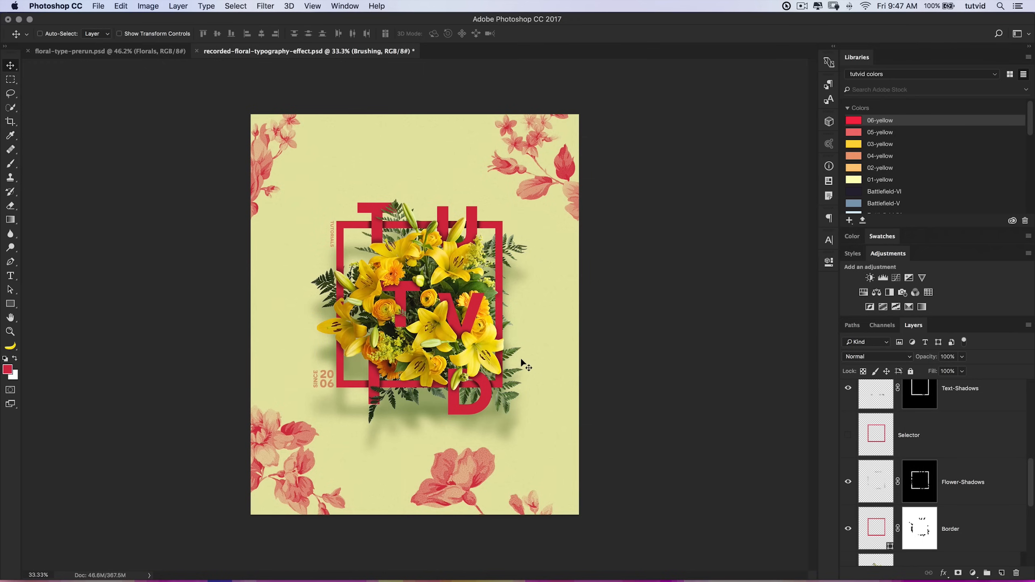
Switch to the floral-type-prerun.psd document and examine its faint background florals and layer stack for reference.
{"action": "left_click", "coordinate": [160, 52]}
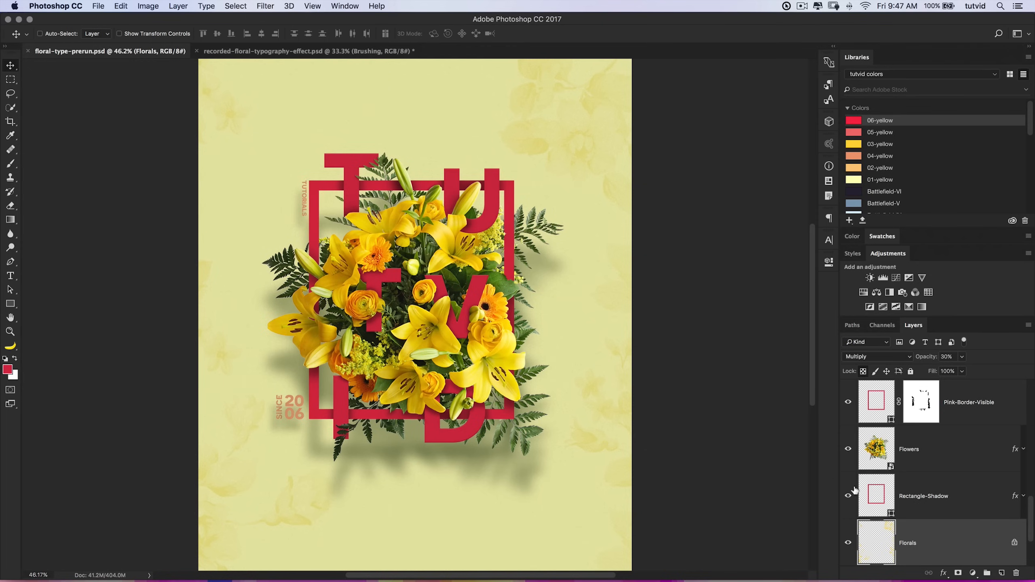
{"action": "scroll", "coordinate": [855, 490], "scroll_direction": "up", "scroll_amount": 5}
{"action": "mouse_move", "coordinate": [450, 304]}
{"action": "left_mouse_down"}
{"action": "mouse_move", "coordinate": [475, 300]}
{"action": "mouse_move", "coordinate": [463, 305]}
{"action": "left_mouse_up"}
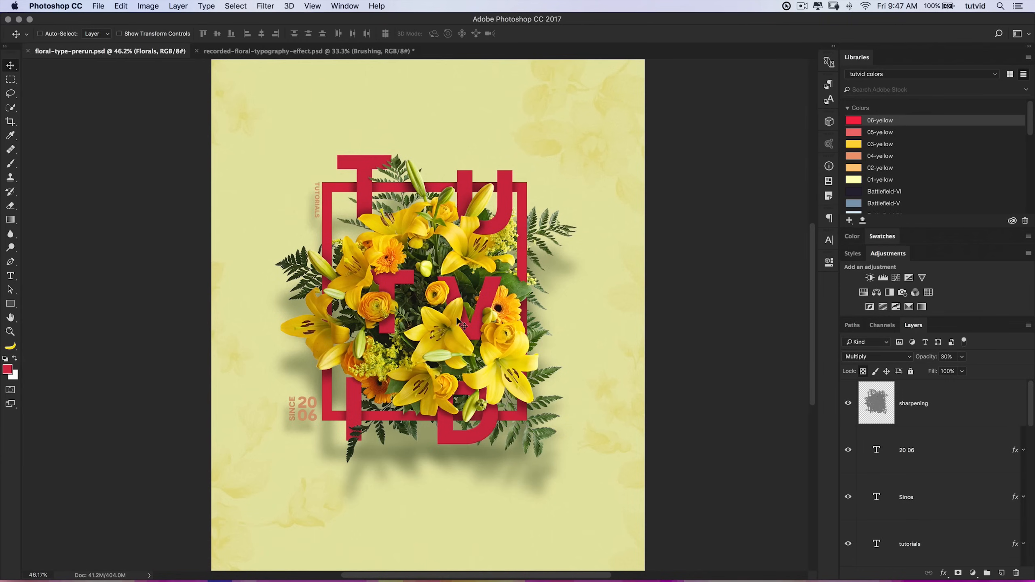